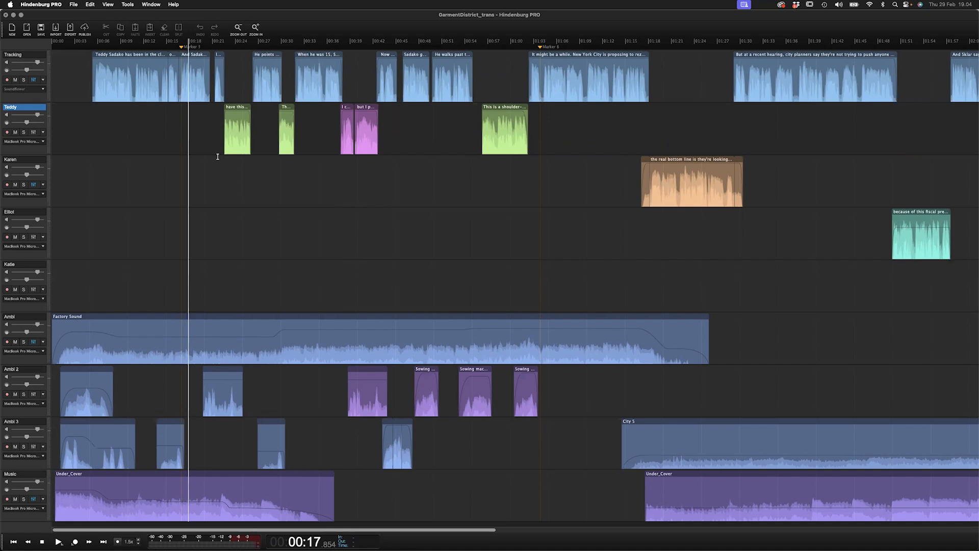
# - Play the GarmentDistrict_trans session from the start and stop playback shortly after
pyautogui.click(59, 96)
pyautogui.scroll(3, 53, 99)
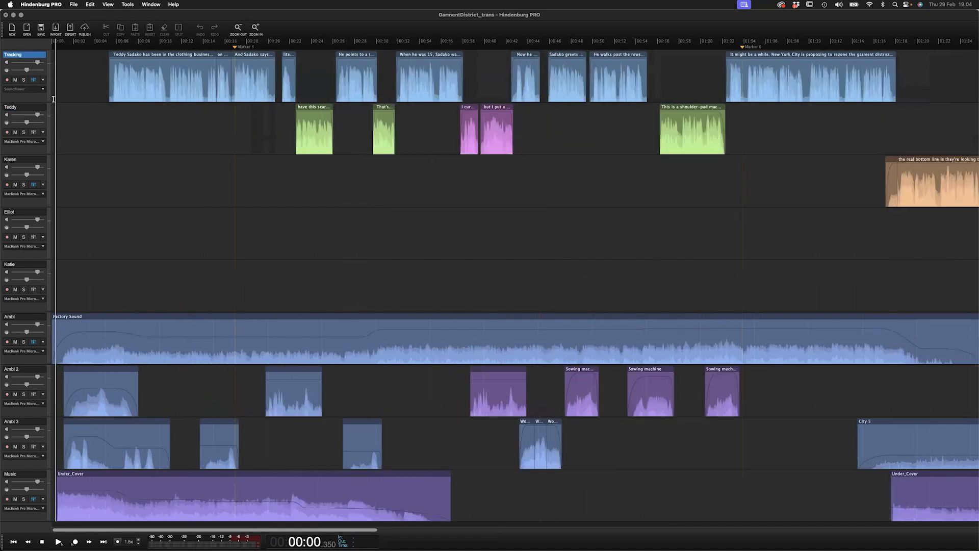
pyautogui.click(55, 96)
pyautogui.press('space')
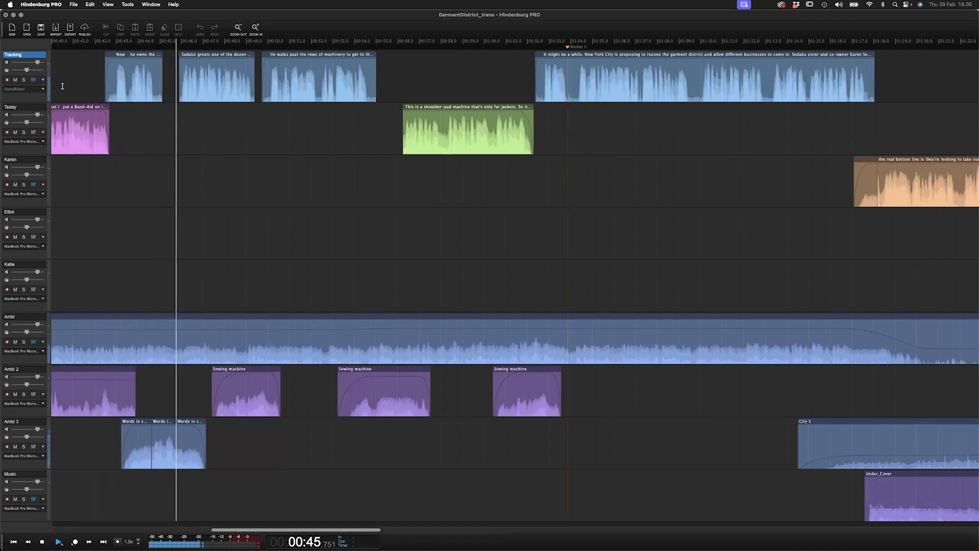
pyautogui.press('space')
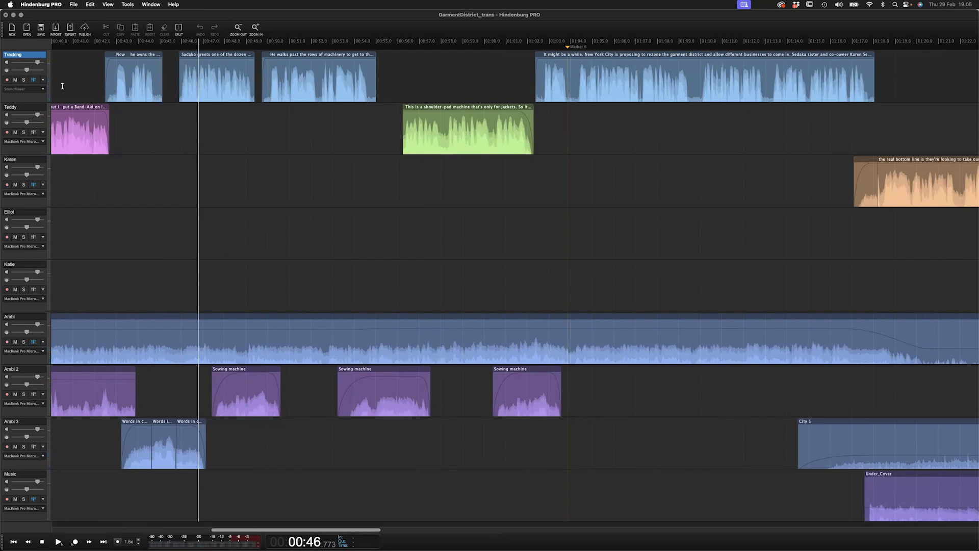
# - Select several regions in turn on the Tracking and Teddy tracks to examine them
pyautogui.scroll(-2, 98, 100)
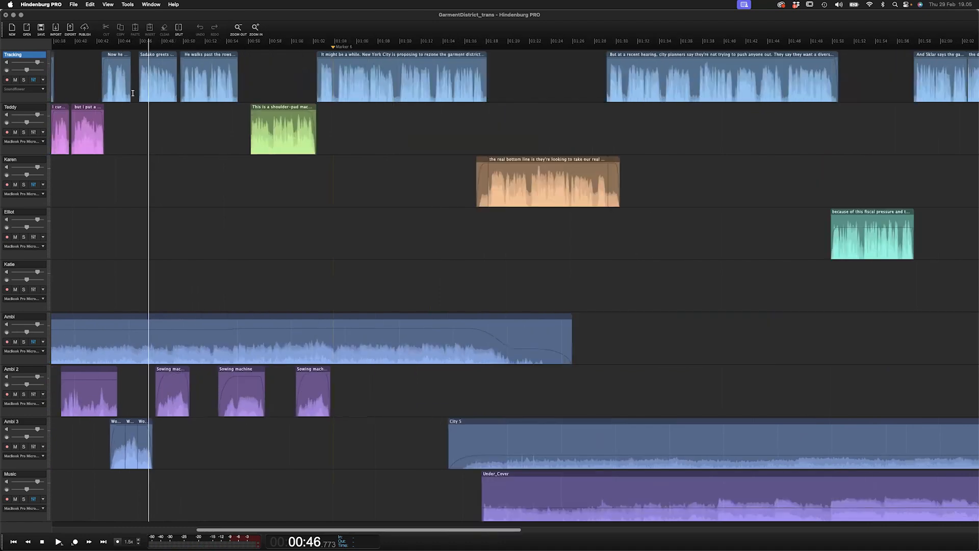
pyautogui.hscroll(-7, 133, 97)
pyautogui.hscroll(-2, 223, 73)
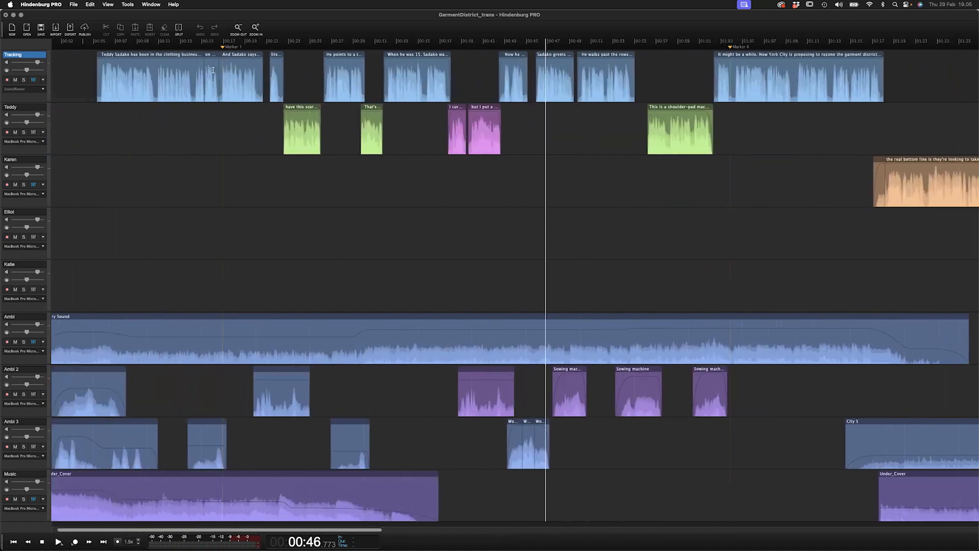
pyautogui.click(166, 62)
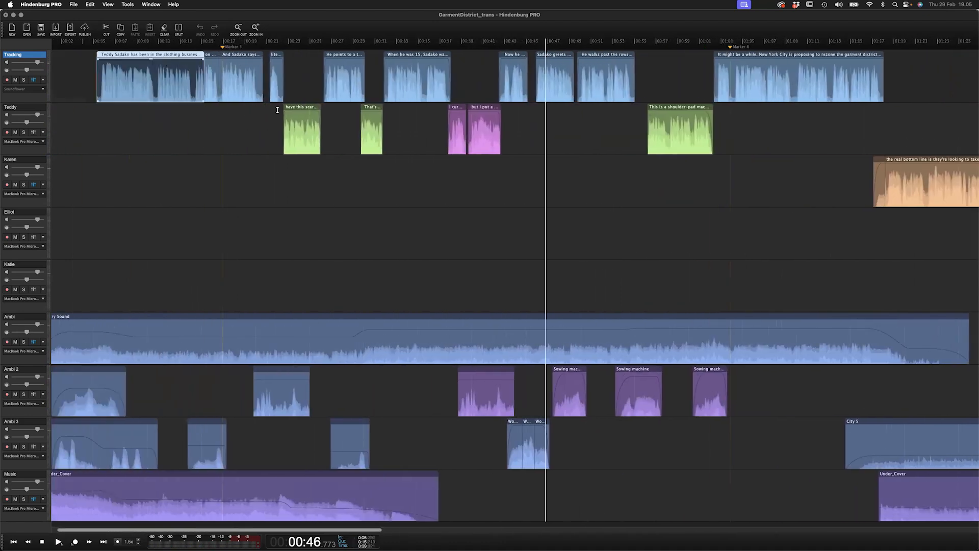
pyautogui.click(303, 107)
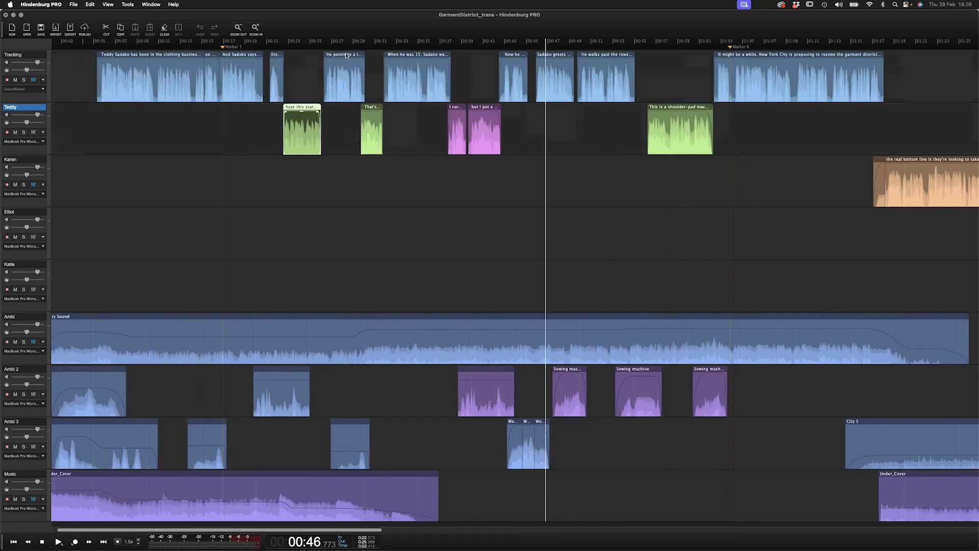
pyautogui.click(346, 55)
pyautogui.click(370, 112)
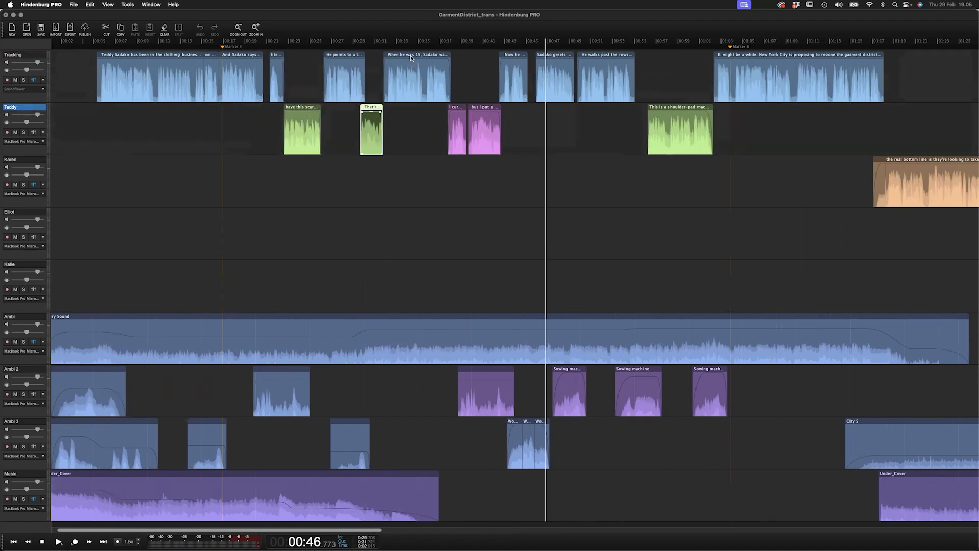
pyautogui.click(412, 57)
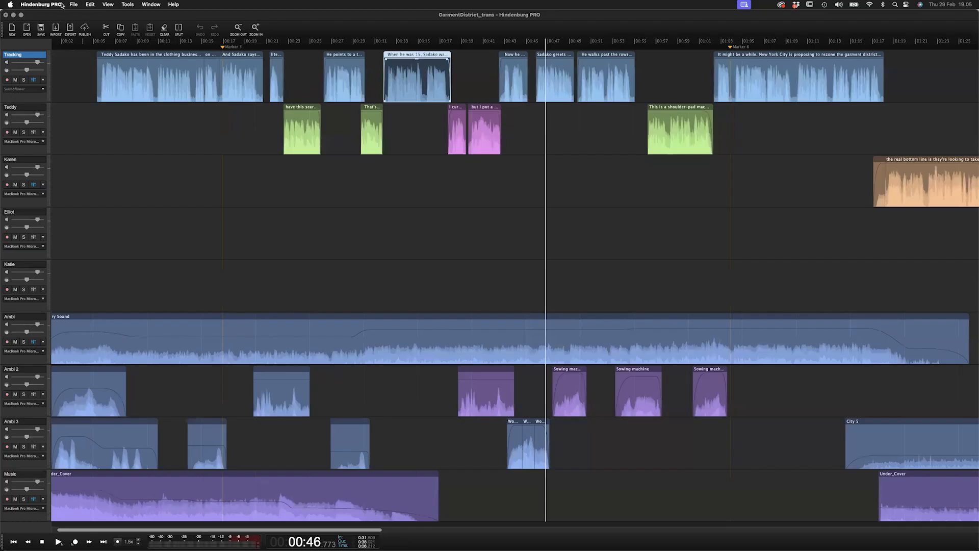
# - Open the recent session 7 Adding Audio.nhsx
pyautogui.click(74, 4)
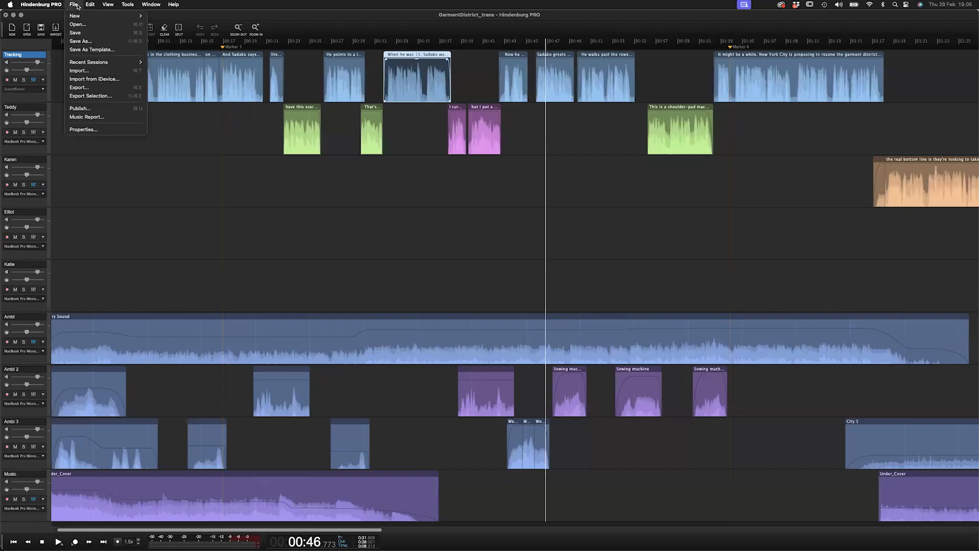
pyautogui.moveTo(94, 62)
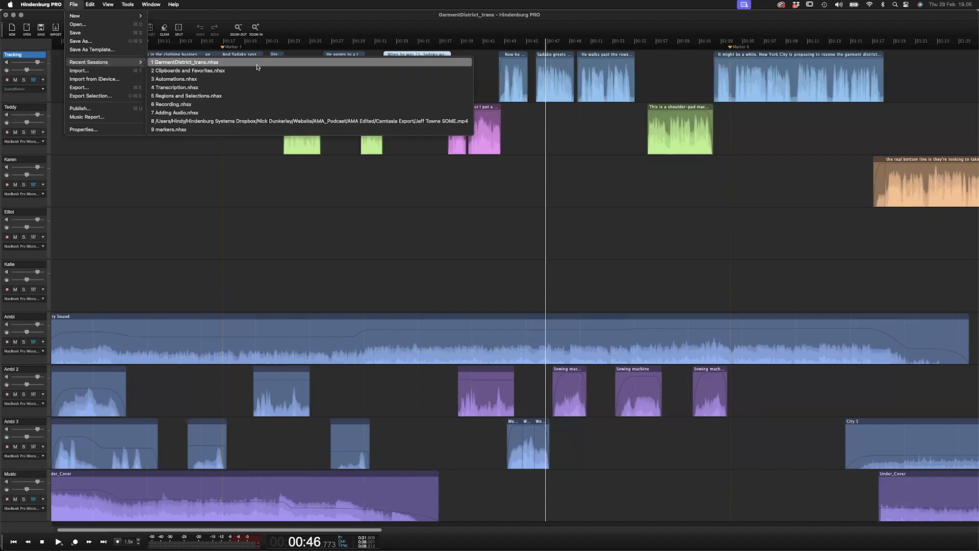
pyautogui.click(218, 112)
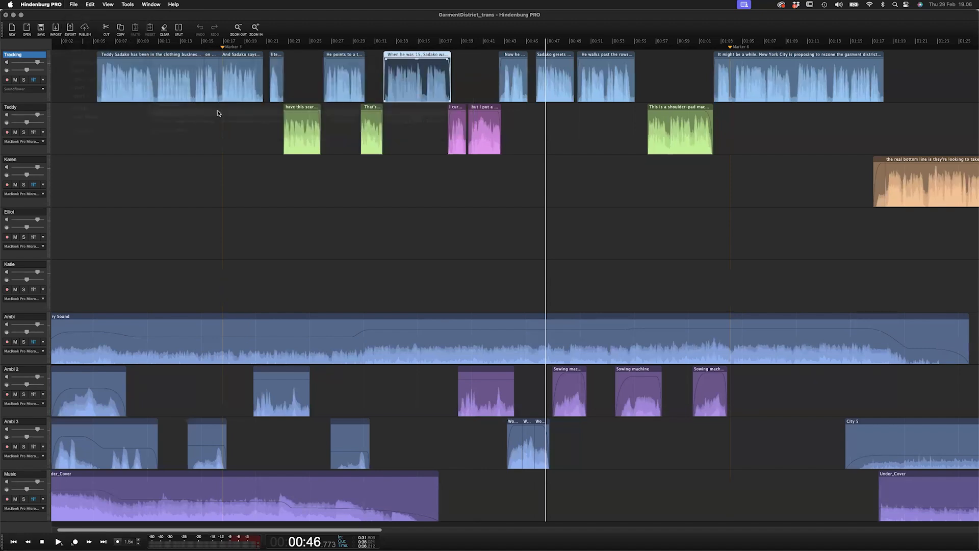
pyautogui.click(484, 203)
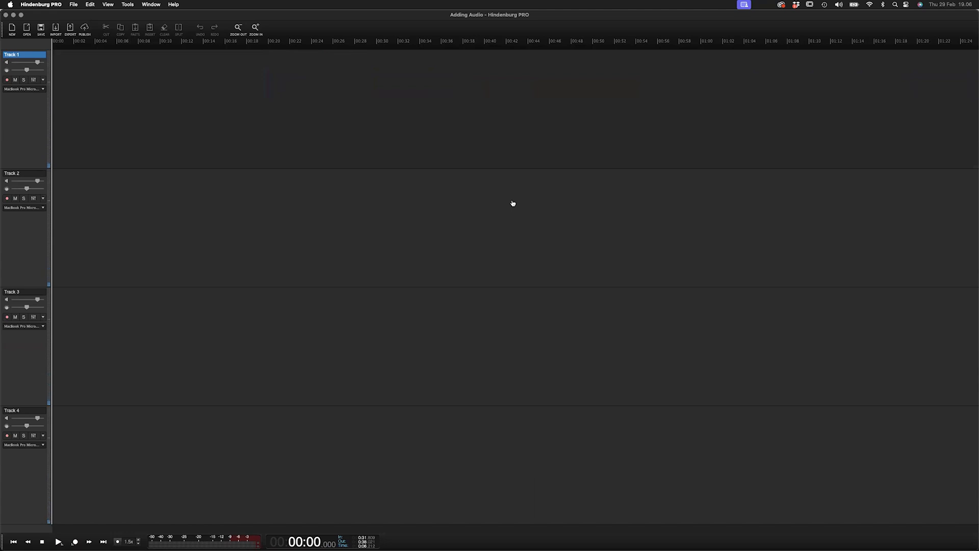
# - Switch to Finder and add Speak 1.wav from the Speak folder onto Track 1 at about 00:11
pyautogui.press('super+Tab')
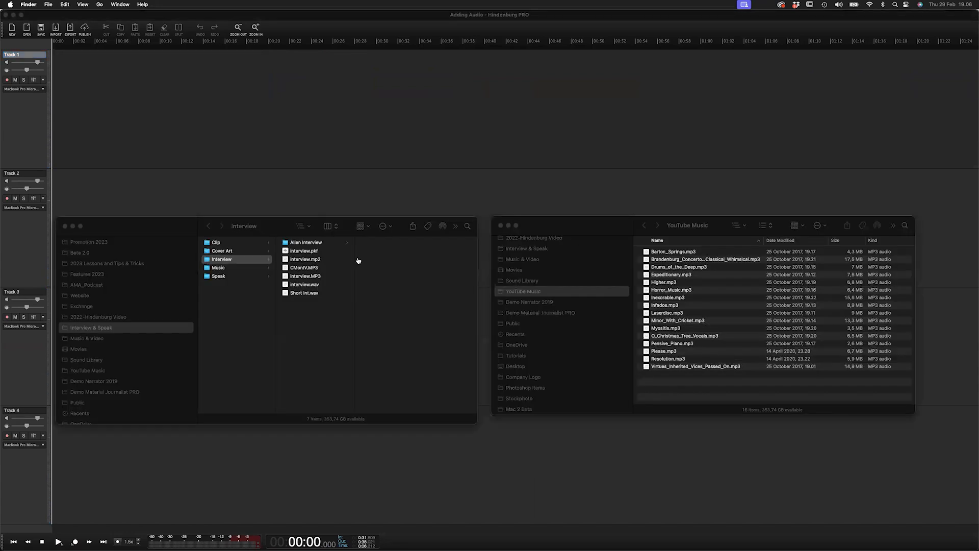
pyautogui.moveTo(156, 228); pyautogui.dragTo(602, 301)
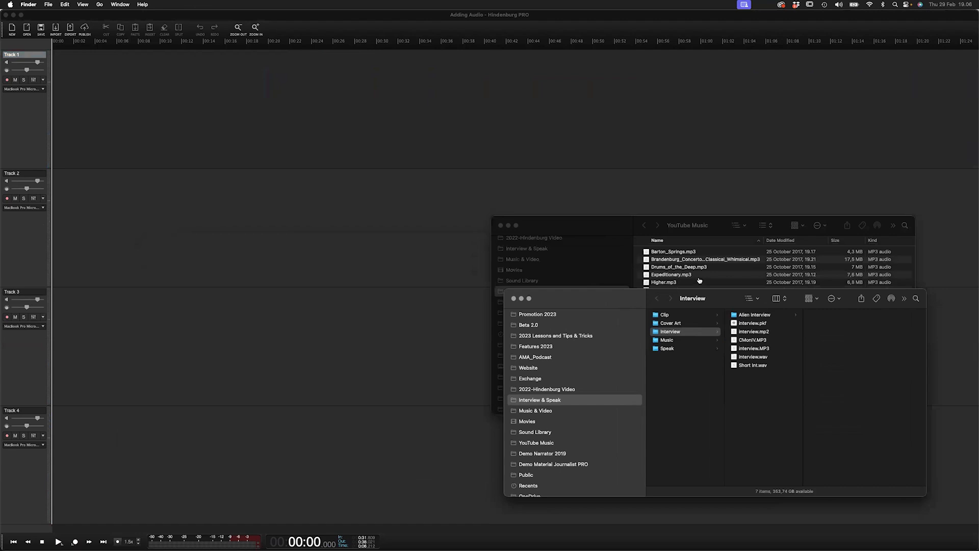
pyautogui.click(677, 349)
pyautogui.moveTo(734, 367); pyautogui.dragTo(179, 114)
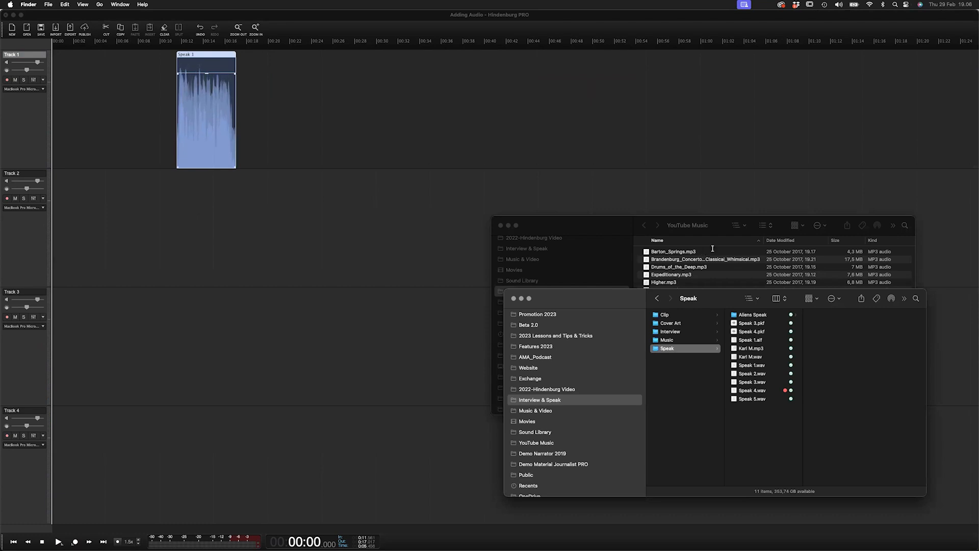
# - Add Barton_Springs.mp3 from the YouTube Music folder onto Track 2 and set the playhead near 00:20
pyautogui.click(679, 252)
pyautogui.moveTo(663, 252)
pyautogui.mouseDown()
pyautogui.moveTo(189, 231)
pyautogui.moveTo(223, 219)
pyautogui.mouseUp()
pyautogui.click(269, 156)
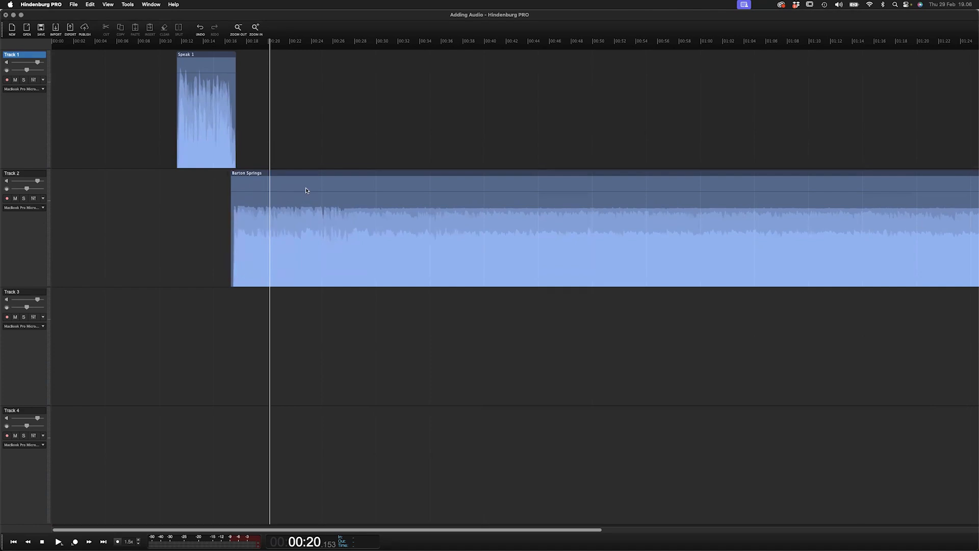
# - Add Drums_of_the_Deep.mp3 onto Track 2 after the Barton Springs region
pyautogui.press('Down')
pyautogui.press('Down')
pyautogui.press('Down')
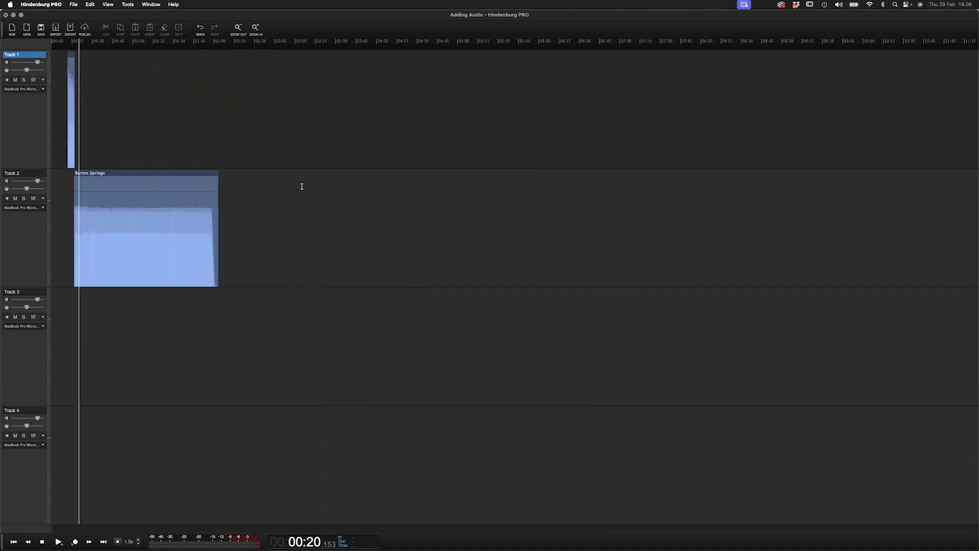
pyautogui.press('super+Tab')
pyautogui.click(668, 263)
pyautogui.click(647, 267)
pyautogui.moveTo(646, 267); pyautogui.dragTo(250, 215)
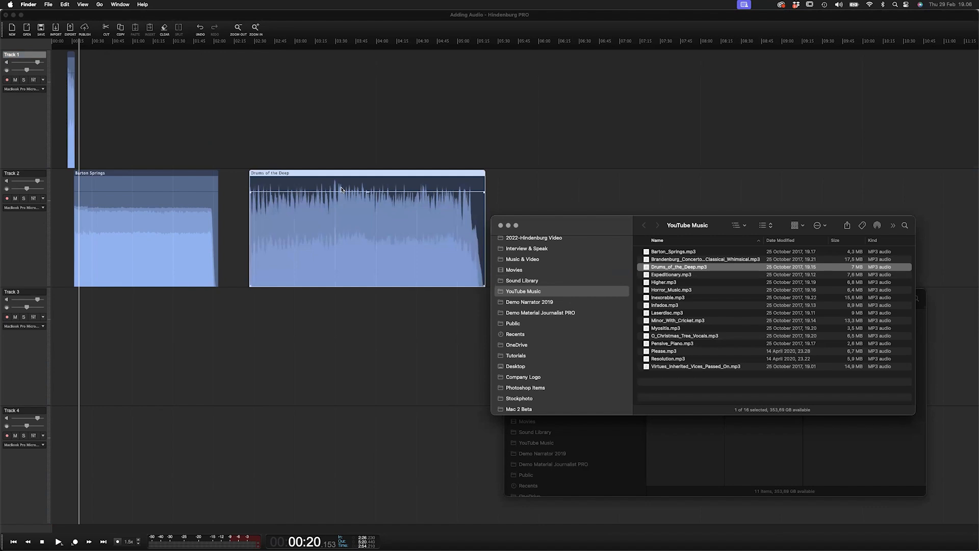
# - Add Infados.mp3 onto Track 2 after the Drums of the Deep region
pyautogui.scroll(-2, 342, 190)
pyautogui.click(658, 297)
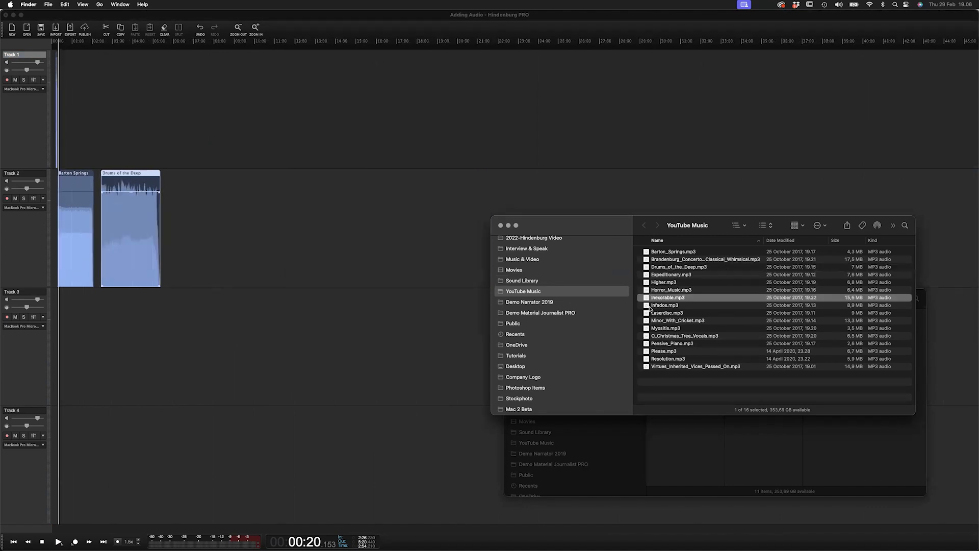
pyautogui.moveTo(651, 306); pyautogui.dragTo(197, 206)
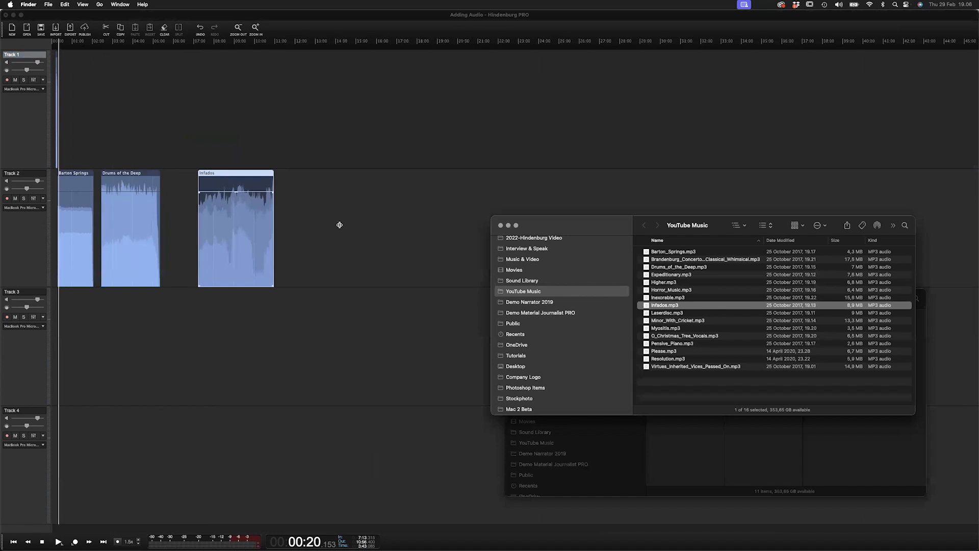
# - Add Barton_Springs.mp3 a second time onto Track 2 after the Infados region
pyautogui.moveTo(646, 251); pyautogui.dragTo(304, 195)
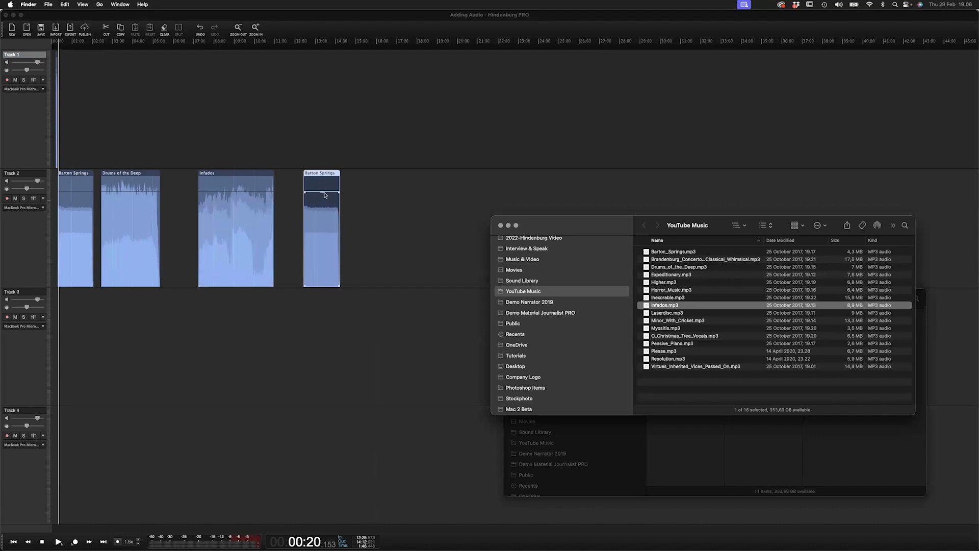
pyautogui.press('super+minus')
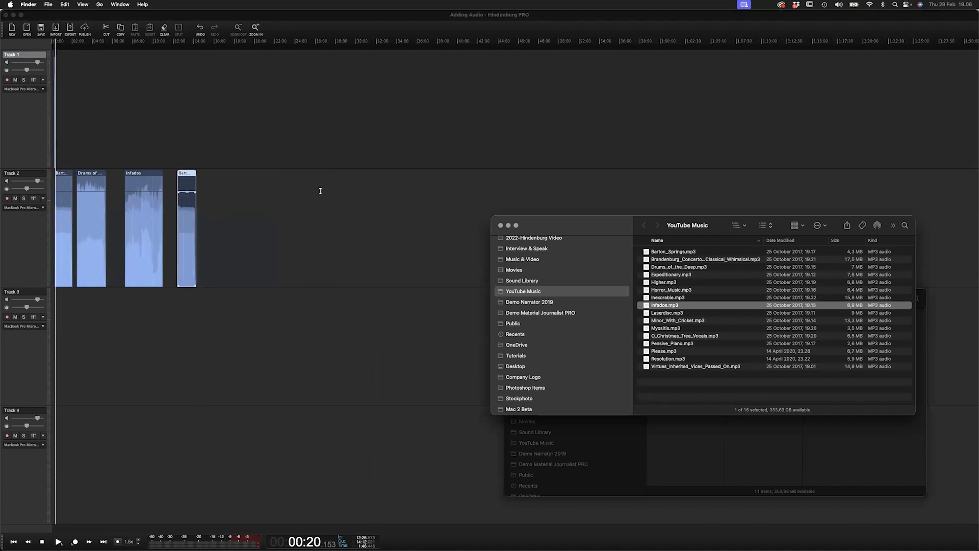
pyautogui.click(112, 152)
pyautogui.press('super+plus')
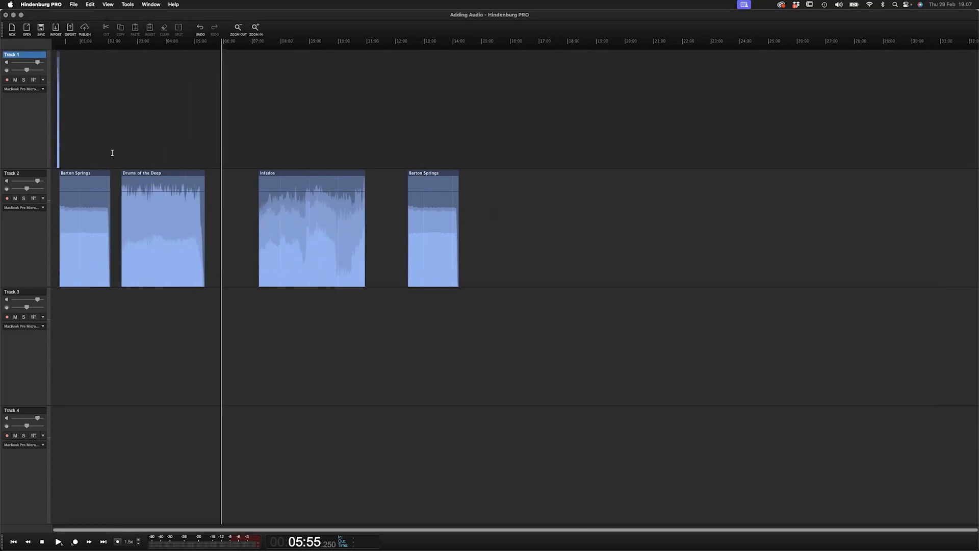
# - Move the Drums of the Deep and first Barton Springs regions slightly later on Track 2
pyautogui.moveTo(174, 171); pyautogui.dragTo(212, 175)
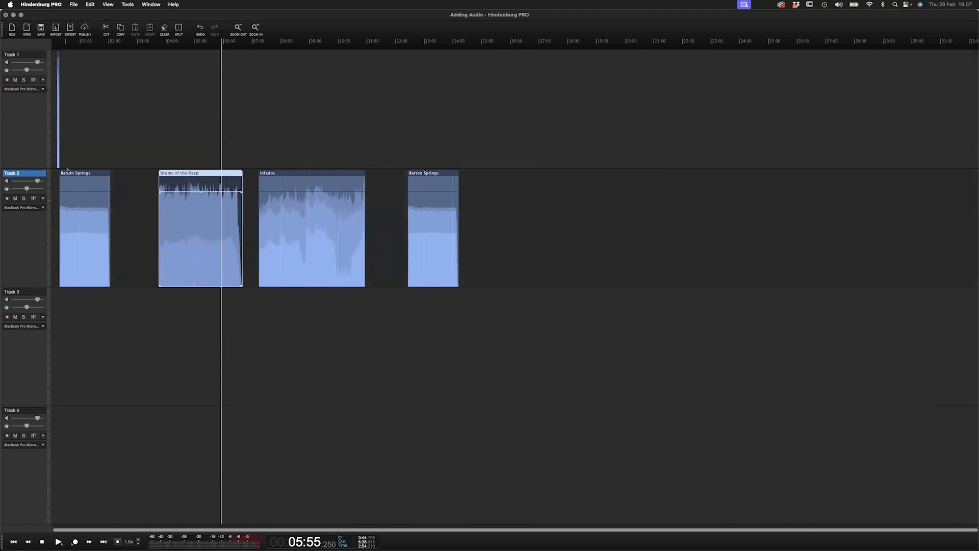
pyautogui.moveTo(97, 174); pyautogui.dragTo(128, 173)
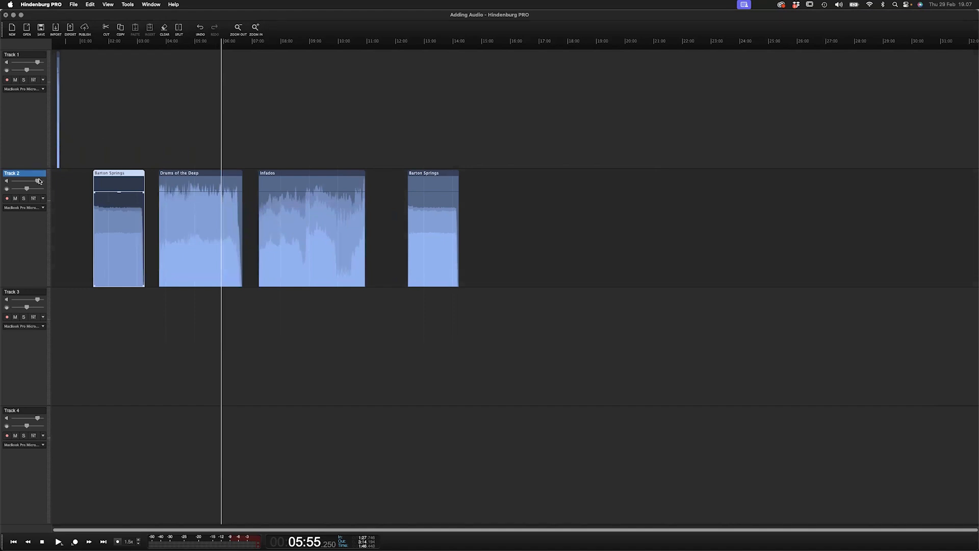
# - Zoom in on the Speak 1 region on Track 1 and play it
pyautogui.click(59, 172)
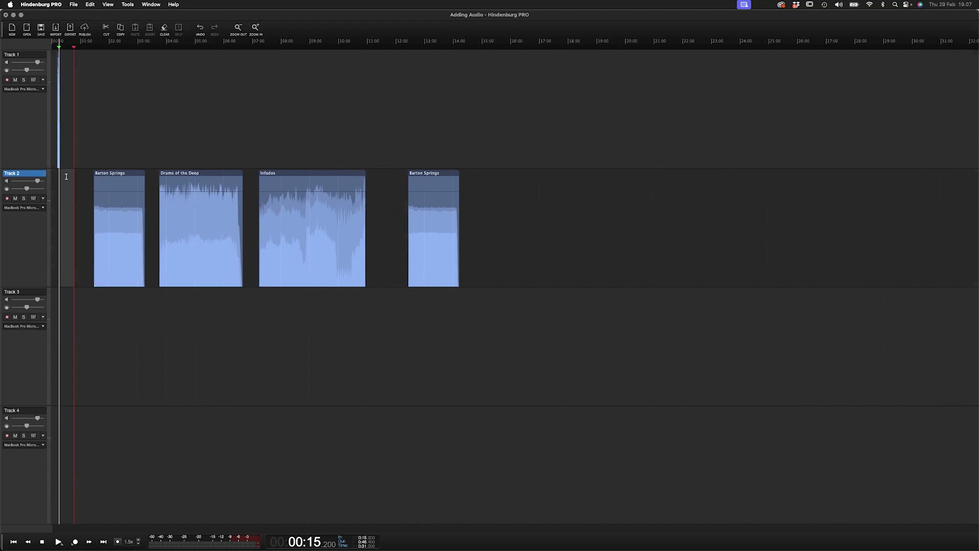
pyautogui.click(111, 165)
pyautogui.scroll(6, 117, 162)
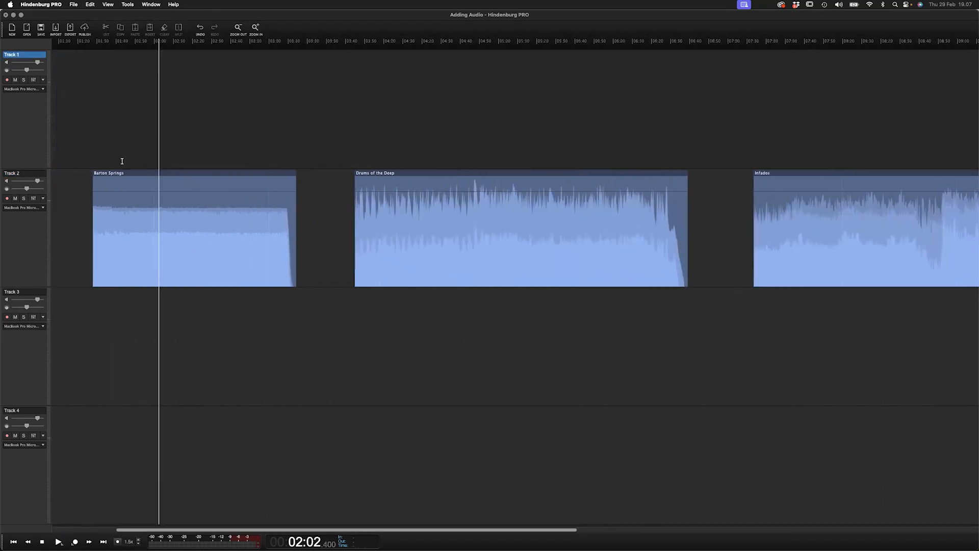
pyautogui.hscroll(-5, 121, 161)
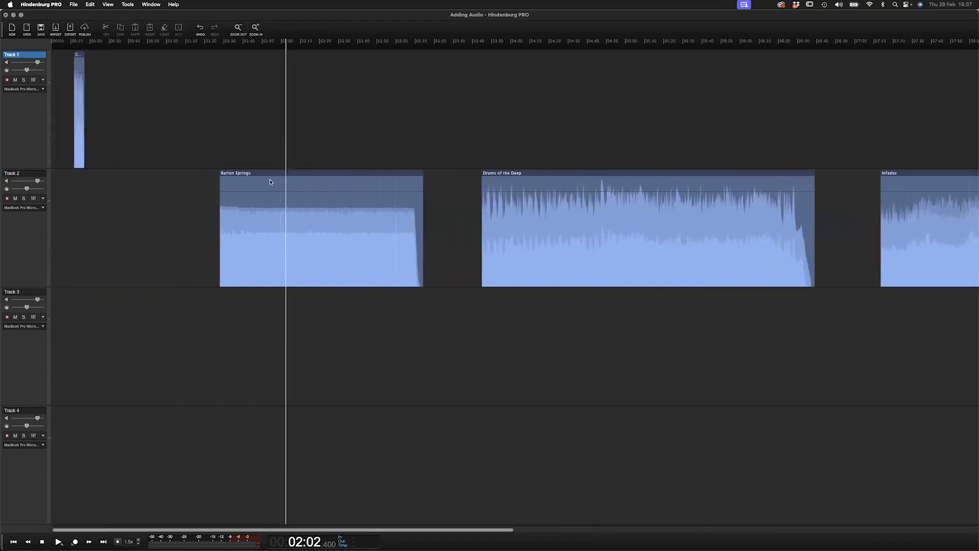
pyautogui.click(79, 173)
pyautogui.scroll(6, 82, 173)
pyautogui.click(262, 169)
pyautogui.press('space')
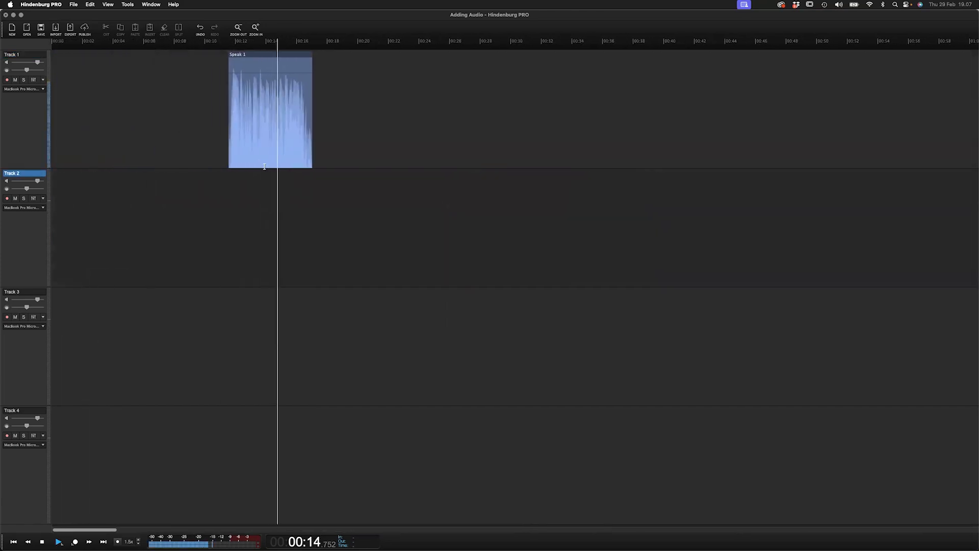
pyautogui.click(229, 165)
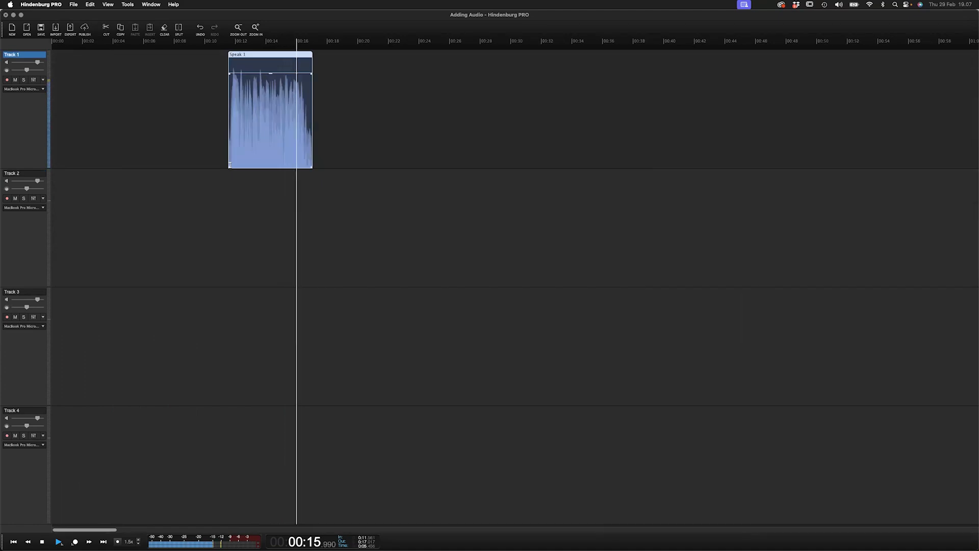
pyautogui.press('space')
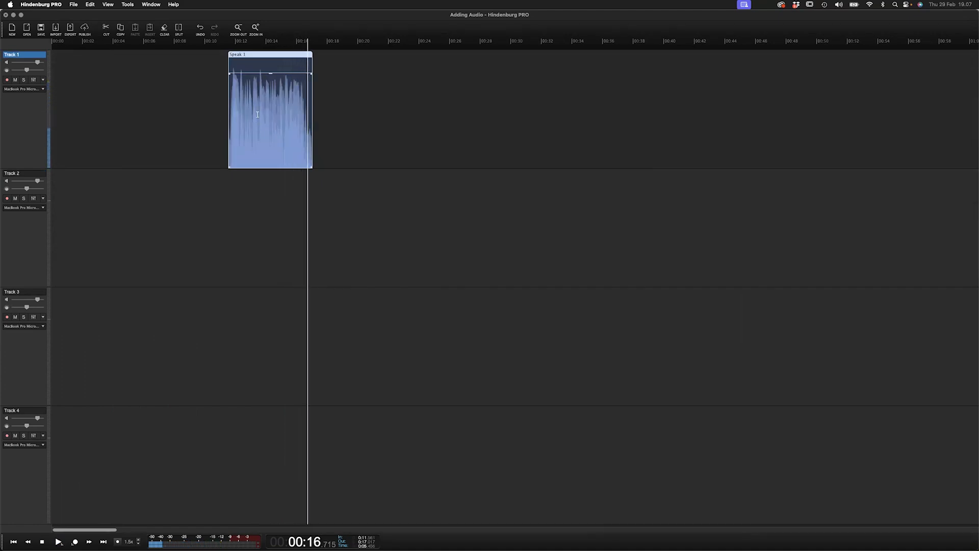
pyautogui.press('Up')
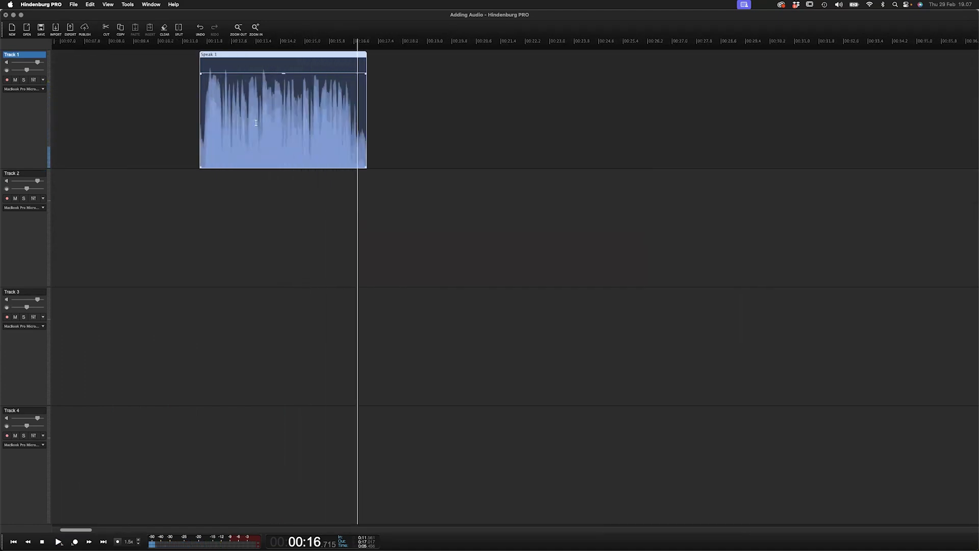
# - Open the level meter's type options and close them without choosing
pyautogui.click(236, 542)
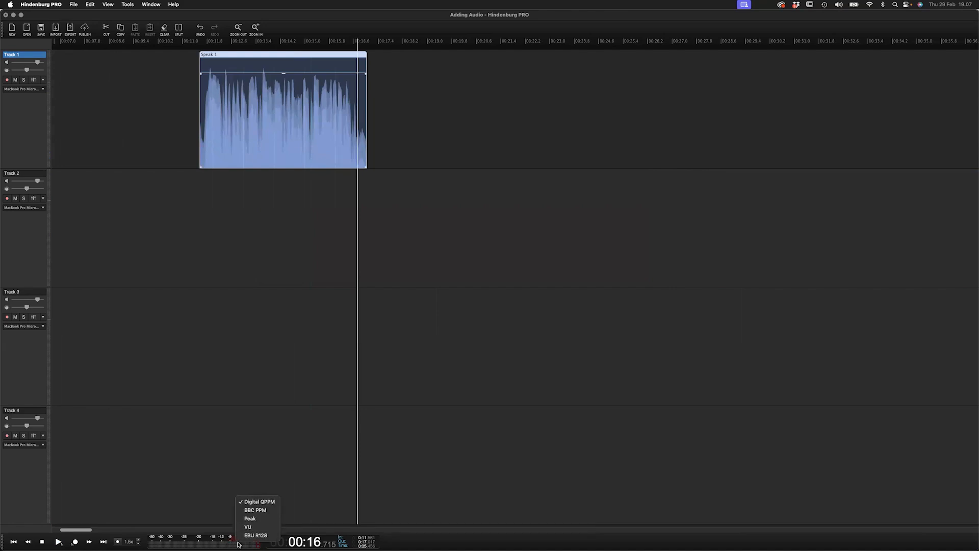
pyautogui.click(225, 542)
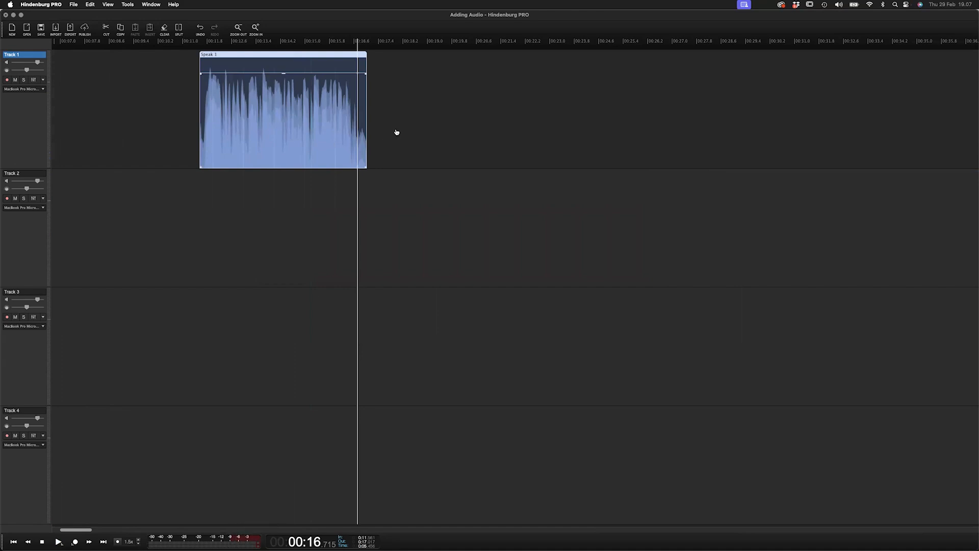
# - Add Speak 2.wav from the Speak folder in Finder onto Track 1 after the Speak 1 region
pyautogui.press('super+Tab')
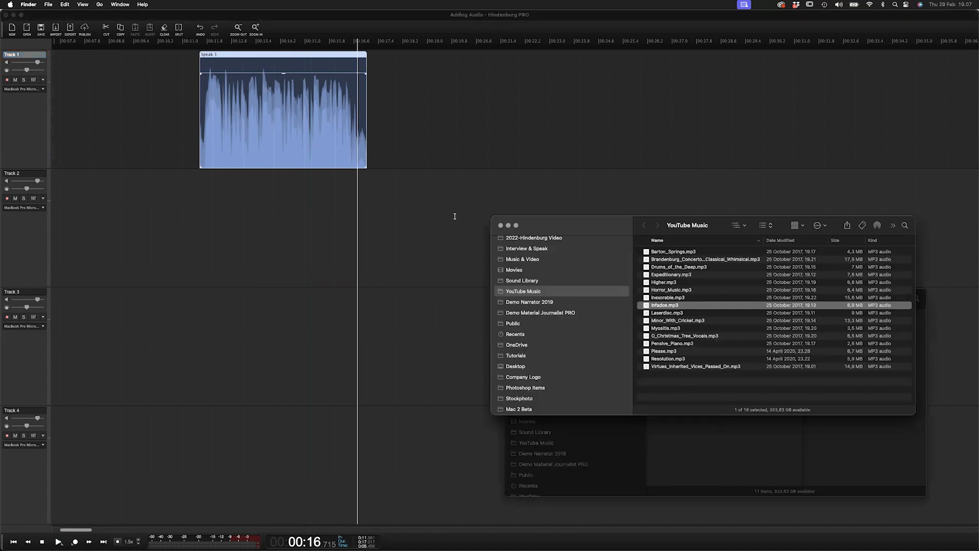
pyautogui.click(582, 434)
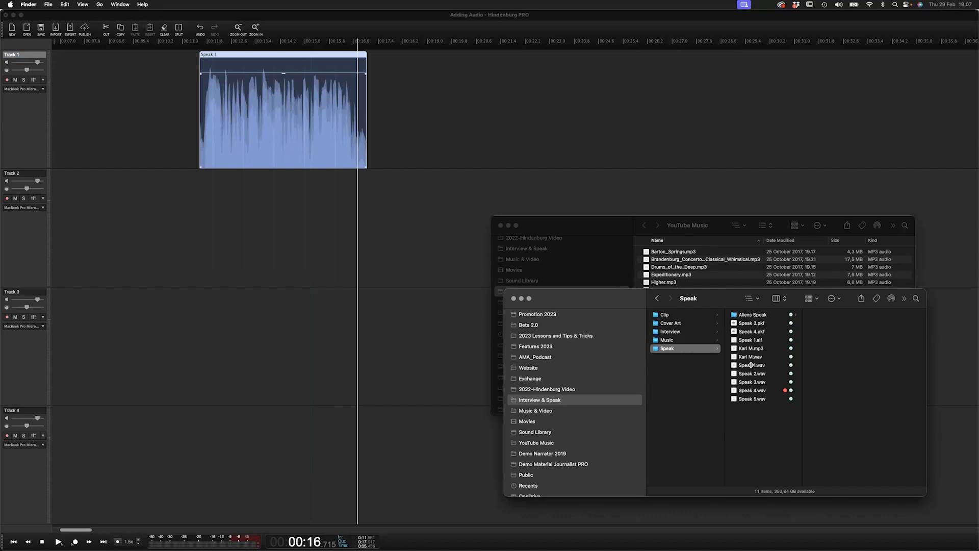
pyautogui.click(733, 375)
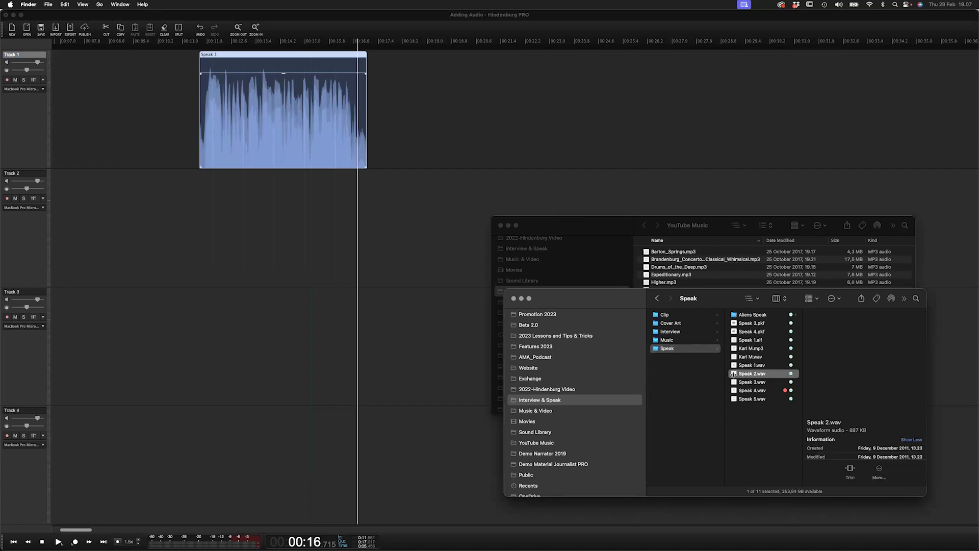
pyautogui.moveTo(733, 374); pyautogui.dragTo(416, 118)
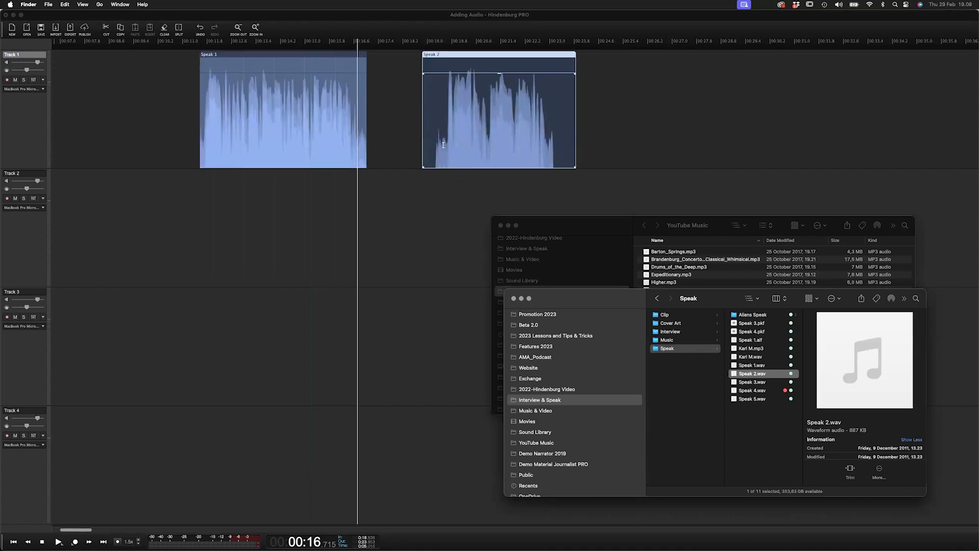
# - Play back the Speak 2 region on Track 1 from near its start
pyautogui.click(436, 152)
pyautogui.press('space')
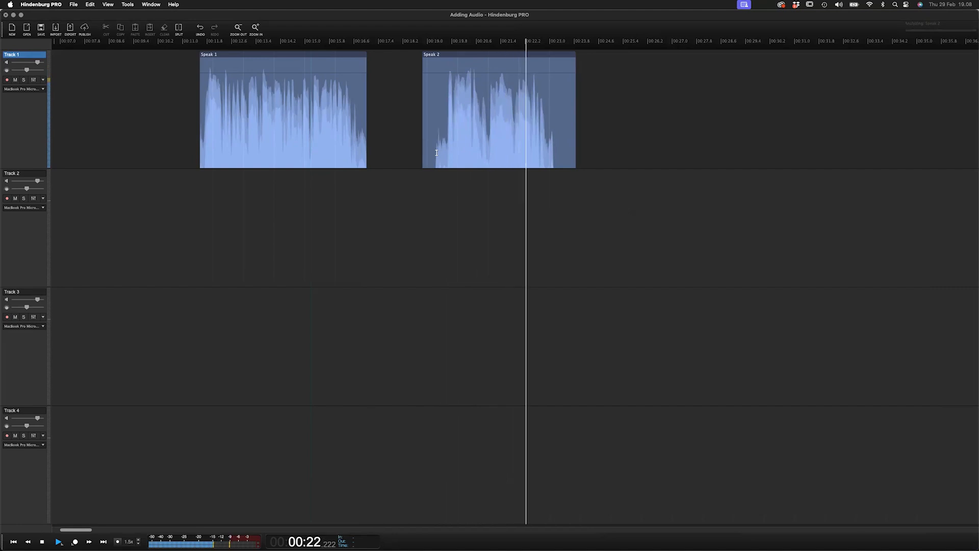
pyautogui.press('space')
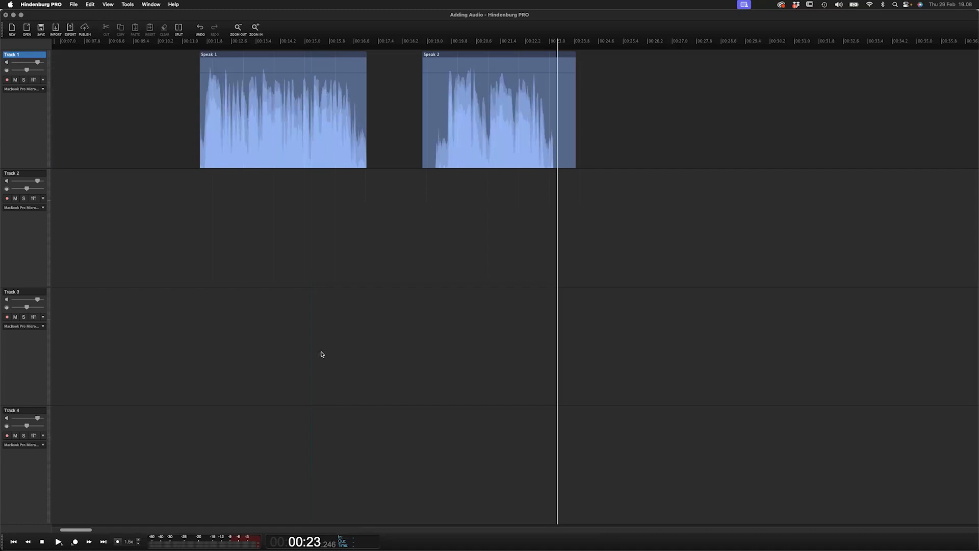
# - Play the first Barton Springs region on Track 2 from near its start
pyautogui.scroll(-1, 397, 111)
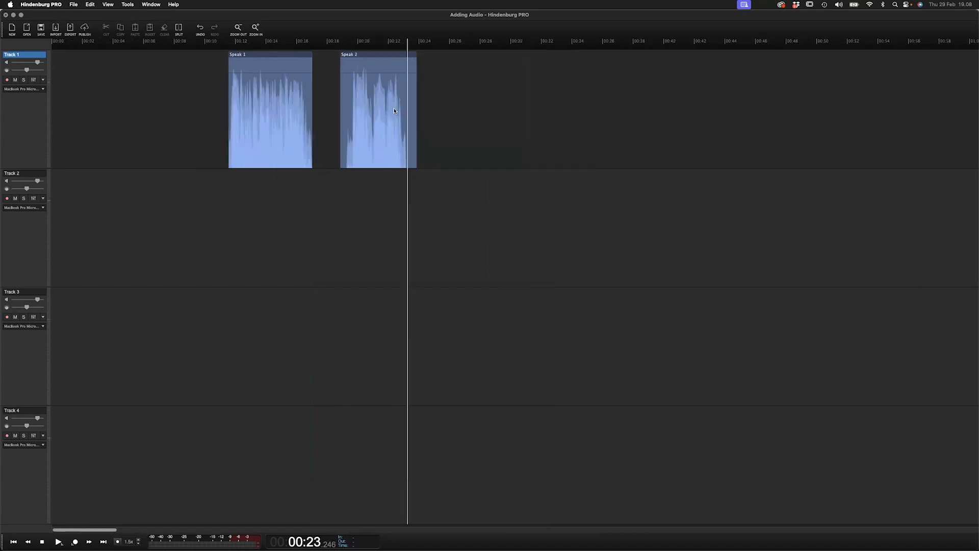
pyautogui.scroll(-1, 393, 109)
pyautogui.hscroll(1, 333, 108)
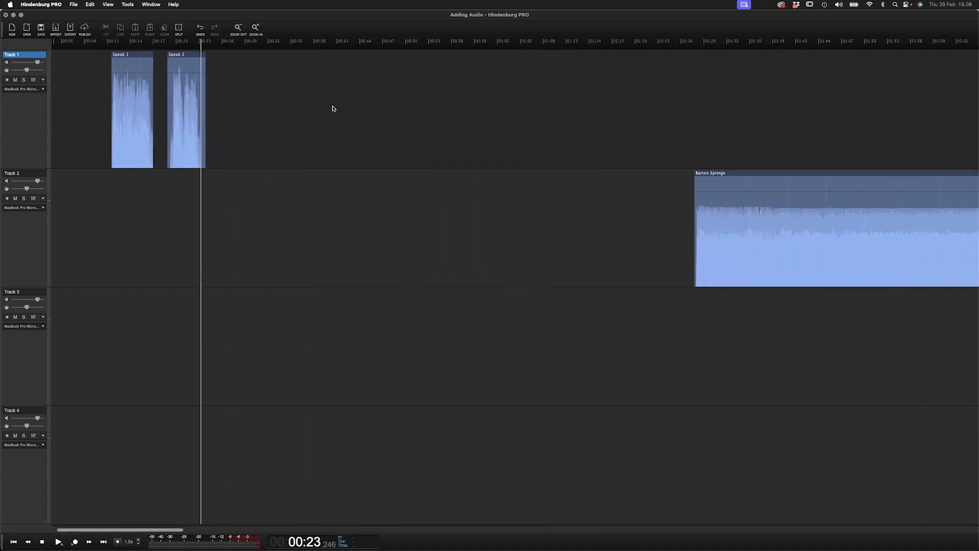
pyautogui.scroll(-1, 332, 109)
pyautogui.scroll(-1, 380, 146)
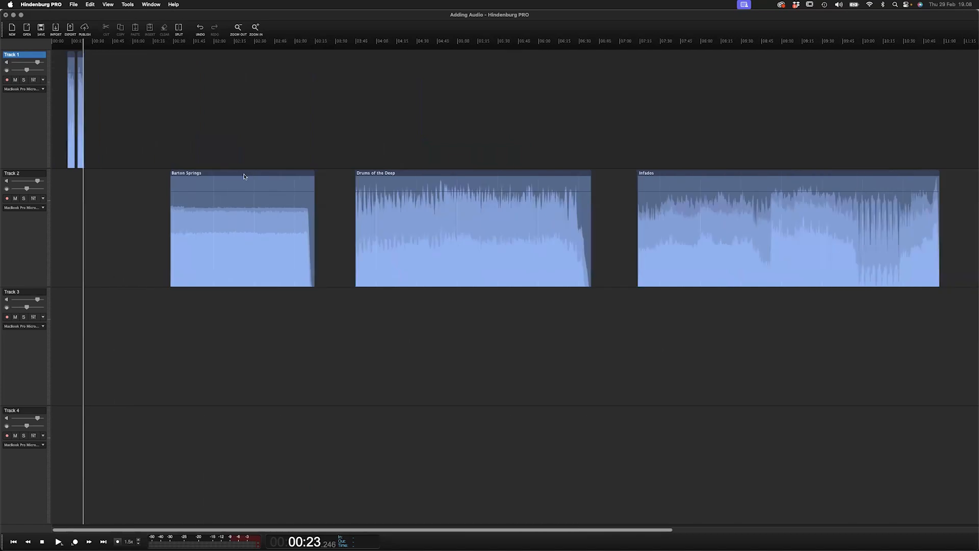
pyautogui.click(186, 152)
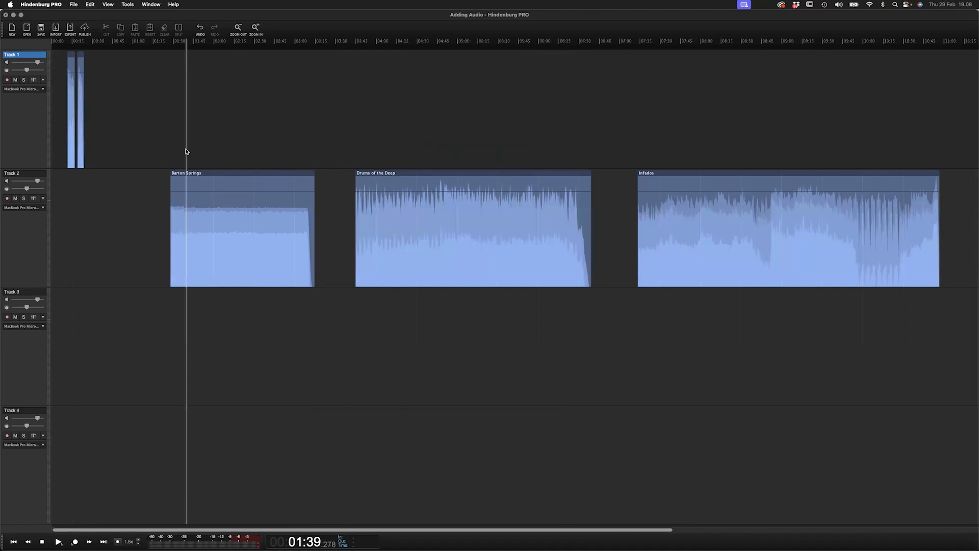
pyautogui.press('space')
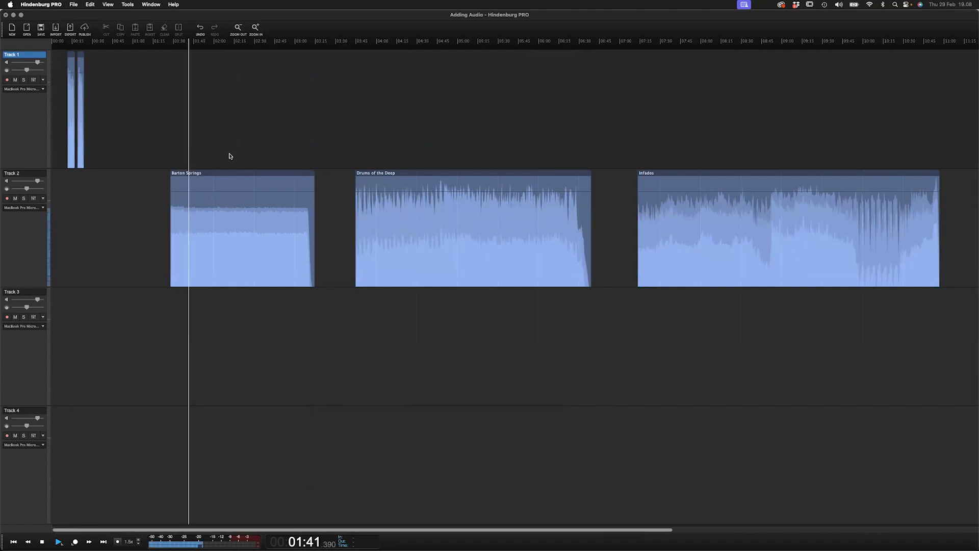
pyautogui.press('space')
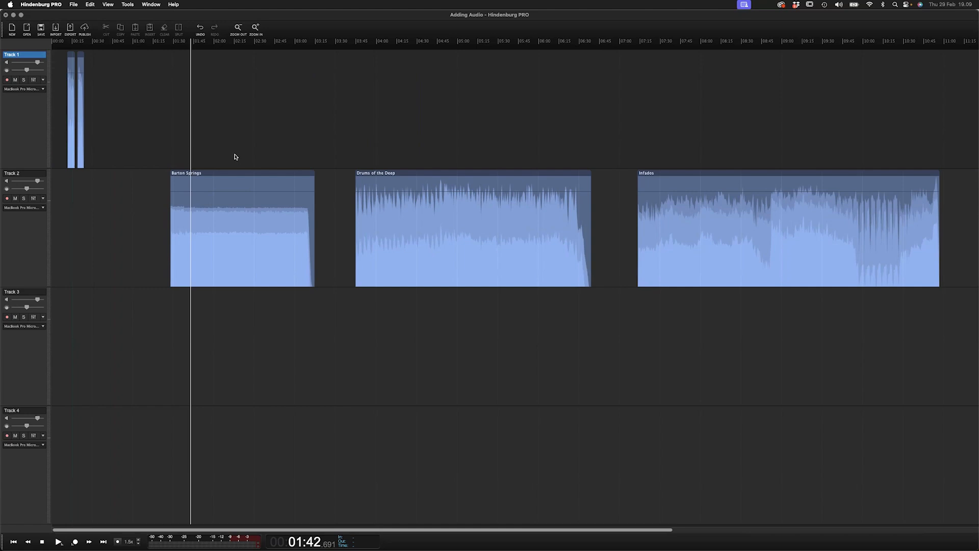
# - Delete the second Barton Springs region from Track 2
pyautogui.press('Down')
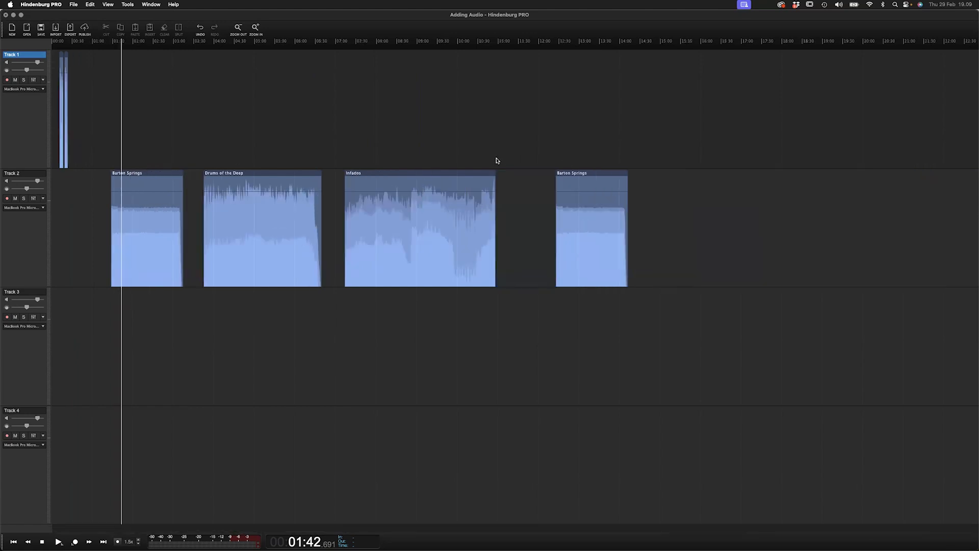
pyautogui.click(597, 178)
pyautogui.press('Delete')
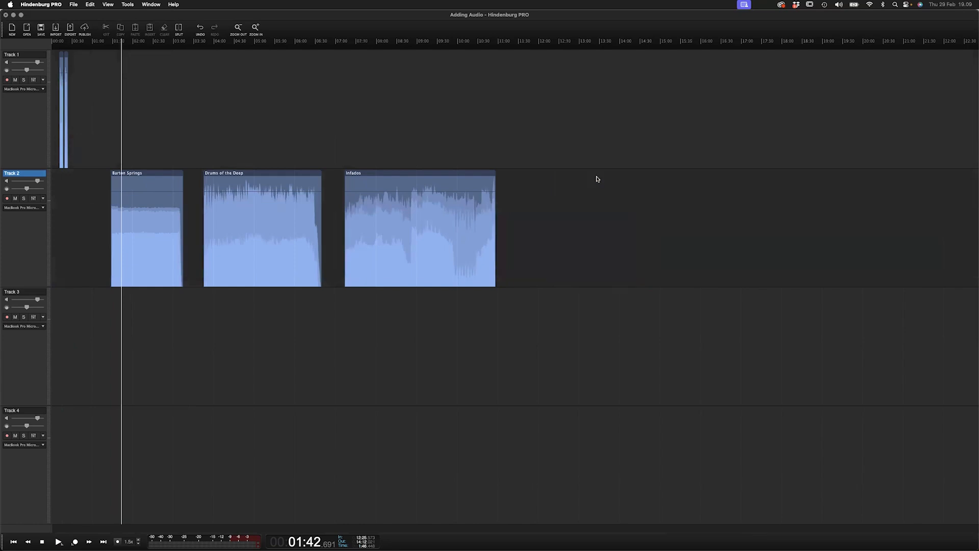
# - Add Hands Up.mp3 from the Music & Video folder onto Track 2 after the Infados region
pyautogui.press('super+Tab')
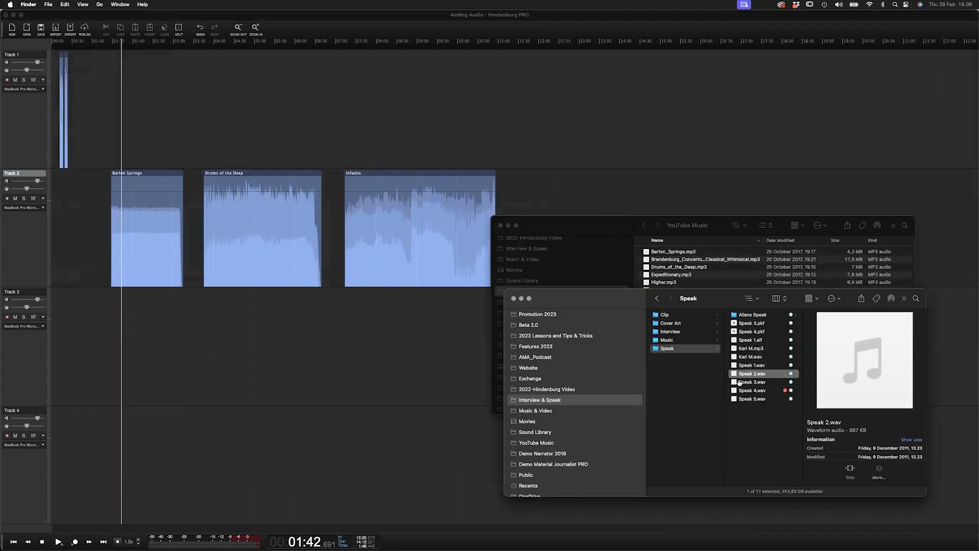
pyautogui.click(614, 236)
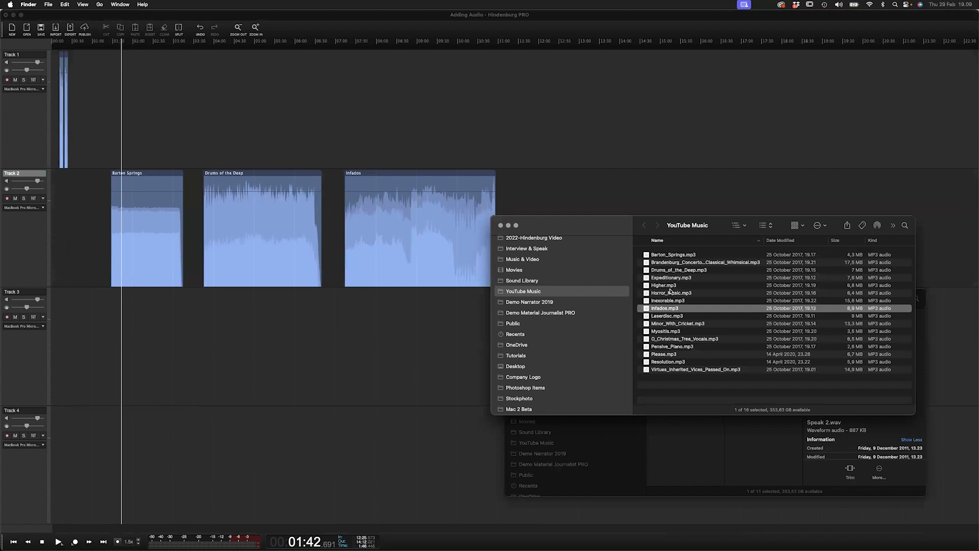
pyautogui.click(528, 261)
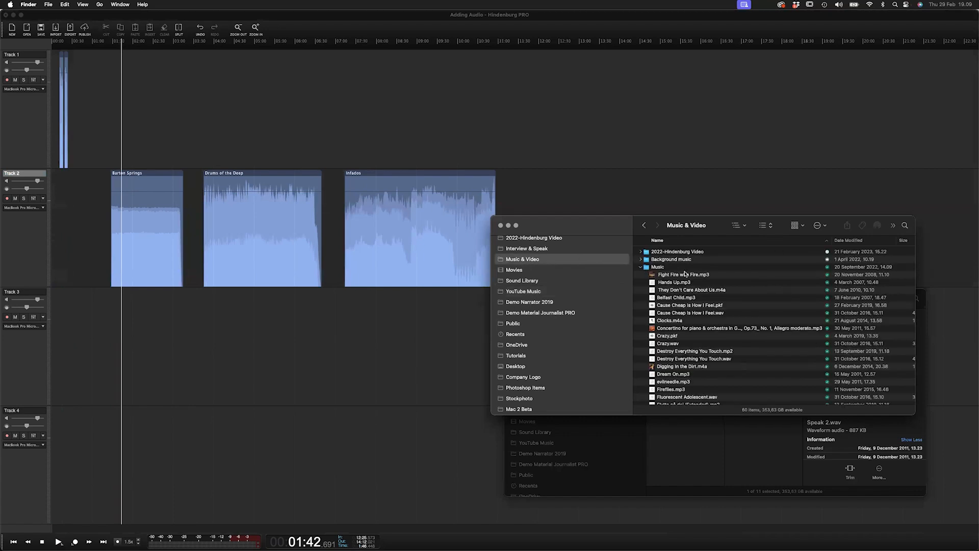
pyautogui.moveTo(672, 282); pyautogui.dragTo(540, 192)
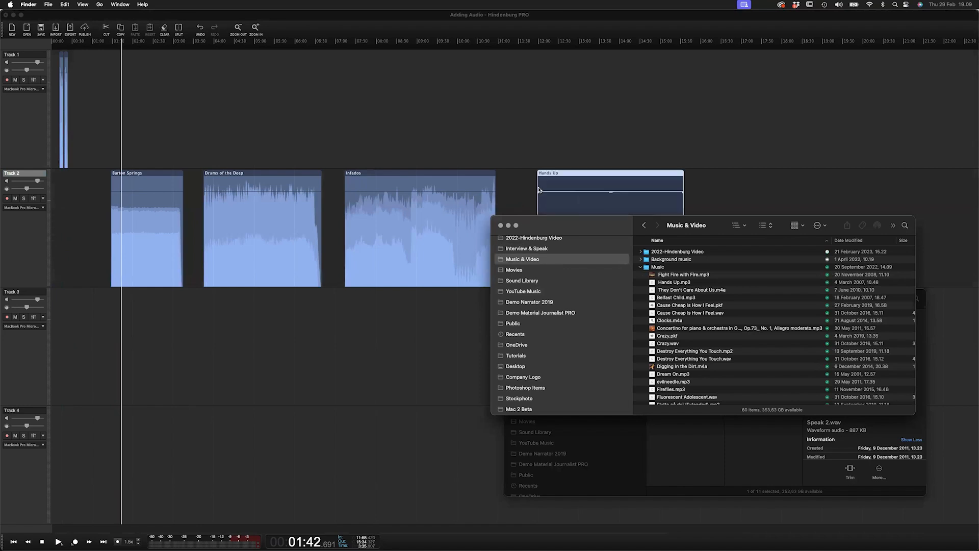
# - Move the playhead to various points along the timeline, ending near the Barton Springs region
pyautogui.click(540, 155)
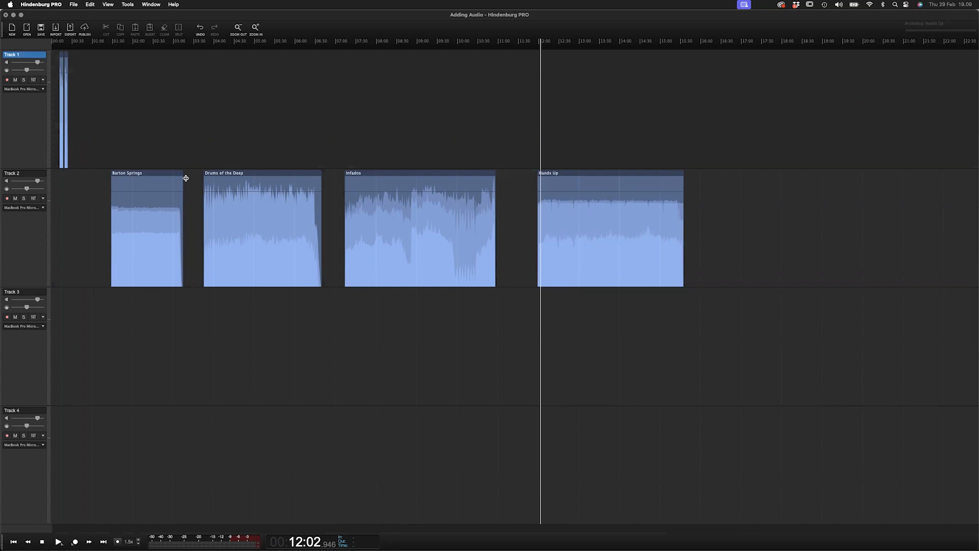
pyautogui.click(109, 159)
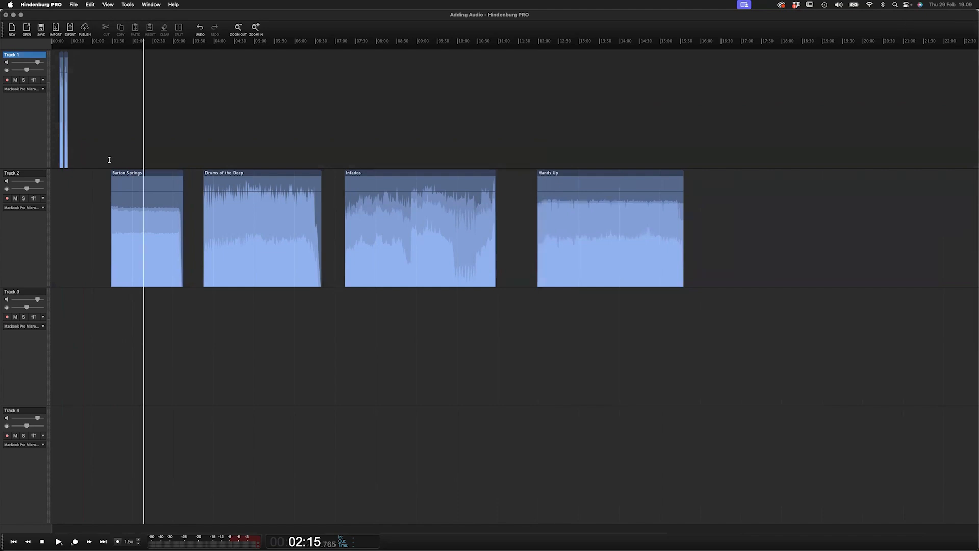
pyautogui.click(267, 154)
pyautogui.click(390, 155)
pyautogui.click(594, 154)
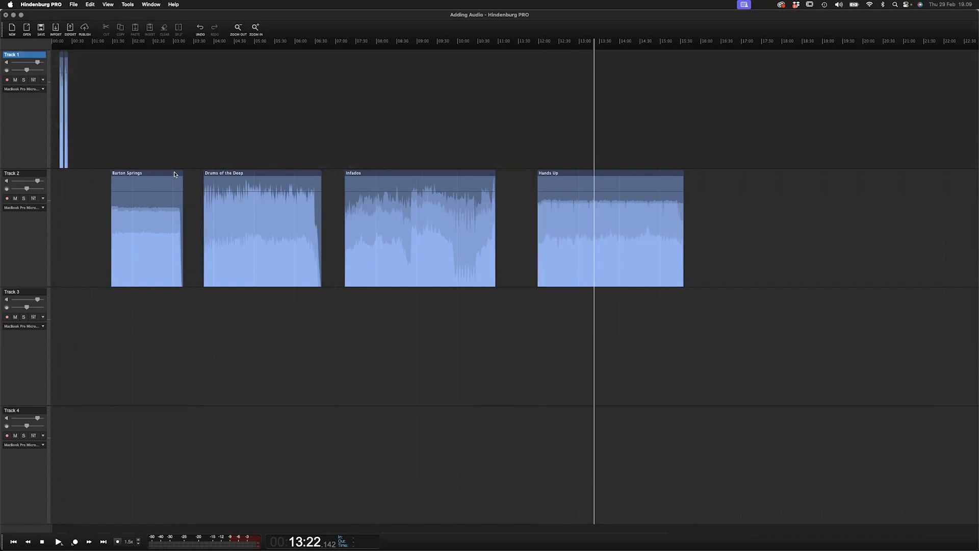
pyautogui.click(136, 158)
pyautogui.click(125, 156)
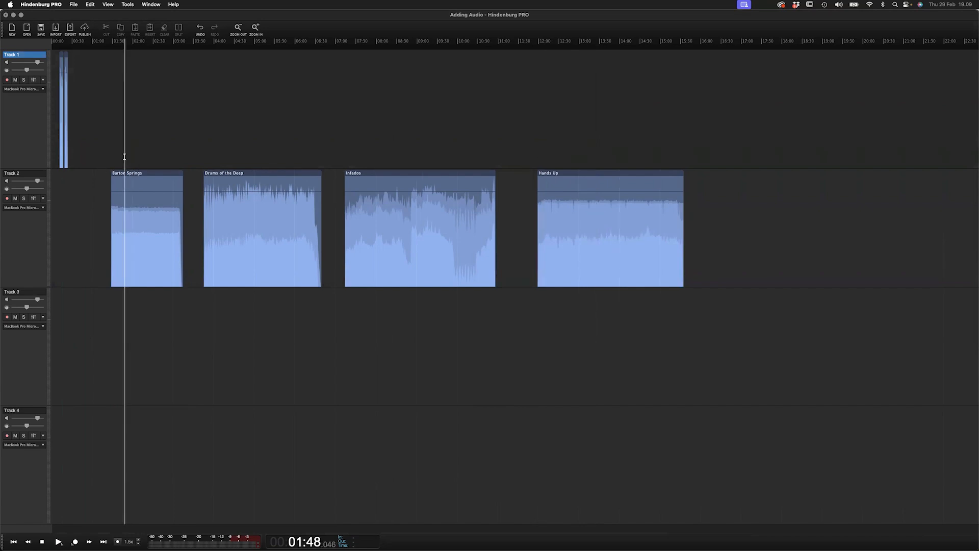
# - Play through the Track 2 regions, jumping the playhead from Barton Springs to Hands Up
pyautogui.press('space')
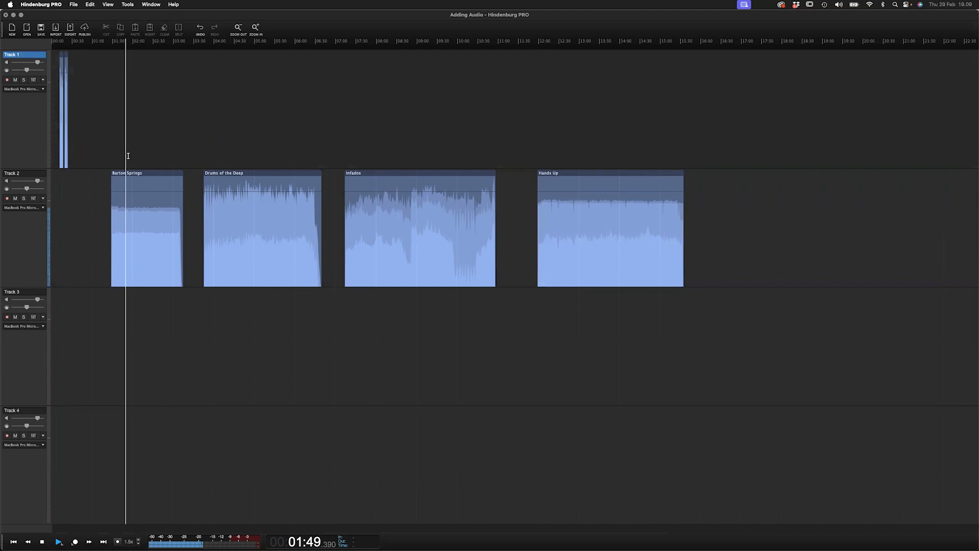
pyautogui.click(233, 160)
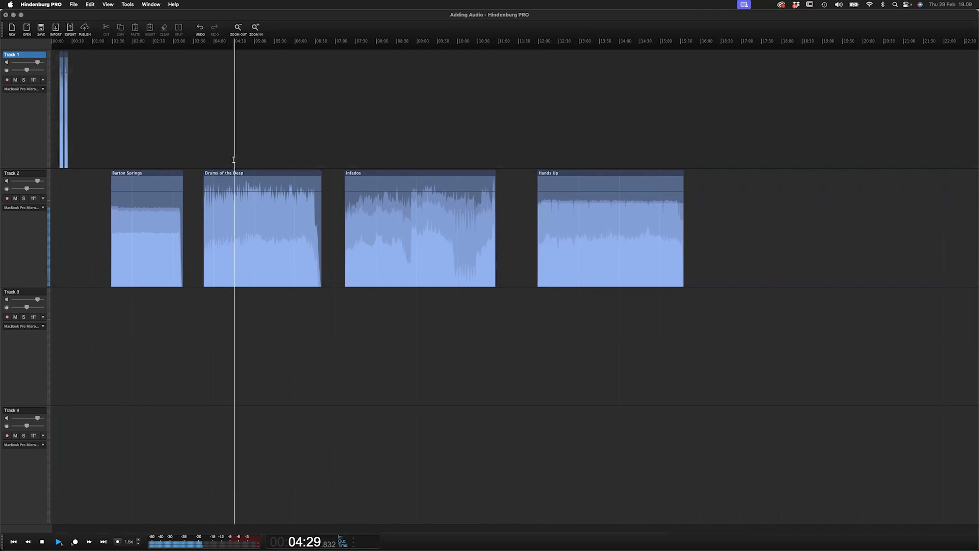
pyautogui.click(420, 163)
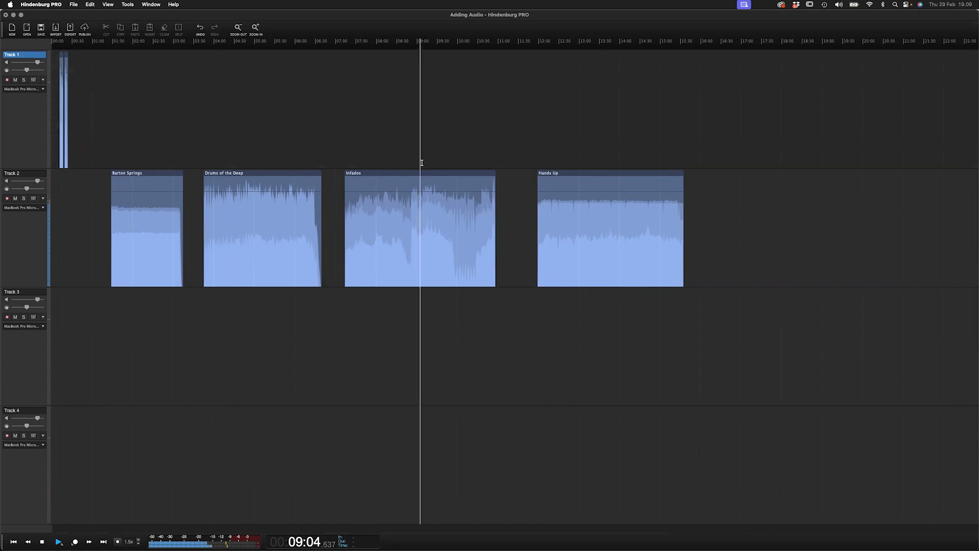
pyautogui.click(577, 158)
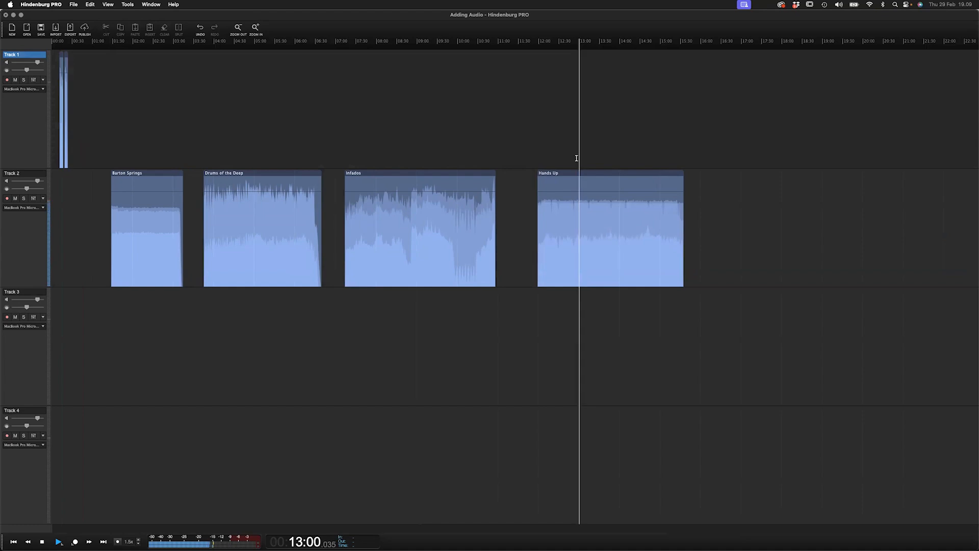
pyautogui.press('Up')
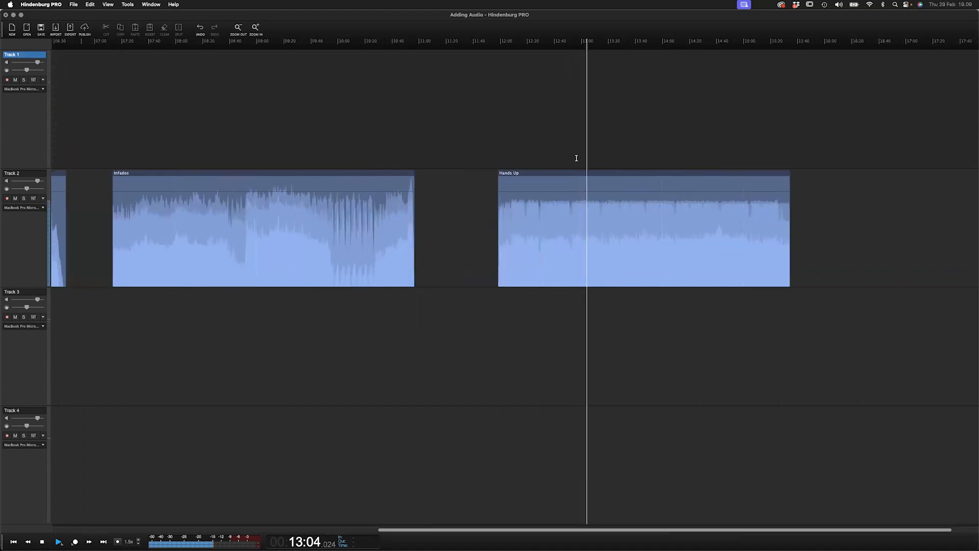
pyautogui.press('space')
# - Zoom out over Track 2 and select the Hands Up region, then the Infados region
pyautogui.press('Down')
pyautogui.press('Down')
pyautogui.press('Down')
pyautogui.press('Down')
pyautogui.press('Down')
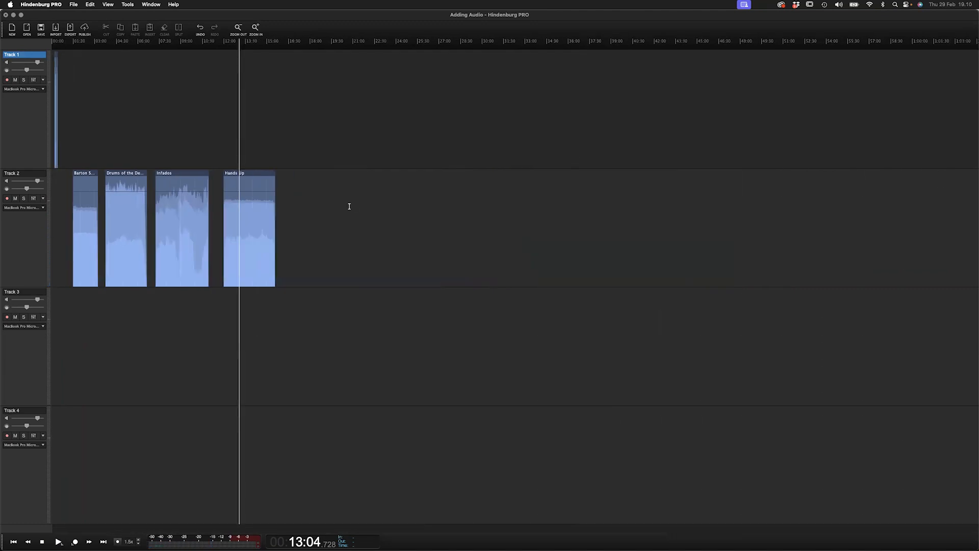
pyautogui.scroll(3, 114, 208)
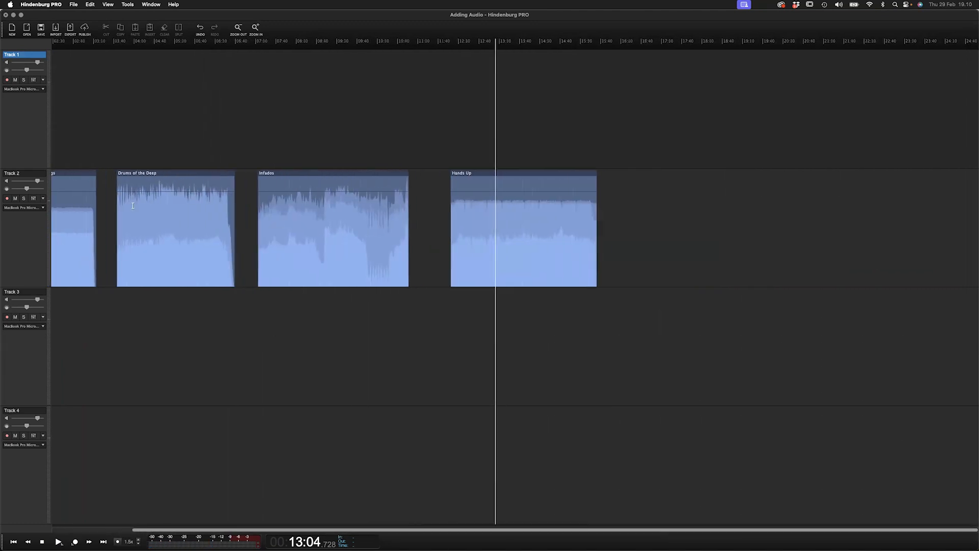
pyautogui.hscroll(-3, 144, 235)
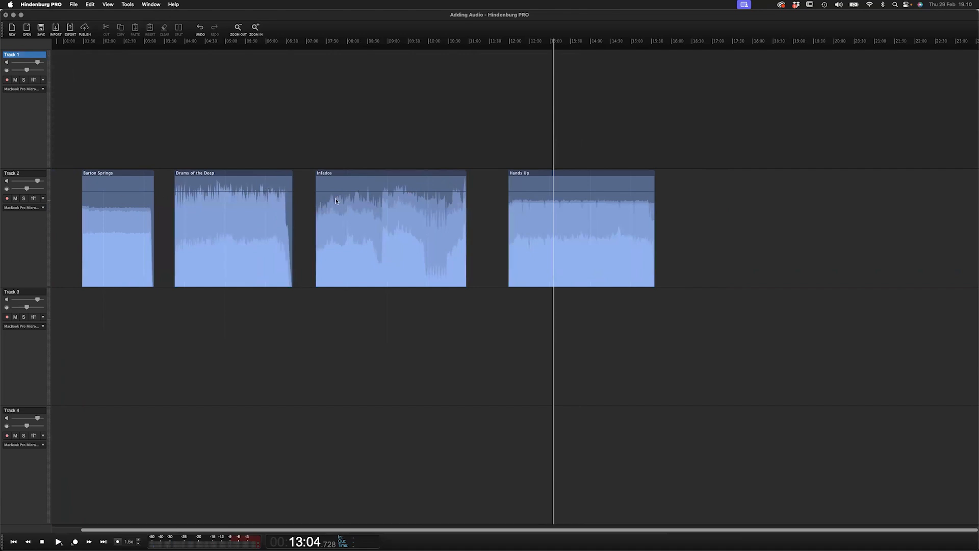
pyautogui.click(113, 217)
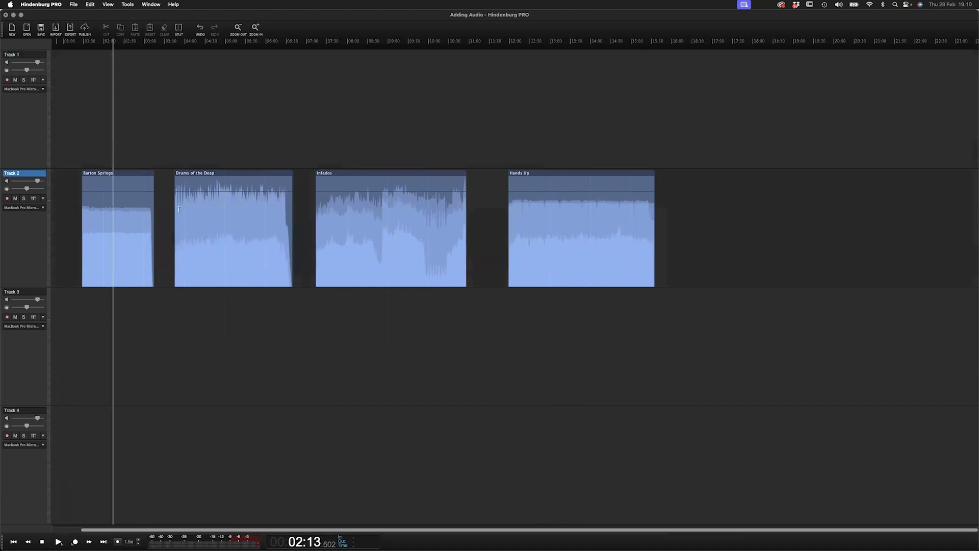
pyautogui.click(553, 197)
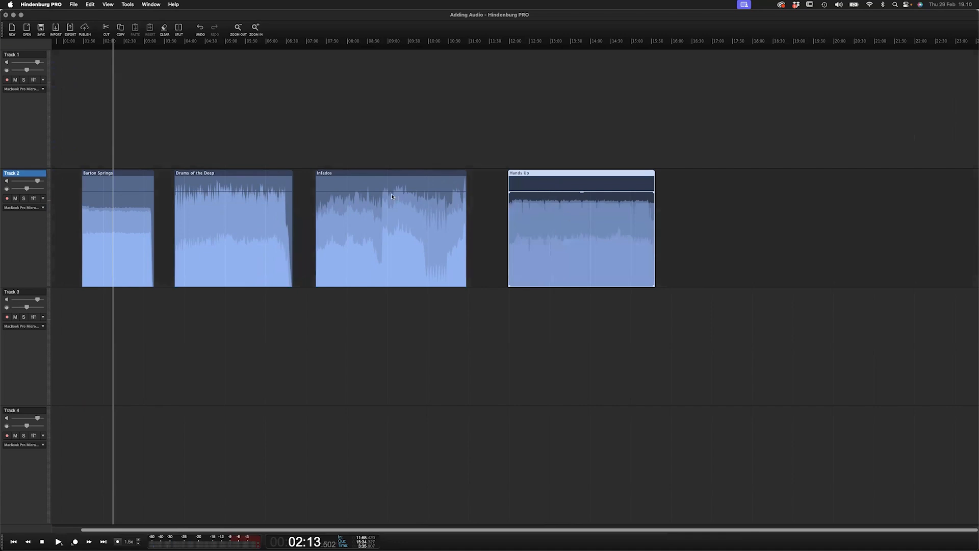
pyautogui.click(384, 179)
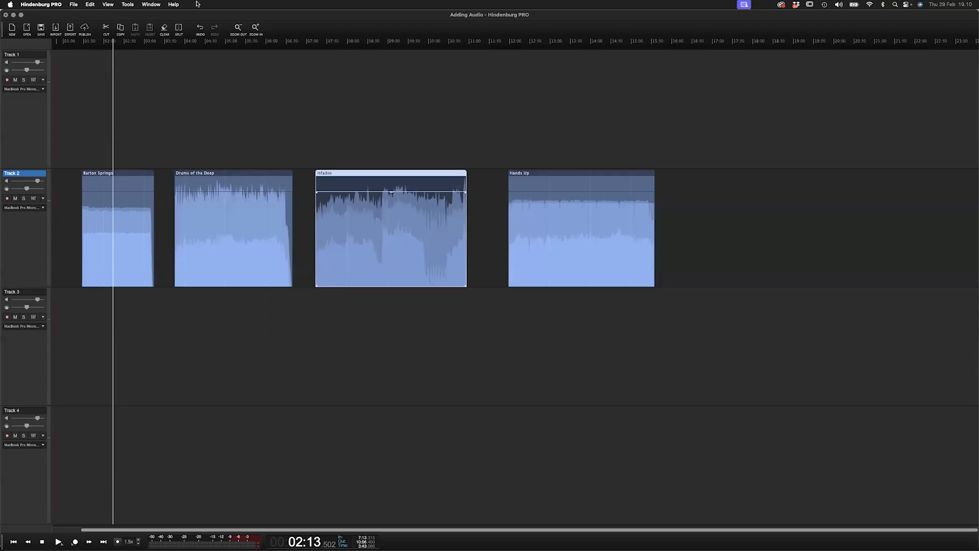
# - Start a new untitled session, answering the prompt about the current one
pyautogui.press('super+n')
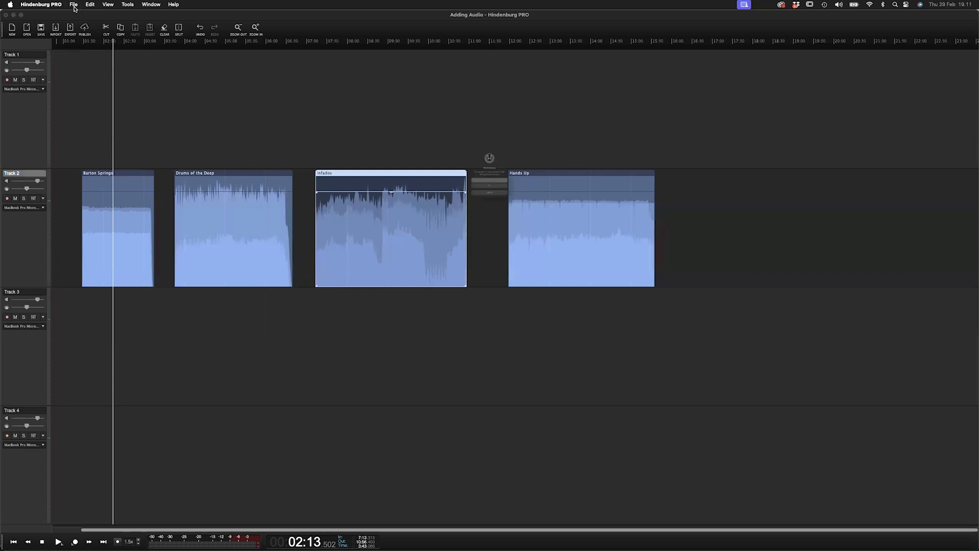
pyautogui.click(513, 202)
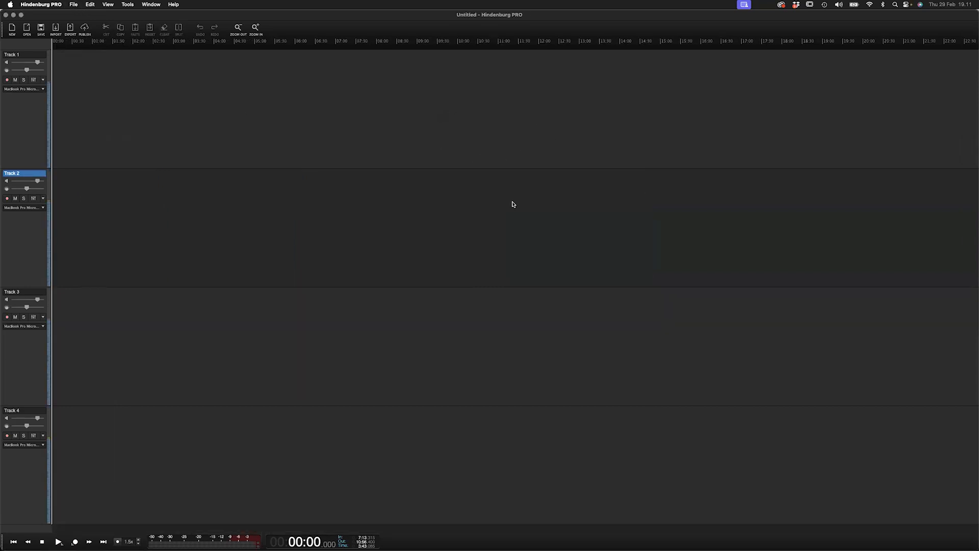
pyautogui.click(105, 104)
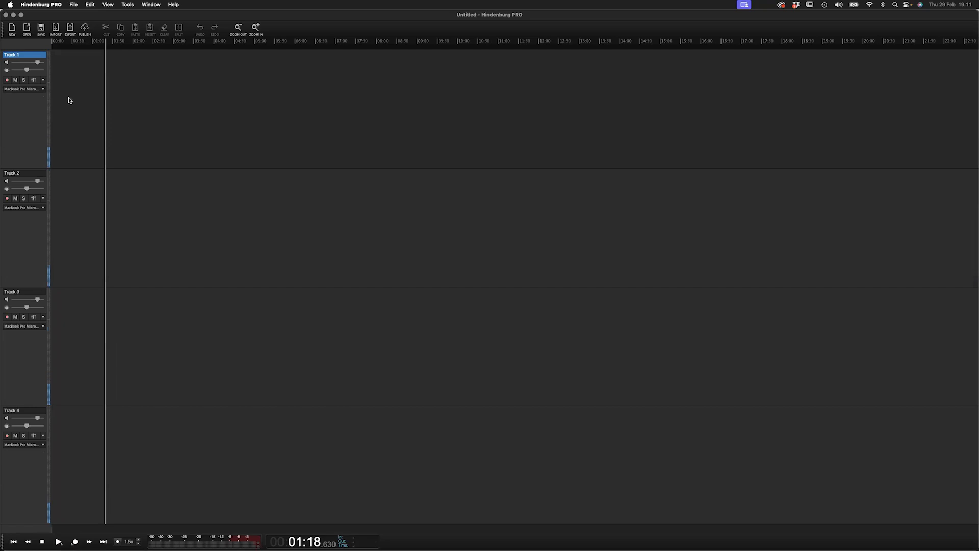
pyautogui.click(85, 92)
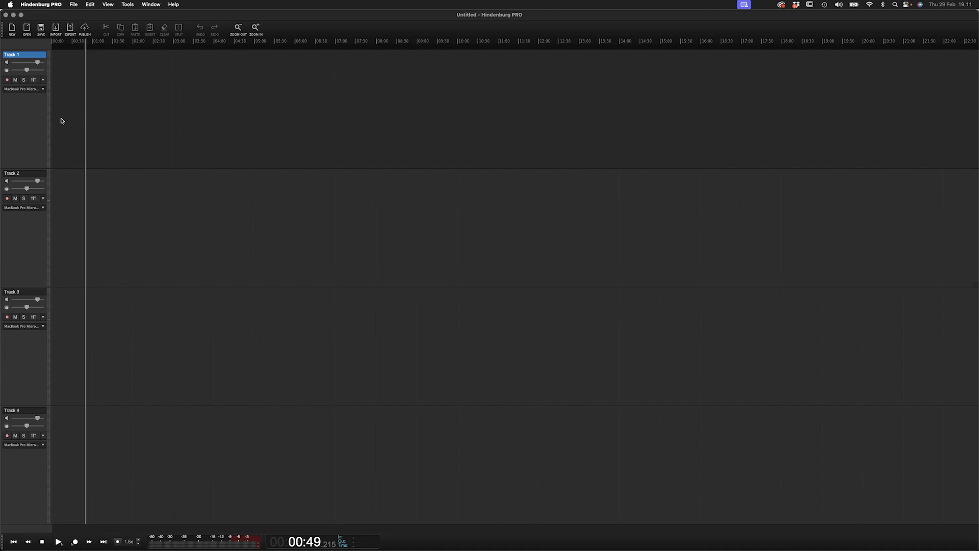
pyautogui.hscroll(1, 61, 121)
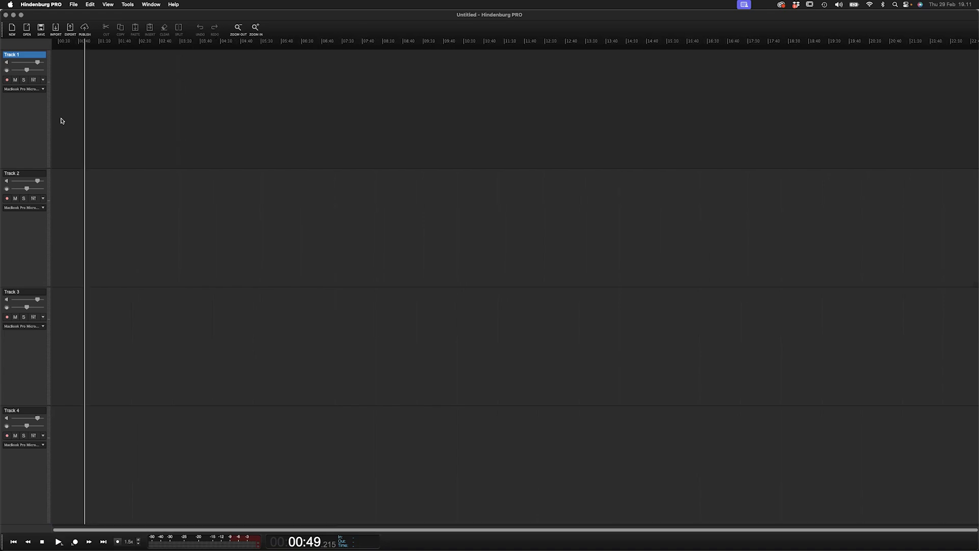
# - Arm Track 2 for recording and set its input source to the iPhone 14 microphone
pyautogui.click(7, 81)
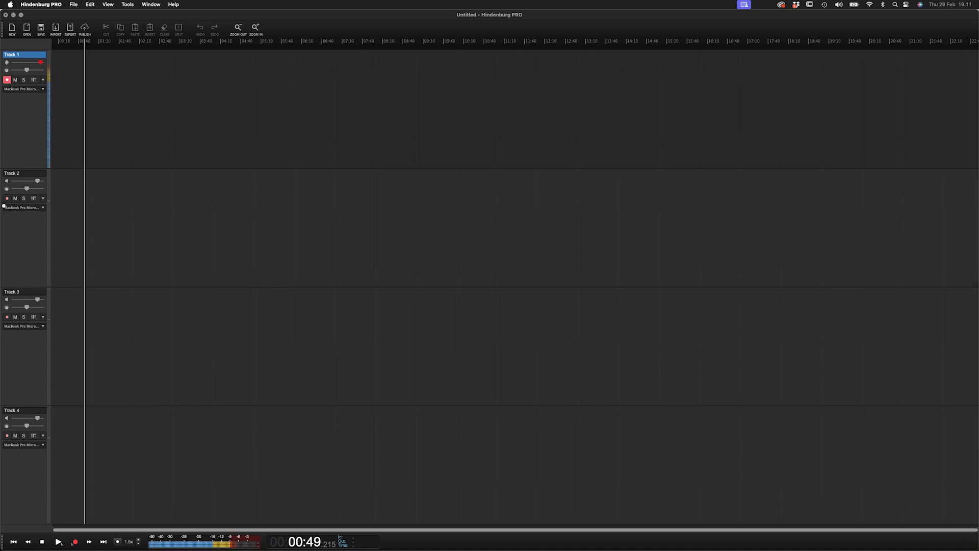
pyautogui.click(7, 198)
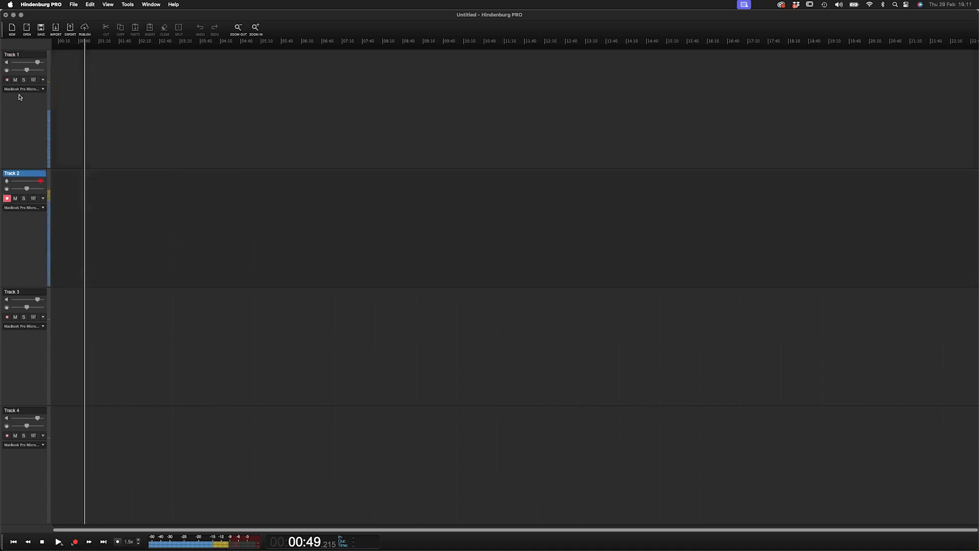
pyautogui.click(35, 208)
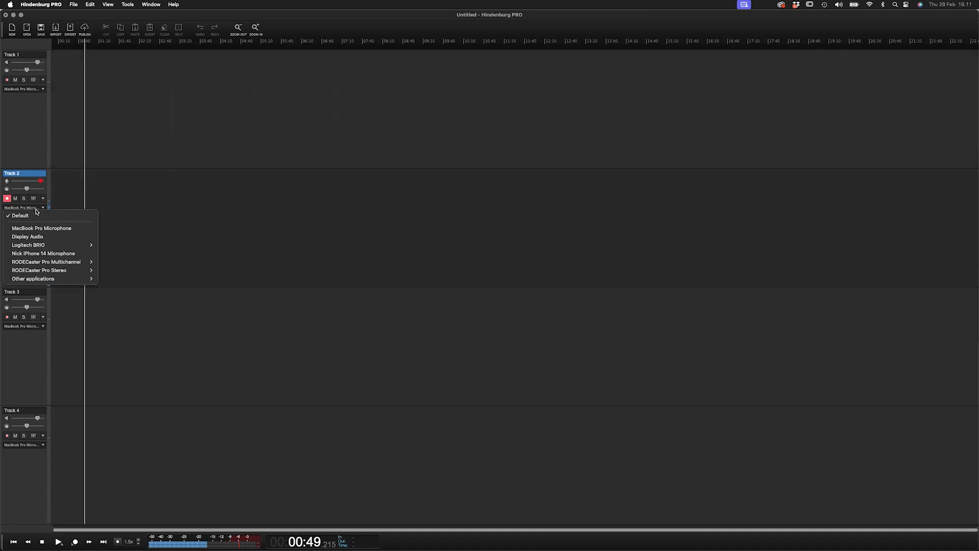
pyautogui.click(52, 255)
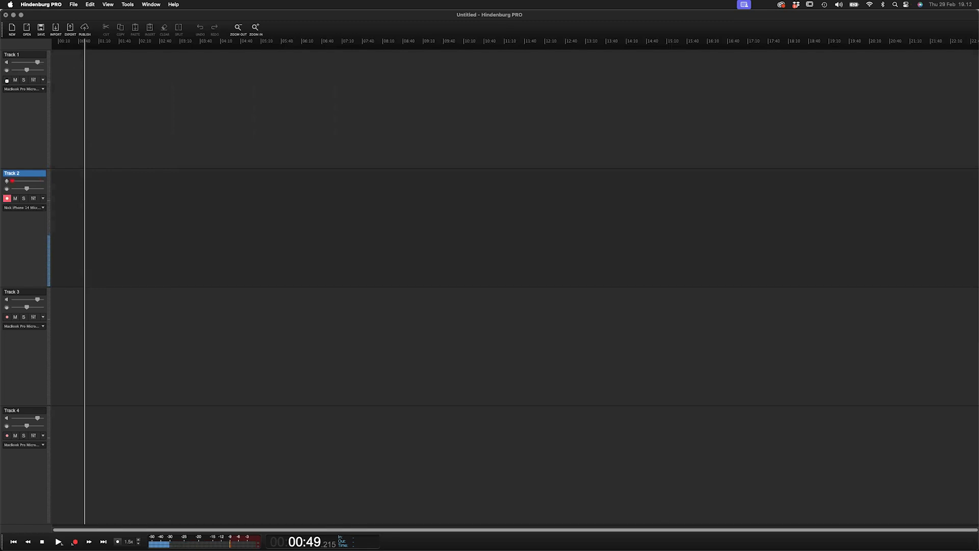
# - Arm Track 1 for recording as well and review the input source options of both tracks
pyautogui.click(6, 80)
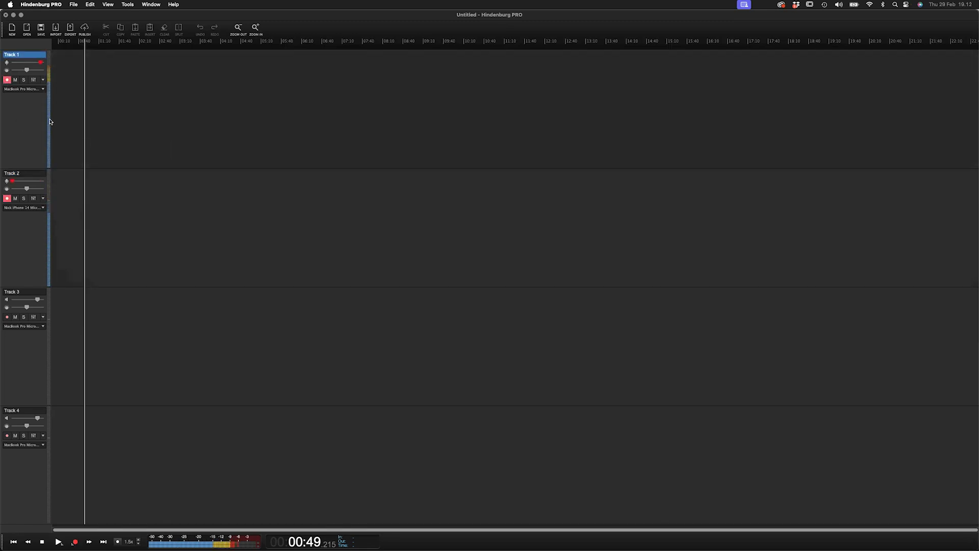
pyautogui.click(24, 90)
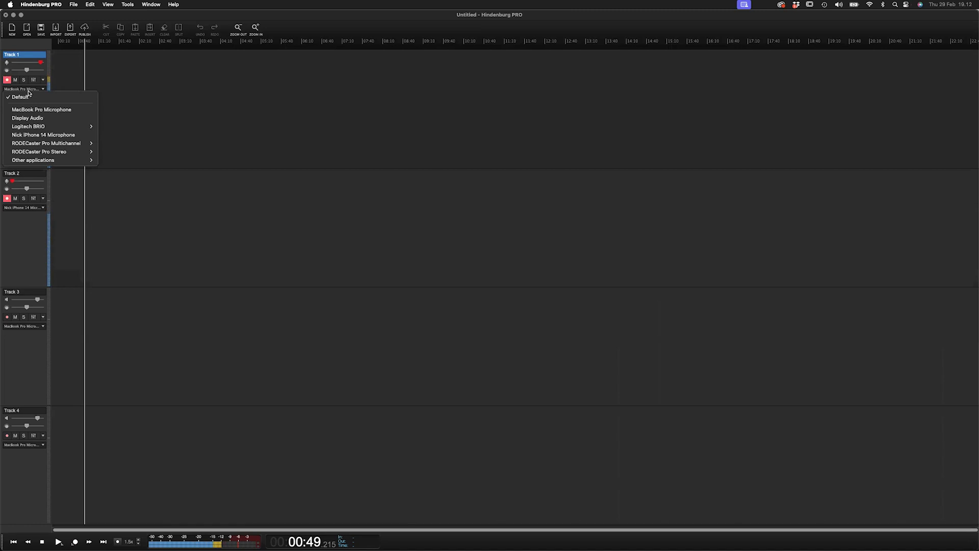
pyautogui.click(39, 238)
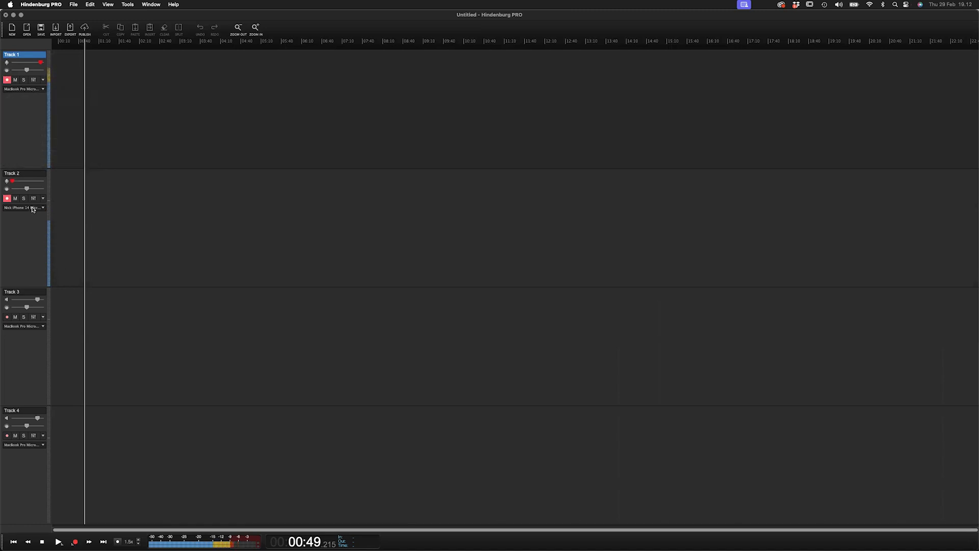
pyautogui.click(24, 208)
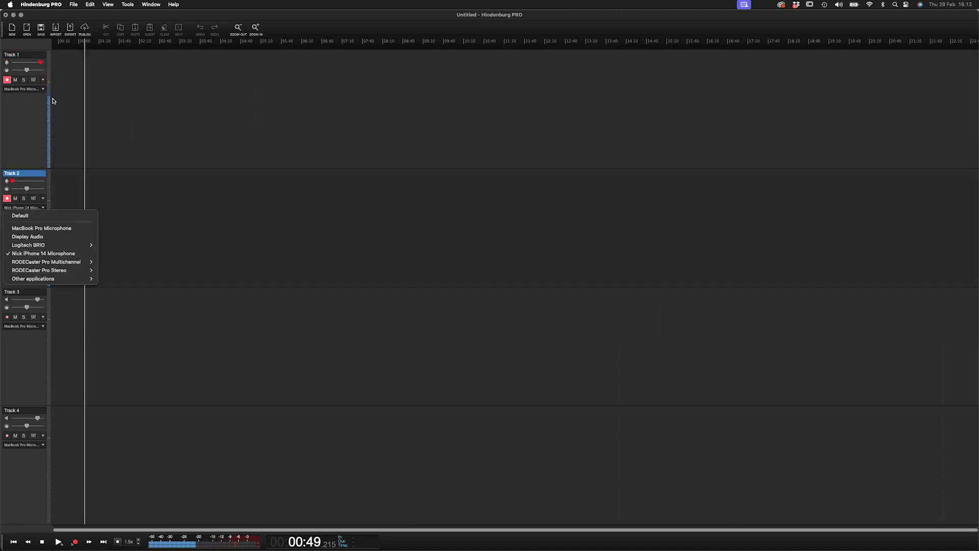
pyautogui.click(26, 117)
# - Record a short take on both armed tracks from about 0:21 with the timeline zoomed in, then disarm both tracks
pyautogui.click(68, 133)
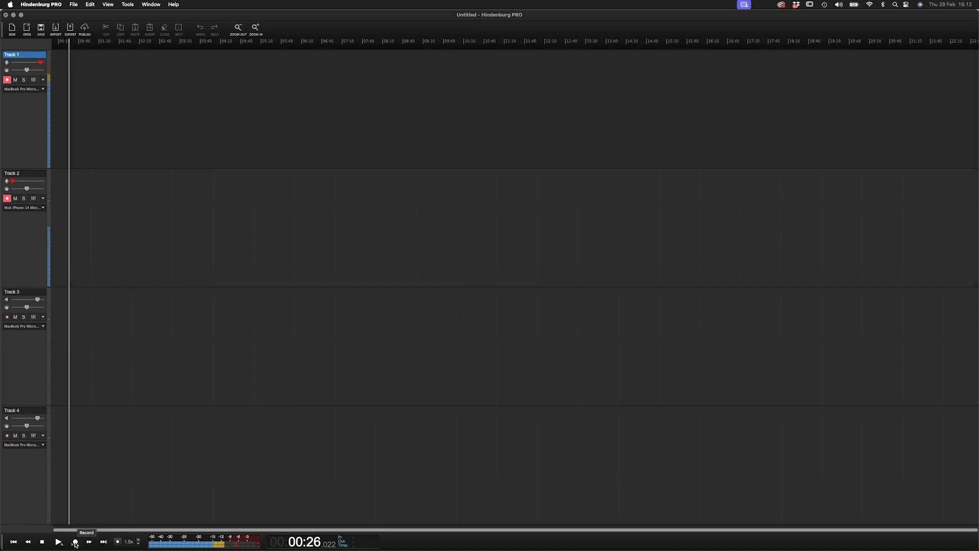
pyautogui.click(66, 123)
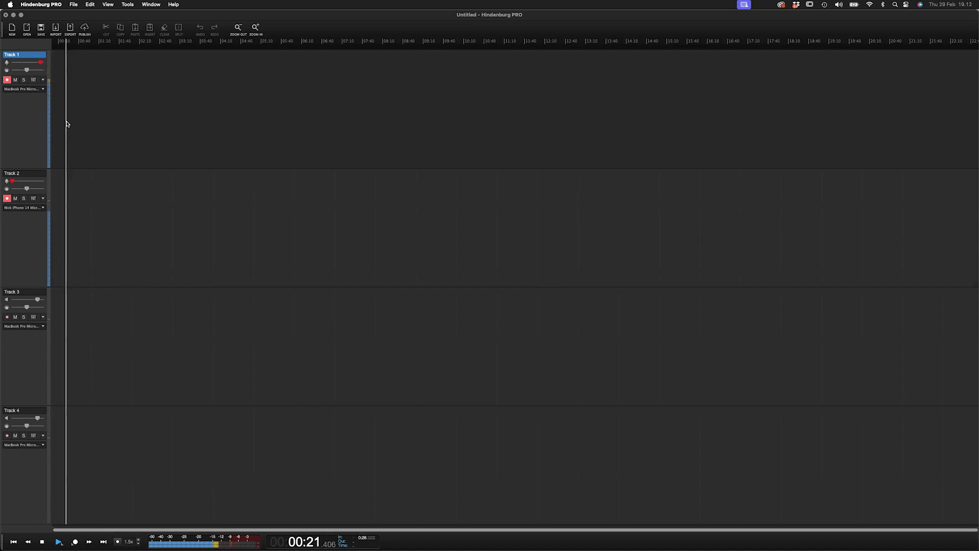
pyautogui.press('Up')
pyautogui.press('Up')
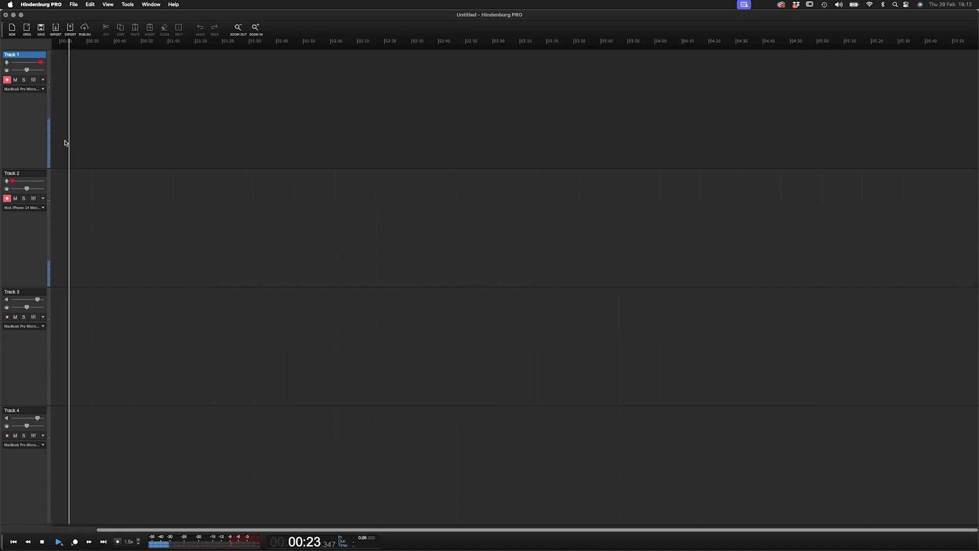
pyautogui.press('Up')
pyautogui.press('Up')
pyautogui.press('Up')
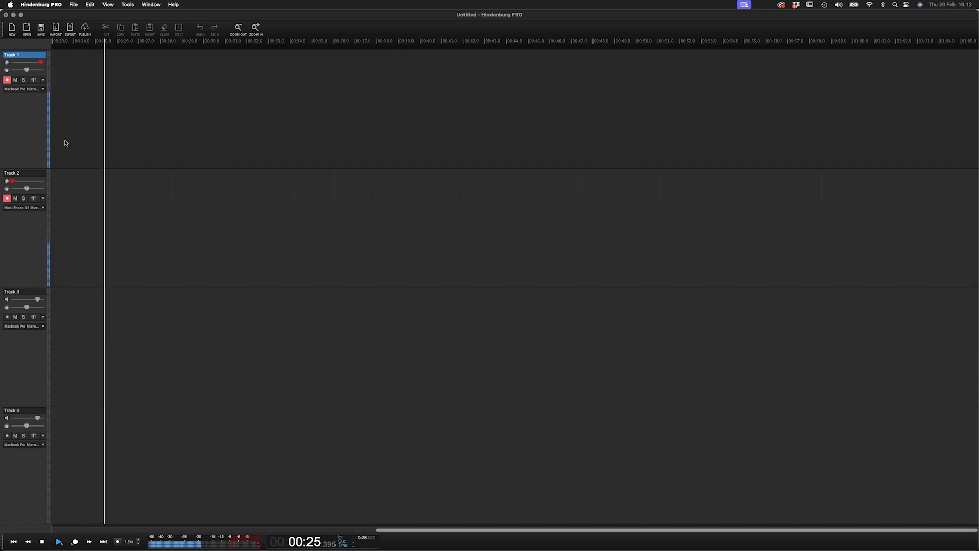
pyautogui.press('r')
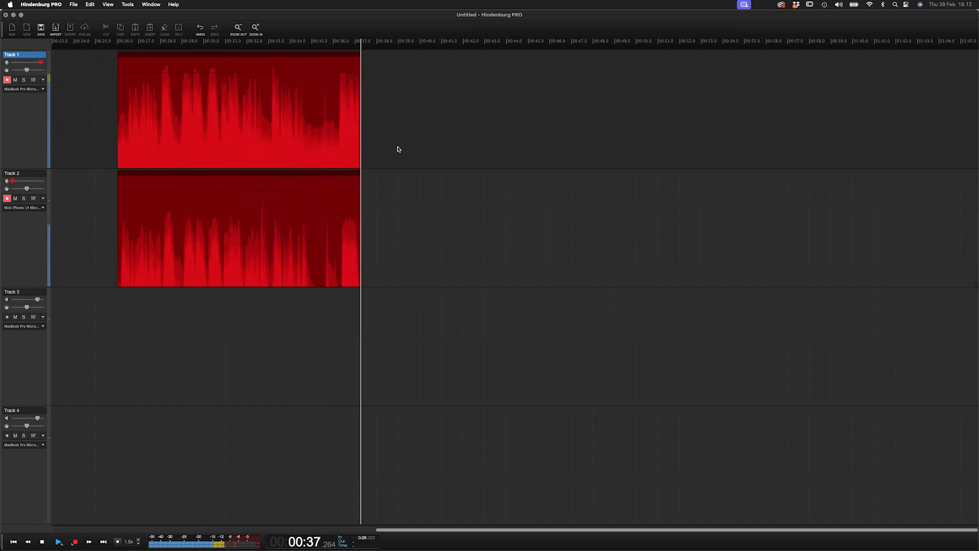
pyautogui.press('space')
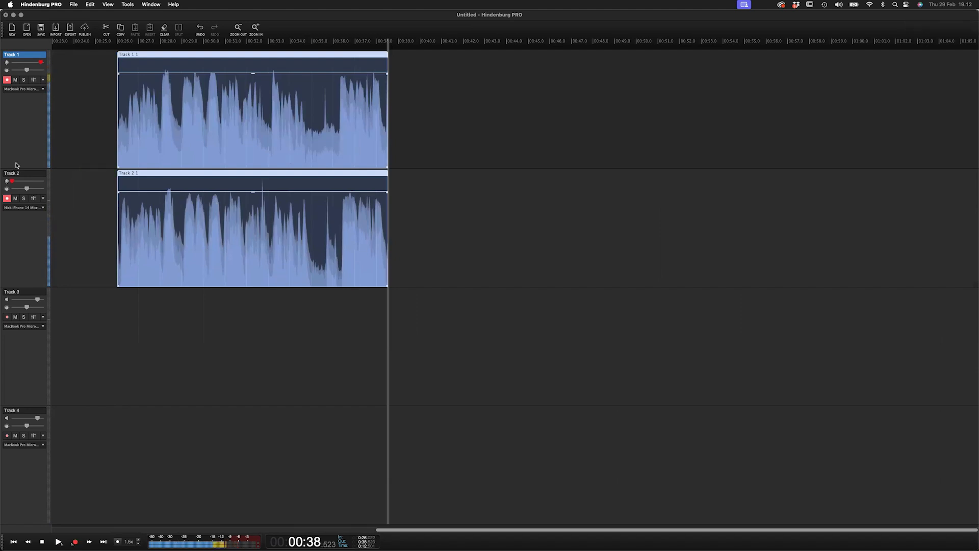
pyautogui.click(7, 198)
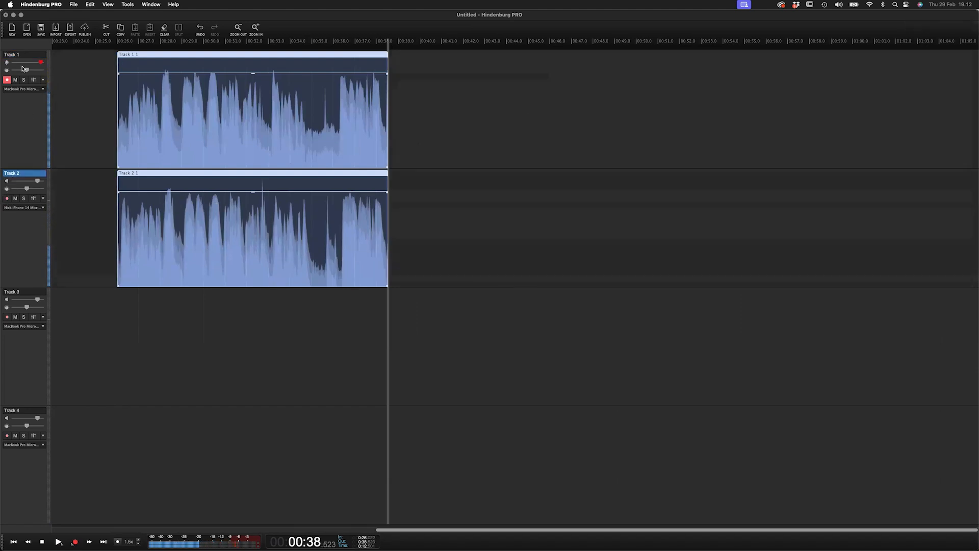
pyautogui.click(7, 79)
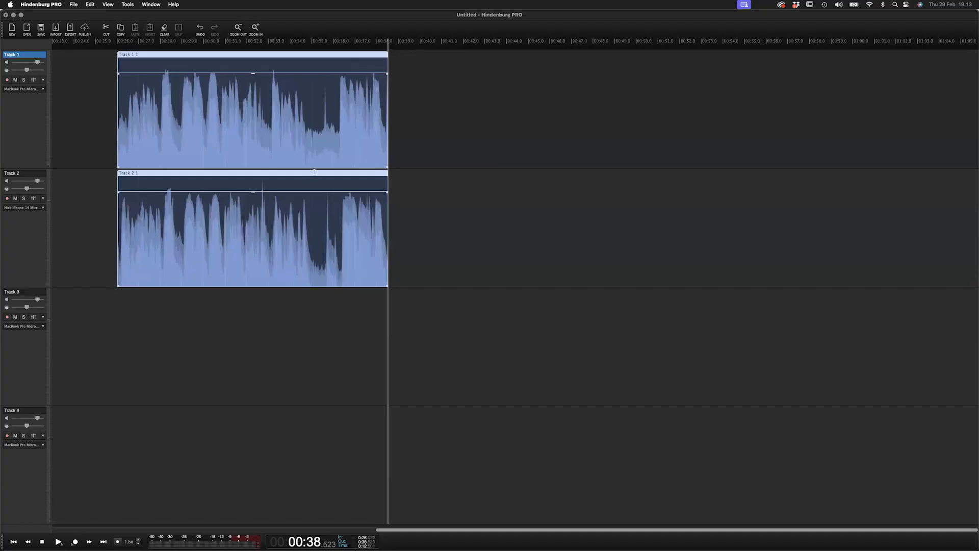
# - Open the recent session "6 Regions and Selections.nhax" without keeping the untitled session, and zoom out
pyautogui.click(74, 4)
pyautogui.moveTo(102, 62)
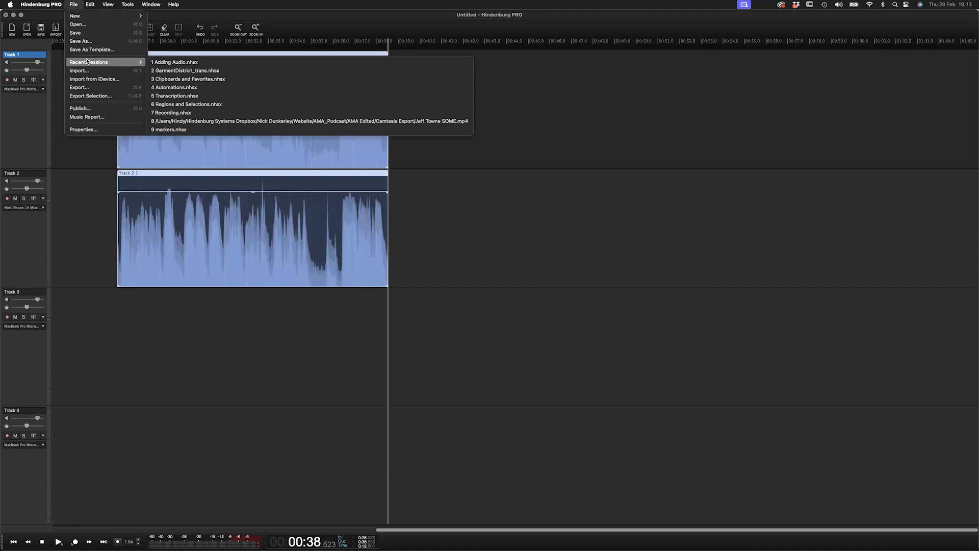
pyautogui.click(208, 103)
pyautogui.click(490, 204)
pyautogui.click(326, 161)
pyautogui.press('super+minus')
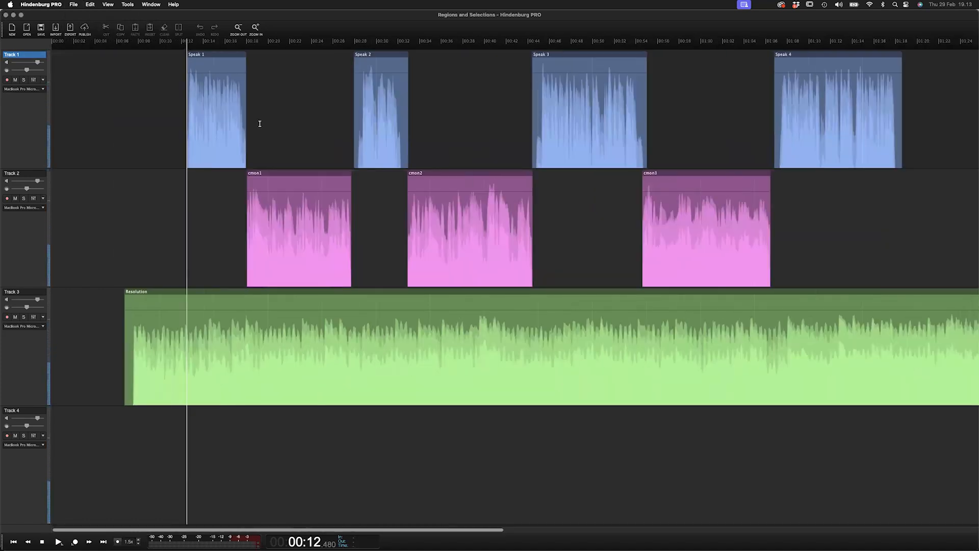
# - Select each Speak region on Track 1 in turn, ending with Speak 1
pyautogui.click(225, 57)
pyautogui.click(369, 58)
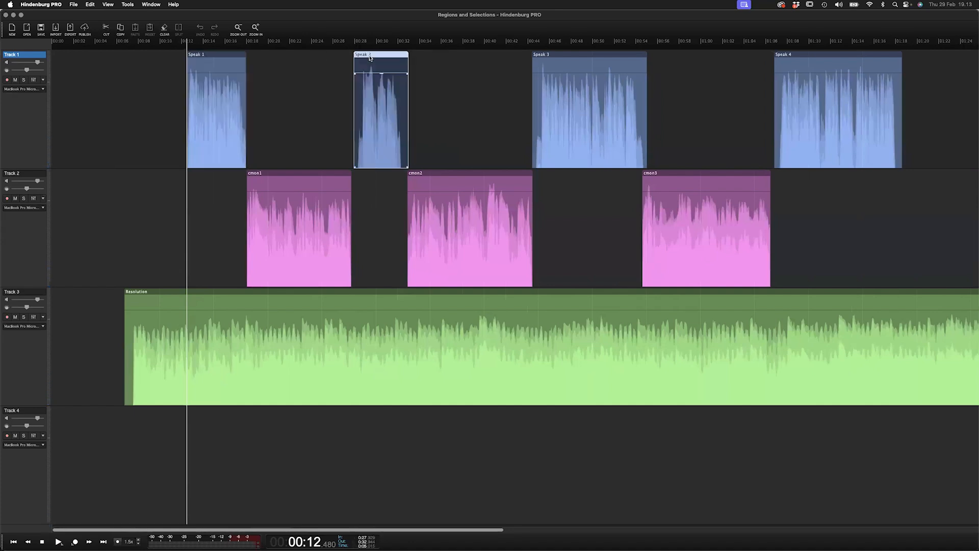
pyautogui.click(609, 56)
pyautogui.click(819, 59)
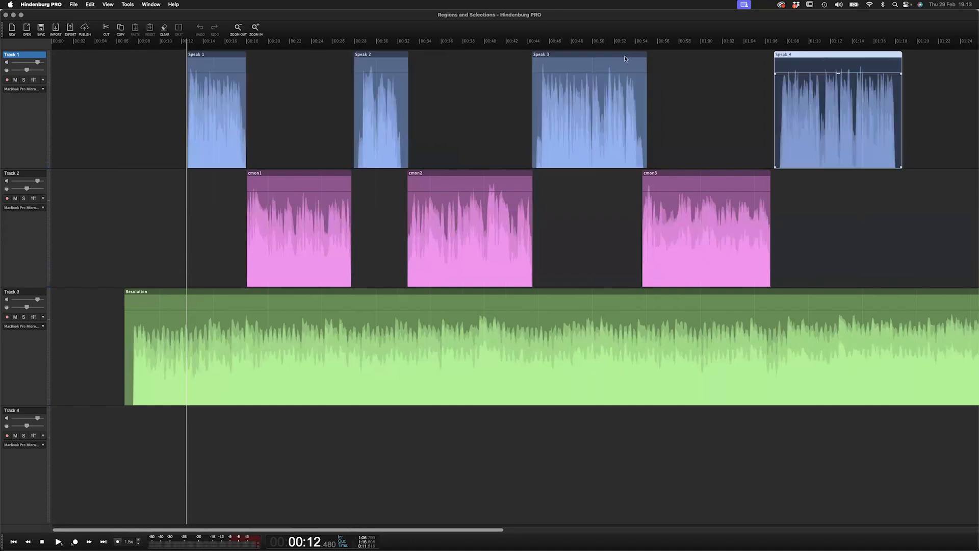
pyautogui.click(591, 57)
pyautogui.click(391, 55)
pyautogui.click(216, 58)
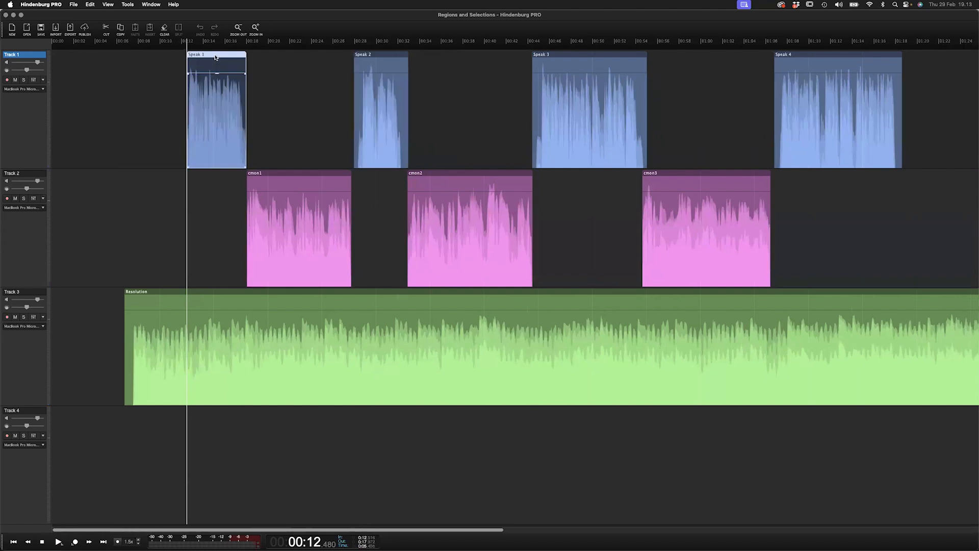
# - Zoom in on the Speak 1 region and try trimming its start, then drag the edge back out
pyautogui.click(283, 176)
pyautogui.scroll(8, 218, 85)
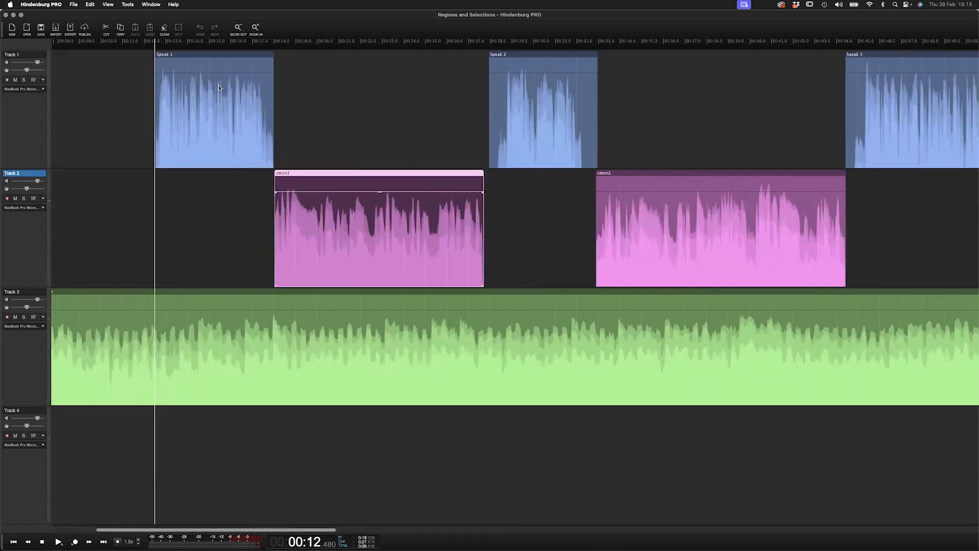
pyautogui.hscroll(-2, 218, 86)
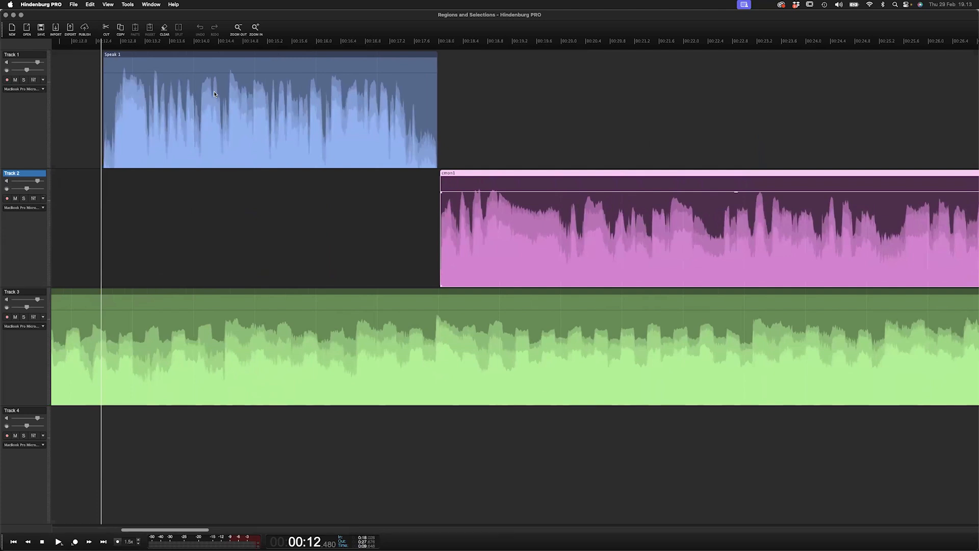
pyautogui.click(103, 95)
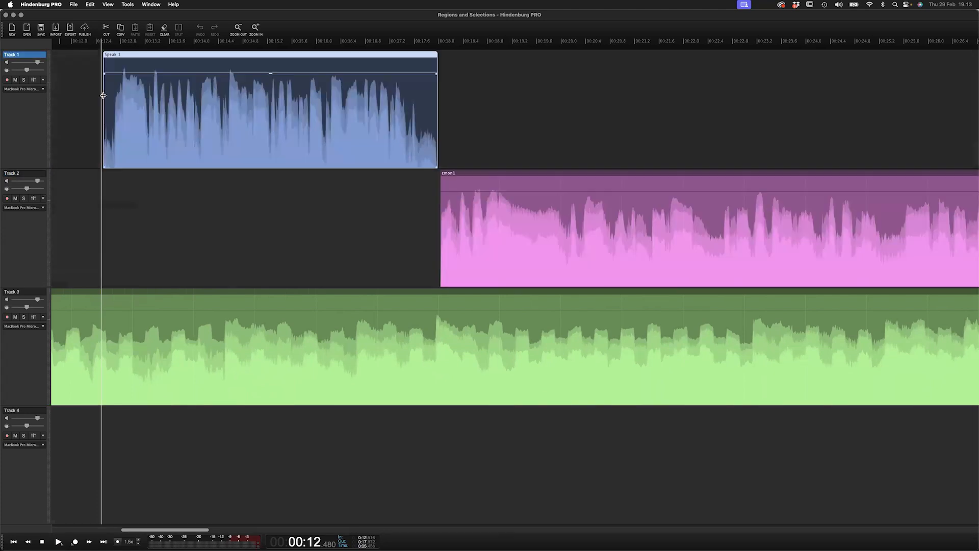
pyautogui.moveTo(103, 95); pyautogui.dragTo(227, 95)
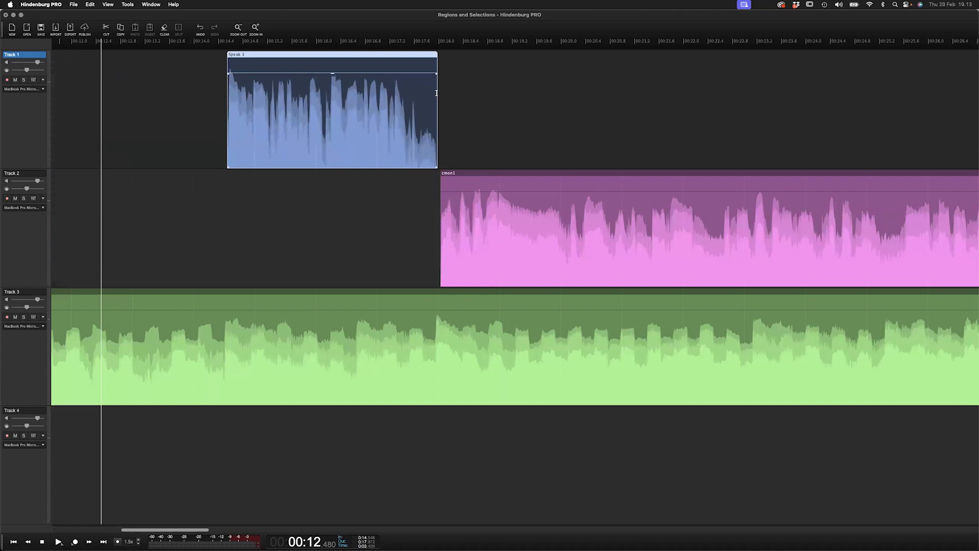
pyautogui.moveTo(436, 94); pyautogui.dragTo(476, 107)
pyautogui.moveTo(227, 106); pyautogui.dragTo(107, 114)
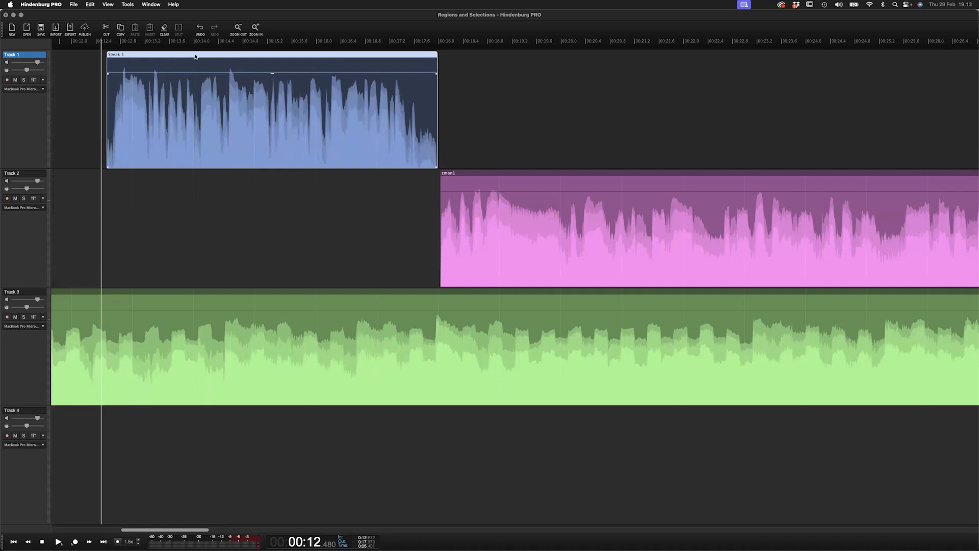
# - Trim a small amount off the start of the Speak 1 region by moving its left edge inward
pyautogui.moveTo(239, 58); pyautogui.dragTo(195, 67)
pyautogui.moveTo(104, 100)
pyautogui.mouseDown()
pyautogui.moveTo(146, 105)
pyautogui.moveTo(114, 105)
pyautogui.mouseUp()
pyautogui.moveTo(437, 108)
pyautogui.mouseDown()
pyautogui.moveTo(420, 109)
pyautogui.moveTo(437, 109)
pyautogui.mouseUp()
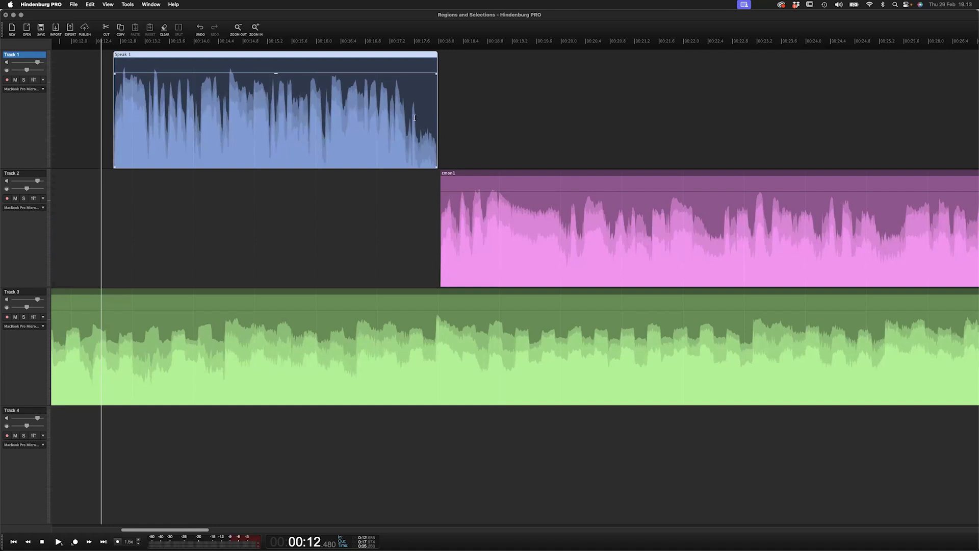
# - Zoom out and drag the cmon1 and Resolution regions rightward, pushing later regions along to open a gap after Speak 1
pyautogui.scroll(-7, 387, 115)
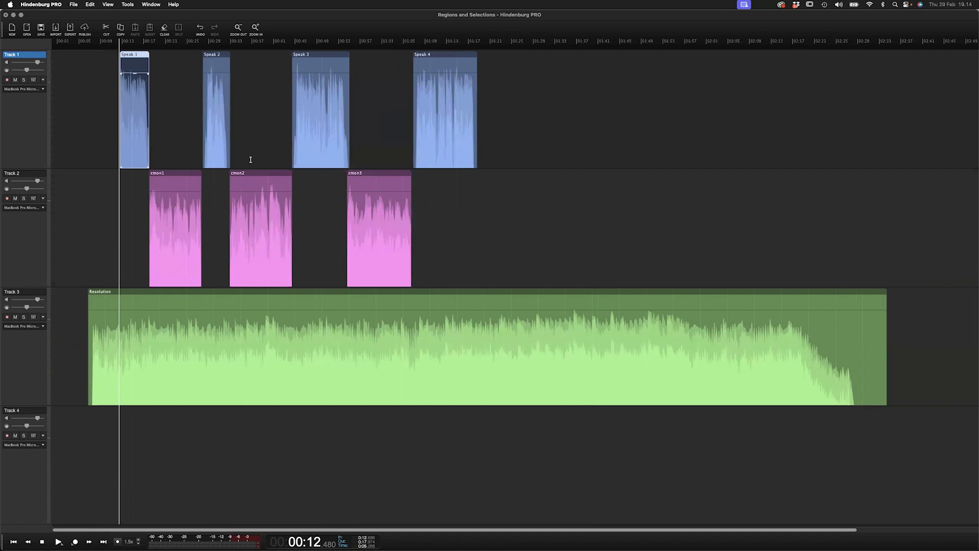
pyautogui.moveTo(215, 54); pyautogui.dragTo(213, 55)
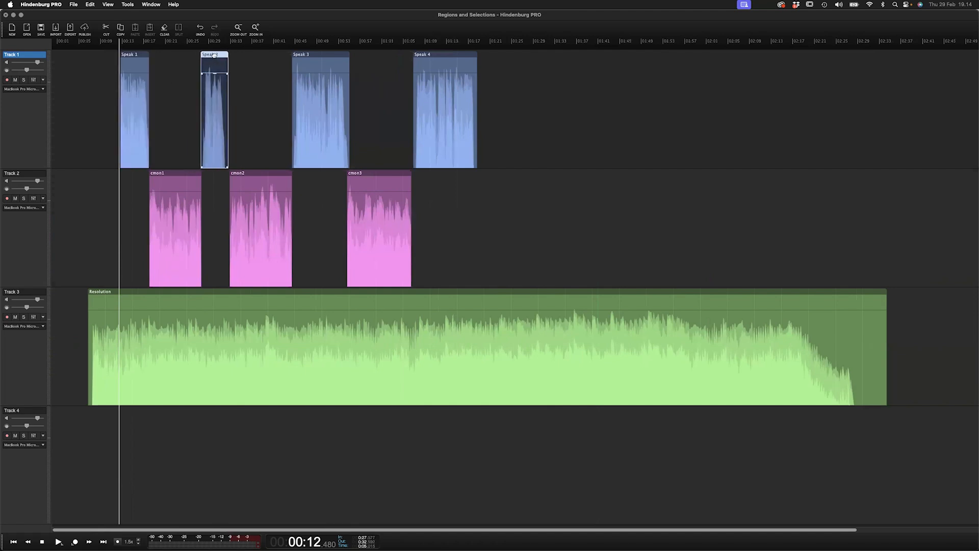
pyautogui.moveTo(294, 295)
pyautogui.mouseDown()
pyautogui.moveTo(352, 295)
pyautogui.moveTo(245, 294)
pyautogui.moveTo(288, 295)
pyautogui.mouseUp()
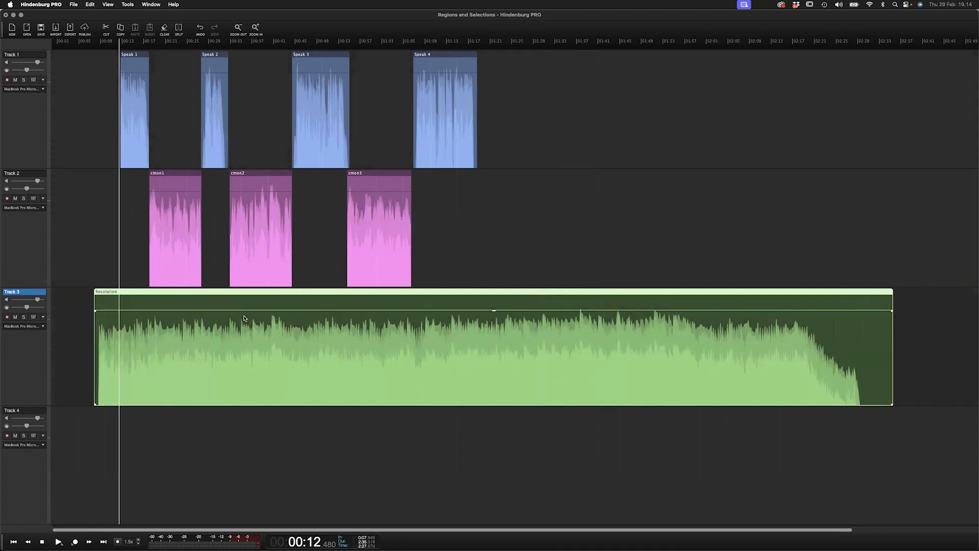
pyautogui.moveTo(183, 176); pyautogui.dragTo(387, 177)
pyautogui.moveTo(181, 290); pyautogui.dragTo(435, 291)
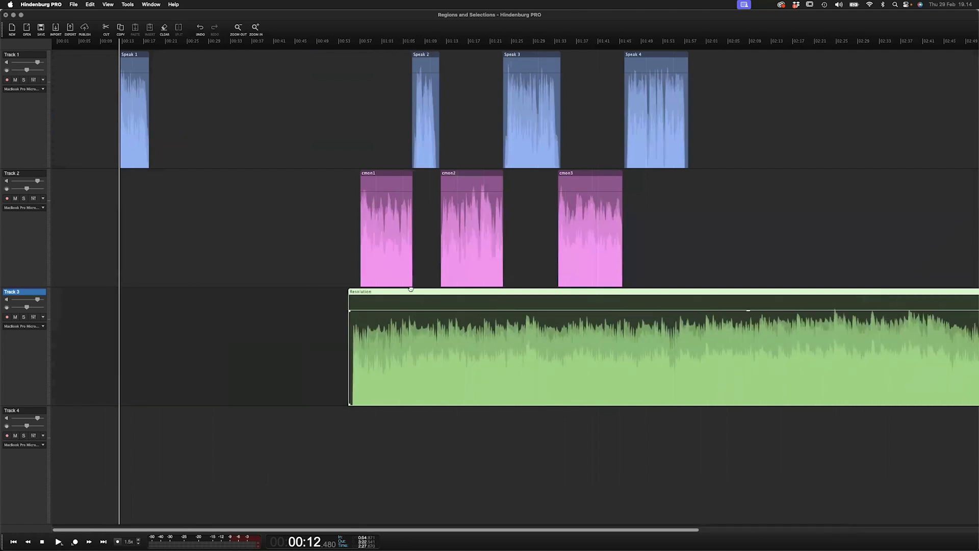
# - Place the playhead inside Speak 1 and zoom in on that part of the timeline
pyautogui.click(141, 160)
pyautogui.scroll(3, 130, 161)
pyautogui.hscroll(-1, 147, 151)
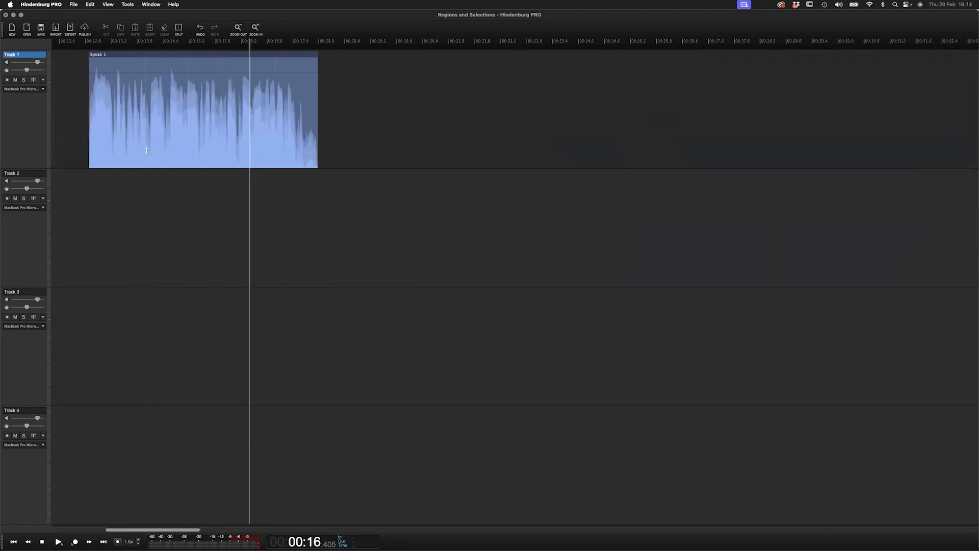
# - Zoom in further and shift the Speak 1 region slightly to the right
pyautogui.scroll(1, 141, 148)
pyautogui.hscroll(-2, 291, 151)
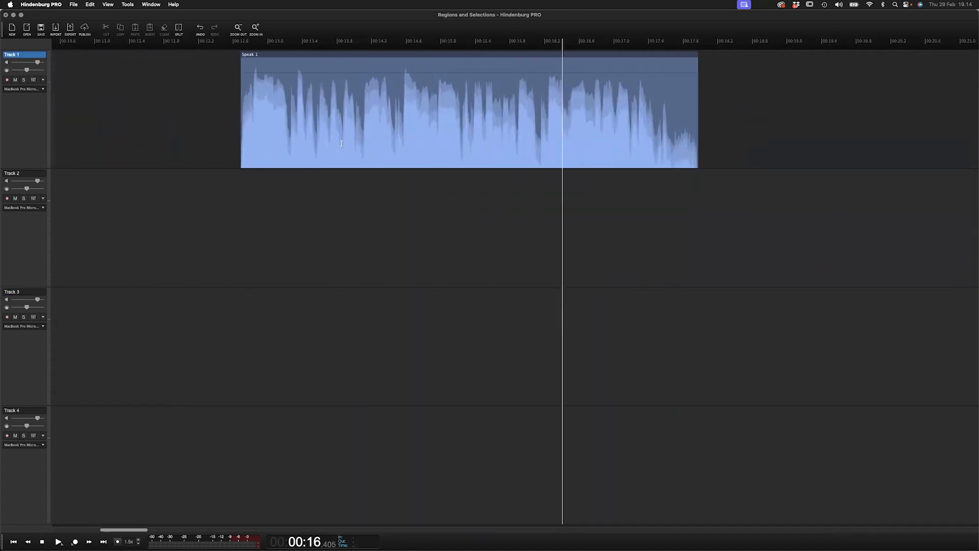
pyautogui.scroll(1, 342, 143)
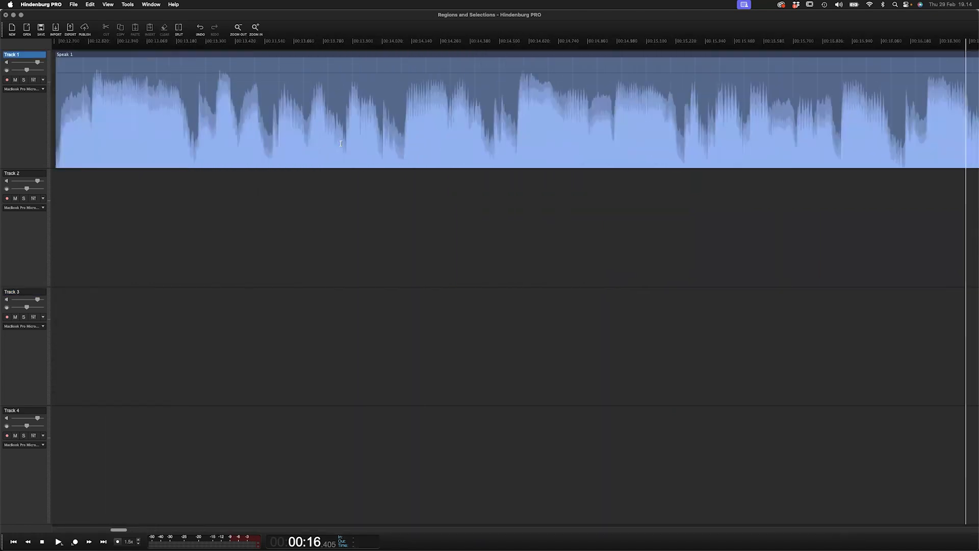
pyautogui.click(276, 56)
pyautogui.moveTo(270, 60); pyautogui.dragTo(311, 60)
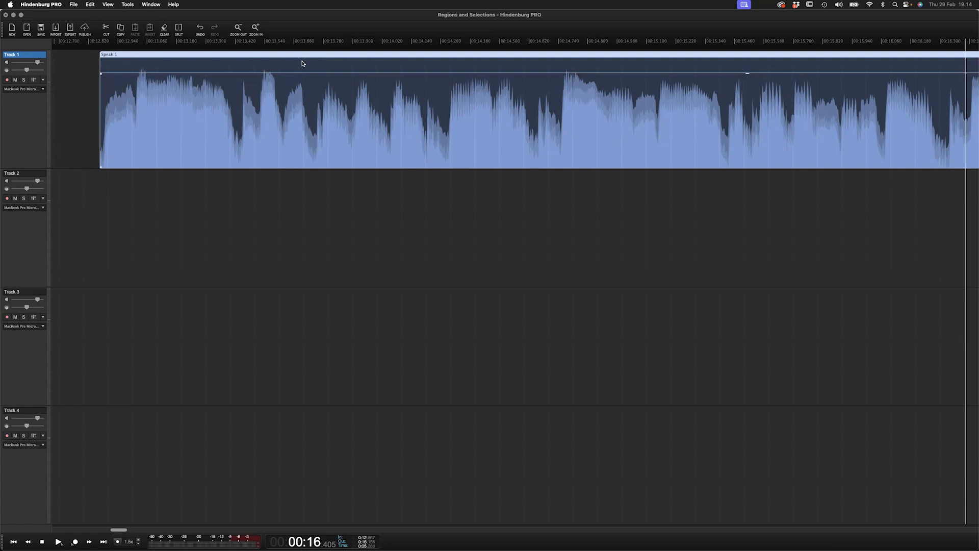
pyautogui.moveTo(309, 58)
pyautogui.mouseDown()
pyautogui.moveTo(350, 56)
pyautogui.moveTo(299, 59)
pyautogui.mouseUp()
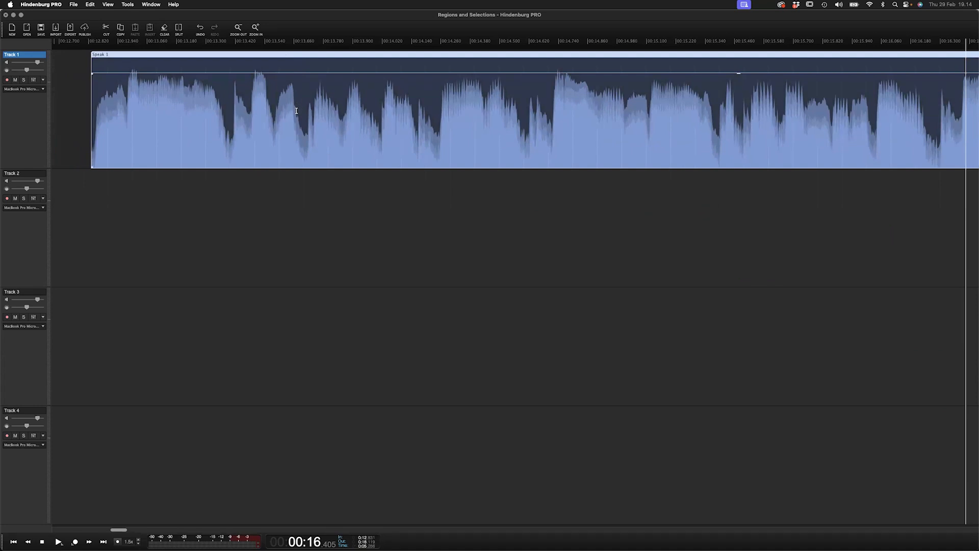
# - Select a stretch near the start of Speak 1 and cut it out
pyautogui.moveTo(296, 111); pyautogui.dragTo(440, 117)
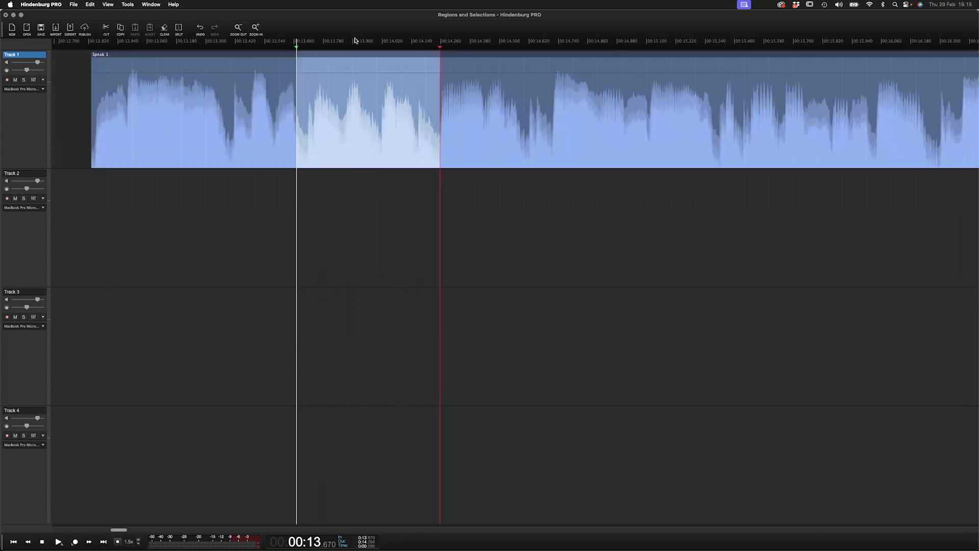
pyautogui.rightClick(342, 103)
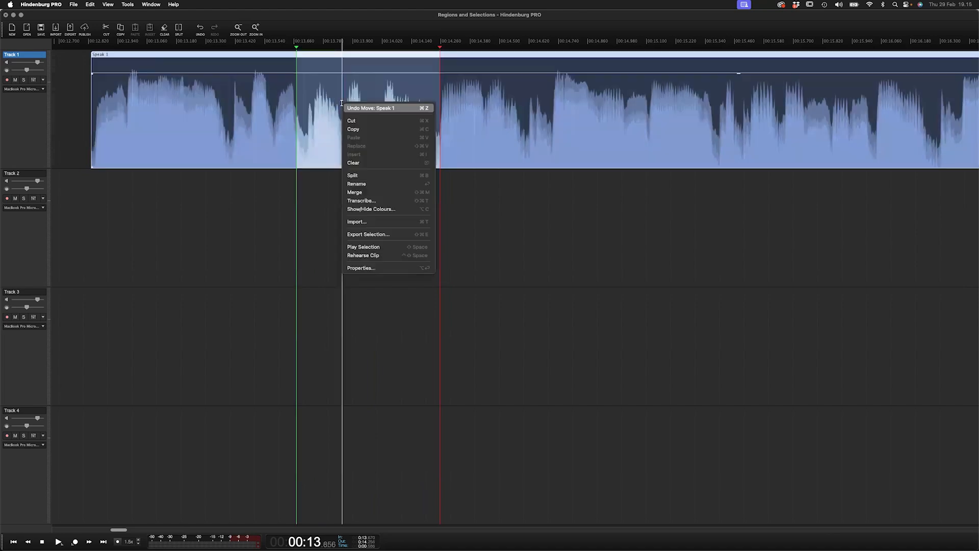
pyautogui.click(373, 121)
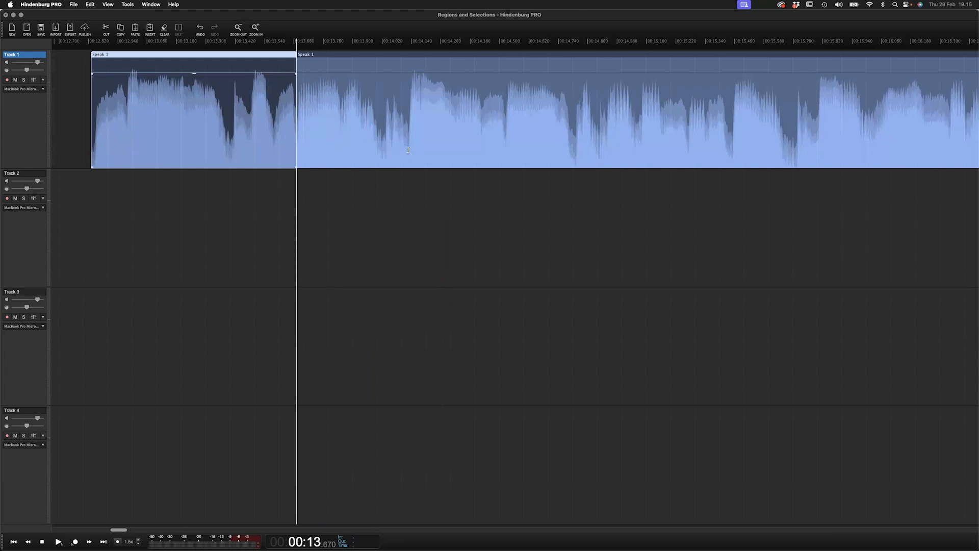
# - Select a further stretch of Speak 1 and cut it out as well
pyautogui.moveTo(408, 150); pyautogui.dragTo(575, 148)
pyautogui.rightClick(498, 109)
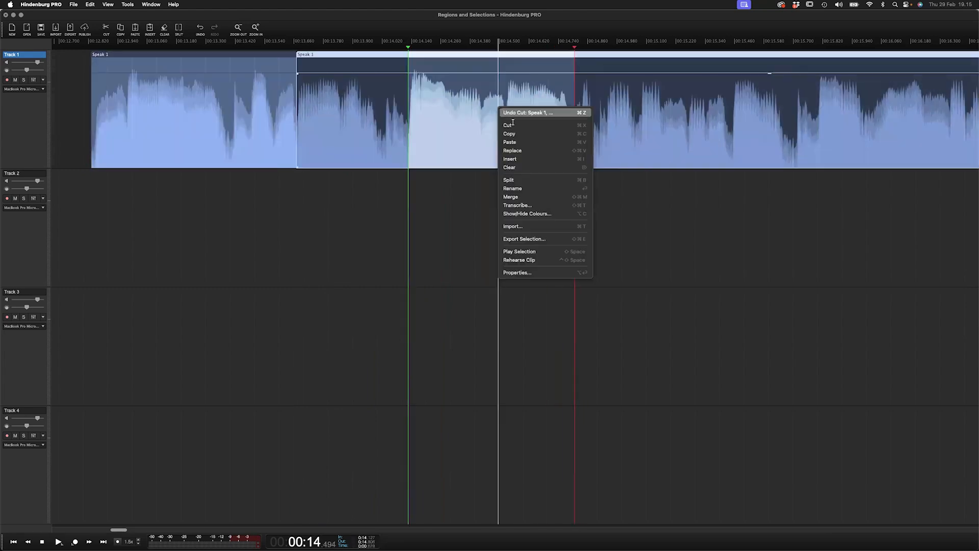
pyautogui.click(514, 125)
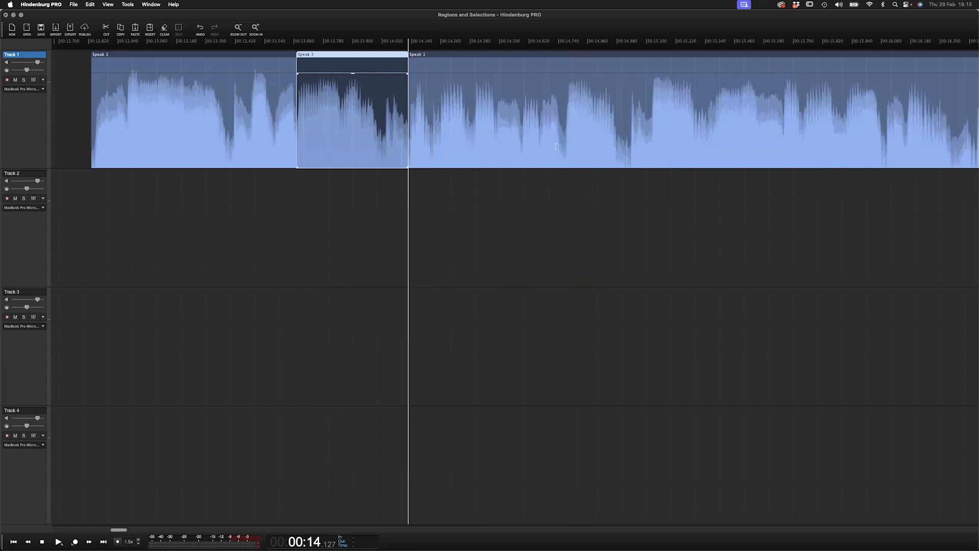
pyautogui.moveTo(562, 151); pyautogui.dragTo(621, 150)
pyautogui.rightClick(610, 139)
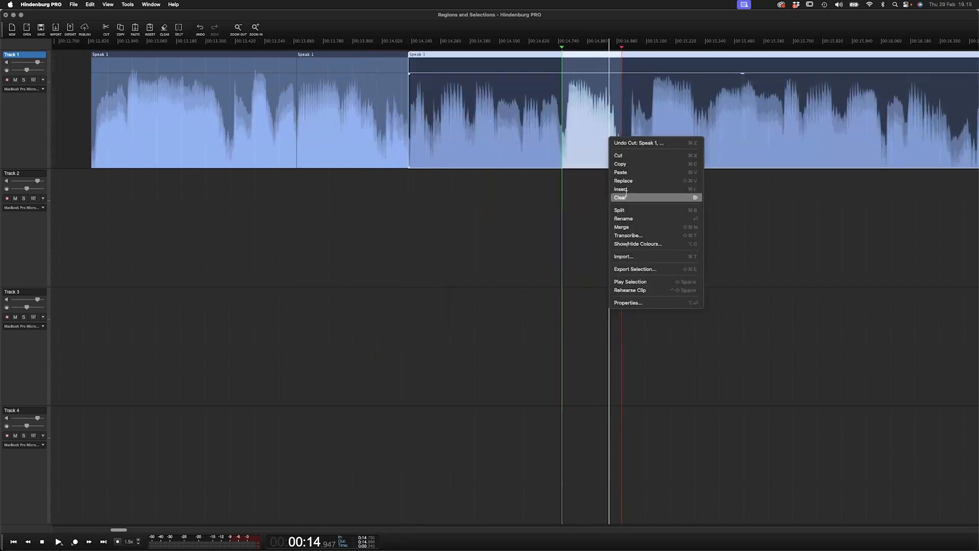
pyautogui.click(581, 112)
pyautogui.press('Escape')
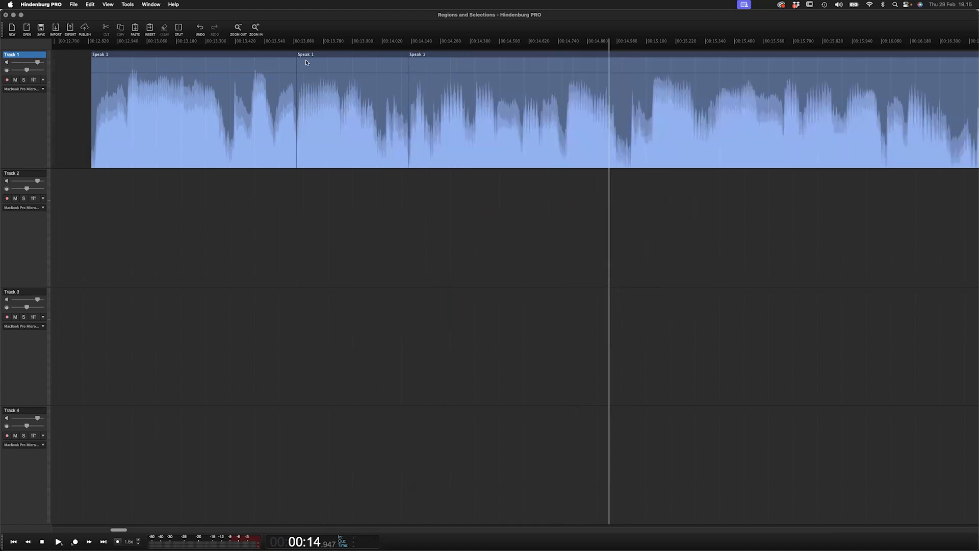
# - Move the first Speak 1 piece slightly to the left
pyautogui.click(271, 59)
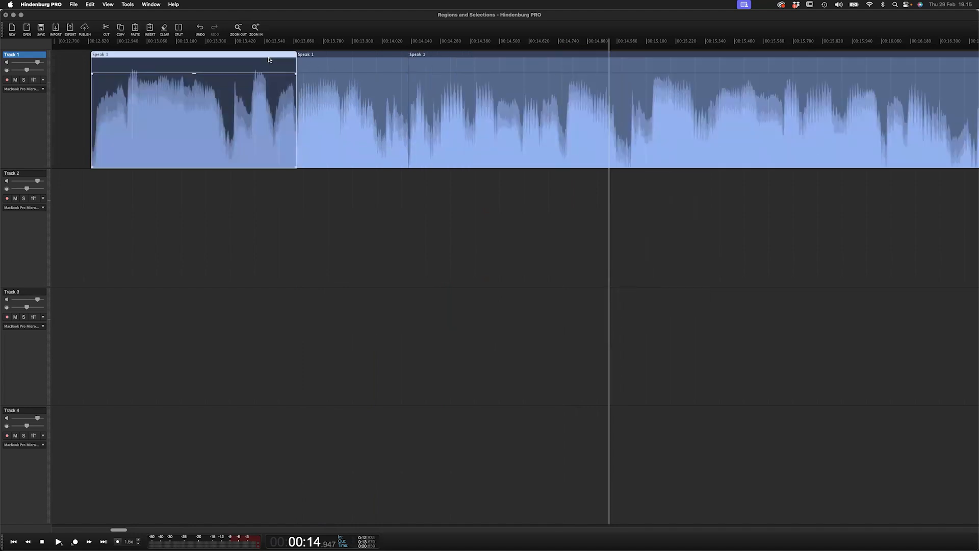
pyautogui.moveTo(194, 59); pyautogui.dragTo(187, 57)
pyautogui.rightClick(188, 57)
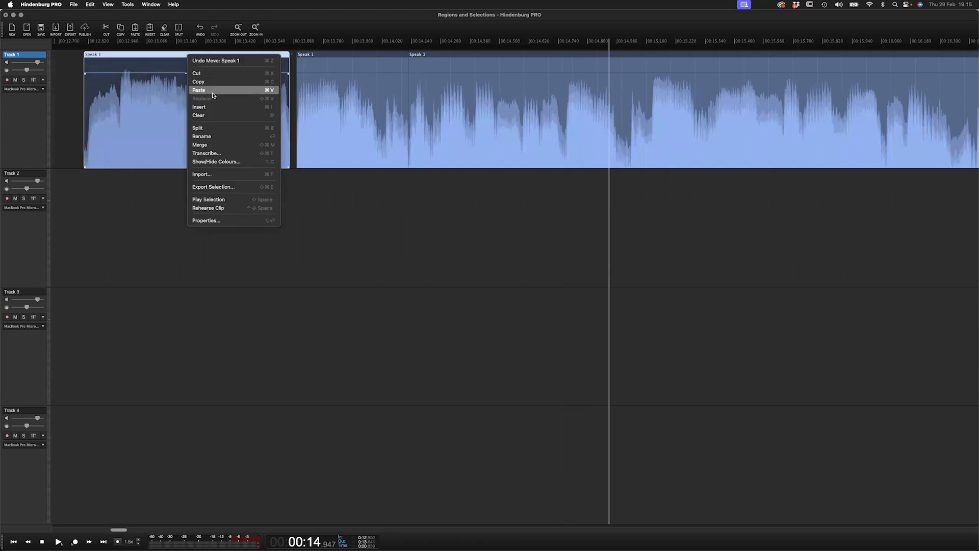
pyautogui.click(206, 74)
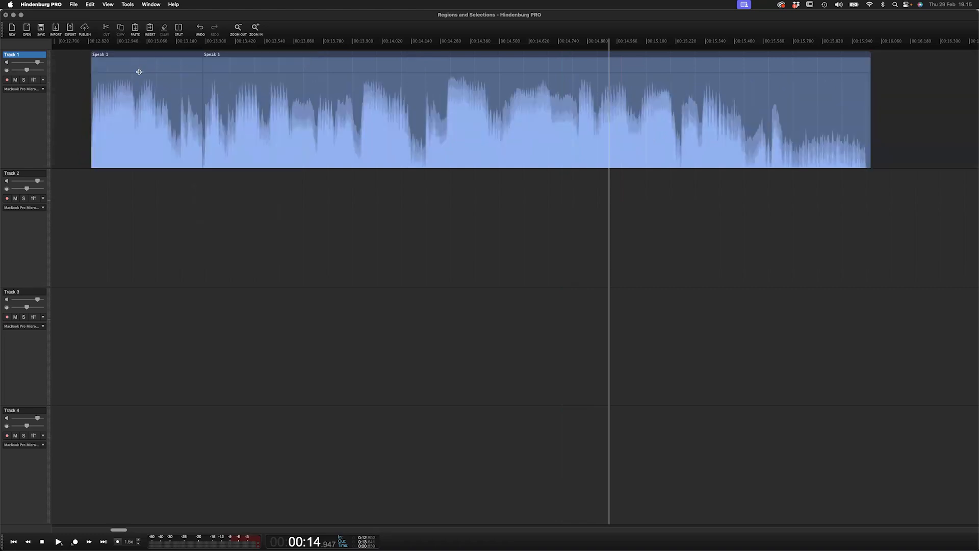
pyautogui.press('super+z')
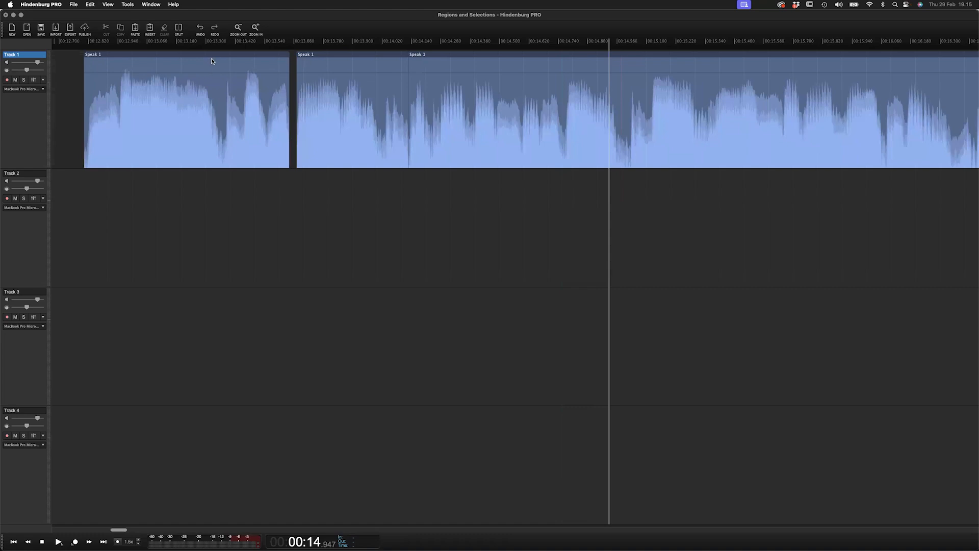
# - Move the first Speak 1 piece further left, widening the gap before the next piece
pyautogui.click(211, 59)
pyautogui.moveTo(211, 58); pyautogui.dragTo(199, 58)
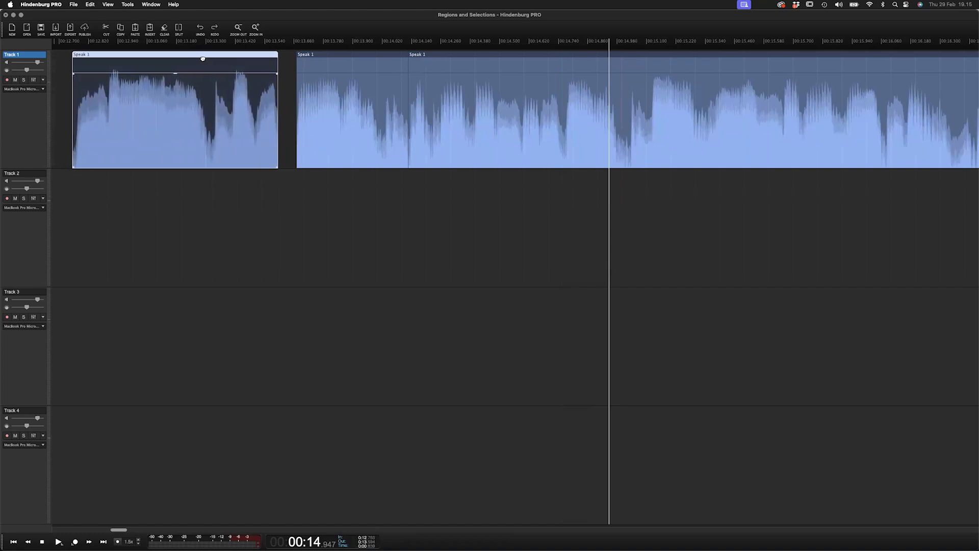
# - Mark a range in the Speak 1 audio with in and out points and play it back
pyautogui.moveTo(315, 152); pyautogui.dragTo(378, 150)
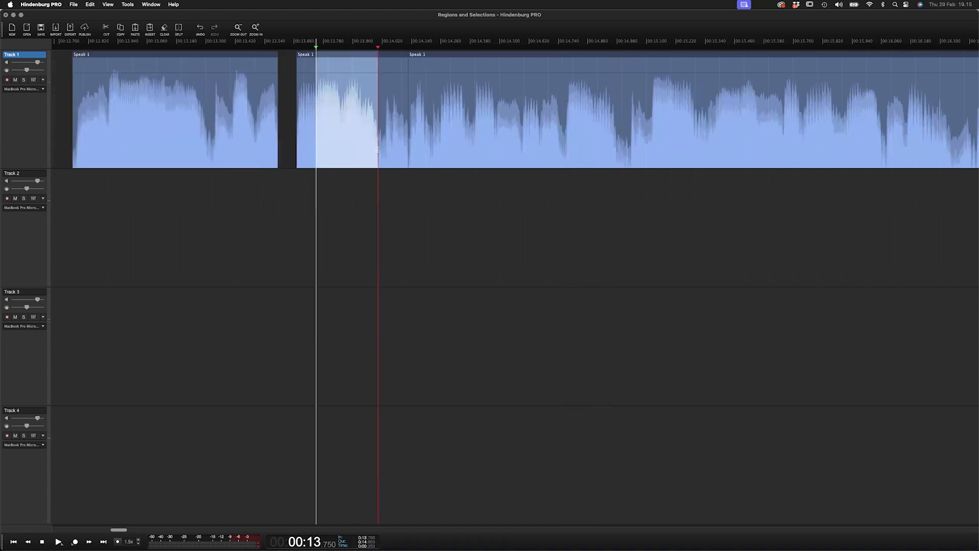
pyautogui.click(431, 140)
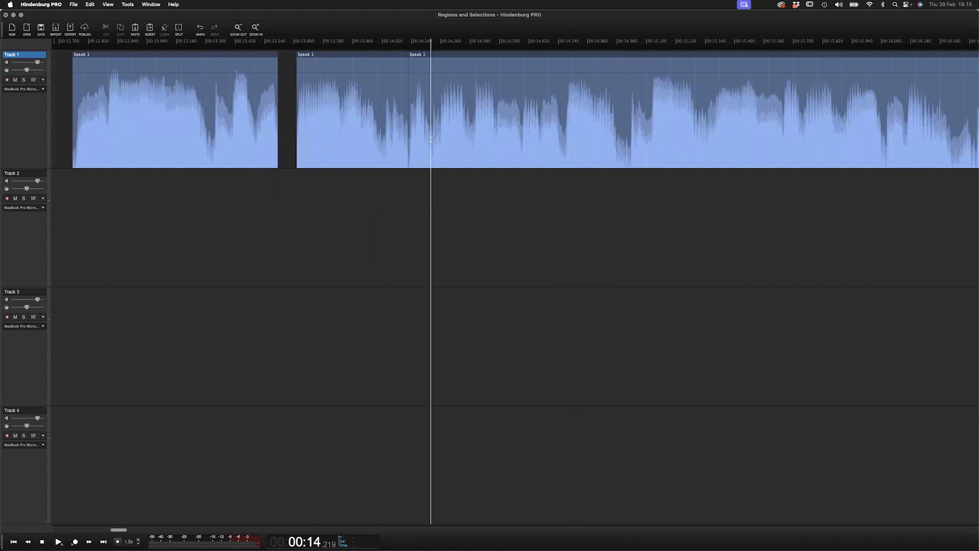
pyautogui.click(449, 139)
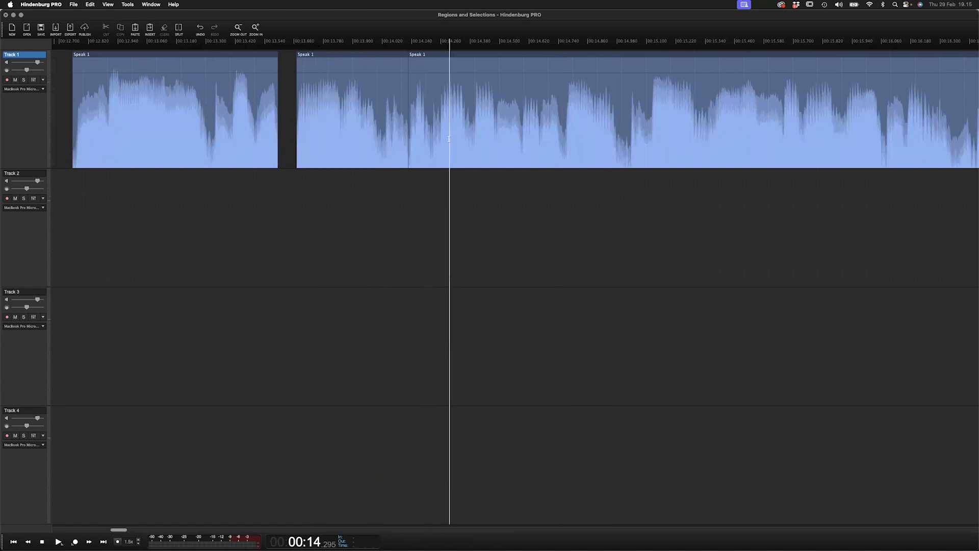
pyautogui.press('i')
pyautogui.click(566, 138)
pyautogui.press('o')
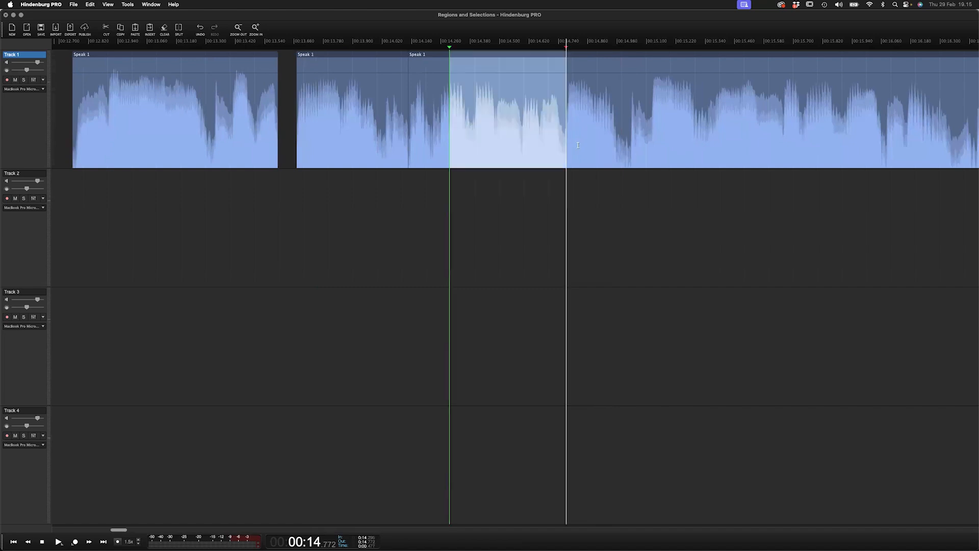
pyautogui.press('space')
pyautogui.press('space')
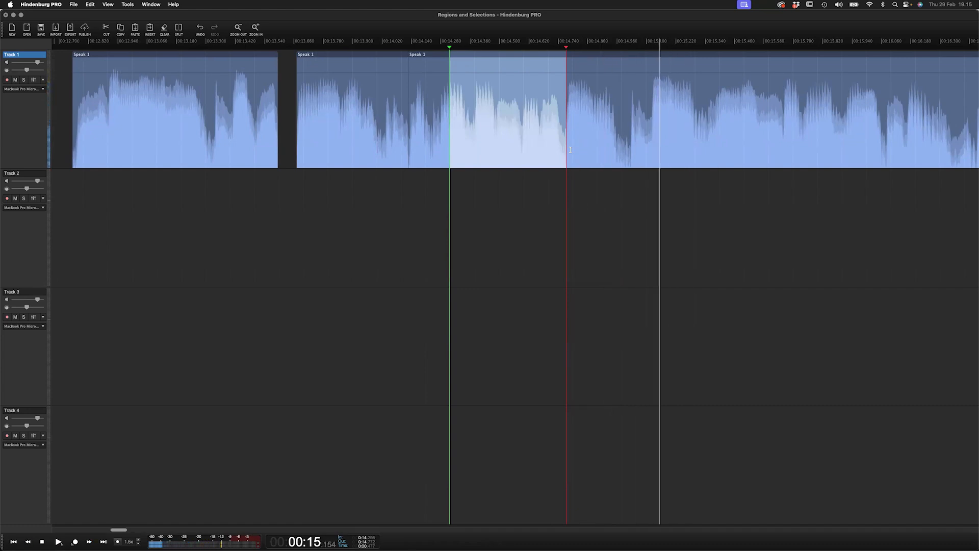
# - Set new in and out points further along Speak 1 using the playhead and cut that range
pyautogui.press('Left')
pyautogui.press('Right')
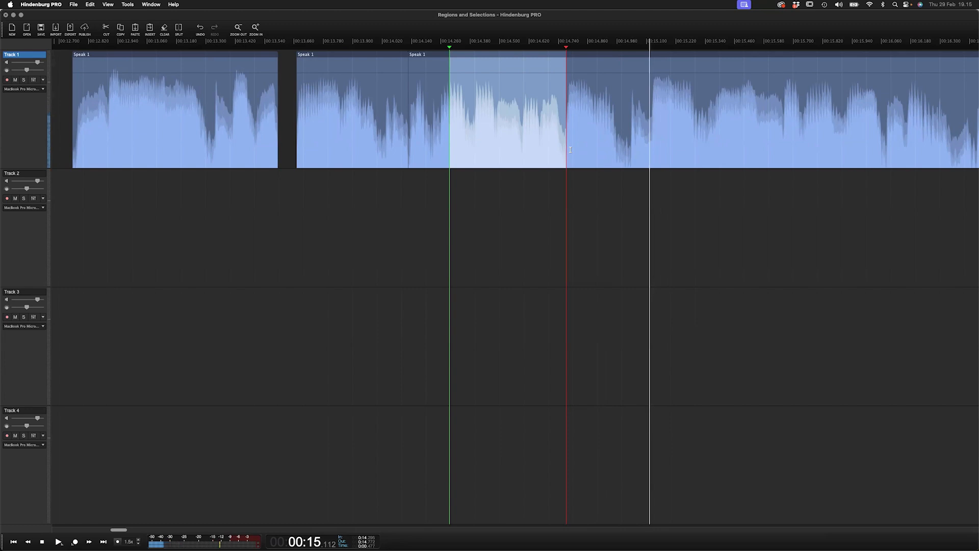
pyautogui.press('i')
pyautogui.press('Right')
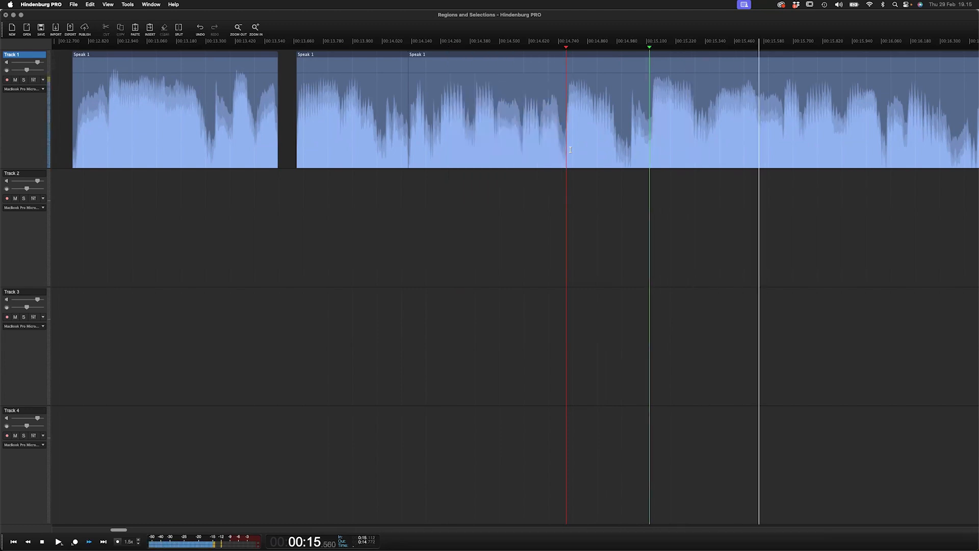
pyautogui.press('Left')
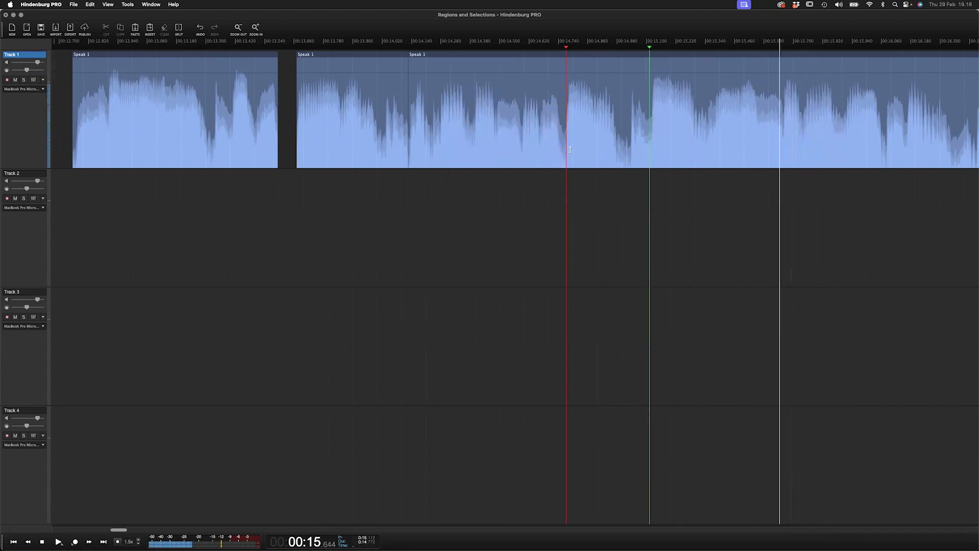
pyautogui.press('o')
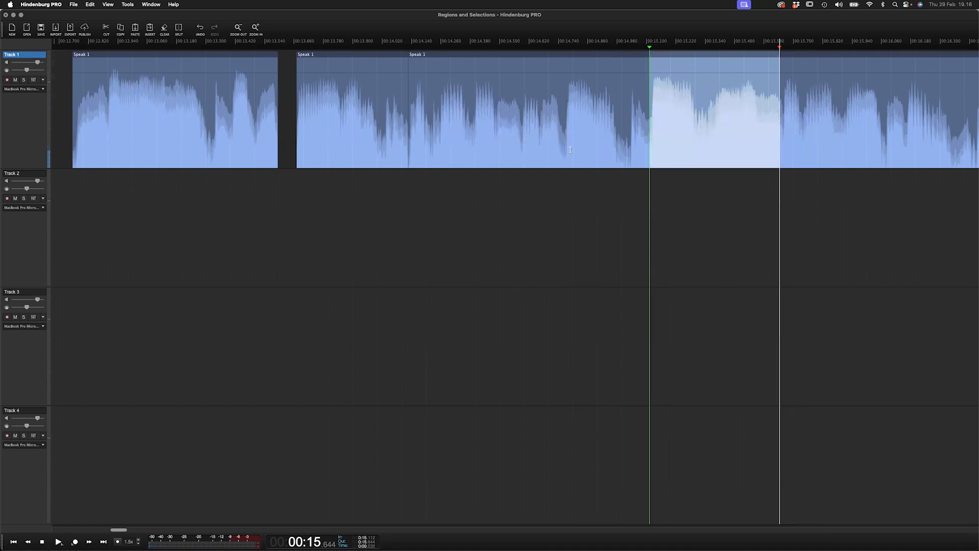
pyautogui.press('super+x')
# - Zoom out and drag the last Speak 1 piece rightward to open a gap before it
pyautogui.scroll(-5, 664, 78)
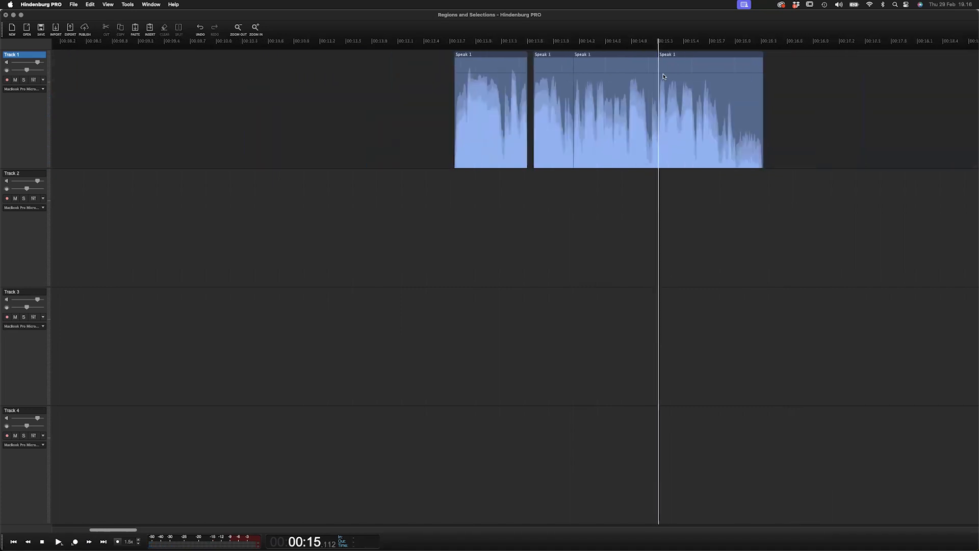
pyautogui.scroll(-5, 558, 59)
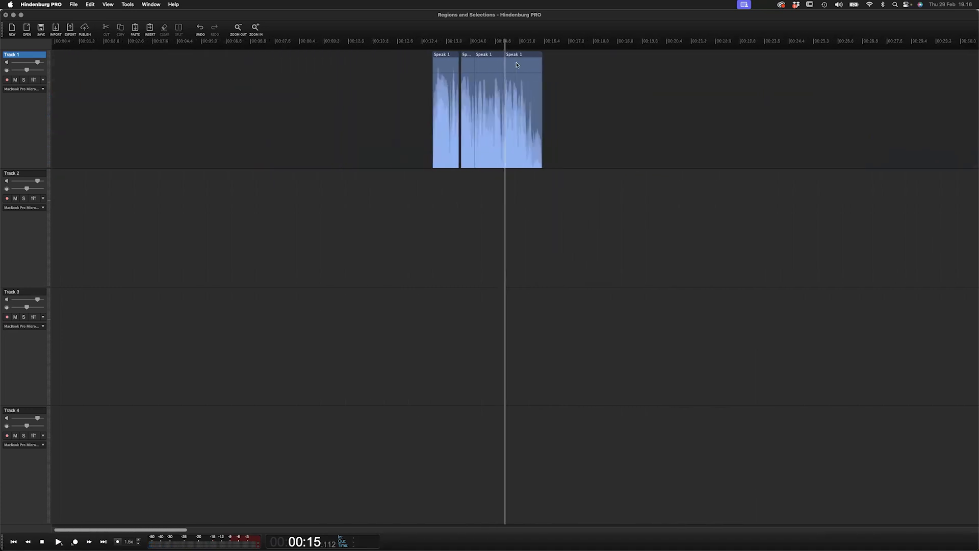
pyautogui.scroll(-5, 517, 63)
pyautogui.scroll(5, 304, 77)
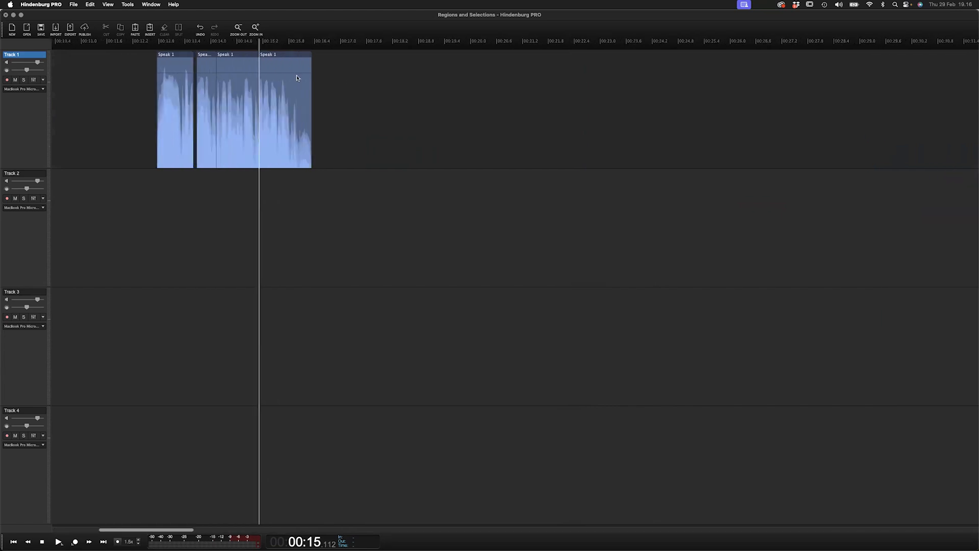
pyautogui.moveTo(292, 59); pyautogui.dragTo(345, 59)
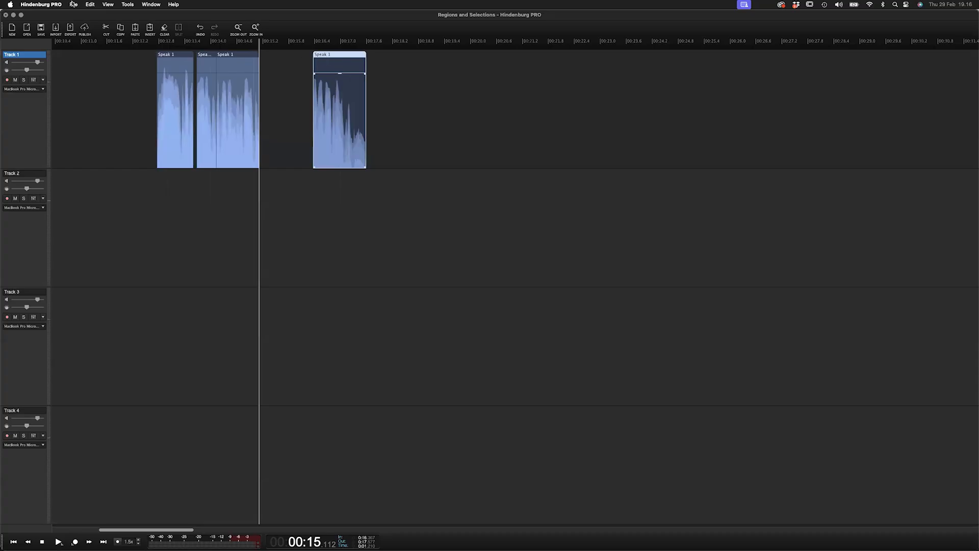
# - Open the recent session Automations.nhsx without saving changes to the current session
pyautogui.click(73, 4)
pyautogui.moveTo(117, 65)
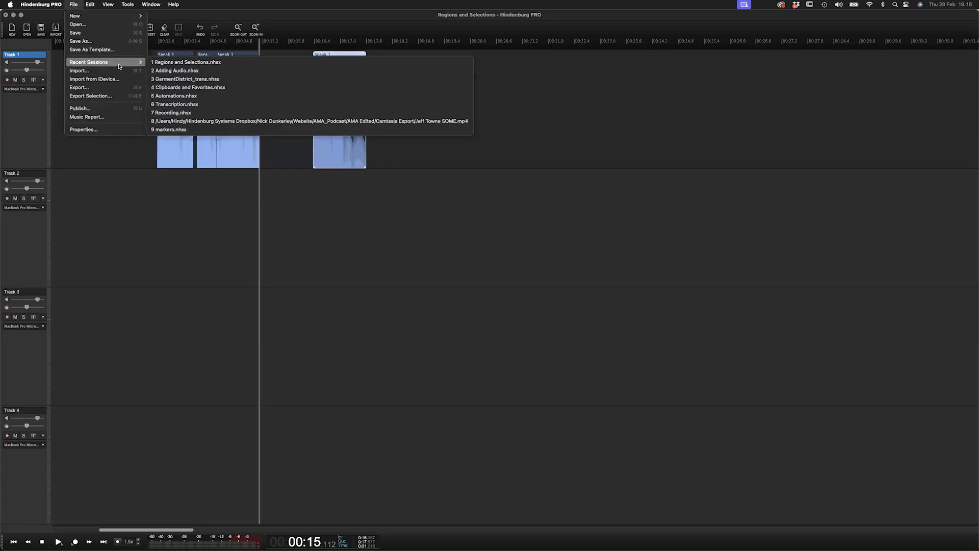
pyautogui.click(173, 96)
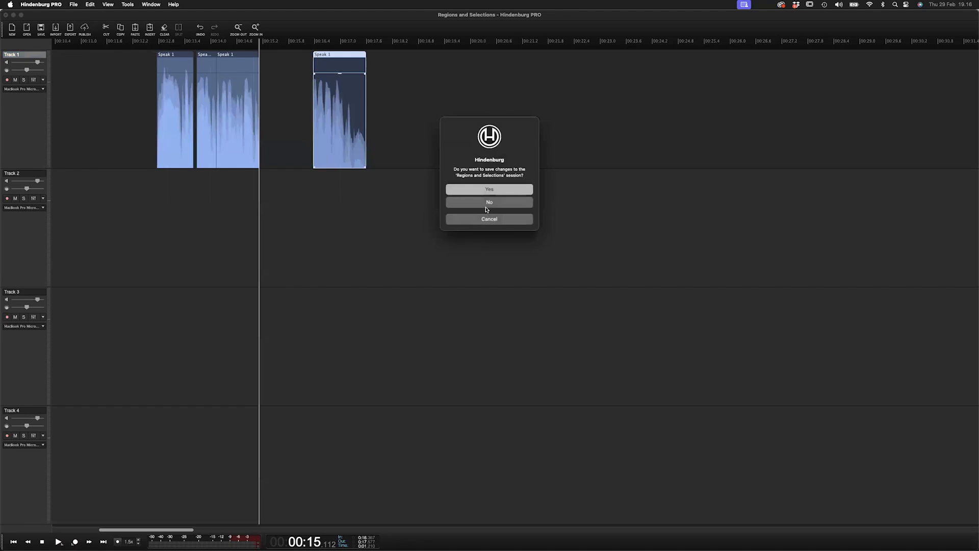
pyautogui.click(488, 202)
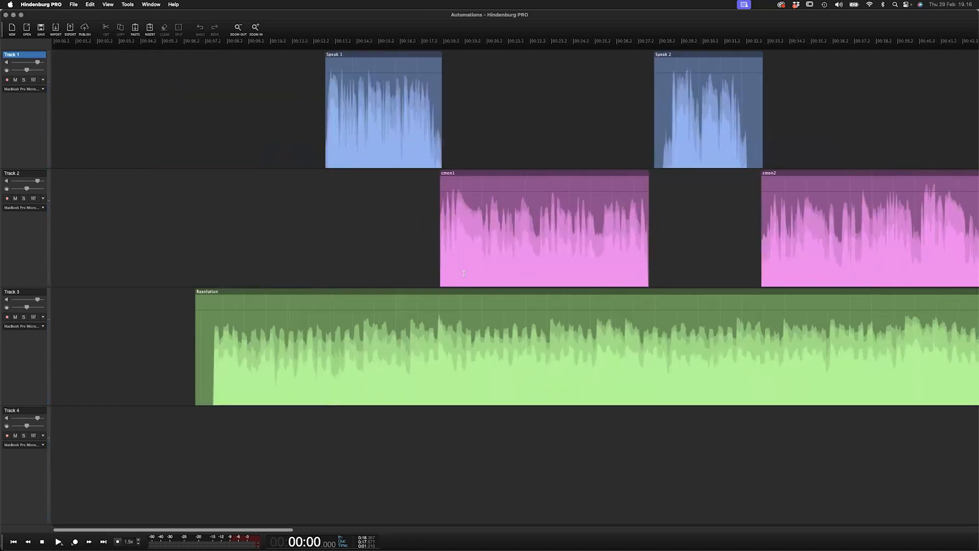
pyautogui.hscroll(2, 439, 273)
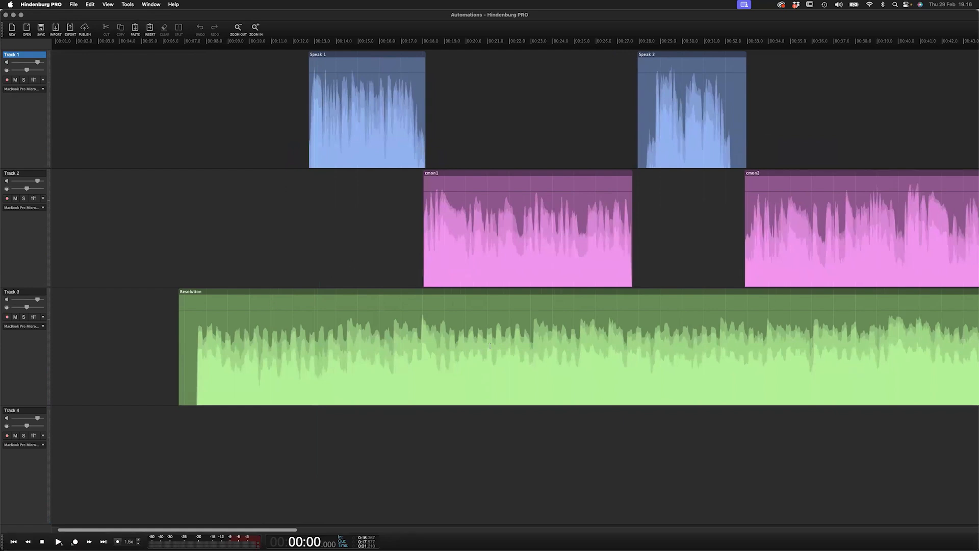
pyautogui.hscroll(4, 319, 222)
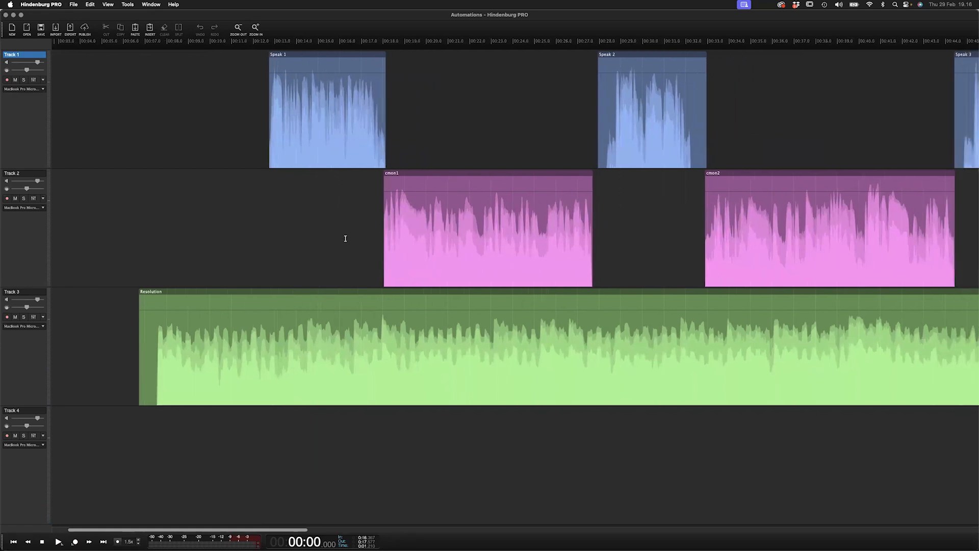
pyautogui.press('Down')
pyautogui.press('Down')
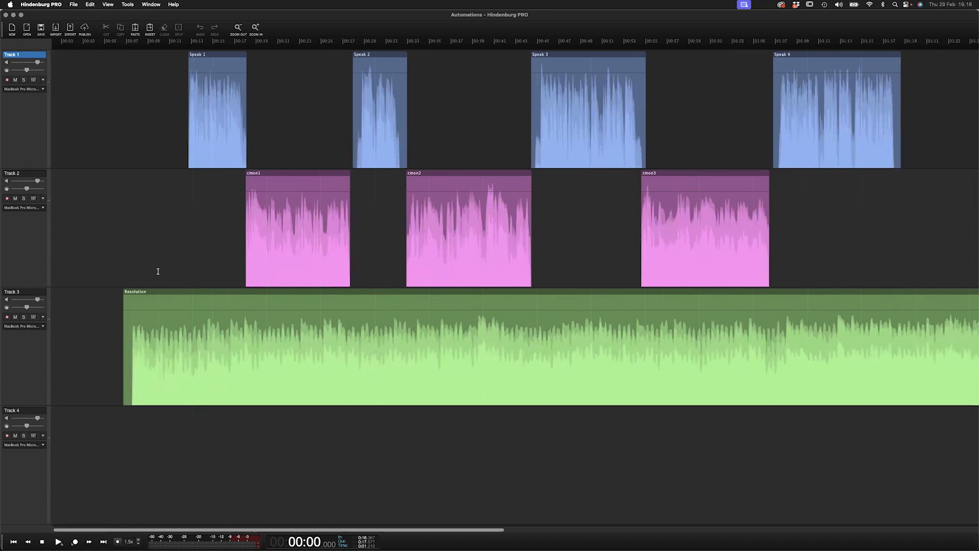
# - Select regions on each track to show their volume lines, then briefly play and stop the session
pyautogui.click(184, 296)
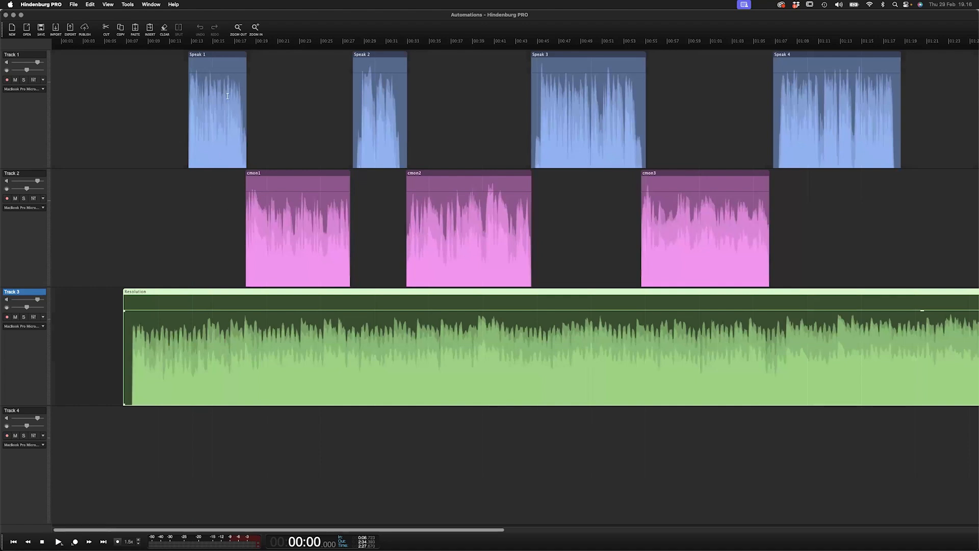
pyautogui.click(225, 55)
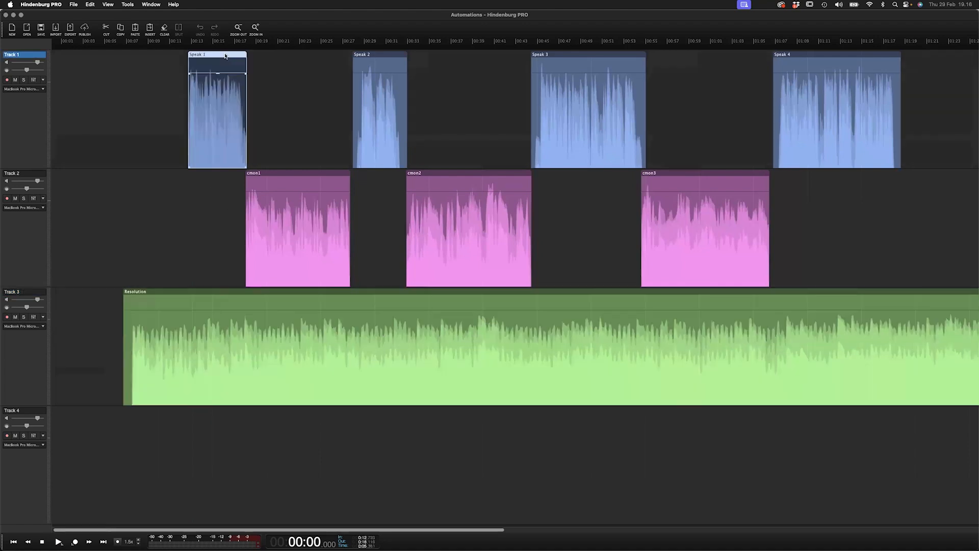
pyautogui.click(299, 175)
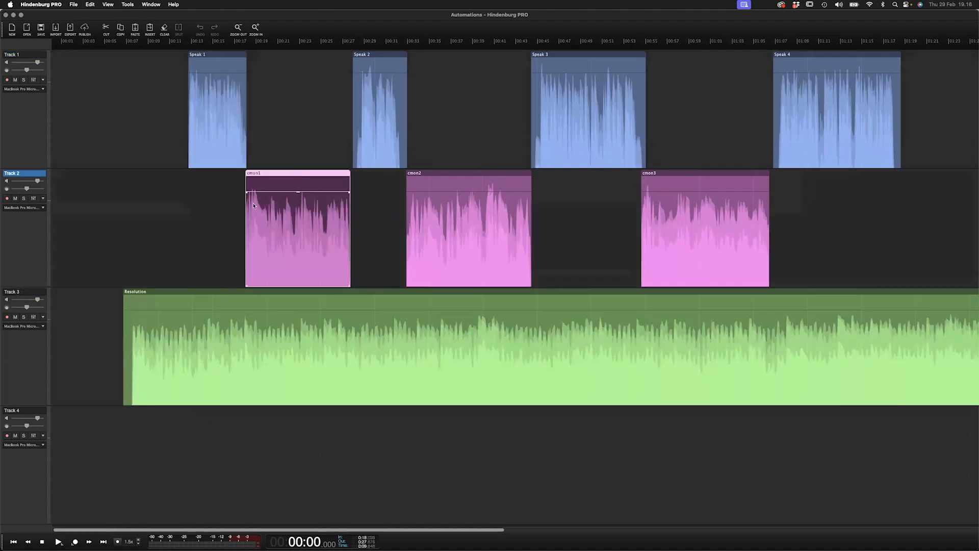
pyautogui.click(175, 237)
pyautogui.click(169, 238)
pyautogui.press('space')
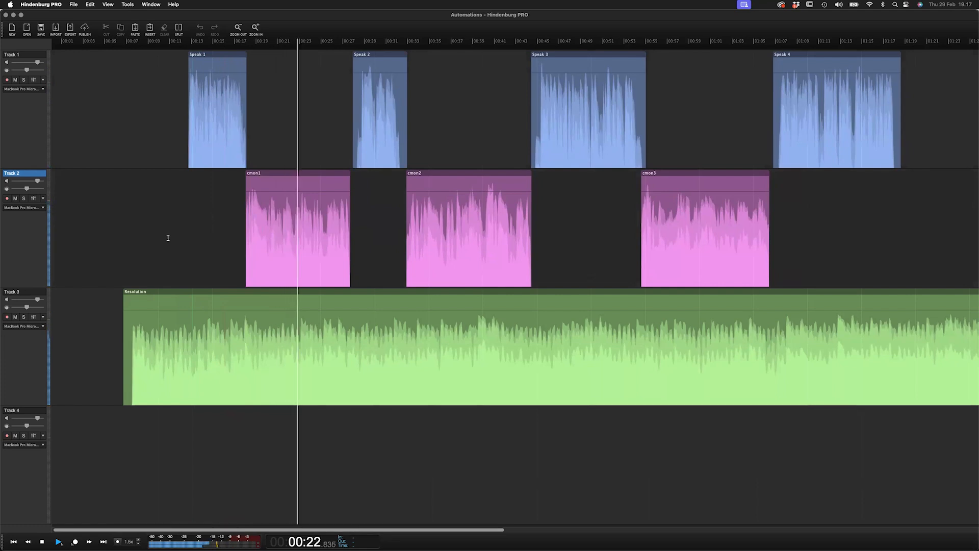
pyautogui.press('space')
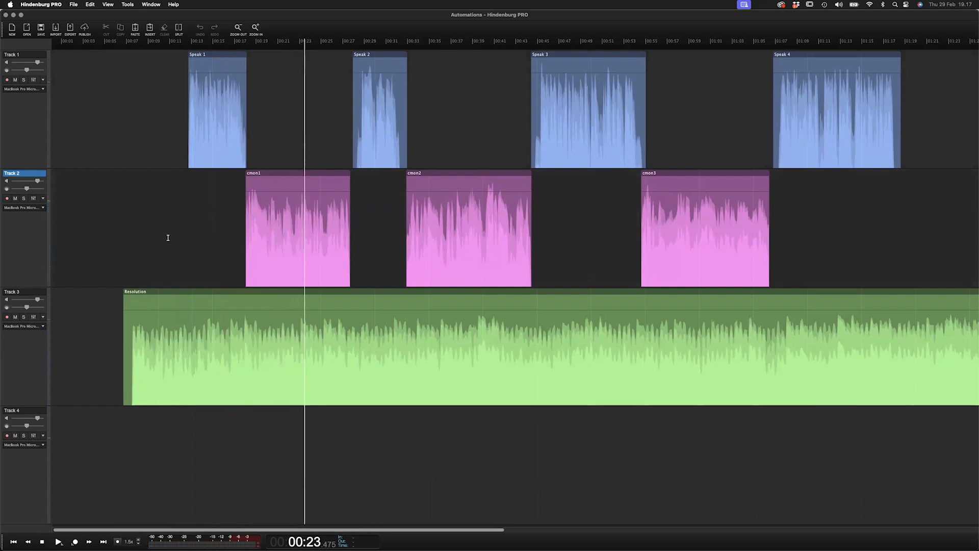
# - Add a short fade-in at the start of the Resolution region and lower its volume line
pyautogui.click(227, 295)
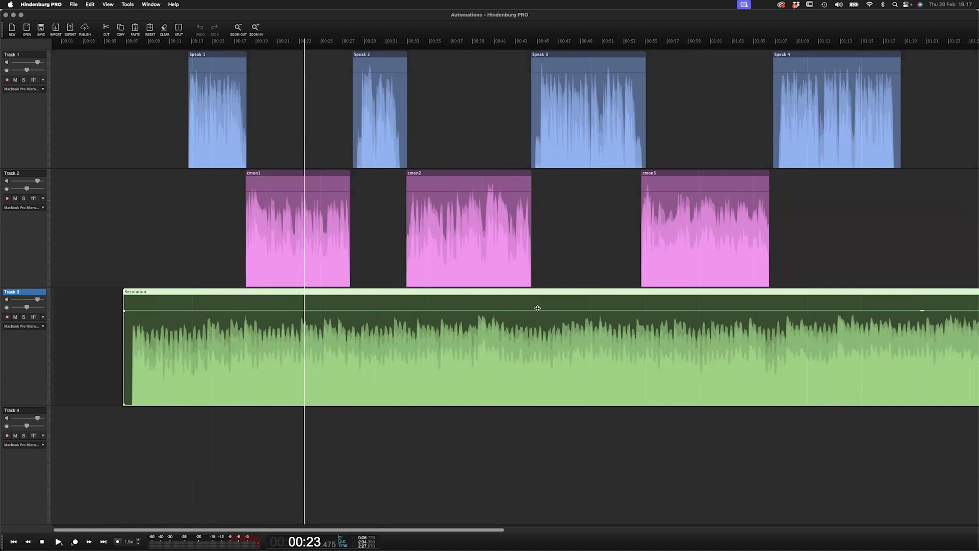
pyautogui.click(232, 310)
pyautogui.moveTo(232, 310)
pyautogui.mouseDown()
pyautogui.moveTo(232, 336)
pyautogui.moveTo(232, 314)
pyautogui.mouseUp()
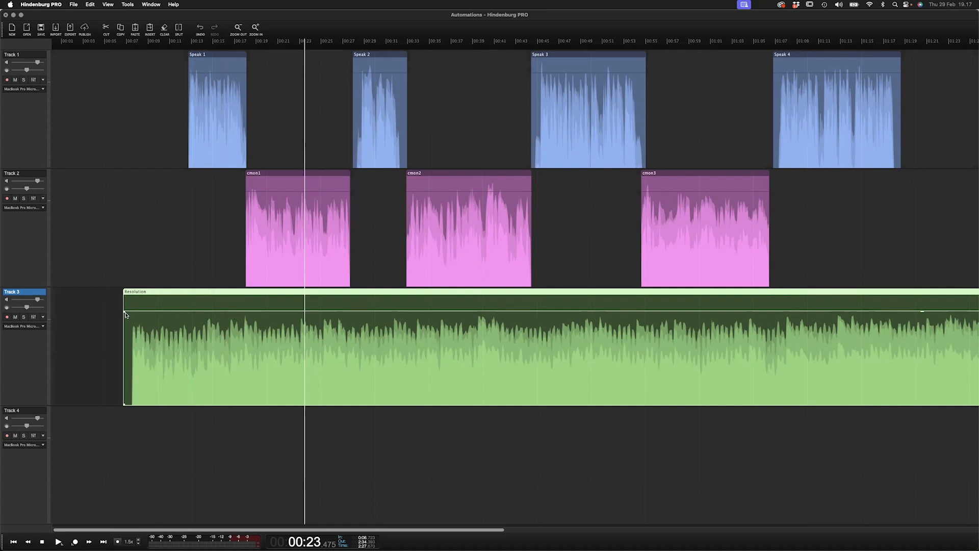
pyautogui.moveTo(125, 315); pyautogui.dragTo(148, 313)
pyautogui.moveTo(225, 311); pyautogui.dragTo(224, 341)
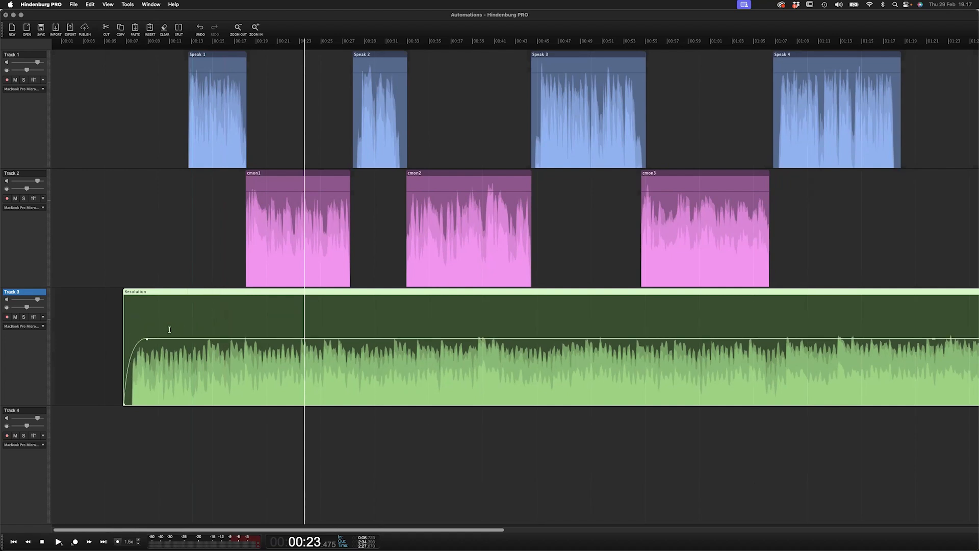
# - Move the Resolution region slightly earlier, then undo and redo the last two edits
pyautogui.moveTo(184, 294); pyautogui.dragTo(165, 294)
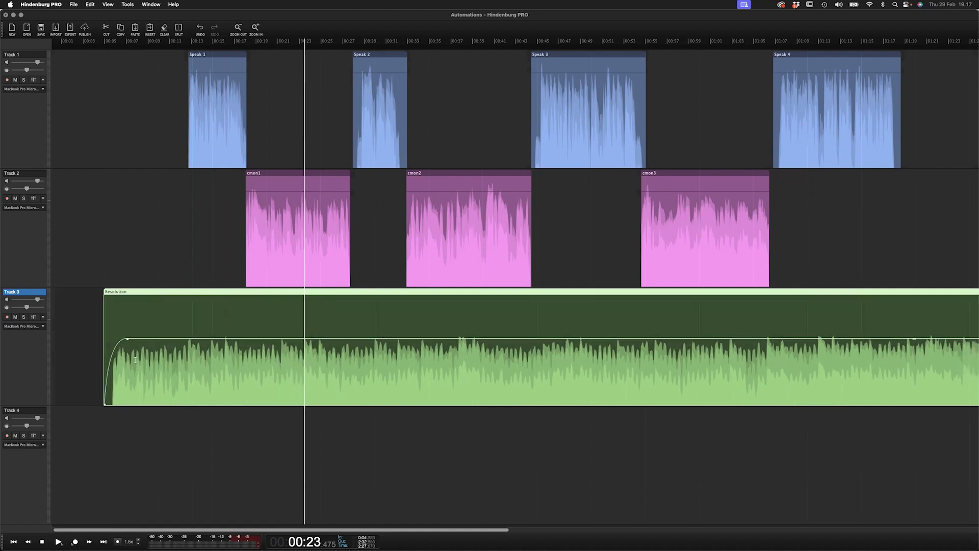
pyautogui.press('super+z')
pyautogui.press('super+z')
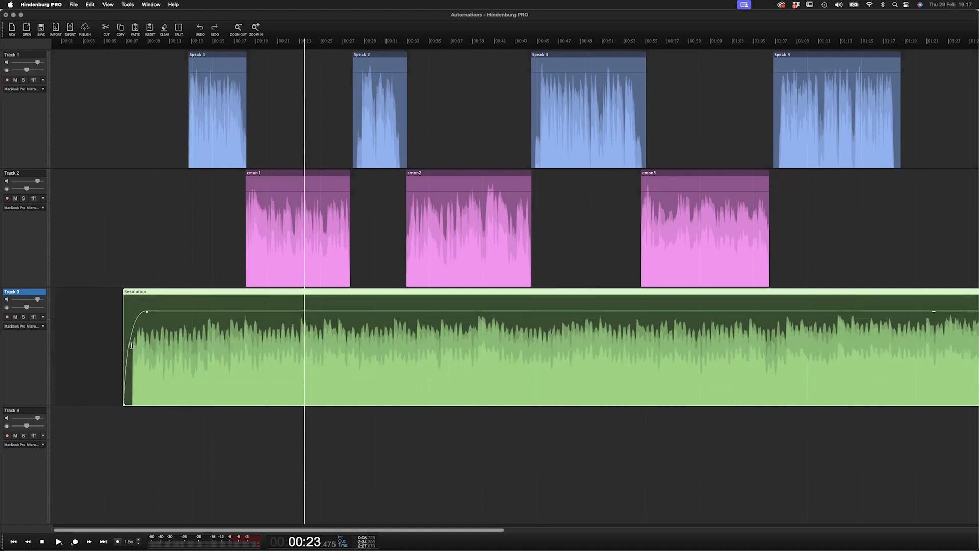
pyautogui.press('super+shift+z')
pyautogui.press('super+shift+z')
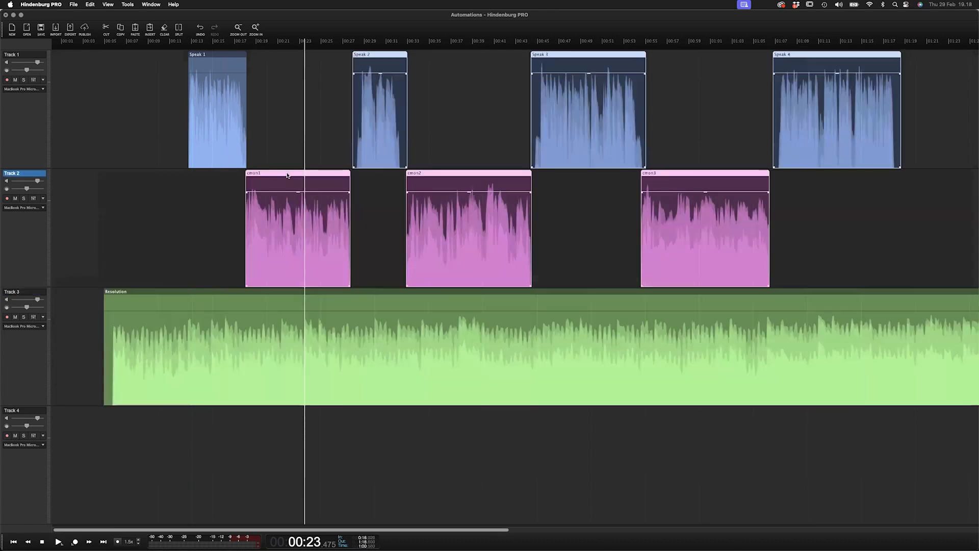
# - Move cmon1 rightward together with all later regions on tracks 1 and 2
pyautogui.moveTo(289, 175); pyautogui.dragTo(392, 175)
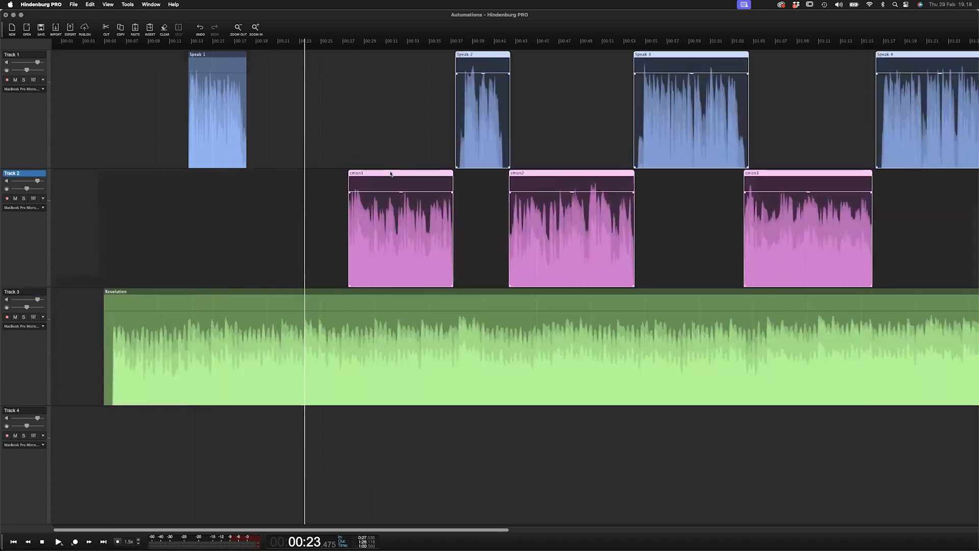
pyautogui.click(204, 208)
pyautogui.scroll(5, 191, 240)
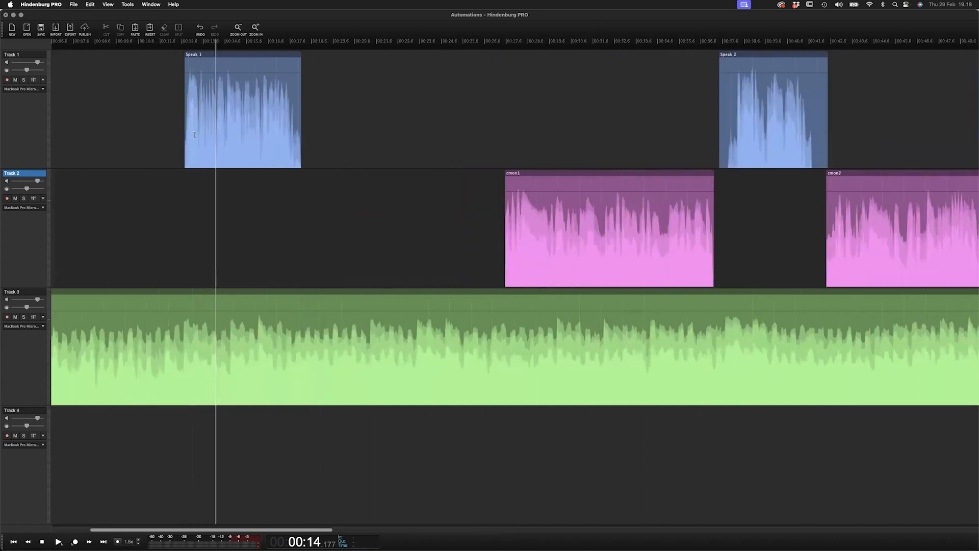
pyautogui.click(219, 56)
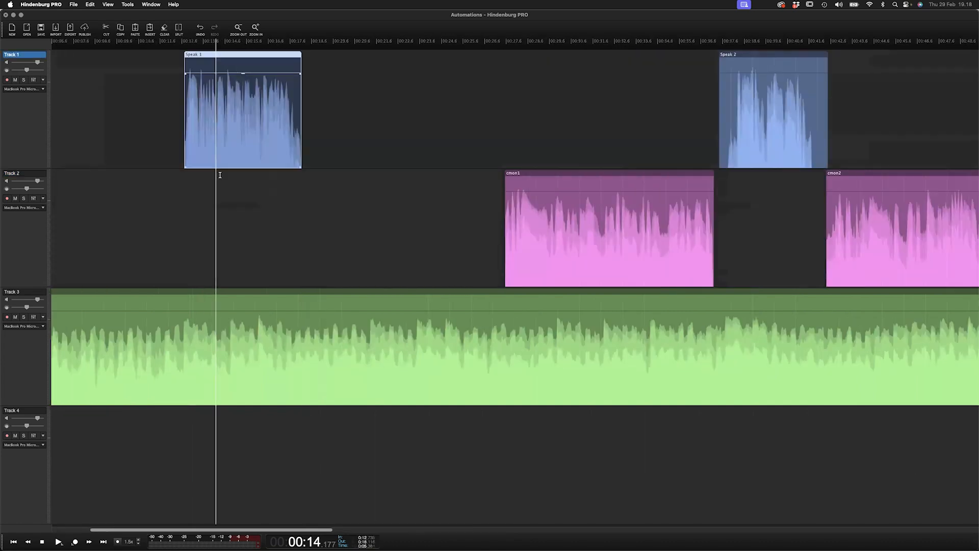
pyautogui.scroll(-2, 205, 326)
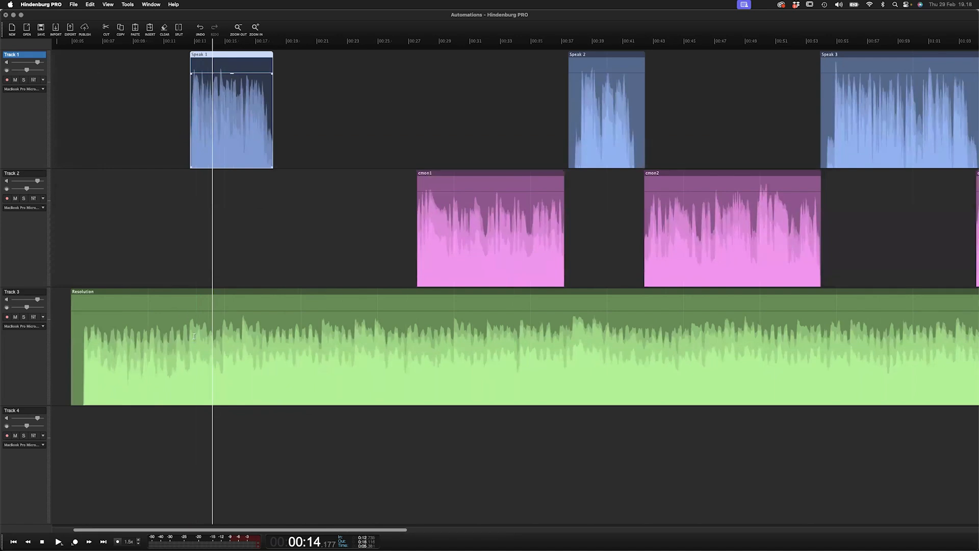
# - Select the Resolution range under Speak 1 and duck its volume there to about -14 dB
pyautogui.click(157, 297)
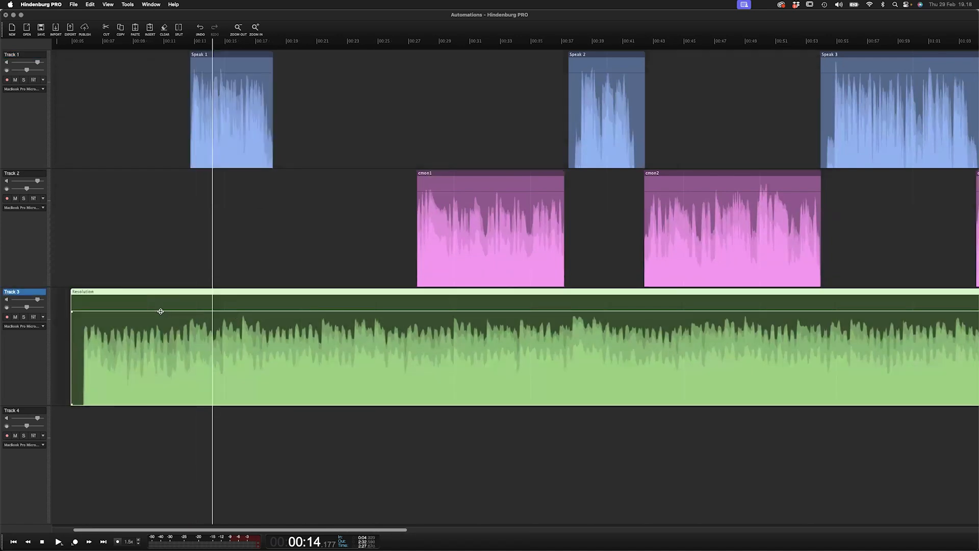
pyautogui.moveTo(221, 313)
pyautogui.moveTo(185, 396); pyautogui.dragTo(275, 394)
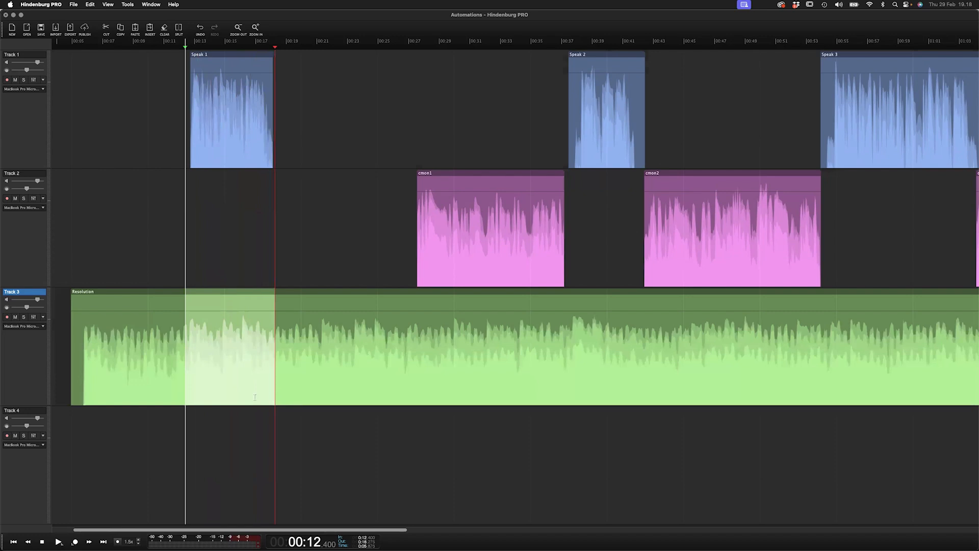
pyautogui.click(232, 310)
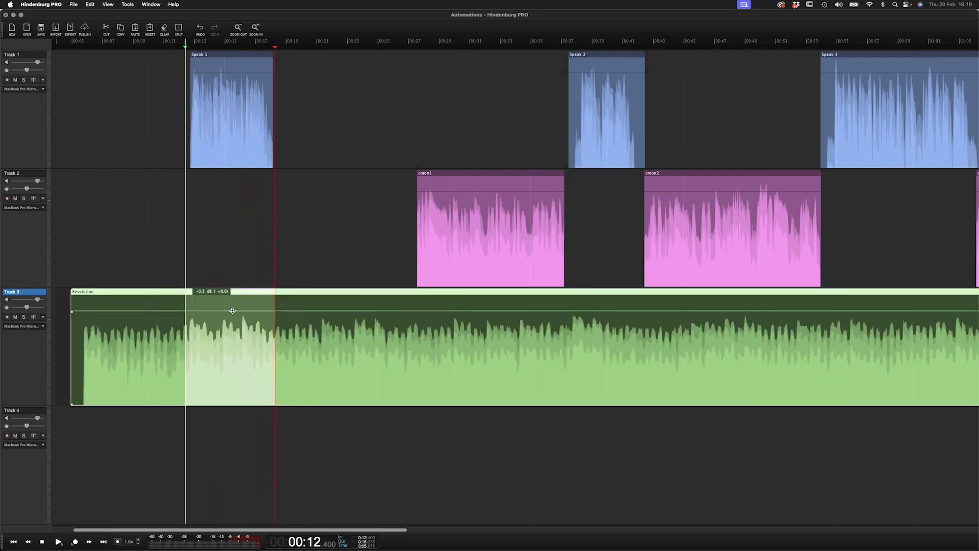
pyautogui.moveTo(233, 310); pyautogui.dragTo(232, 346)
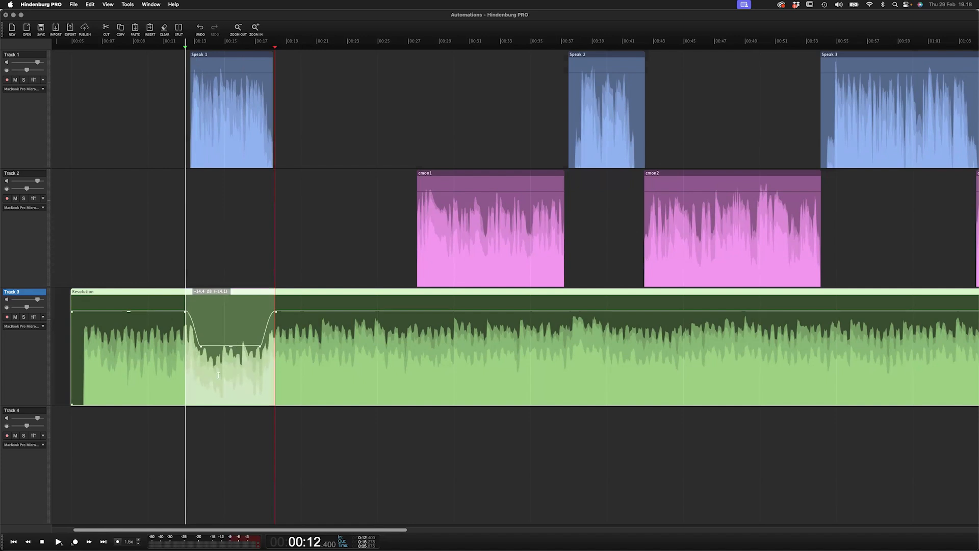
# - Play from just before Speak 1 and raise the ducked Resolution level slightly
pyautogui.click(145, 266)
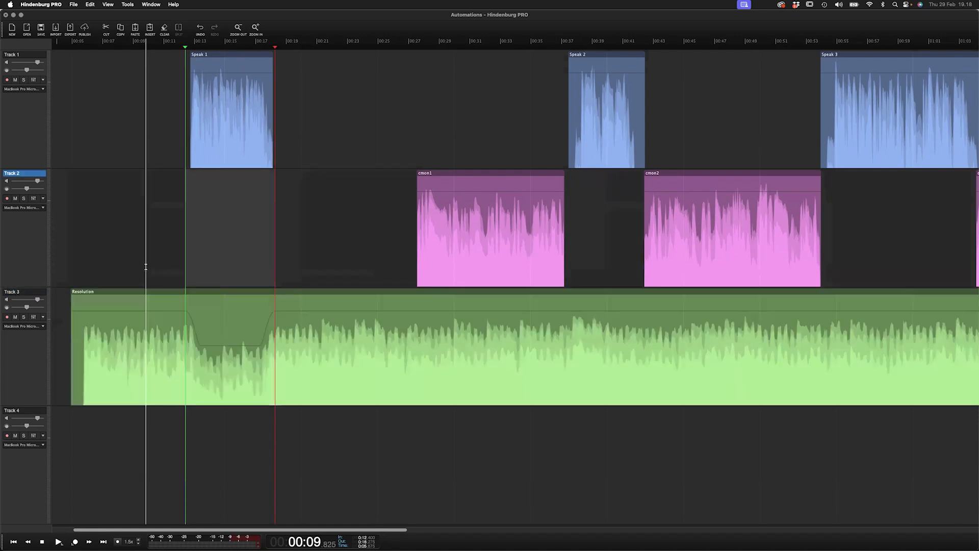
pyautogui.press('space')
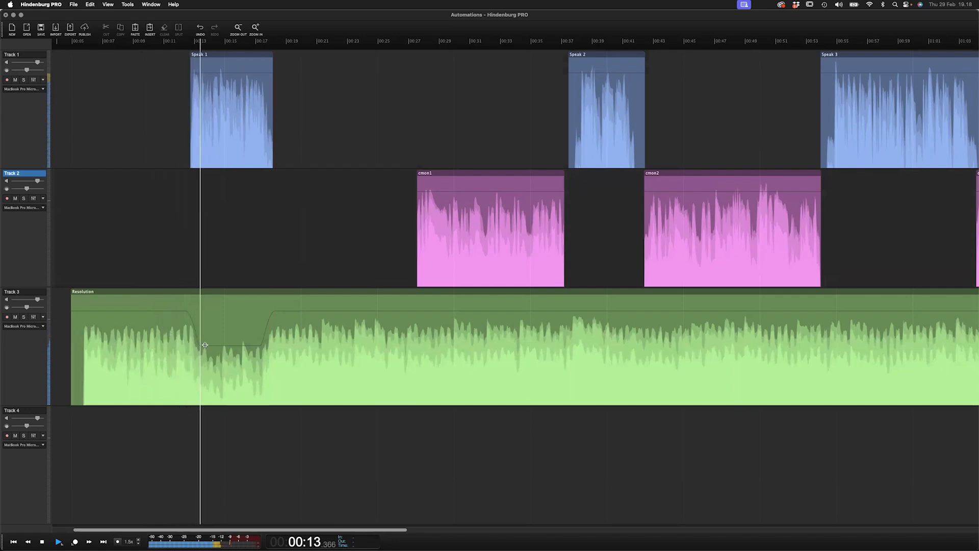
pyautogui.moveTo(228, 346); pyautogui.dragTo(228, 337)
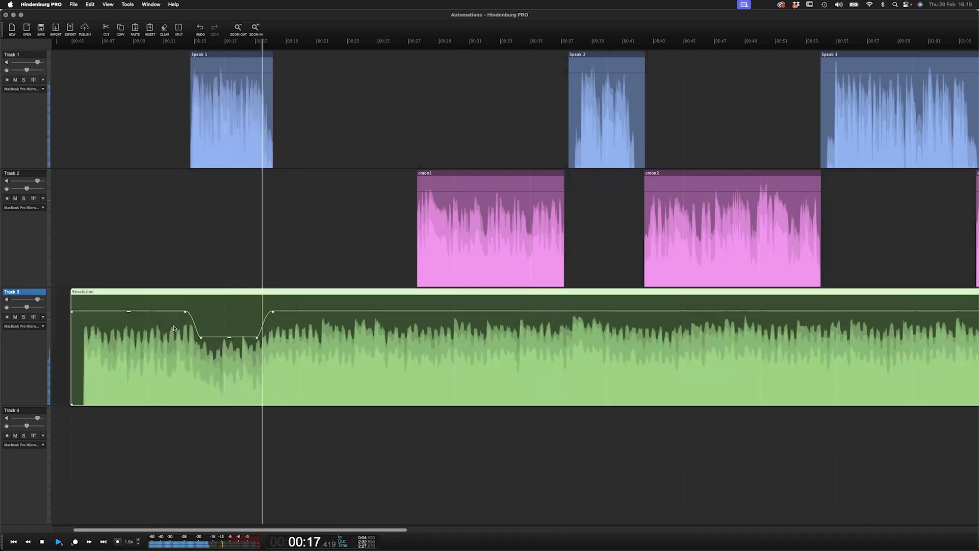
pyautogui.moveTo(226, 337); pyautogui.dragTo(227, 335)
pyautogui.press('space')
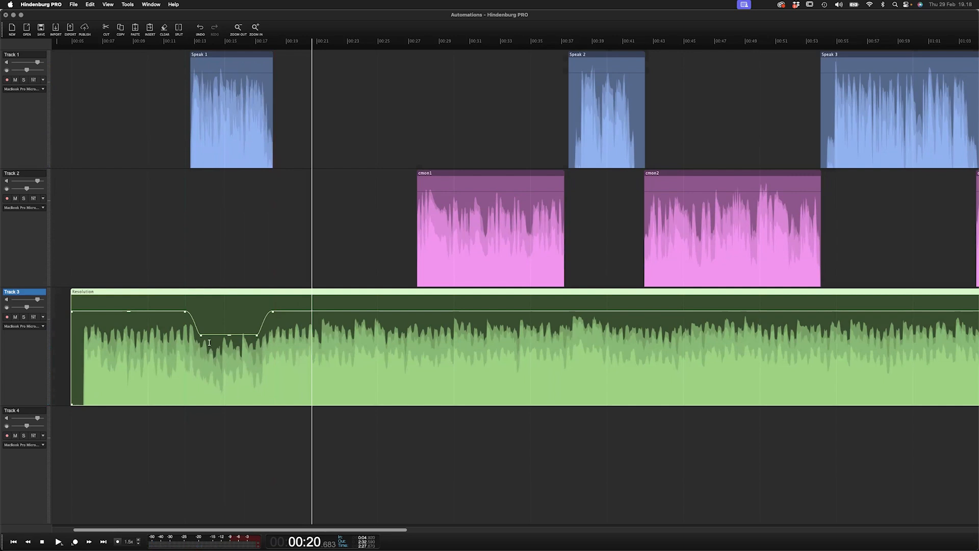
# - Move cmon1 earlier and duck the Resolution volume across the range beneath it
pyautogui.moveTo(451, 176); pyautogui.dragTo(357, 186)
pyautogui.moveTo(319, 401); pyautogui.dragTo(472, 352)
pyautogui.moveTo(373, 310); pyautogui.dragTo(377, 333)
# - Play the second duck, lower its level a little, and stop playback
pyautogui.press('space')
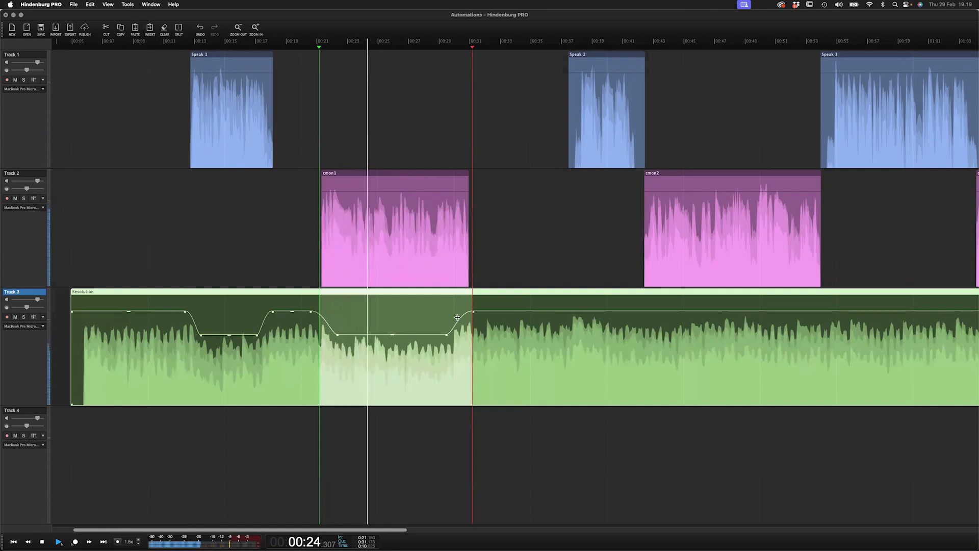
pyautogui.moveTo(417, 334); pyautogui.dragTo(416, 337)
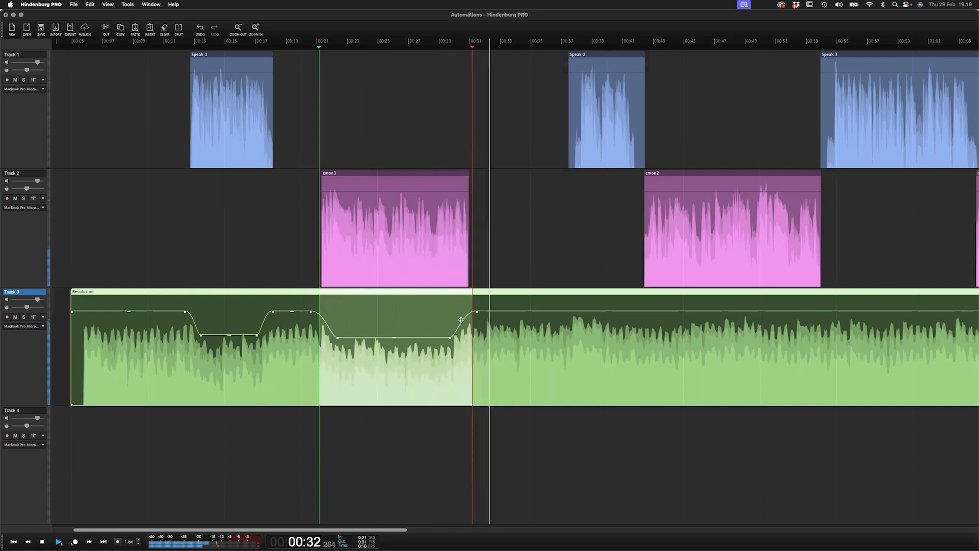
pyautogui.press('space')
pyautogui.press('Escape')
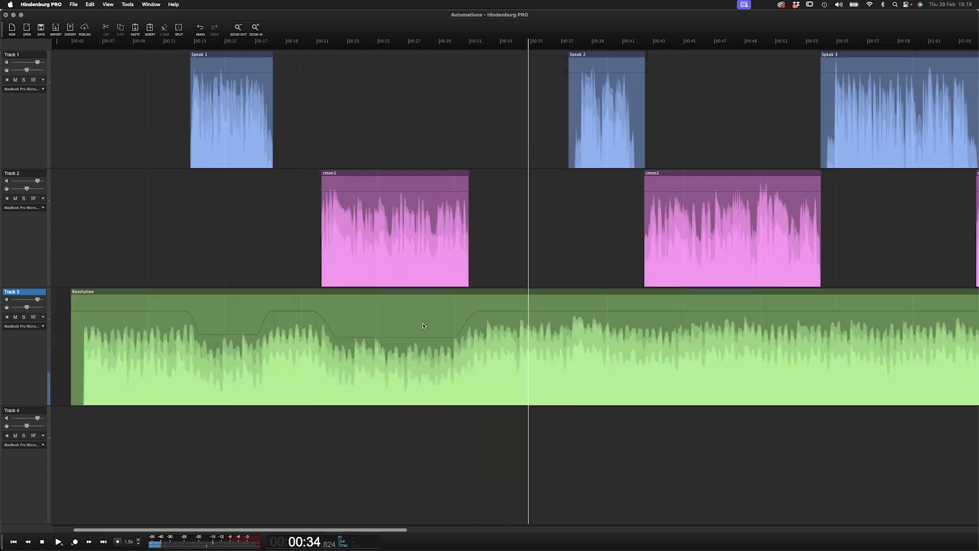
# - Zoom to the whole session and delete the Resolution region from Track 3
pyautogui.press('z')
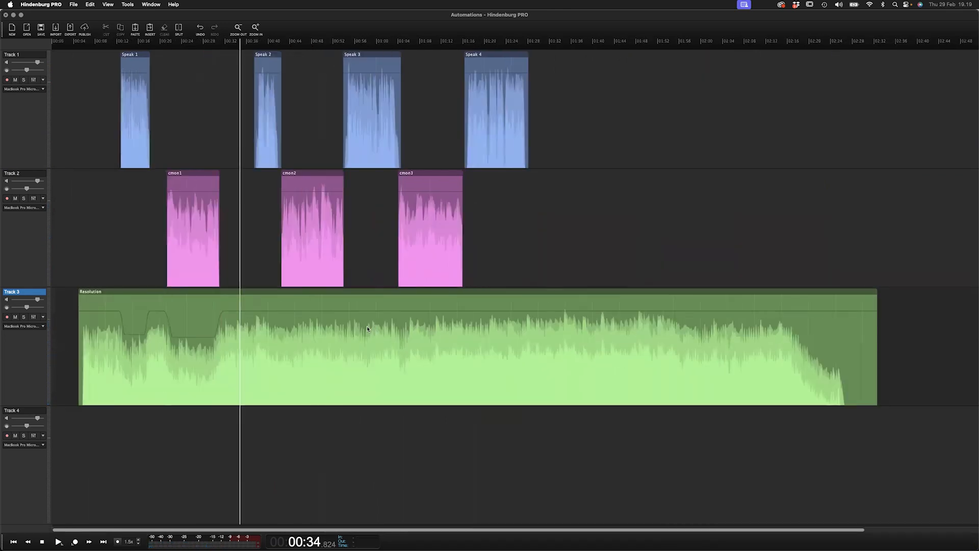
pyautogui.click(403, 297)
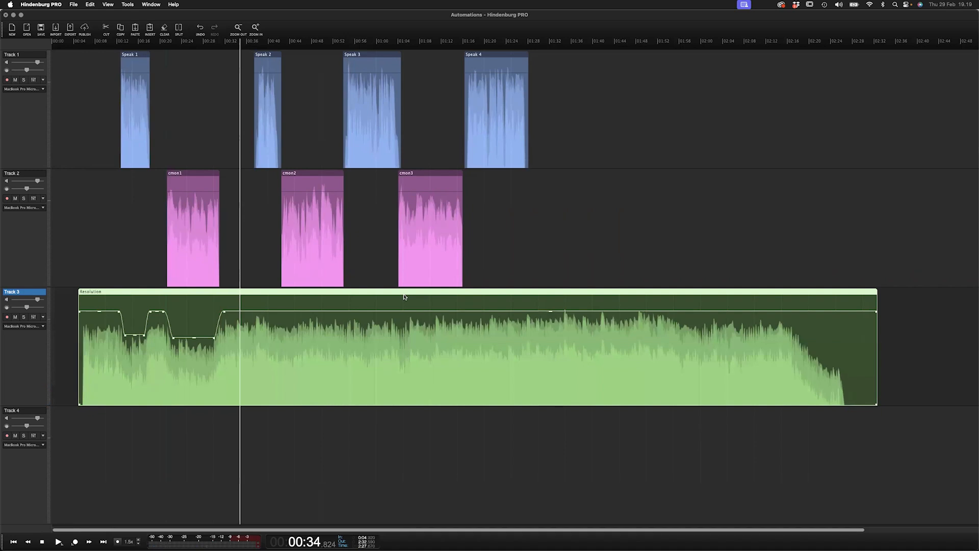
pyautogui.press('Delete')
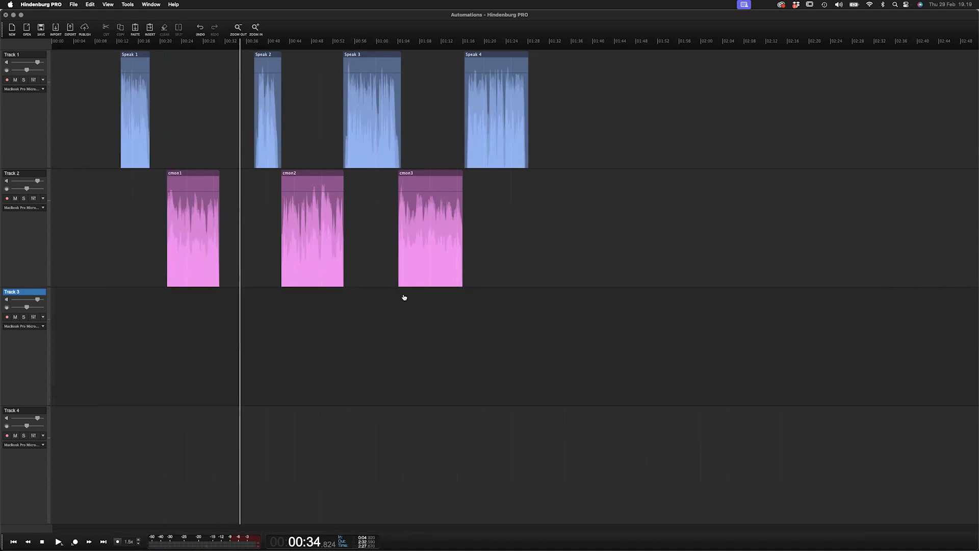
# - Switch to Finder, open Sound Library > Ambience, and drop Church bells.wav onto Track 3
pyautogui.press('super+Tab')
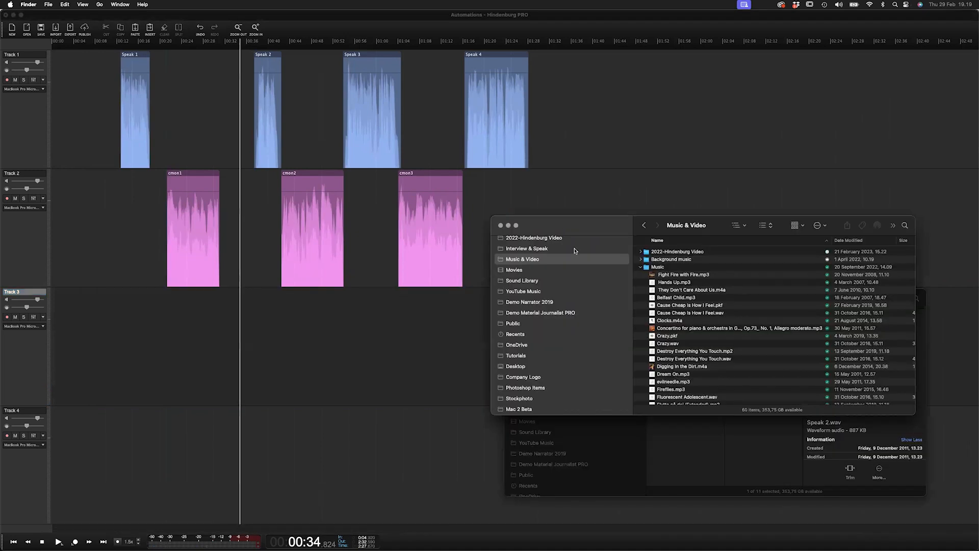
pyautogui.click(526, 282)
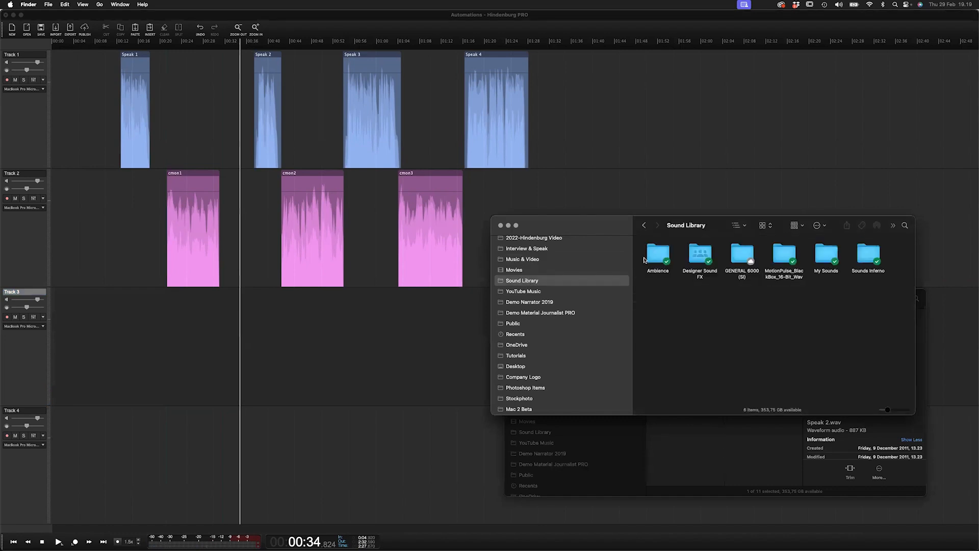
pyautogui.doubleClick(663, 254)
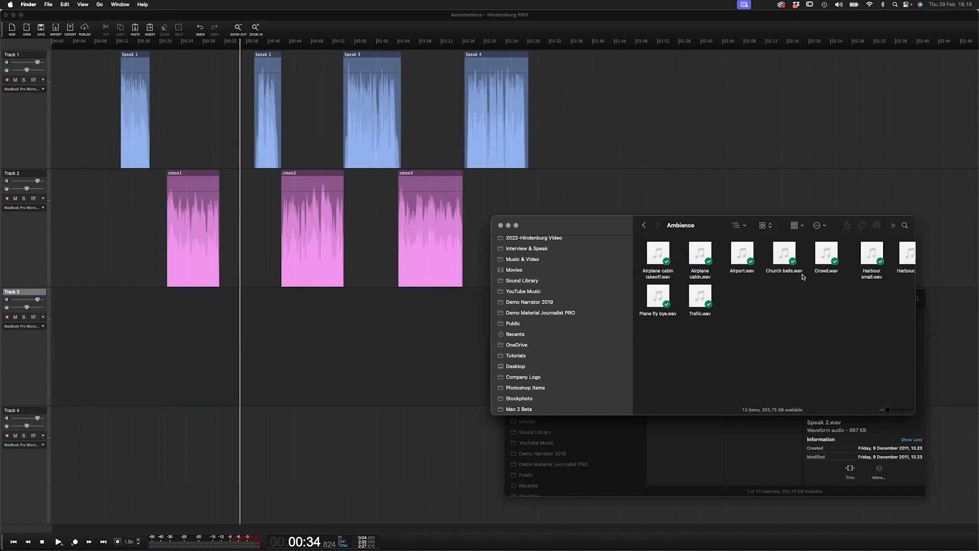
pyautogui.moveTo(785, 253)
pyautogui.moveTo(783, 261); pyautogui.dragTo(153, 351)
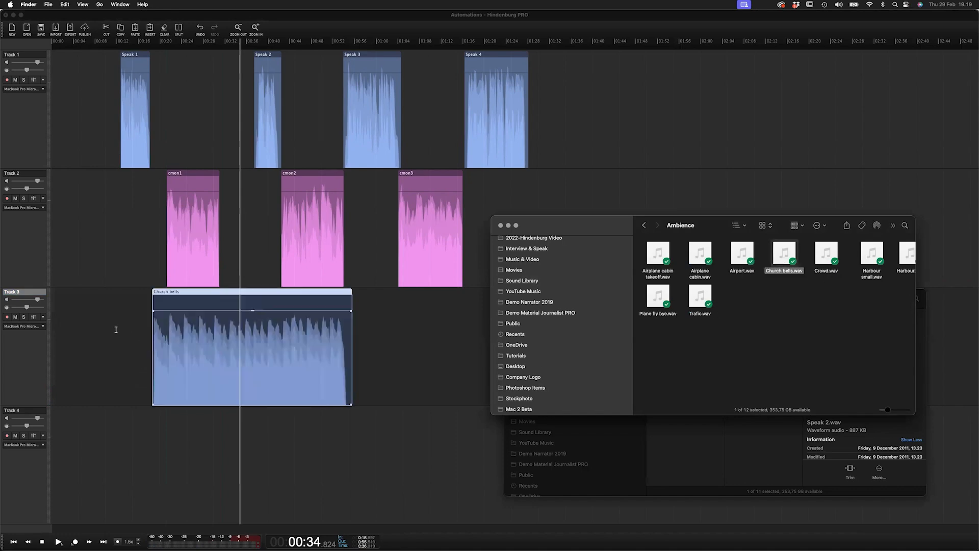
# - Zoom in and move the Church bells region to start just before Speak 1
pyautogui.click(117, 330)
pyautogui.press('Up')
pyautogui.hscroll(-2, 223, 305)
pyautogui.moveTo(303, 295); pyautogui.dragTo(211, 299)
# - Move the Church bells region on Track 3 slightly earlier
pyautogui.click(158, 282)
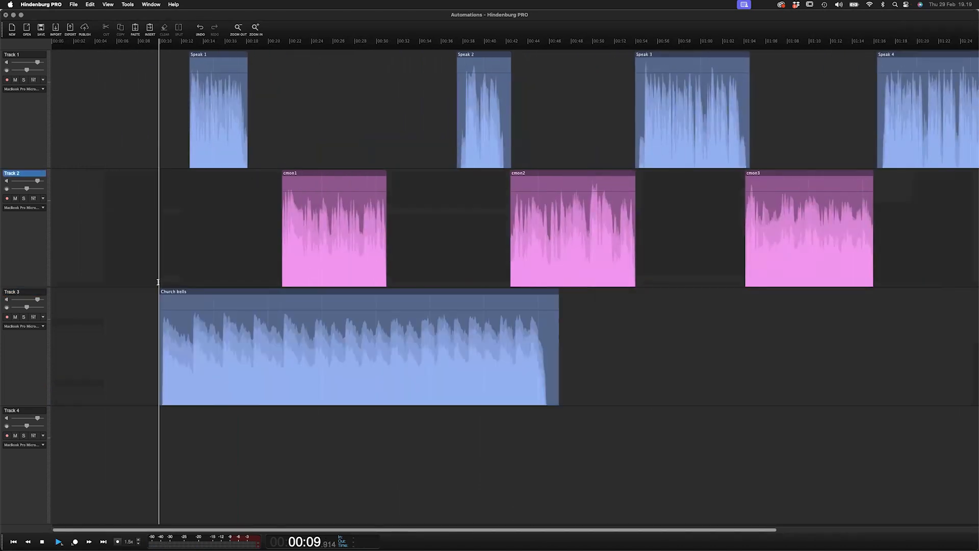
pyautogui.click(192, 317)
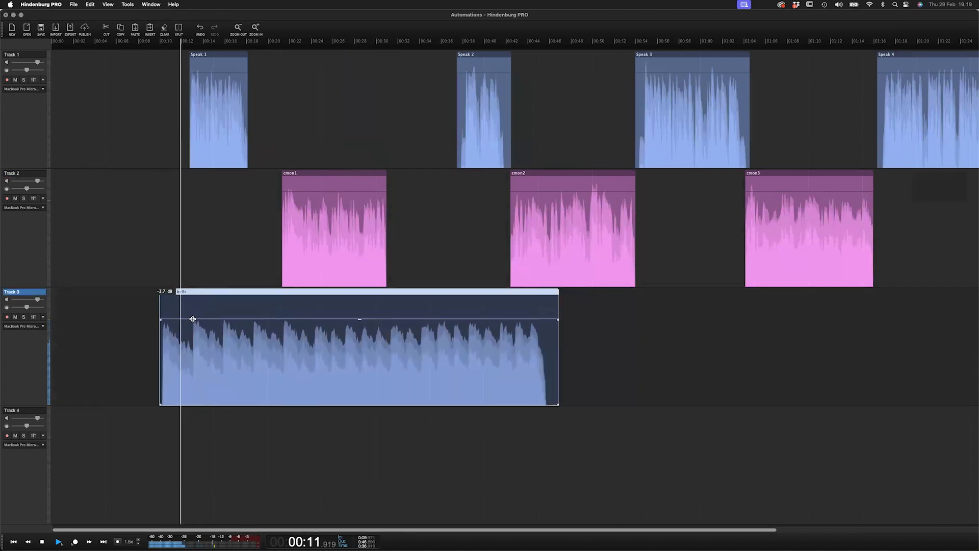
pyautogui.moveTo(221, 295); pyautogui.dragTo(193, 295)
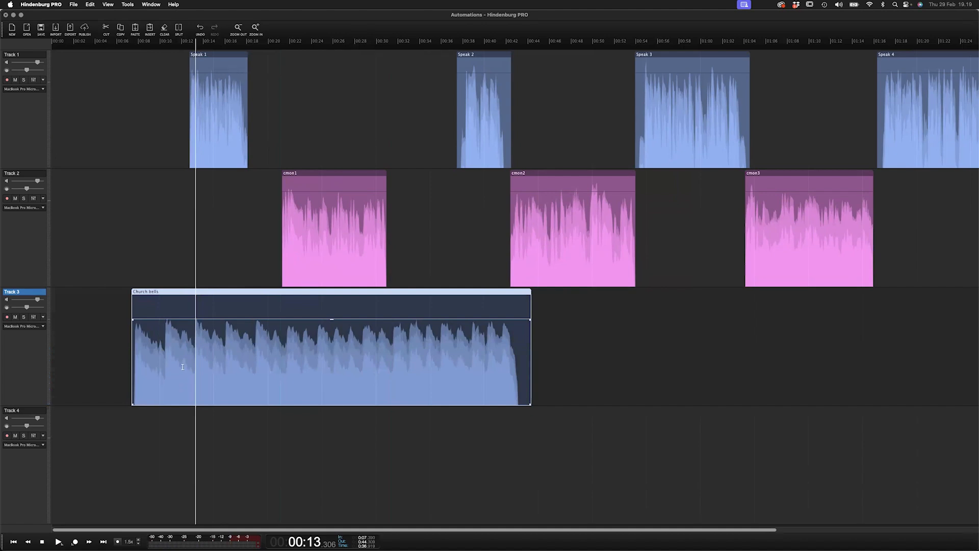
pyautogui.moveTo(181, 393); pyautogui.dragTo(244, 337)
pyautogui.click(221, 317)
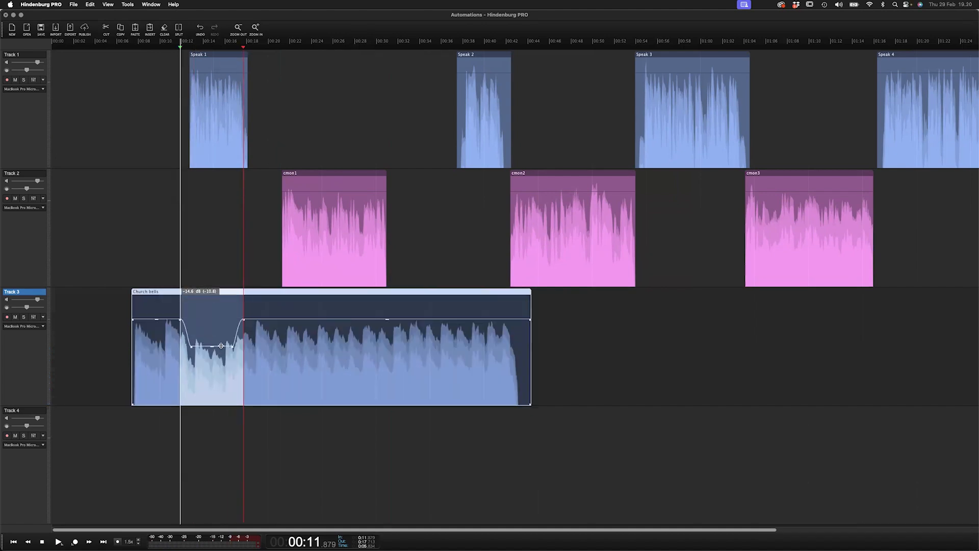
pyautogui.press('Escape')
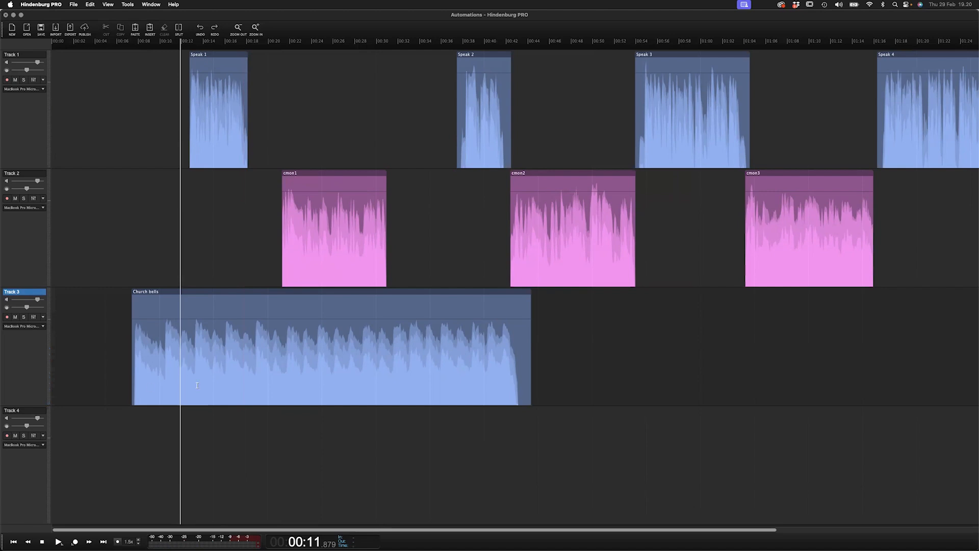
# - Lower the Church bells volume from just before Speak 1 onward and play back the transition
pyautogui.moveTo(170, 395); pyautogui.dragTo(204, 392)
pyautogui.click(182, 395)
pyautogui.scroll(3, 181, 396)
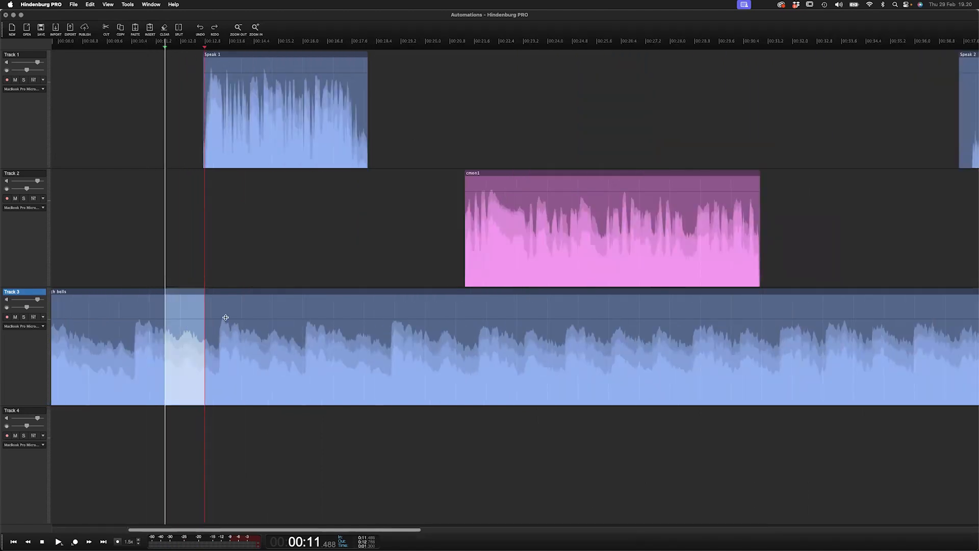
pyautogui.moveTo(225, 317); pyautogui.dragTo(234, 368)
pyautogui.scroll(-2, 206, 347)
pyautogui.click(177, 255)
pyautogui.press('space')
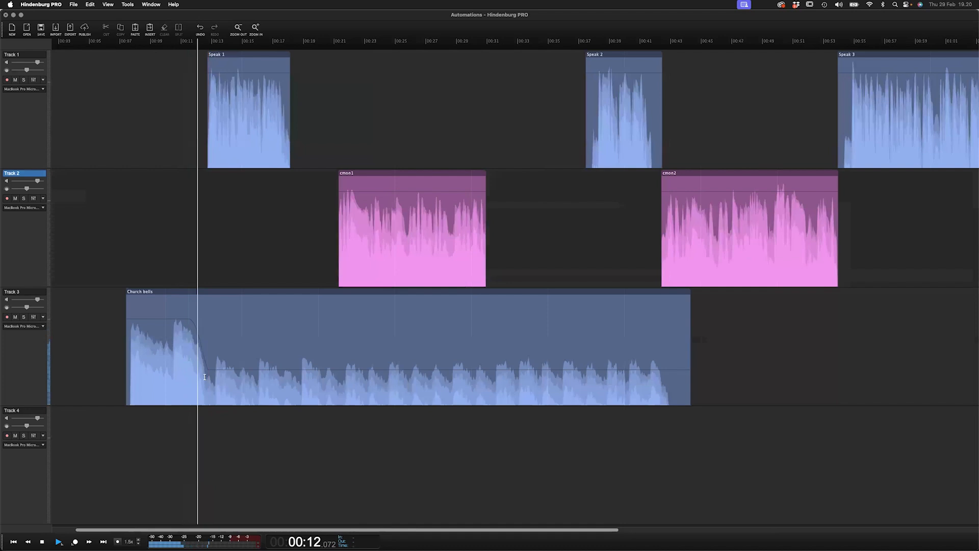
pyautogui.click(189, 189)
pyautogui.press('space')
# - Move the Speak 1 region slightly earlier on Track 1
pyautogui.click(242, 56)
pyautogui.moveTo(242, 56); pyautogui.dragTo(225, 56)
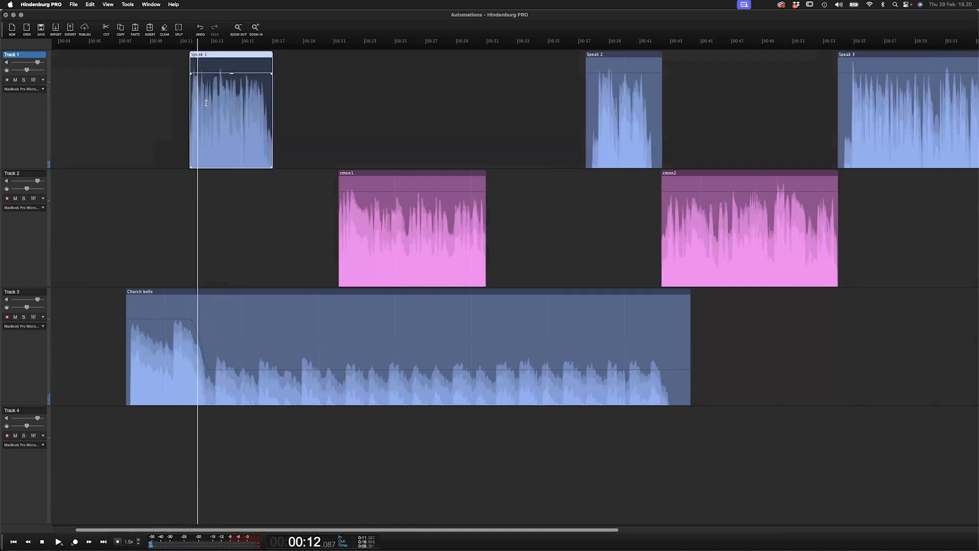
pyautogui.press('Tab')
pyautogui.press('Tab')
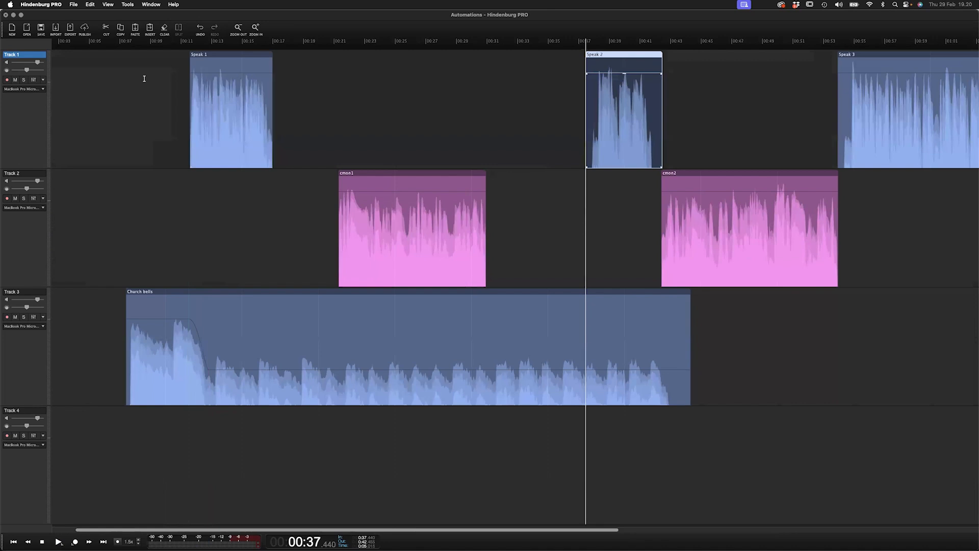
# - Play from Speak 1 and raise the lowered Church bells level by about 2 dB
pyautogui.click(199, 56)
pyautogui.click(137, 106)
pyautogui.press('space')
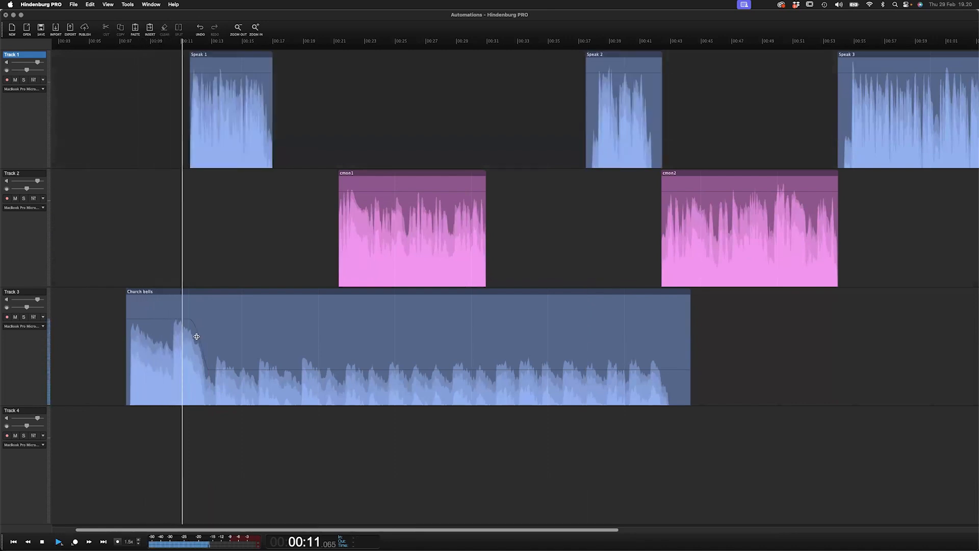
pyautogui.moveTo(245, 367); pyautogui.dragTo(247, 352)
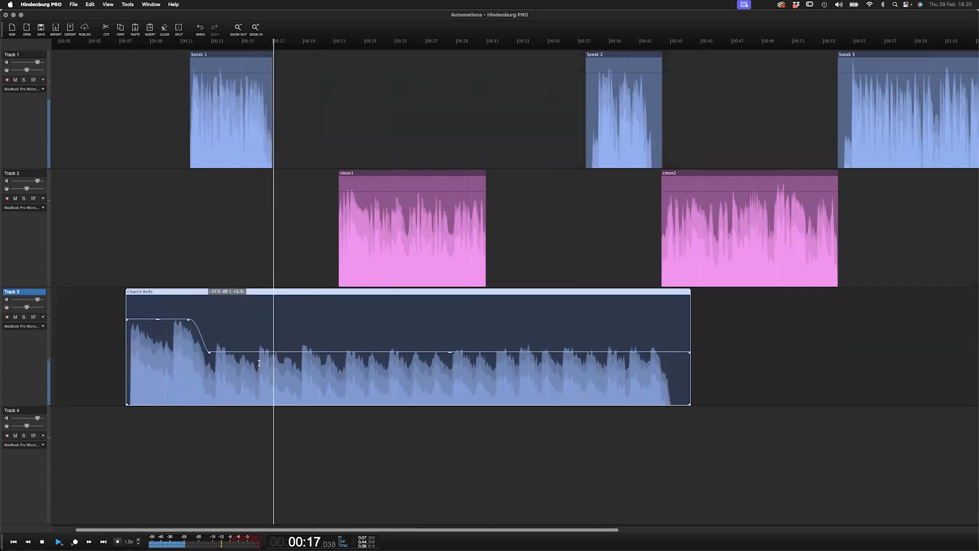
# - Move the cmon1 region earlier and swell the Church bells level back up where cmon1 ends
pyautogui.moveTo(363, 173); pyautogui.dragTo(301, 179)
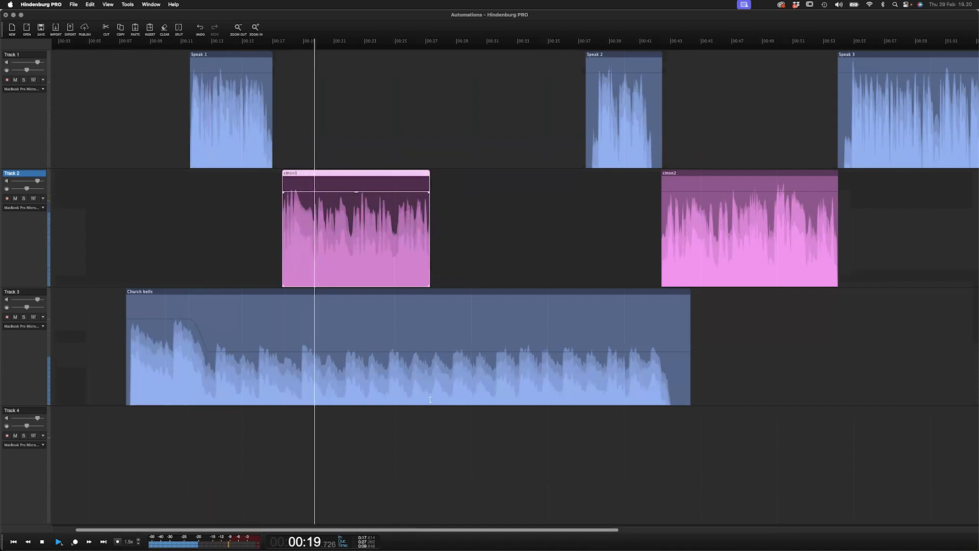
pyautogui.click(411, 381)
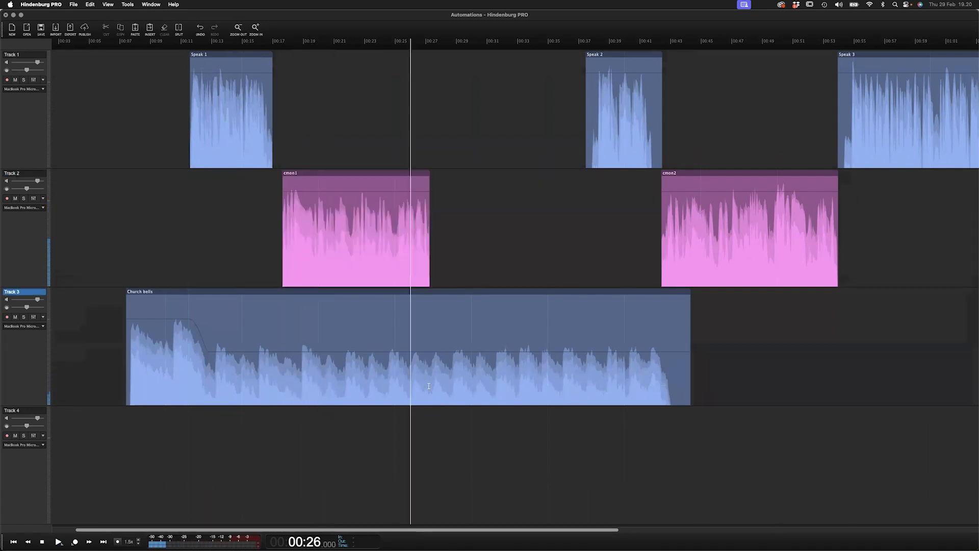
pyautogui.moveTo(413, 392); pyautogui.dragTo(446, 323)
pyautogui.press('space')
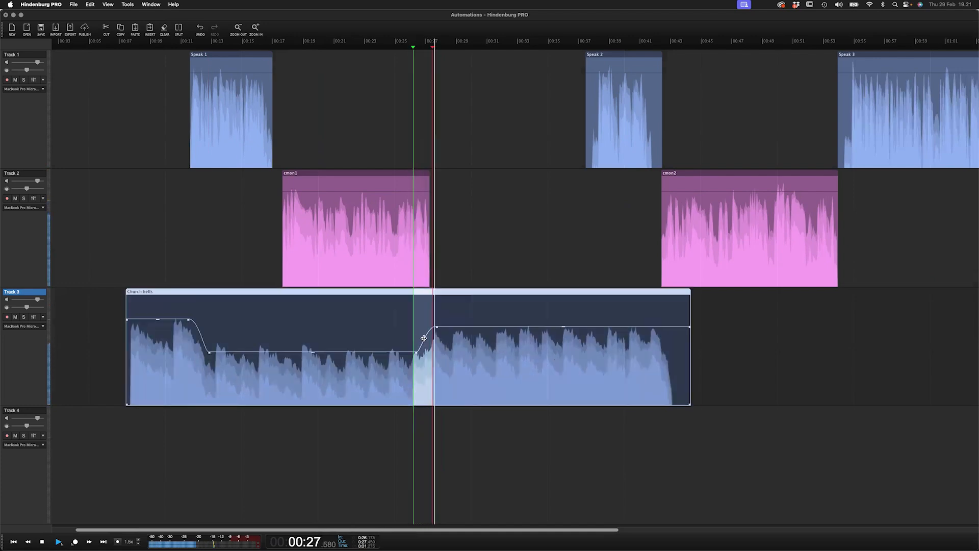
pyautogui.press('space')
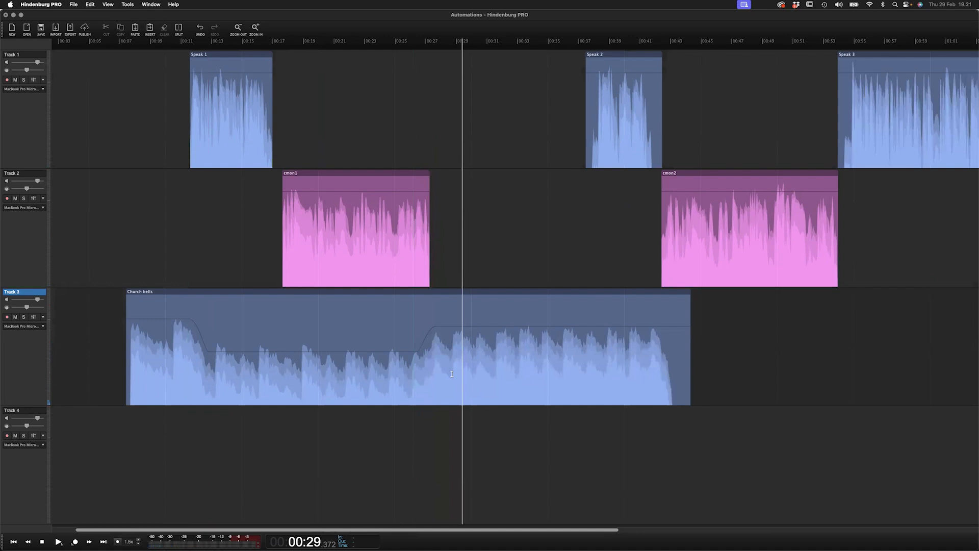
# - Add a fade-in at the start of the Church bells region and lower its level after the swell
pyautogui.click(148, 313)
pyautogui.moveTo(128, 322); pyautogui.dragTo(146, 320)
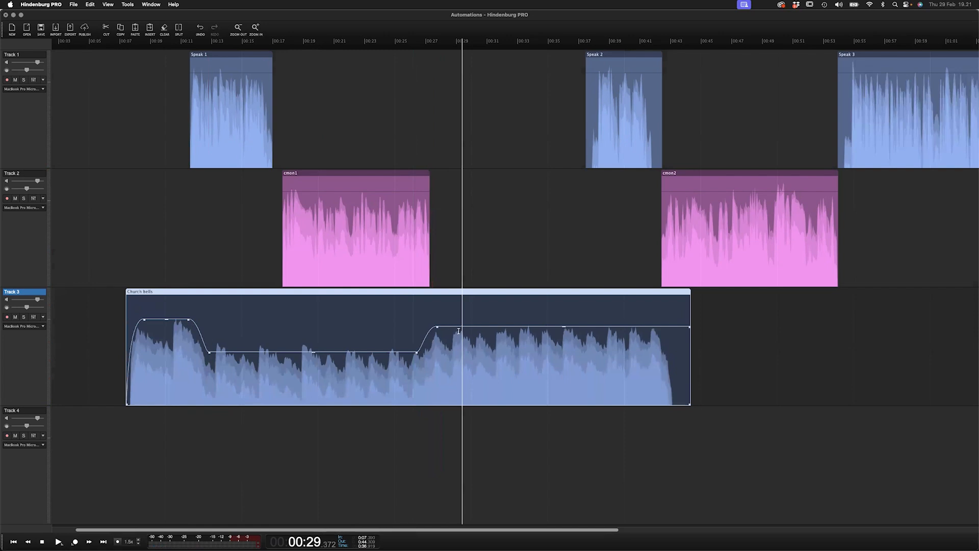
pyautogui.moveTo(470, 325); pyautogui.dragTo(468, 373)
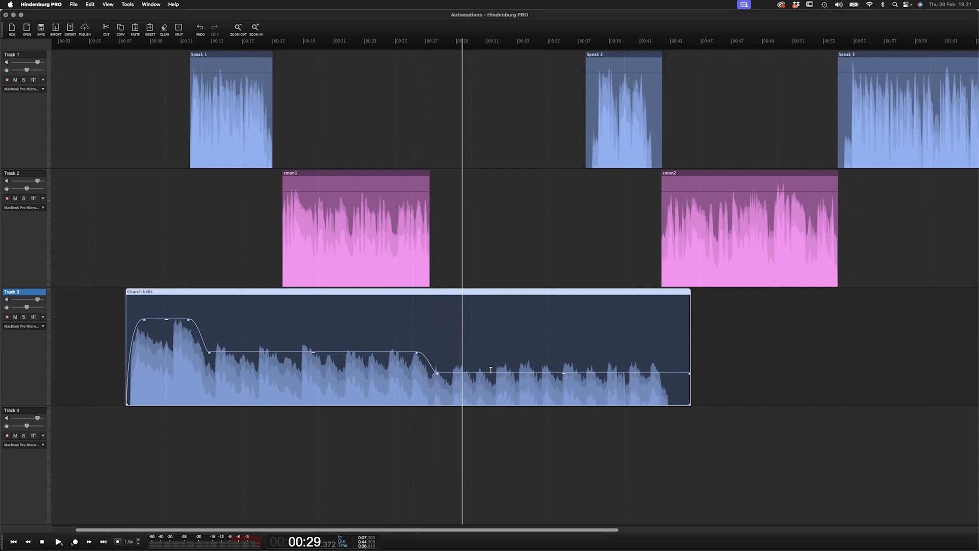
# - Open the recent session GarmentDistrict_trans.nhax
pyautogui.click(74, 4)
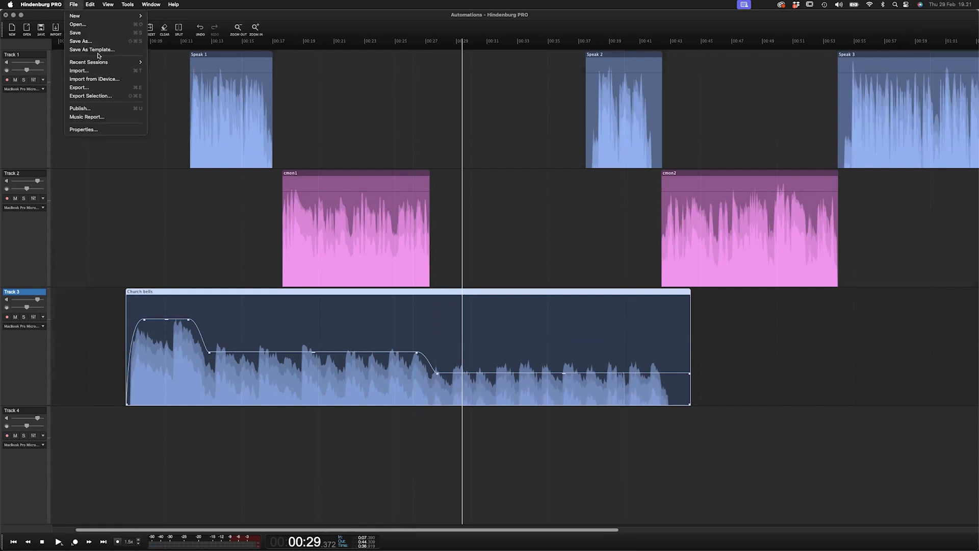
pyautogui.moveTo(100, 61)
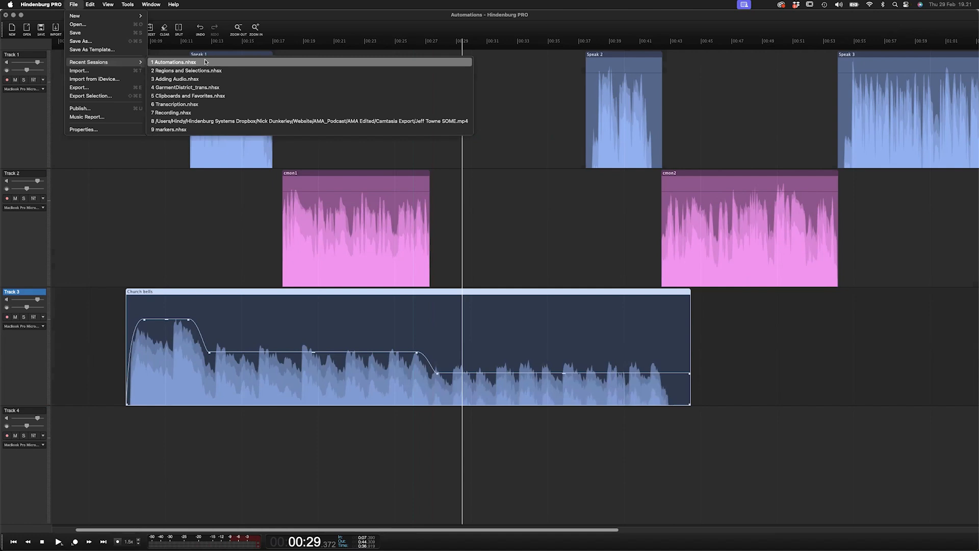
pyautogui.click(204, 87)
pyautogui.click(495, 201)
pyautogui.click(208, 123)
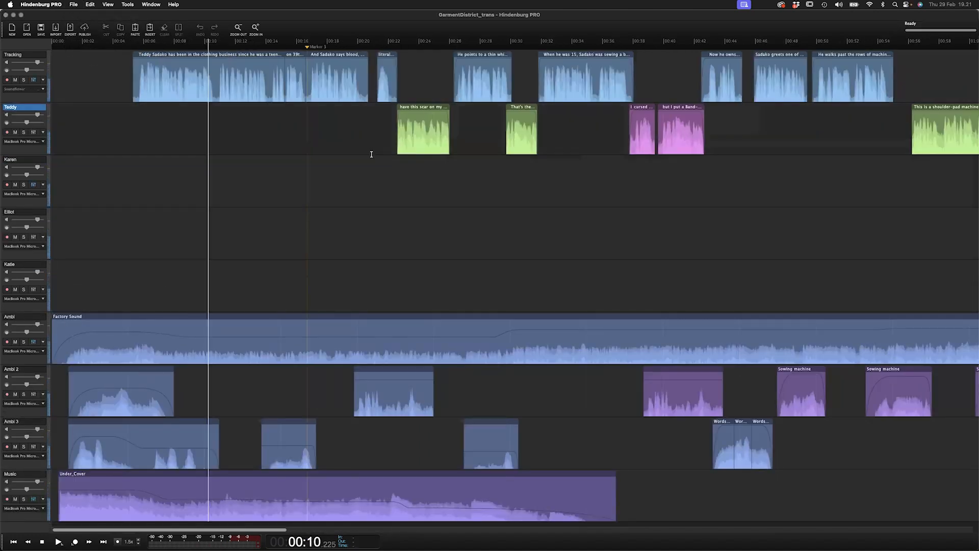
# - Zoom and scroll through the GarmentDistrict_trans tracks and play the Ambi region's volume fade
pyautogui.scroll(5, 418, 164)
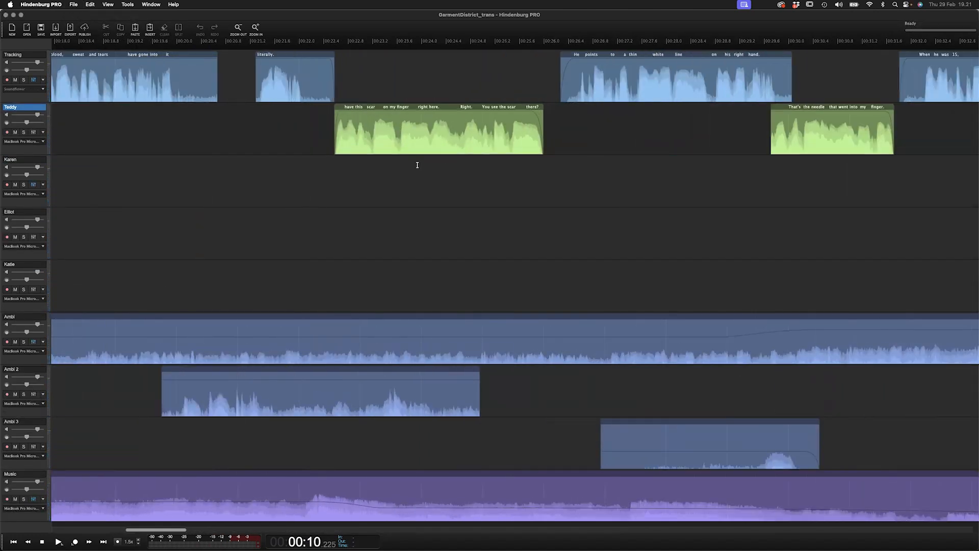
pyautogui.scroll(-8, 392, 187)
pyautogui.scroll(-4, 259, 306)
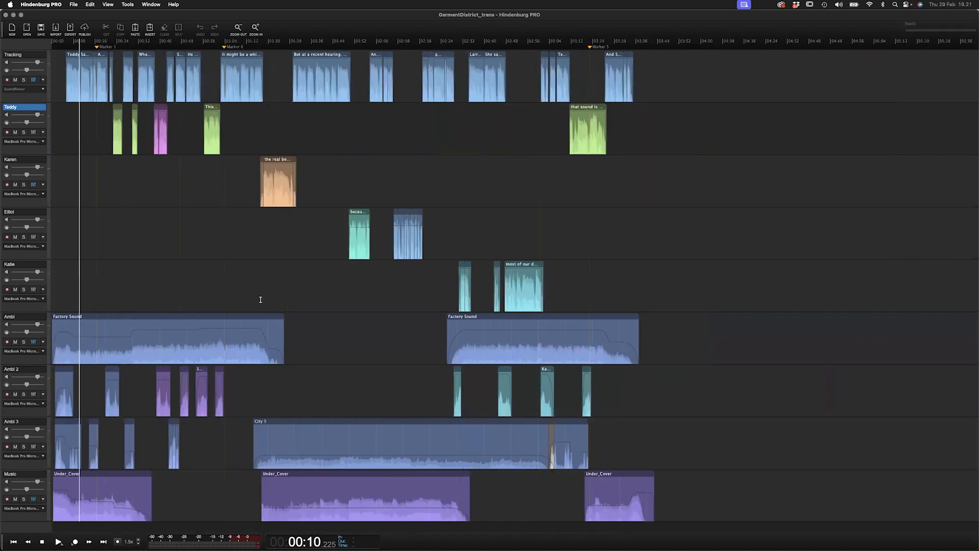
pyautogui.click(260, 301)
pyautogui.scroll(6, 259, 304)
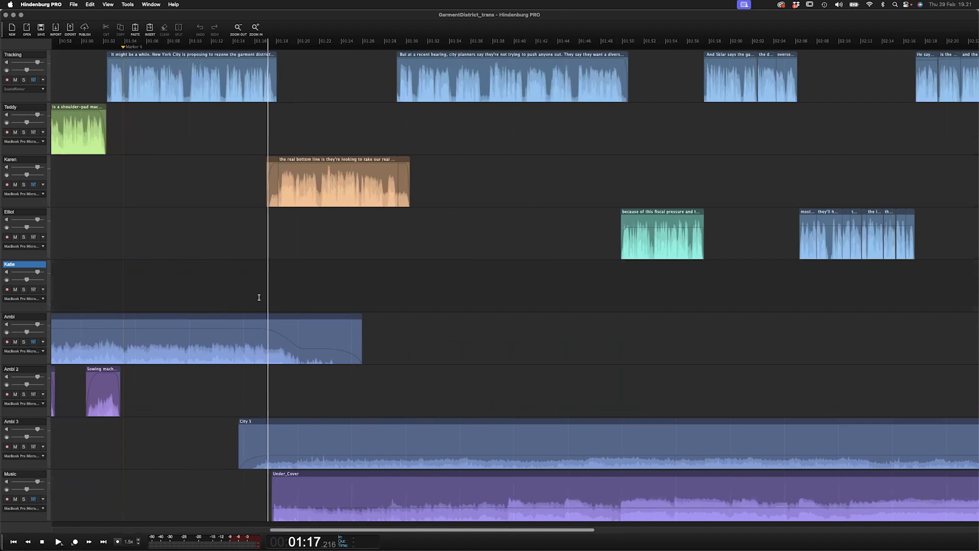
pyautogui.scroll(-3, 259, 300)
pyautogui.scroll(-3, 260, 298)
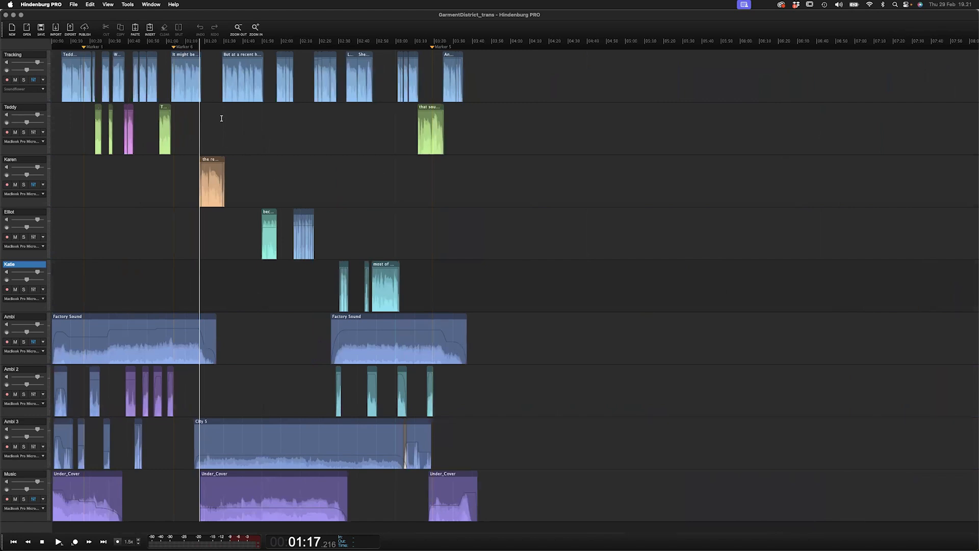
pyautogui.scroll(3, 222, 119)
pyautogui.hscroll(-2, 200, 286)
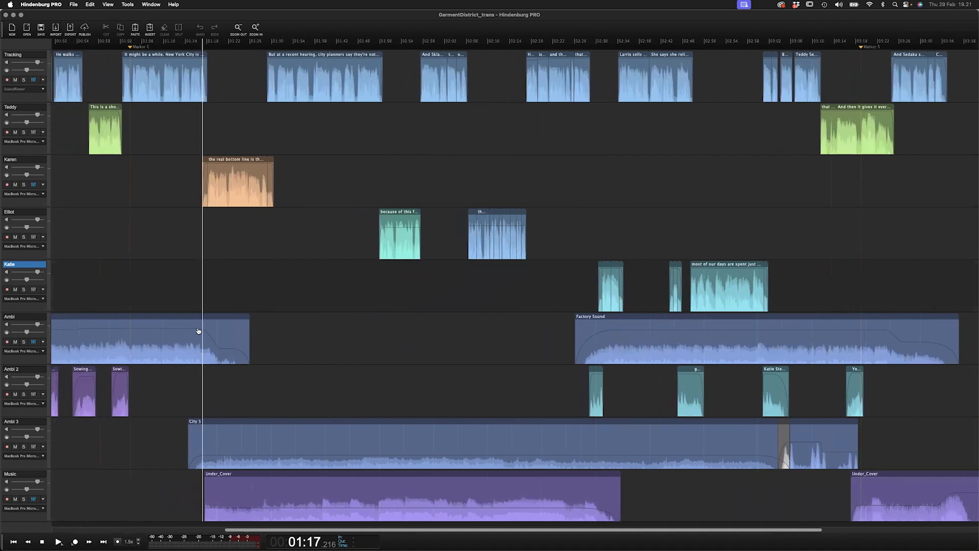
pyautogui.scroll(3, 198, 332)
pyautogui.click(219, 347)
pyautogui.scroll(3, 201, 362)
pyautogui.click(197, 358)
pyautogui.press('space')
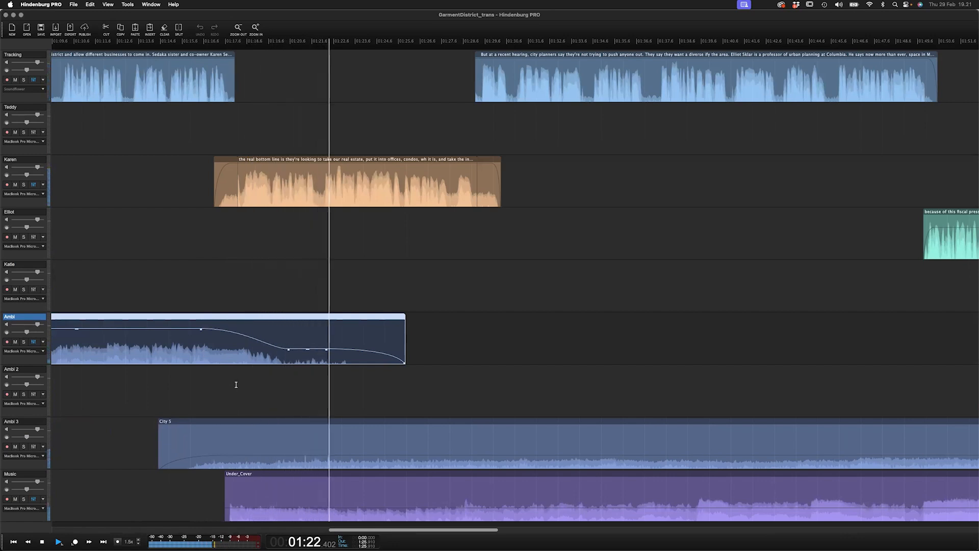
pyautogui.click(301, 241)
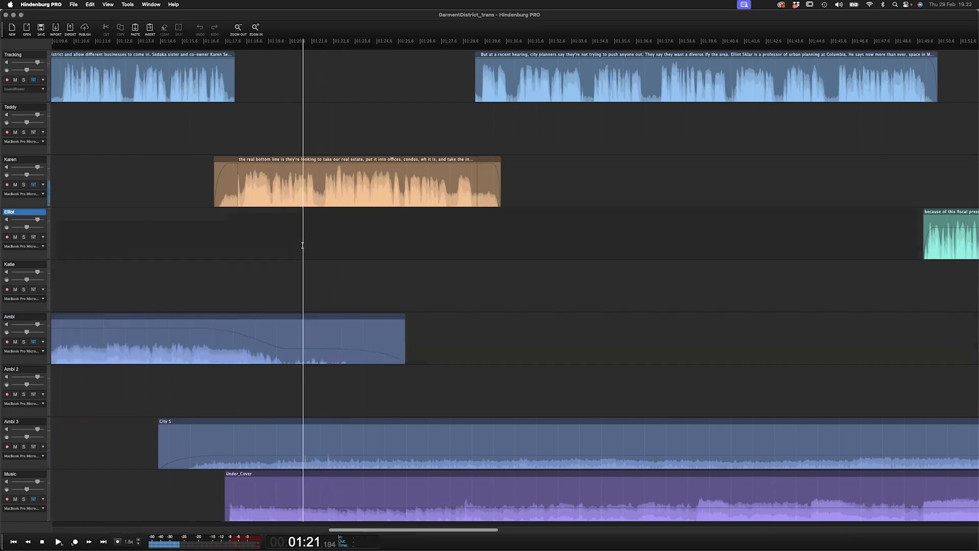
pyautogui.scroll(-5, 300, 241)
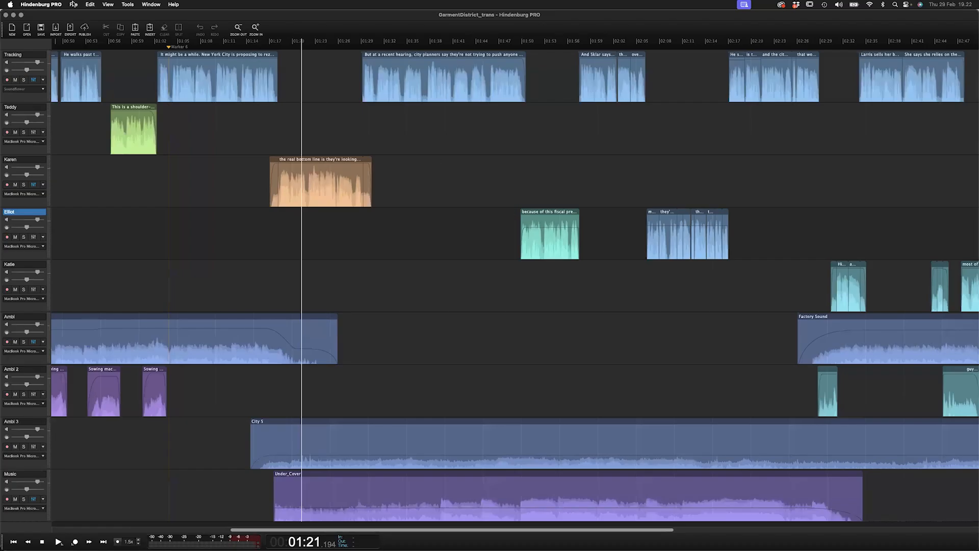
# - Open the recent session Transcription.nhax
pyautogui.click(57, 5)
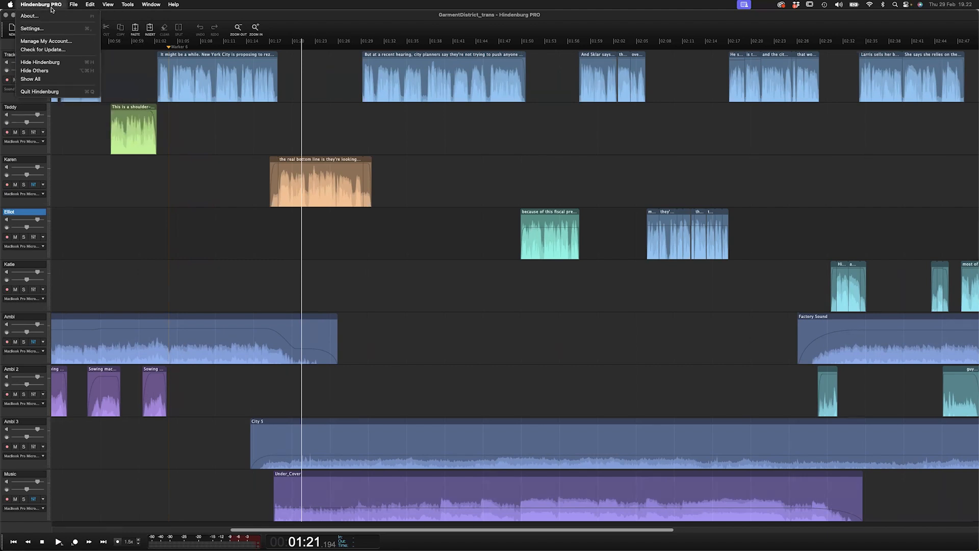
pyautogui.moveTo(73, 4)
pyautogui.moveTo(87, 63)
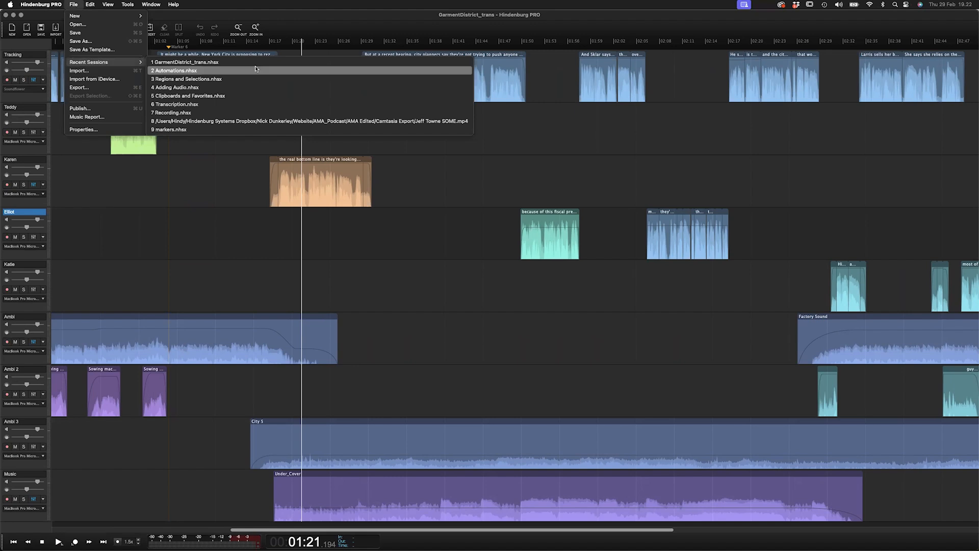
pyautogui.click(227, 105)
pyautogui.click(322, 154)
pyautogui.press('Down')
pyautogui.press('Down')
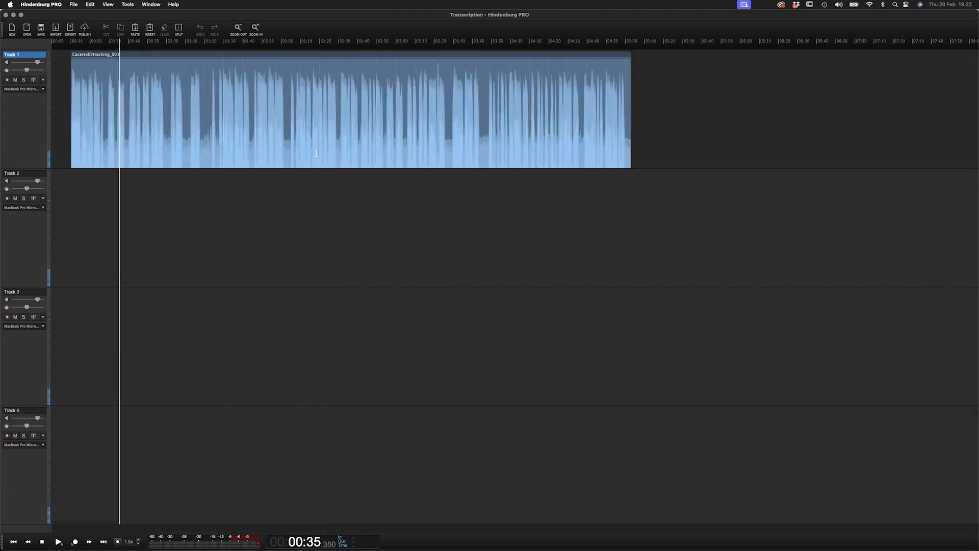
# - Move the recording region on Track 1 later in the timeline
pyautogui.click(258, 58)
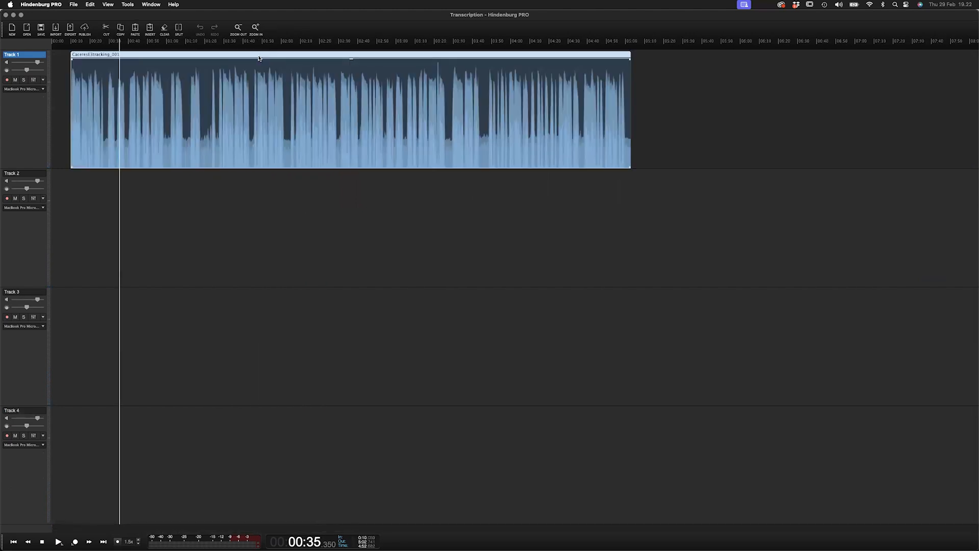
pyautogui.moveTo(242, 59); pyautogui.dragTo(327, 60)
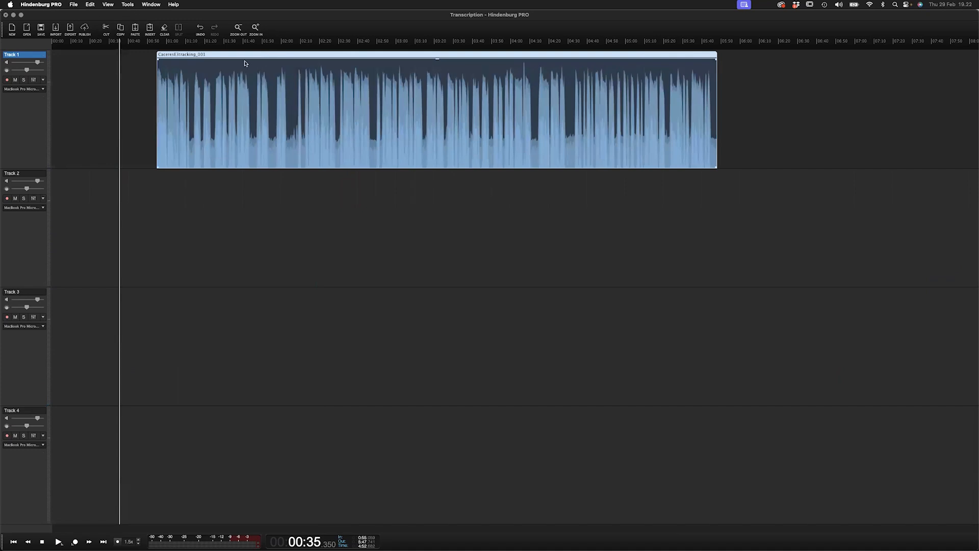
pyautogui.click(129, 5)
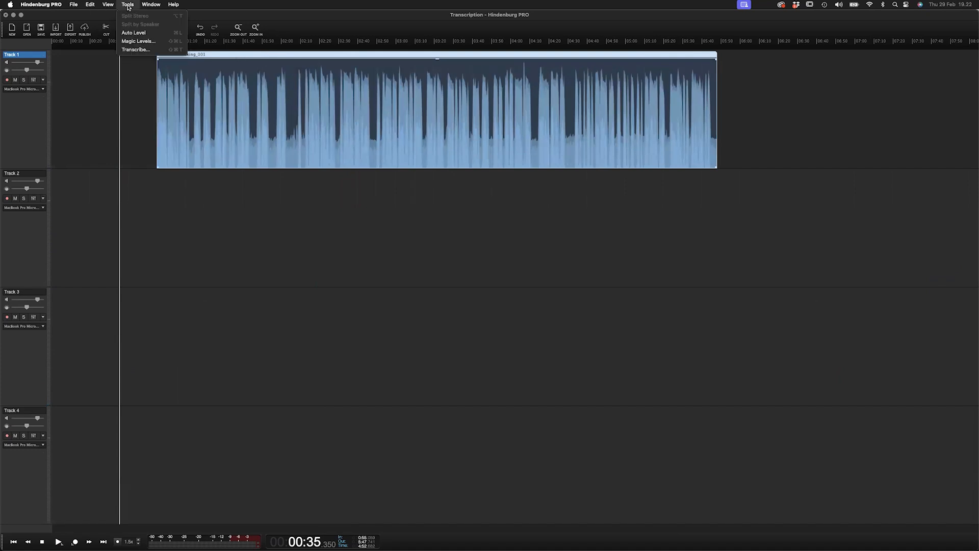
pyautogui.click(144, 50)
pyautogui.moveTo(512, 241); pyautogui.dragTo(468, 189)
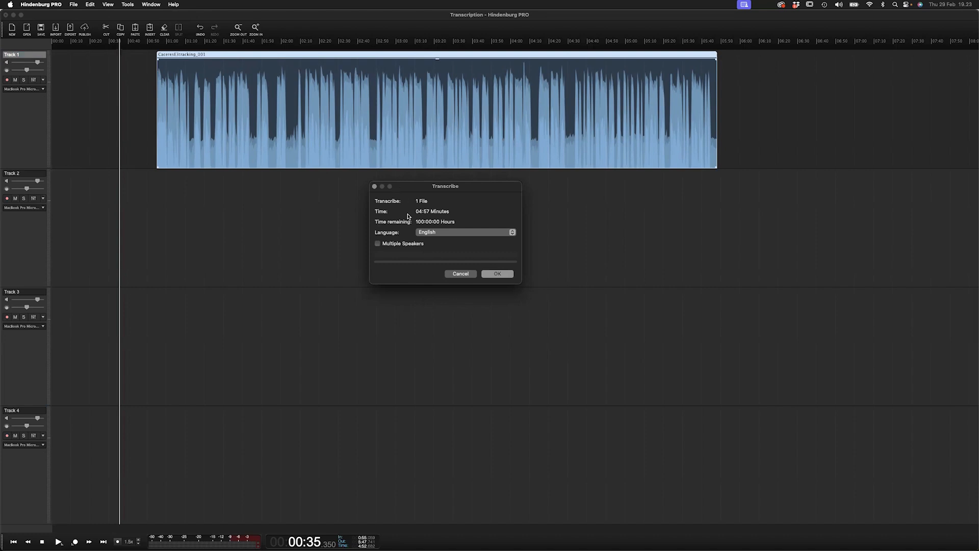
pyautogui.click(379, 244)
pyautogui.click(462, 274)
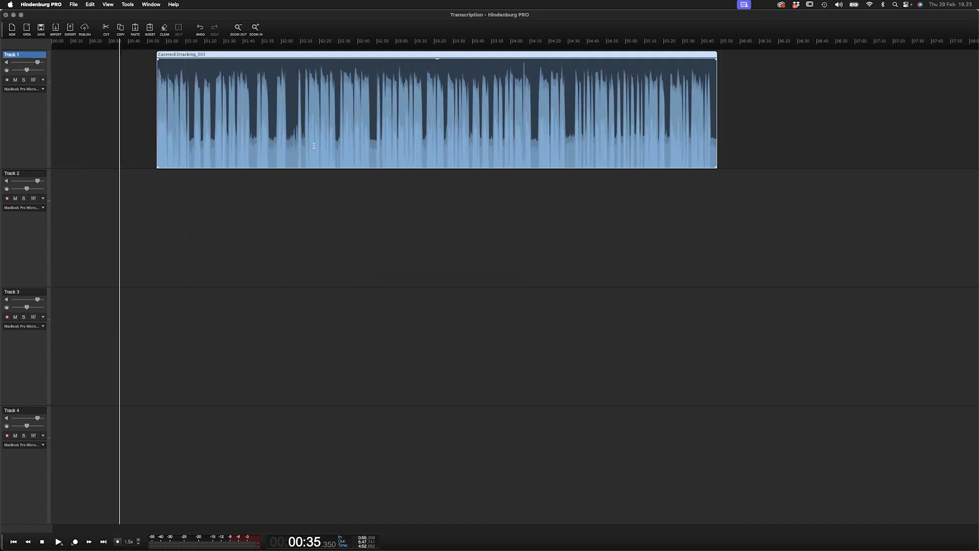
# - Turn on Display Transcription in the recording region's properties
pyautogui.rightClick(317, 109)
pyautogui.click(359, 276)
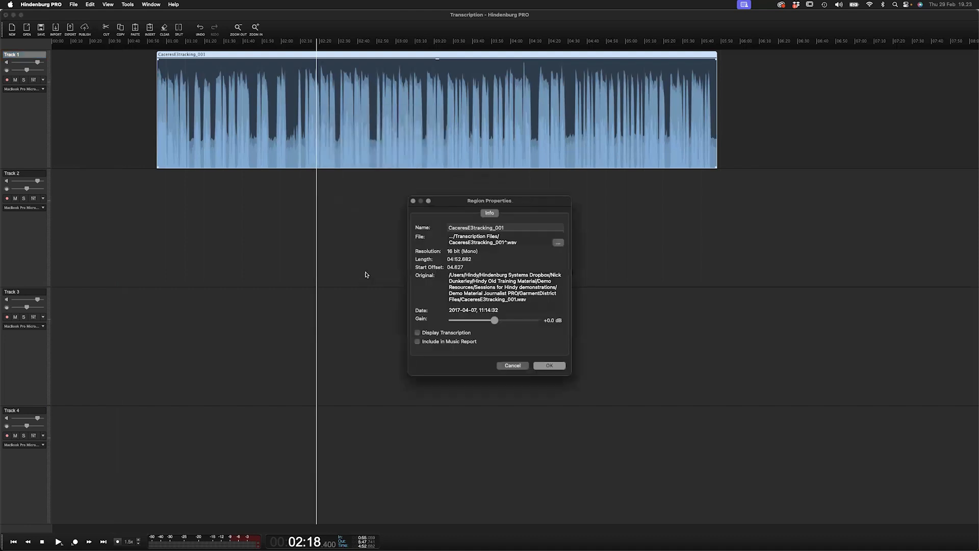
pyautogui.click(418, 333)
pyautogui.click(540, 365)
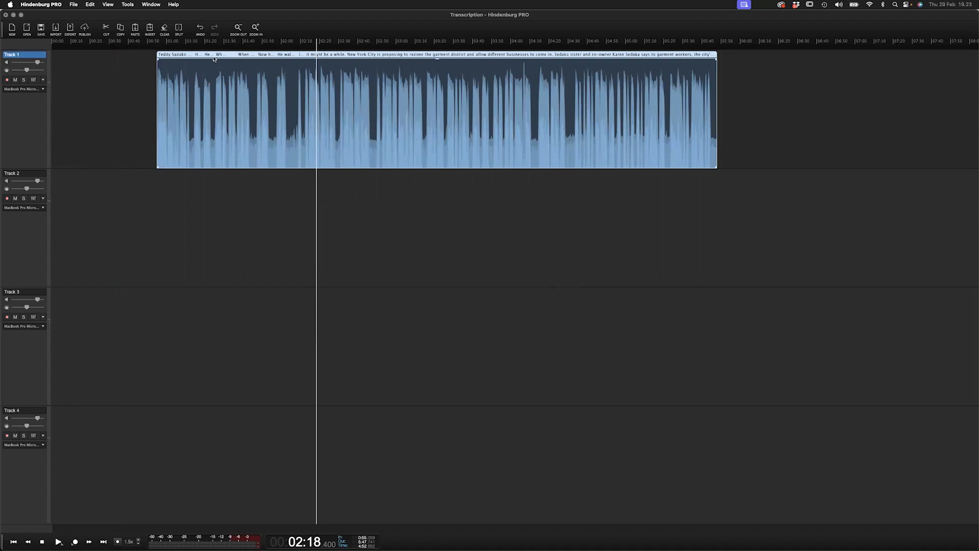
# - Open the Manuscript panel and enlarge it over the timeline
pyautogui.scroll(4, 230, 155)
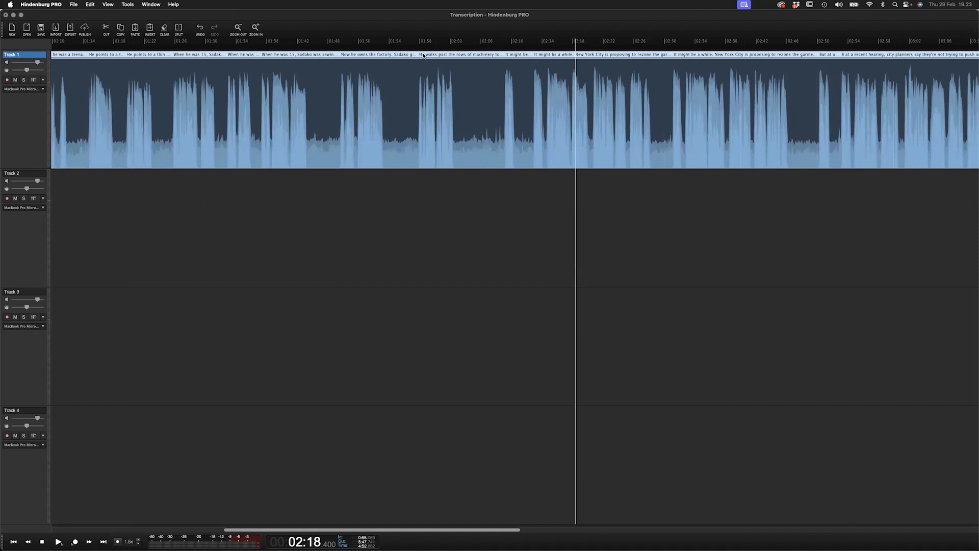
pyautogui.click(108, 5)
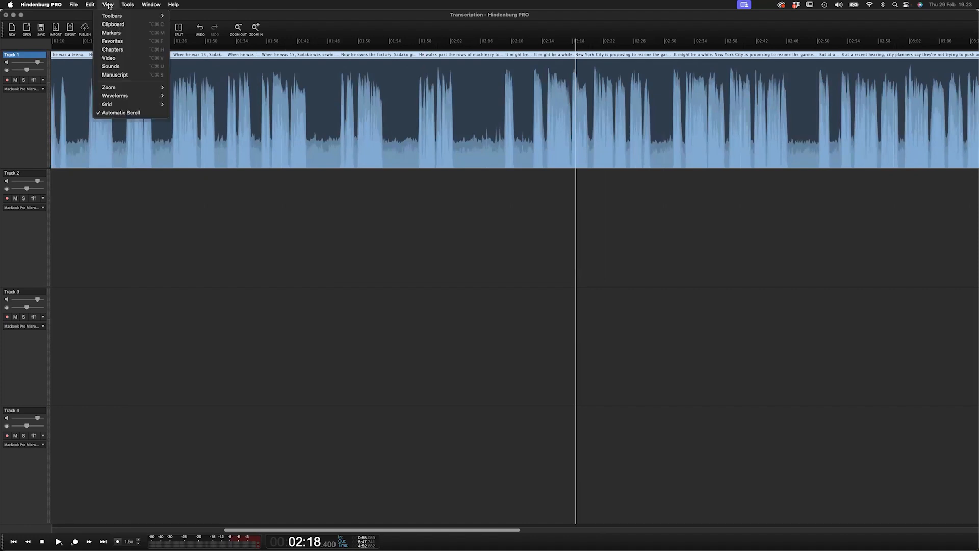
pyautogui.click(115, 75)
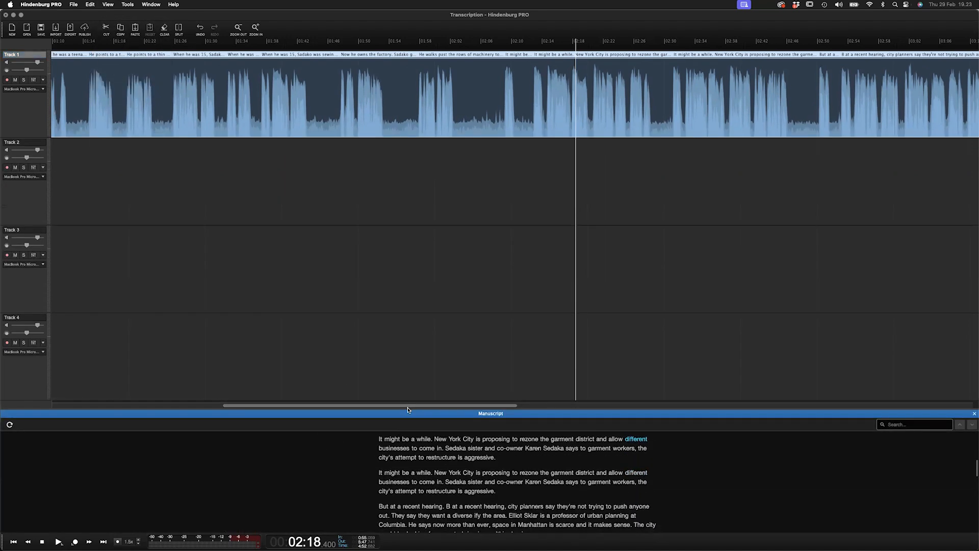
pyautogui.moveTo(408, 409); pyautogui.dragTo(395, 107)
pyautogui.click(38, 70)
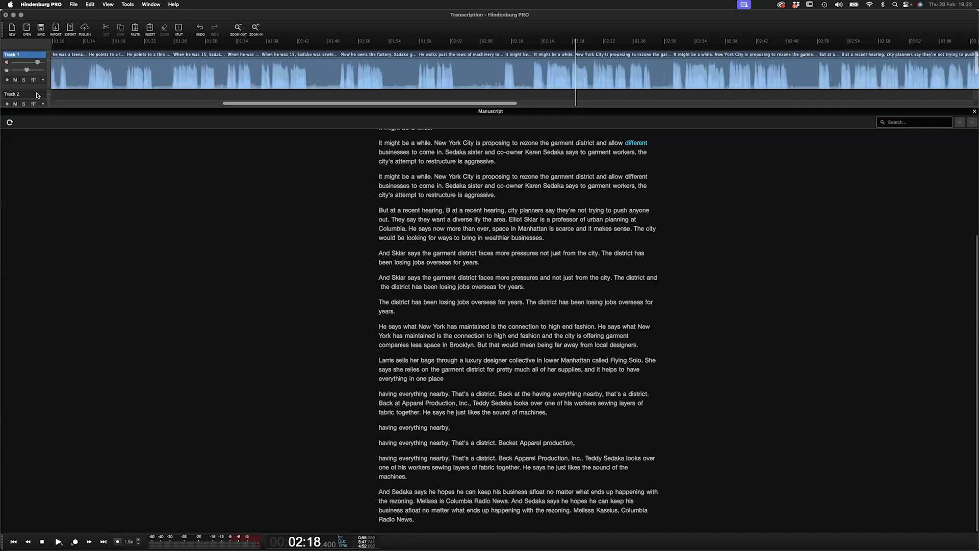
pyautogui.scroll(5, 512, 208)
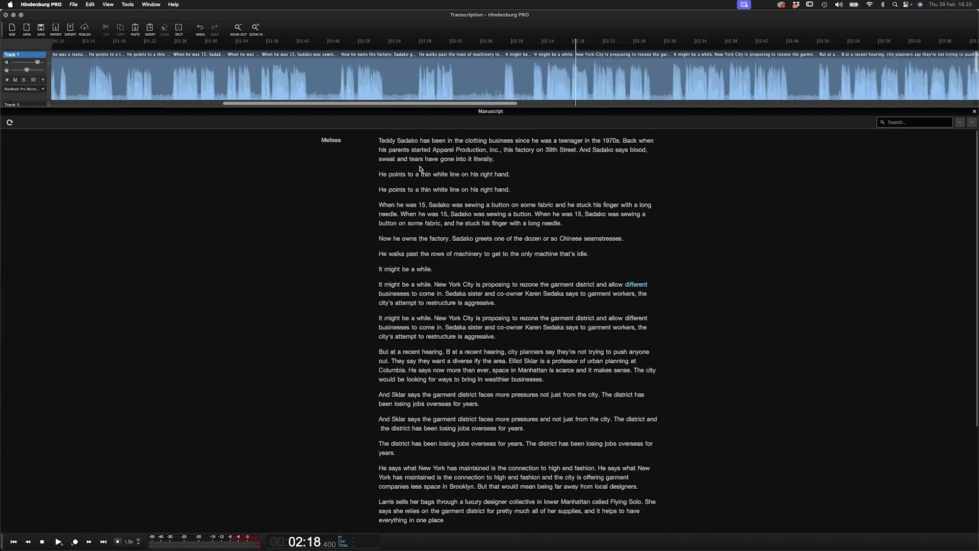
# - Play the recording from the start of the manuscript's first paragraph
pyautogui.click(383, 148)
pyautogui.press('space')
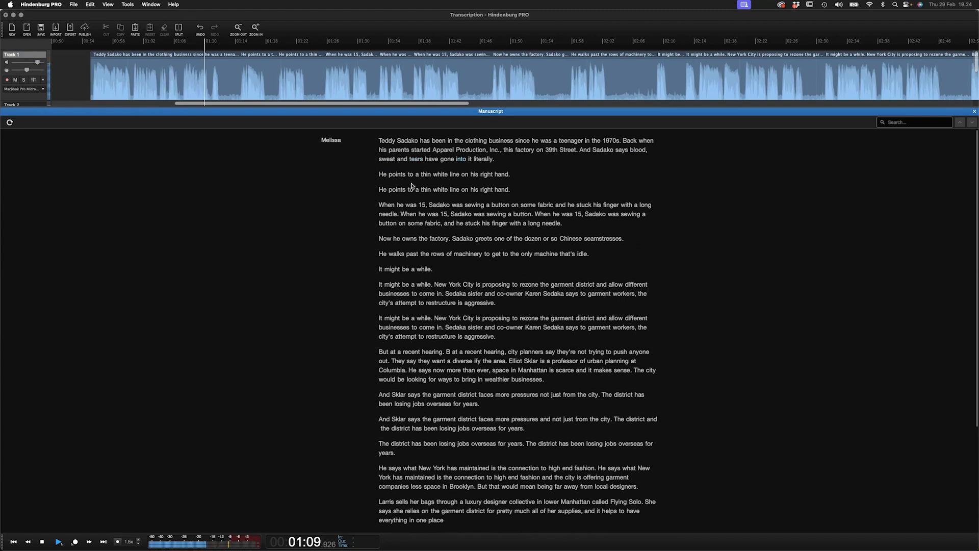
pyautogui.press('space')
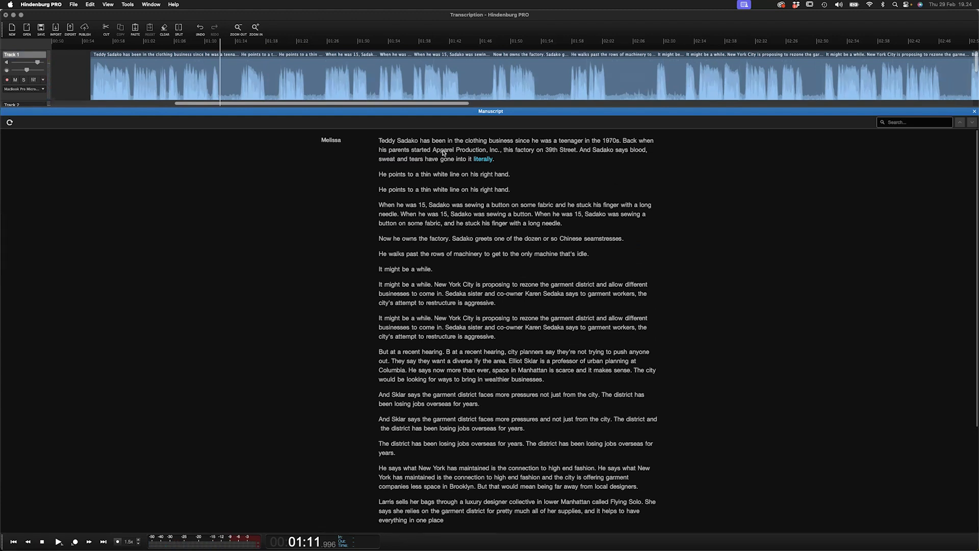
# - Correct the word 'Apparel' to 'Apple' in the manuscript's first paragraph
pyautogui.click(423, 149)
pyautogui.click(435, 150)
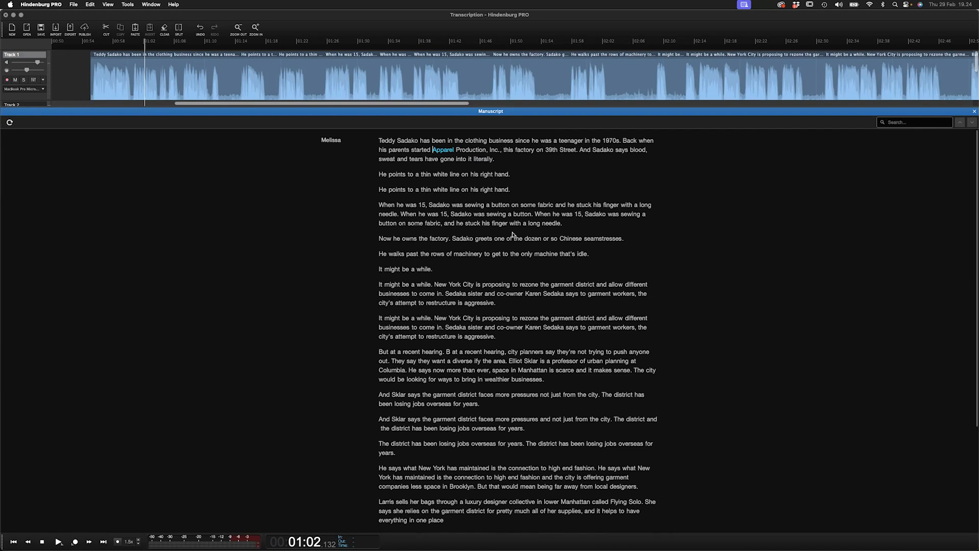
pyautogui.hotkey('alt', 'shift', 'Right')
pyautogui.write('Apple')
pyautogui.hotkey('alt', 'Left')
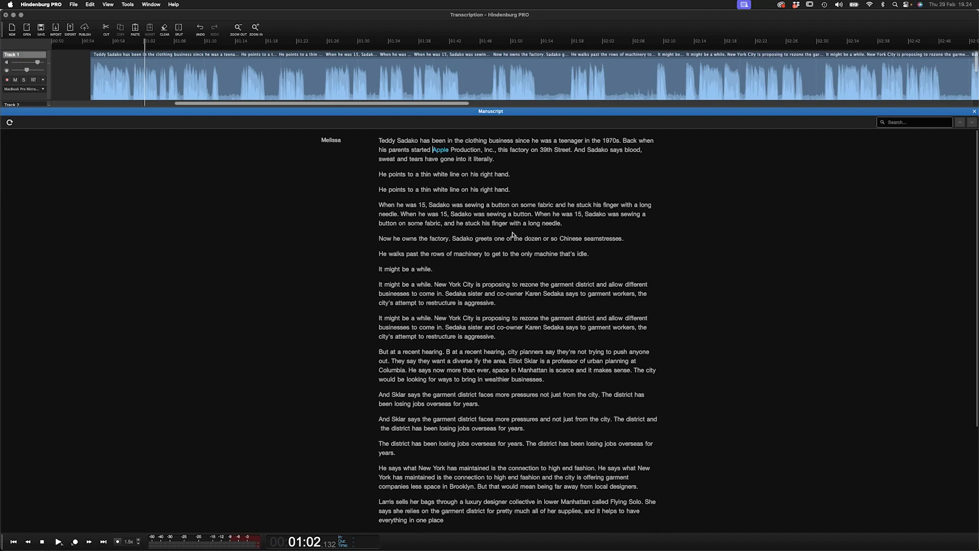
# - Cut the duplicated sentence 'He points to a thin white line on his right hand.' from the manuscript
pyautogui.press('space')
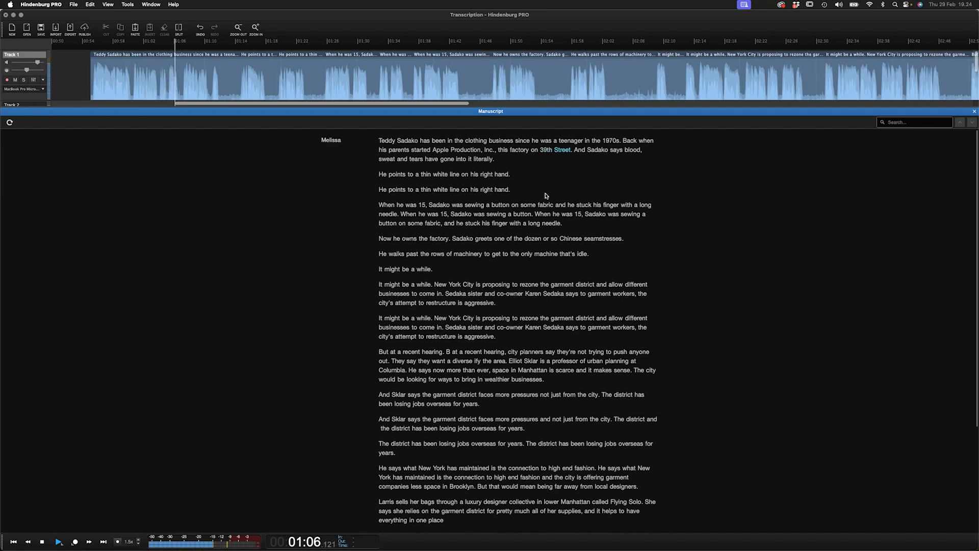
pyautogui.click(380, 175)
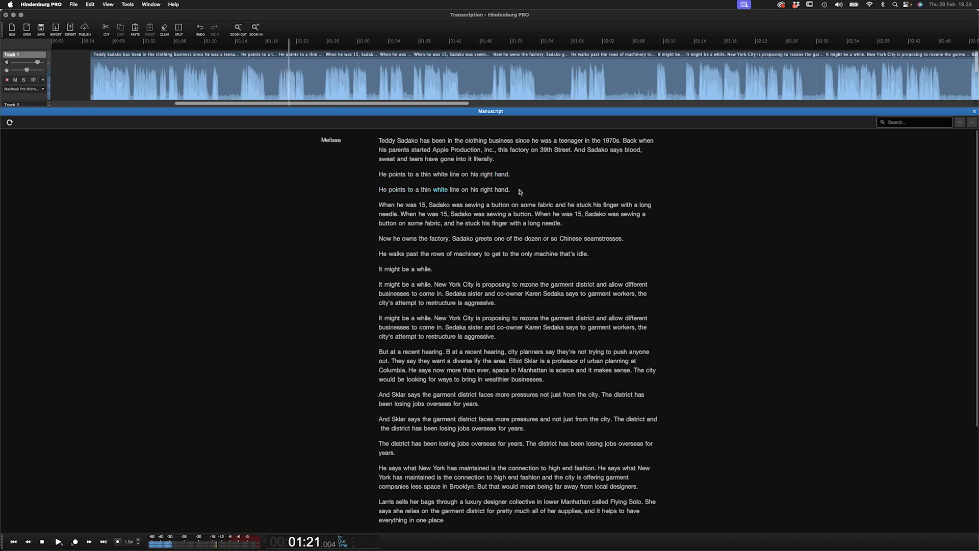
pyautogui.moveTo(515, 193); pyautogui.dragTo(378, 194)
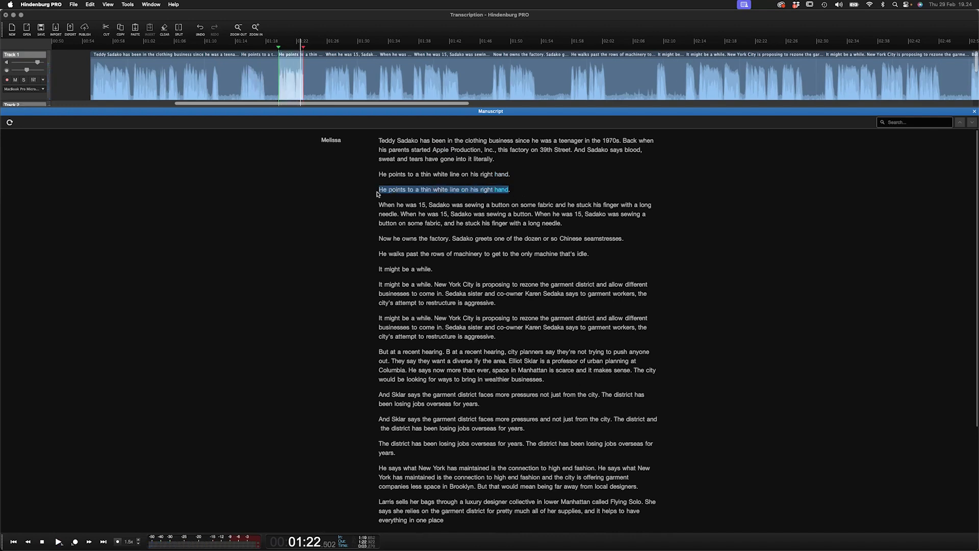
pyautogui.rightClick(395, 193)
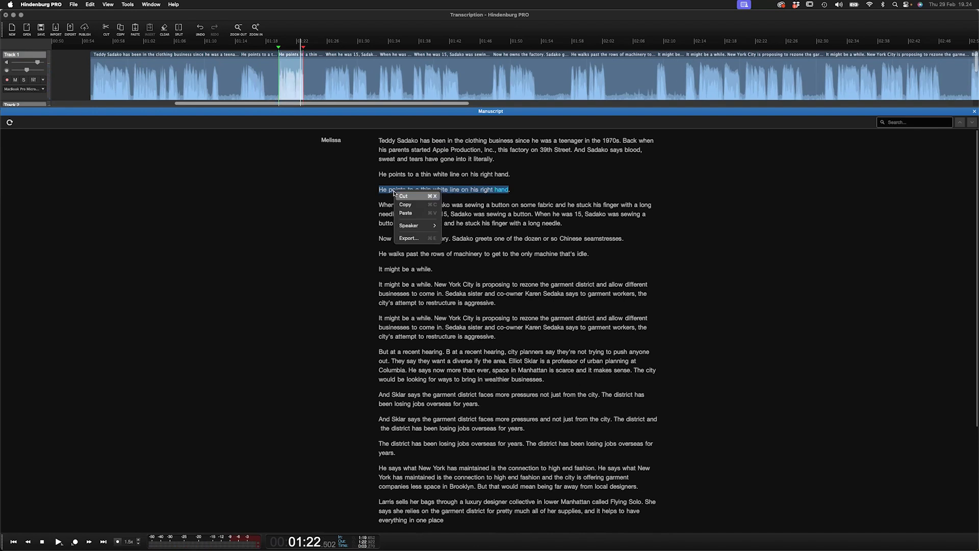
pyautogui.click(401, 196)
pyautogui.click(388, 176)
pyautogui.press('space')
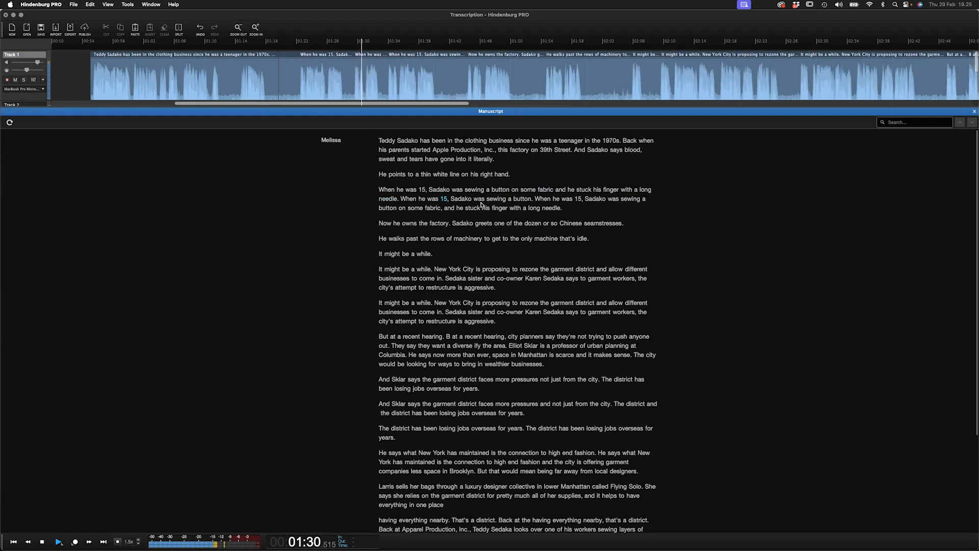
# - Cut the first 'When he was 15, Sadako was sewing a button... long needle.' sentence from the manuscript
pyautogui.doubleClick(388, 198)
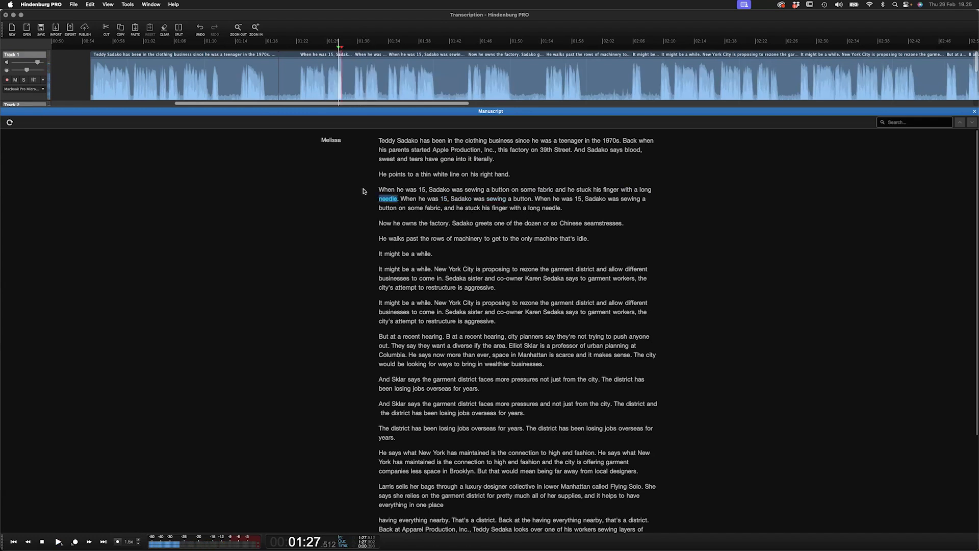
pyautogui.moveTo(386, 199); pyautogui.dragTo(388, 192)
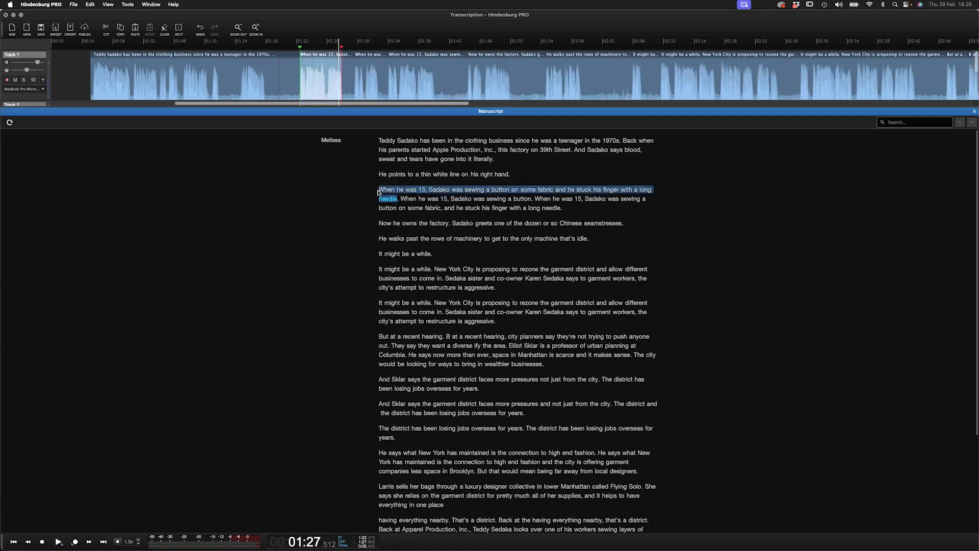
pyautogui.rightClick(388, 193)
pyautogui.click(401, 196)
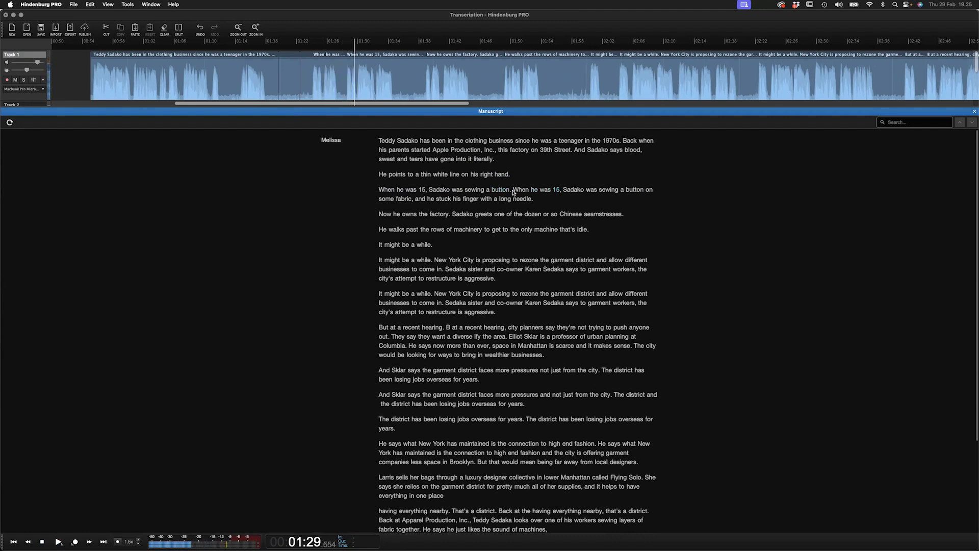
# - Cut the repeated phrase 'When he was 15, Sadako was sewing a button.' from the paragraph
pyautogui.moveTo(513, 192); pyautogui.dragTo(388, 195)
pyautogui.rightClick(390, 192)
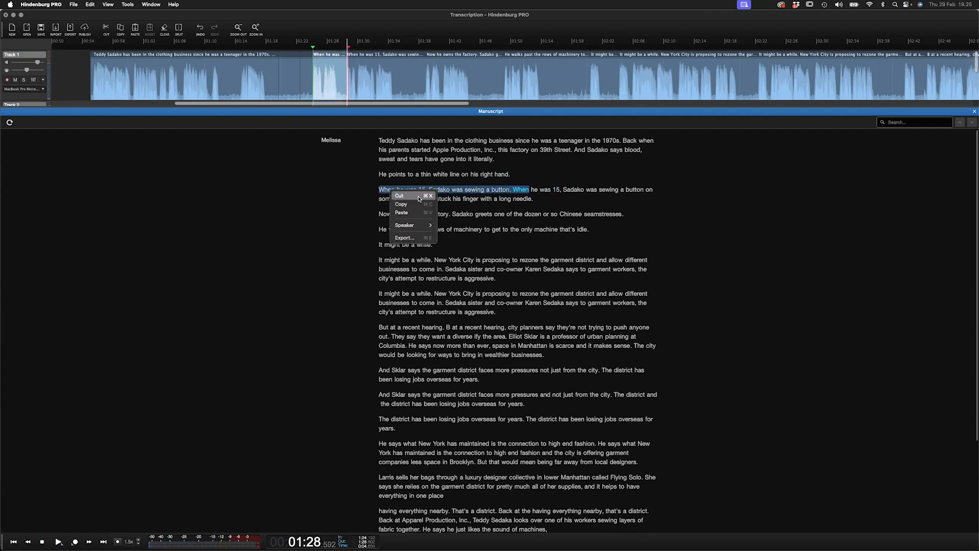
pyautogui.click(419, 196)
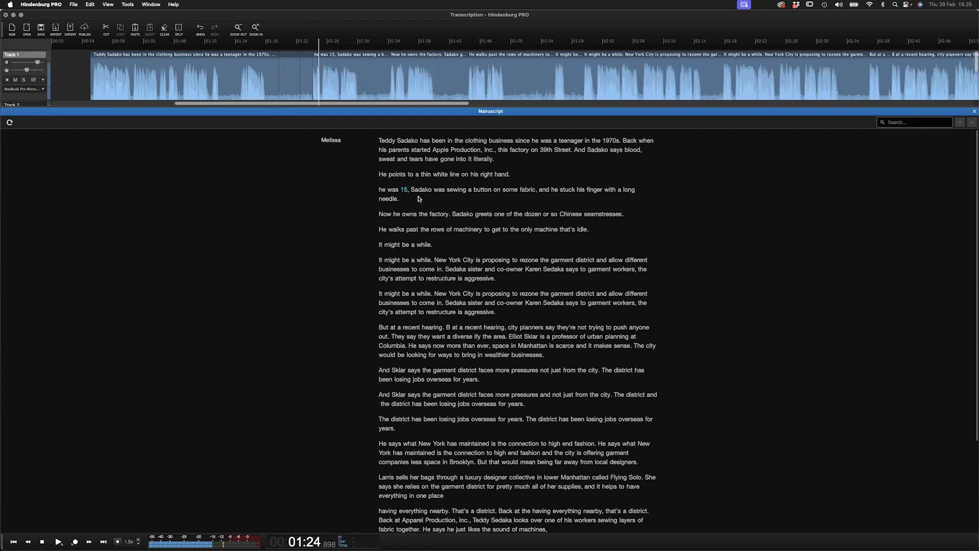
pyautogui.press('super+z')
pyautogui.moveTo(512, 191); pyautogui.dragTo(381, 190)
pyautogui.rightClick(383, 190)
pyautogui.click(397, 196)
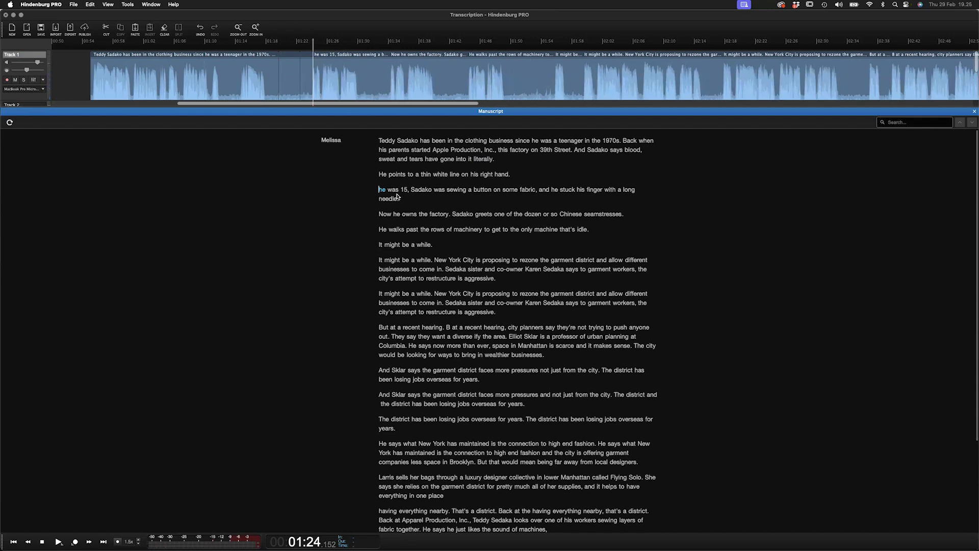
# - Extend the start of the trimmed audio segment on the timeline to restore the word 'When'
pyautogui.press('space')
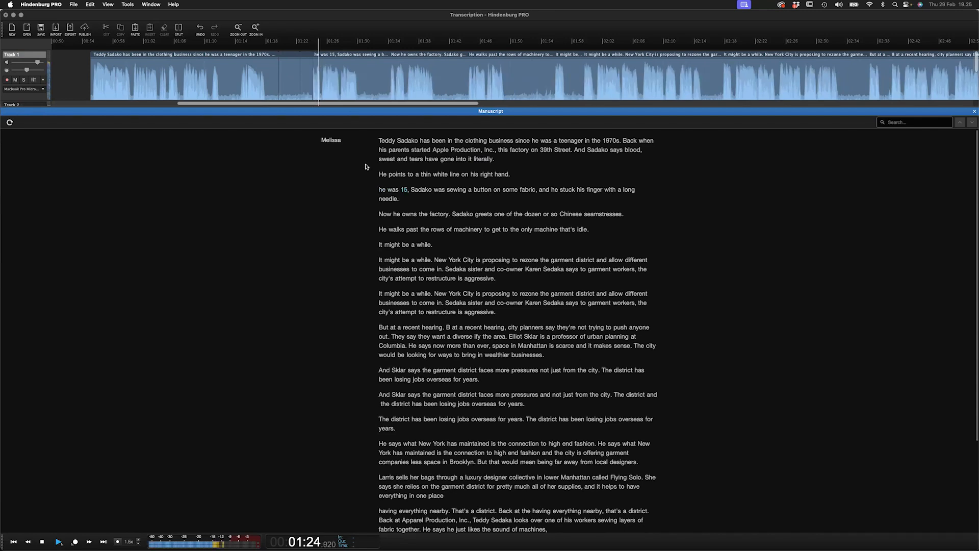
pyautogui.scroll(5, 308, 77)
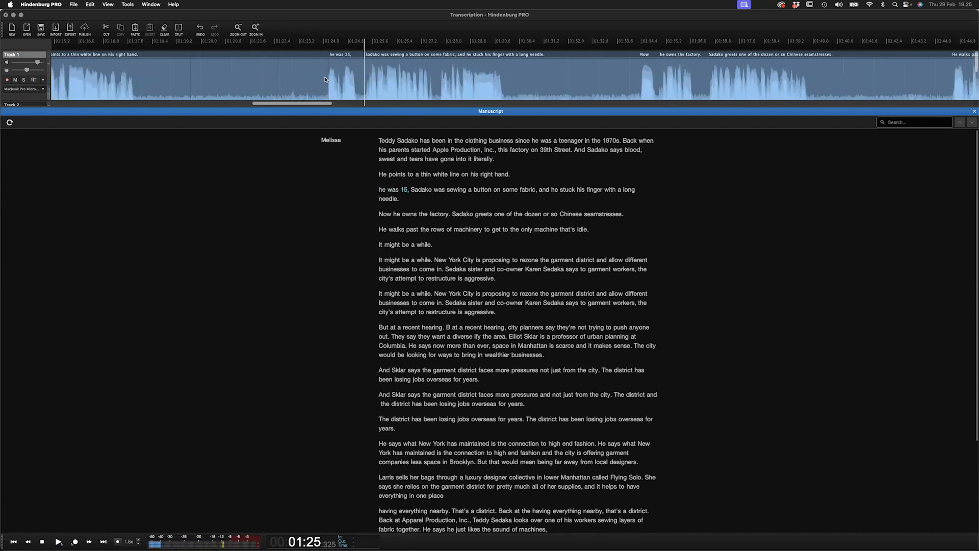
pyautogui.doubleClick(329, 73)
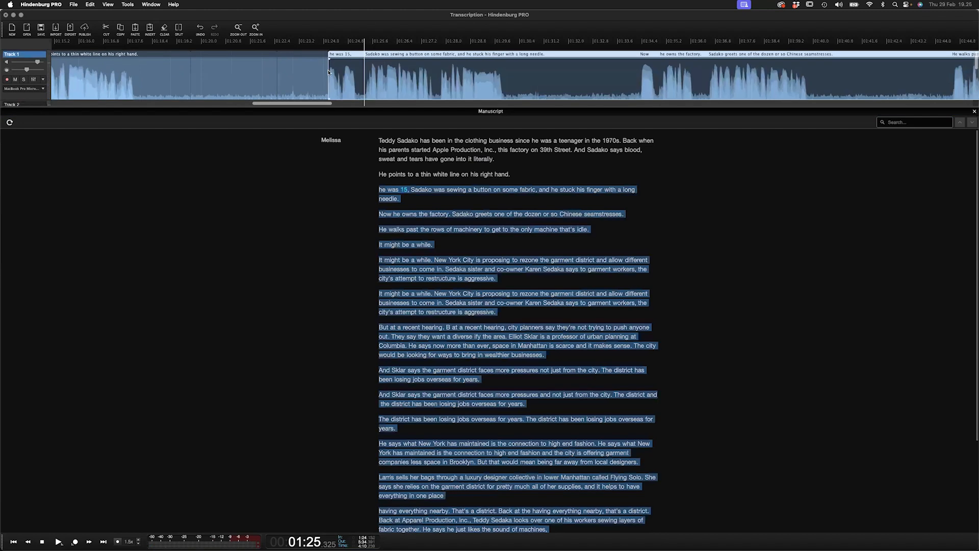
pyautogui.moveTo(327, 82)
pyautogui.mouseDown()
pyautogui.moveTo(315, 82)
pyautogui.moveTo(339, 83)
pyautogui.moveTo(313, 86)
pyautogui.mouseUp()
pyautogui.click(304, 94)
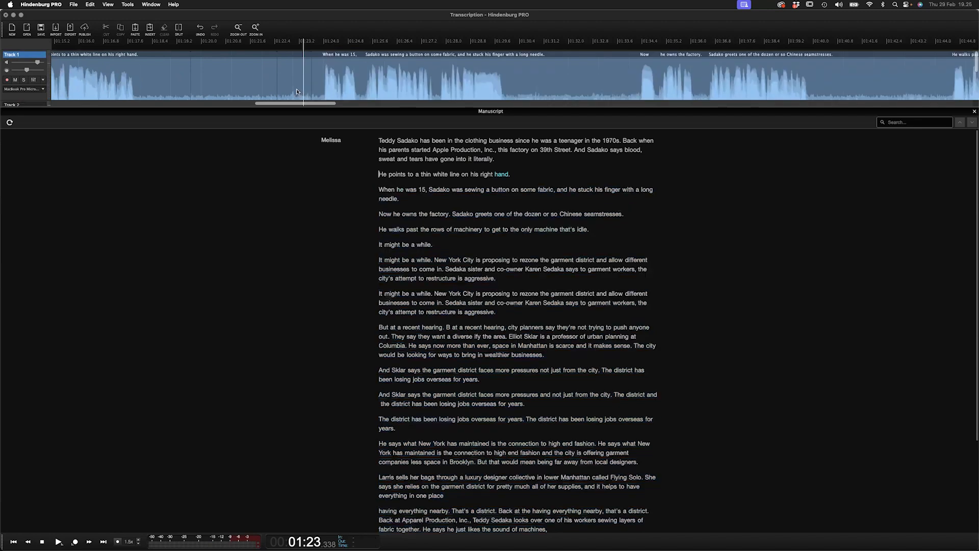
pyautogui.press('space')
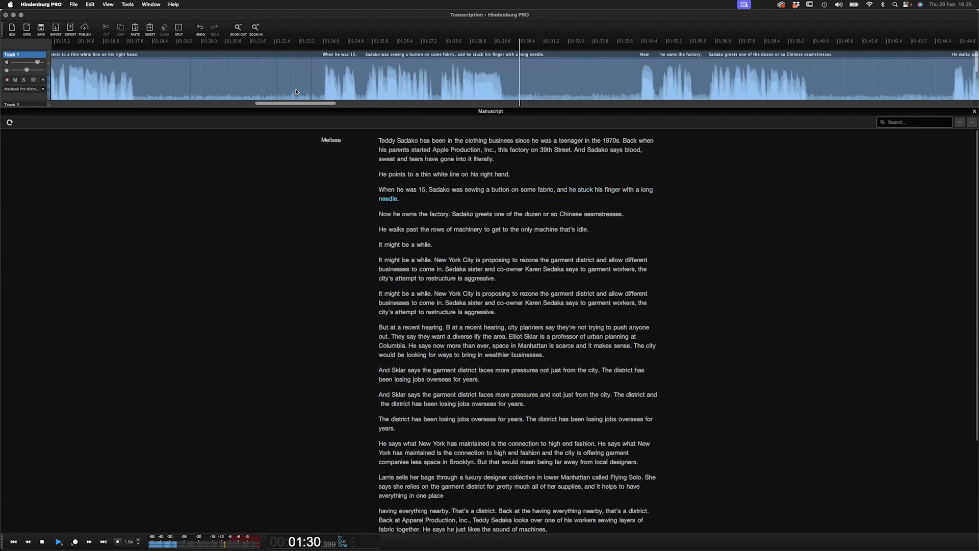
pyautogui.press('space')
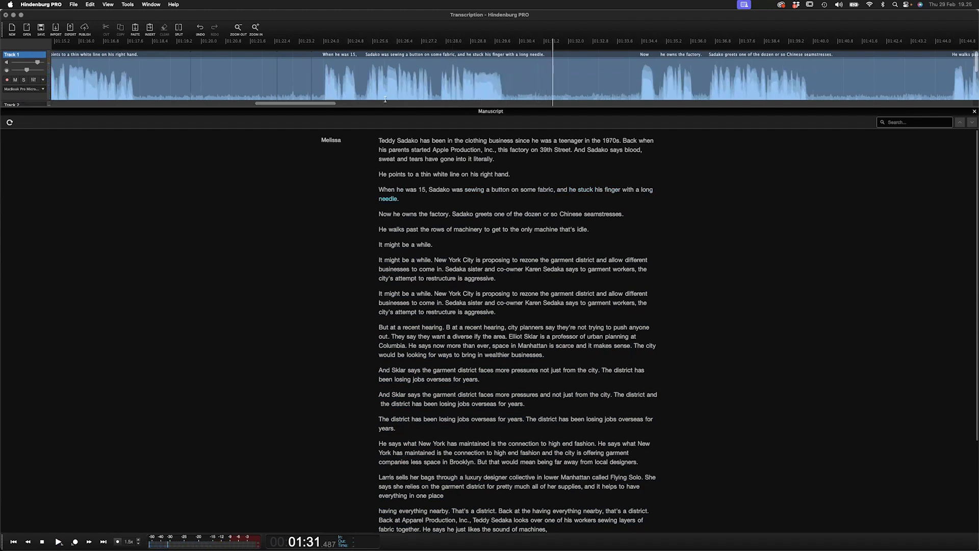
# - Shrink the Manuscript panel and select the word 'Sadako' in the 'Now he owns the factory' paragraph
pyautogui.moveTo(387, 107); pyautogui.dragTo(64, 119)
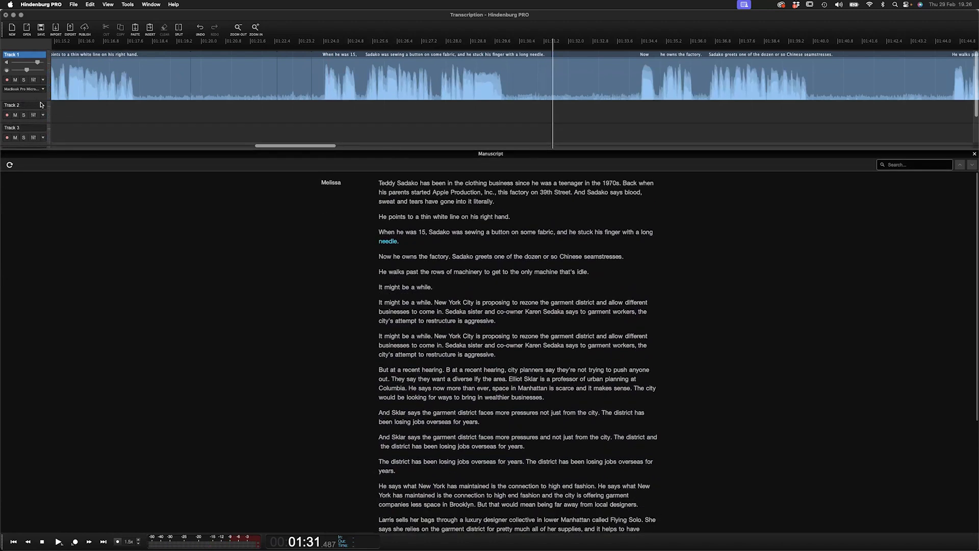
pyautogui.click(42, 105)
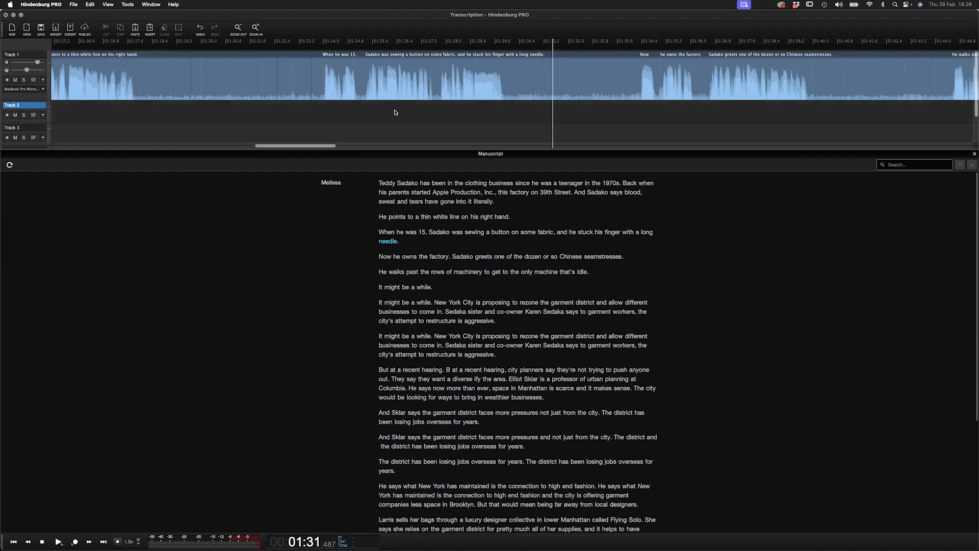
pyautogui.click(31, 100)
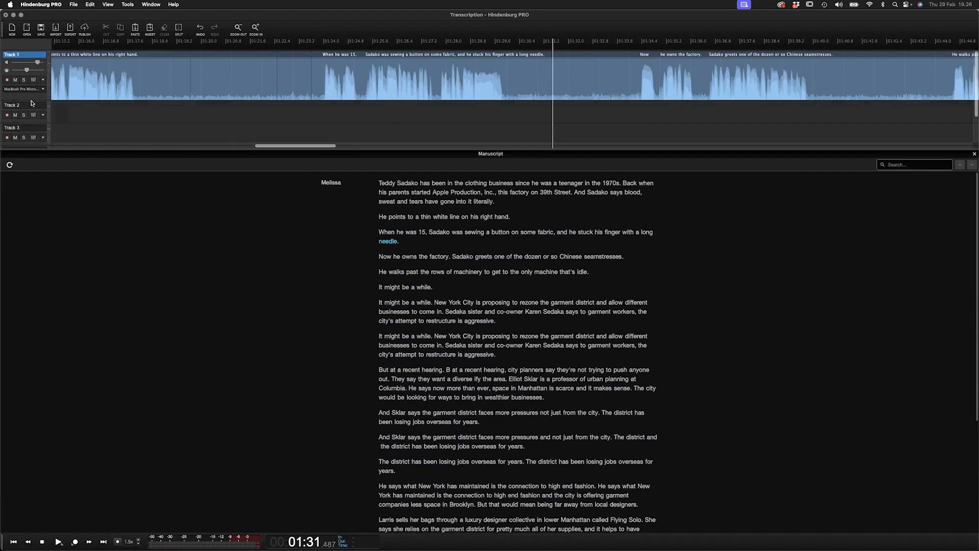
pyautogui.click(454, 256)
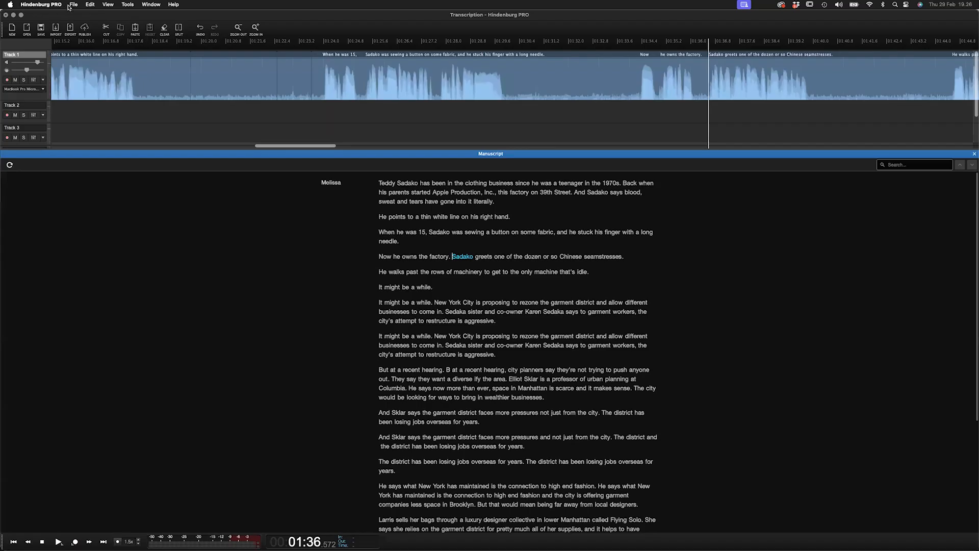
# - Open the recent session '6 Clipboards and Favorites'
pyautogui.click(69, 6)
pyautogui.moveTo(110, 63)
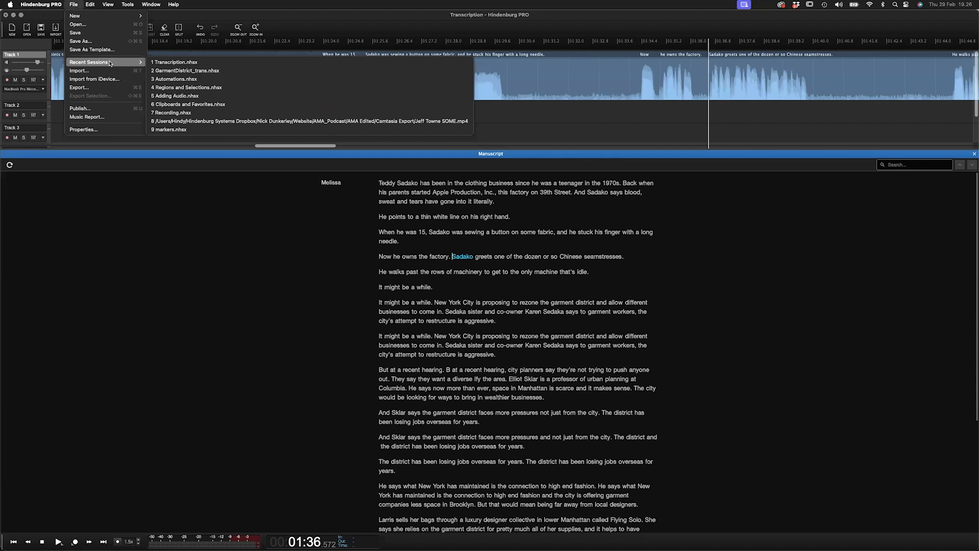
pyautogui.click(207, 104)
pyautogui.click(519, 206)
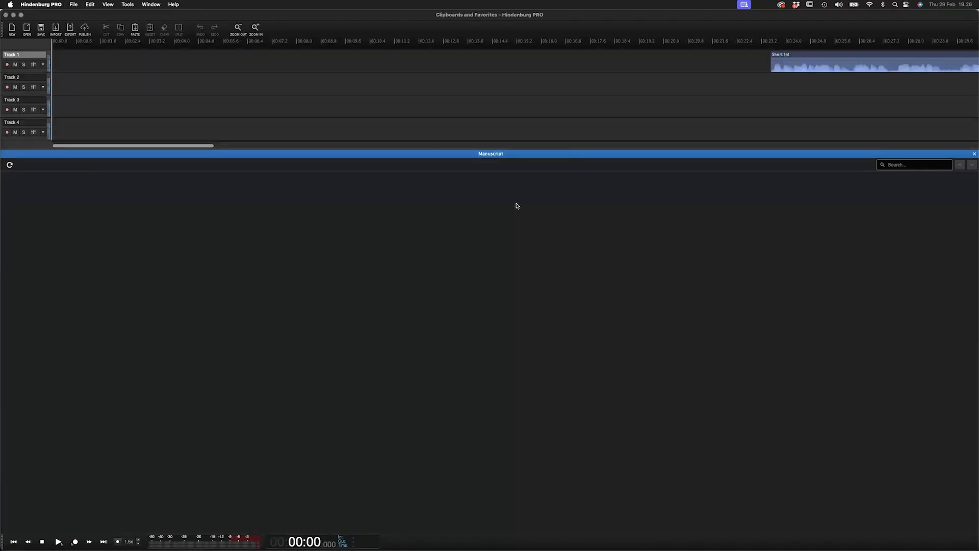
# - Close the Manuscript panel and play the 'Short Int' interview from around 0:35
pyautogui.click(975, 155)
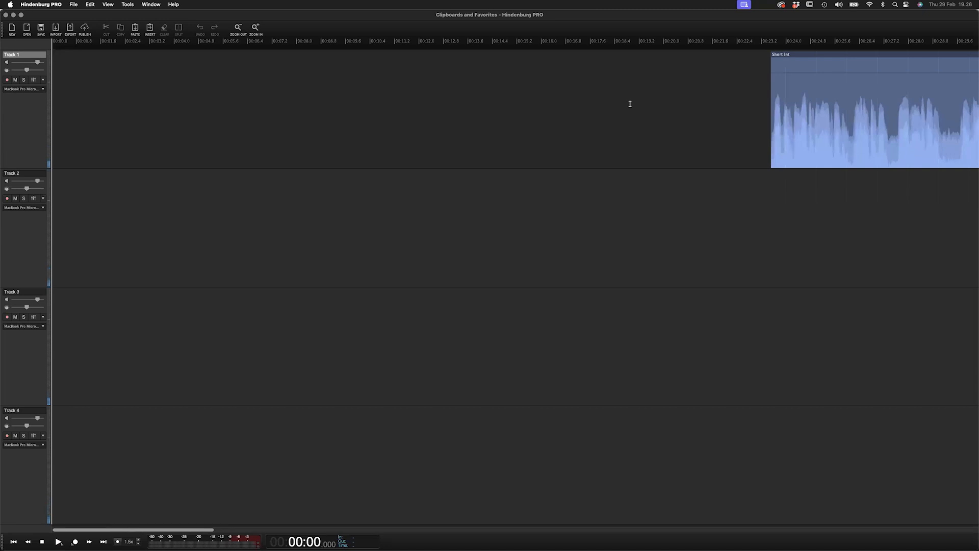
pyautogui.scroll(-8, 630, 104)
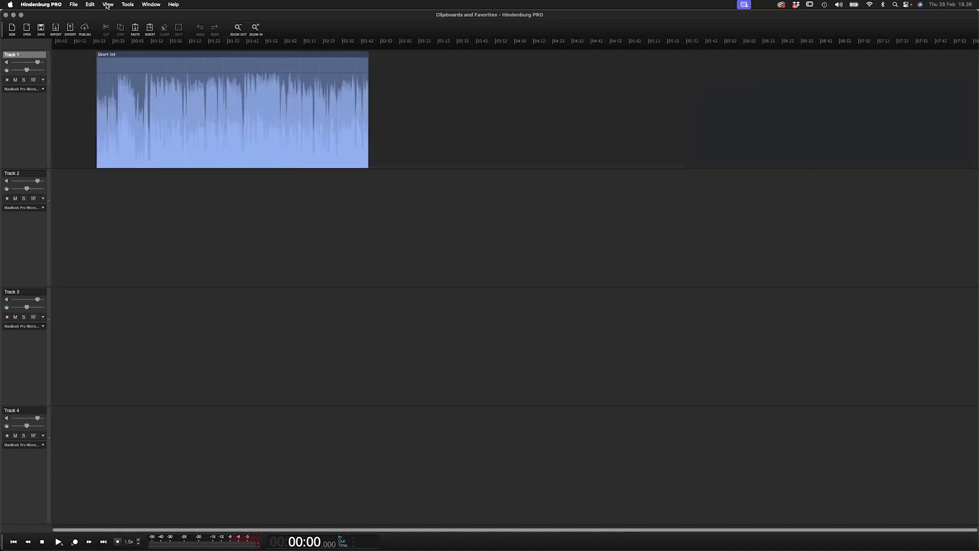
pyautogui.click(118, 148)
pyautogui.scroll(3, 118, 148)
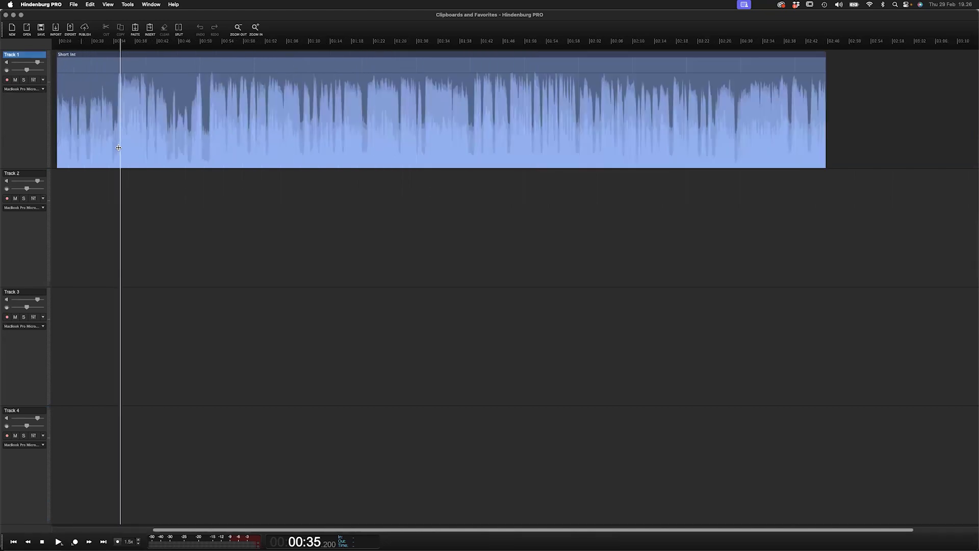
pyautogui.hscroll(-4, 114, 146)
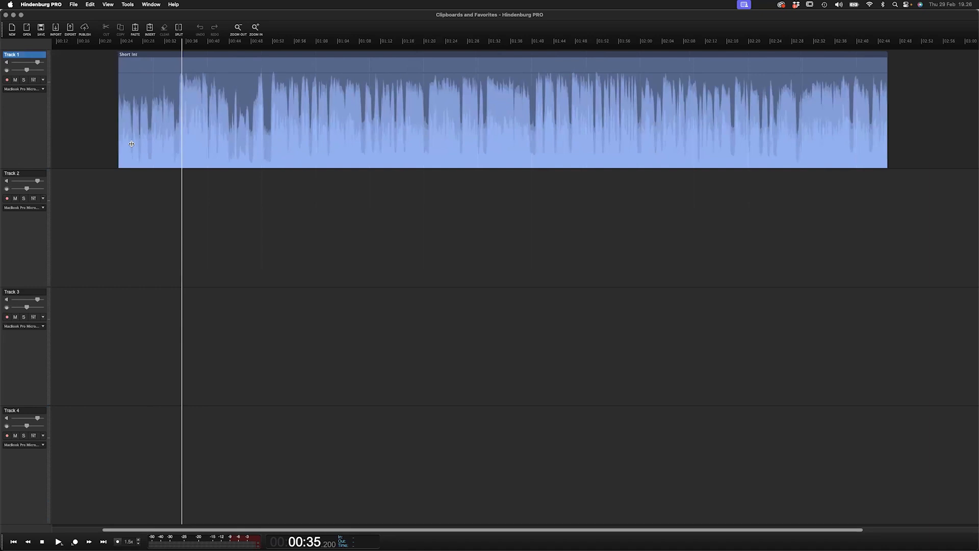
pyautogui.scroll(2, 177, 144)
pyautogui.click(173, 148)
pyautogui.press('space')
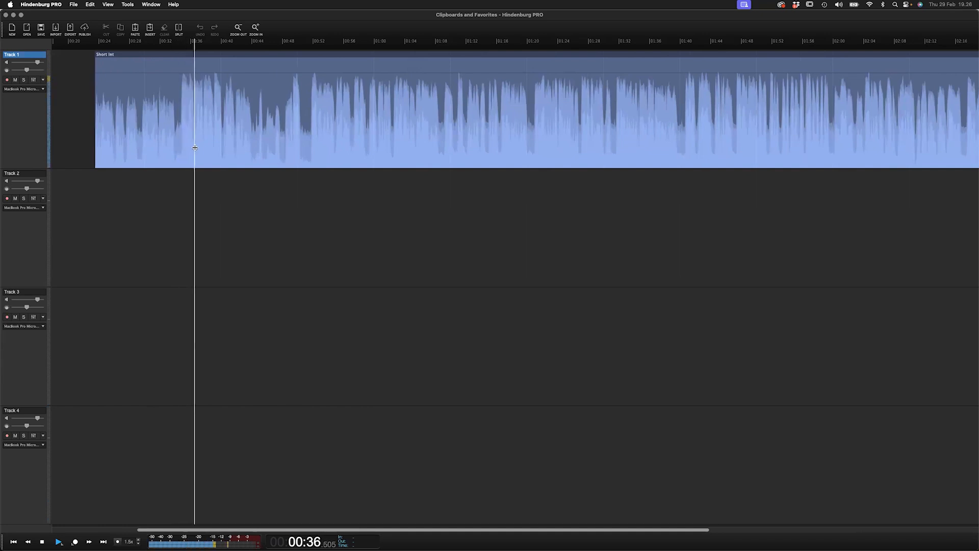
# - Select the section from about 0:40 to 0:44 and split it into its own region
pyautogui.scroll(2, 240, 134)
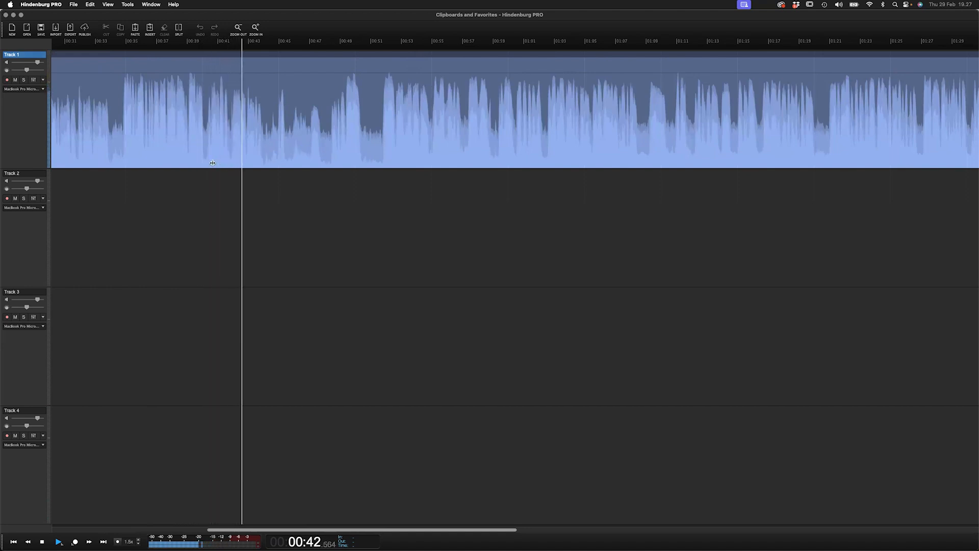
pyautogui.moveTo(204, 156); pyautogui.dragTo(268, 150)
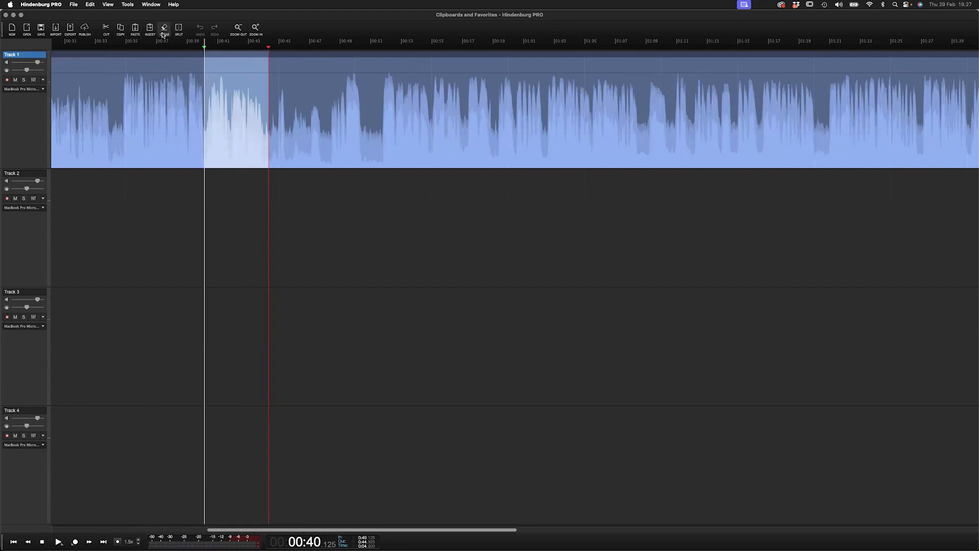
pyautogui.click(179, 29)
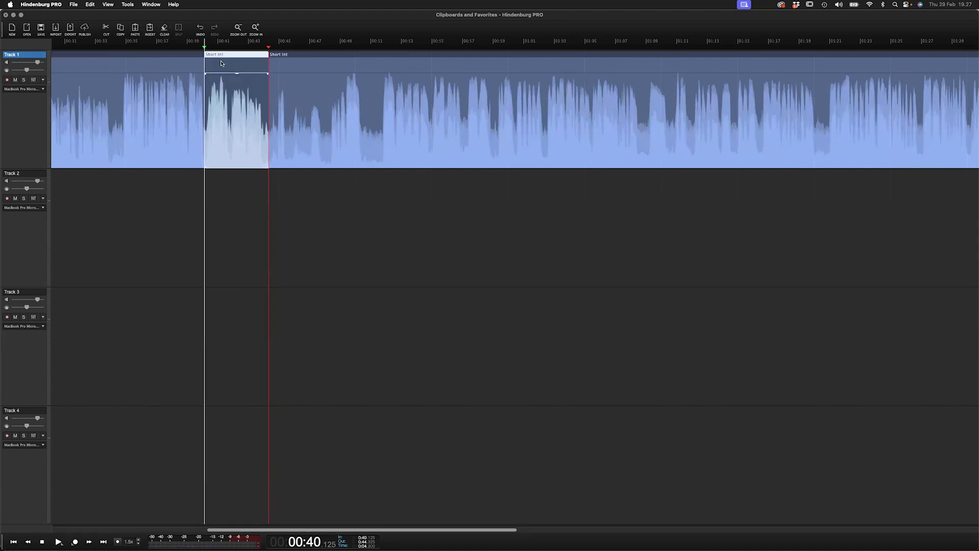
# - Move the split region down to Track 2, play on, and move a later section to Track 2
pyautogui.moveTo(226, 56); pyautogui.dragTo(229, 230)
pyautogui.click(280, 187)
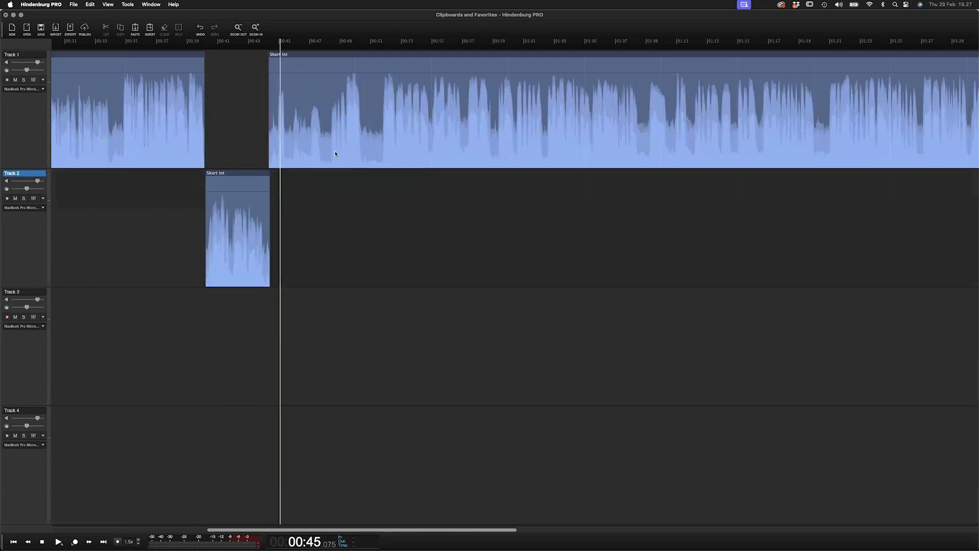
pyautogui.click(336, 153)
pyautogui.press('space')
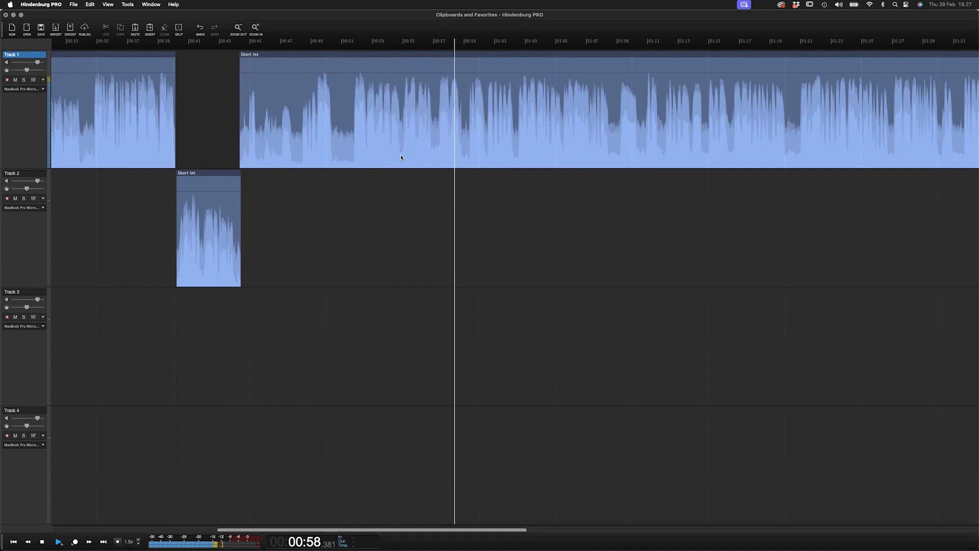
pyautogui.moveTo(401, 157); pyautogui.dragTo(488, 227)
pyautogui.press('t')
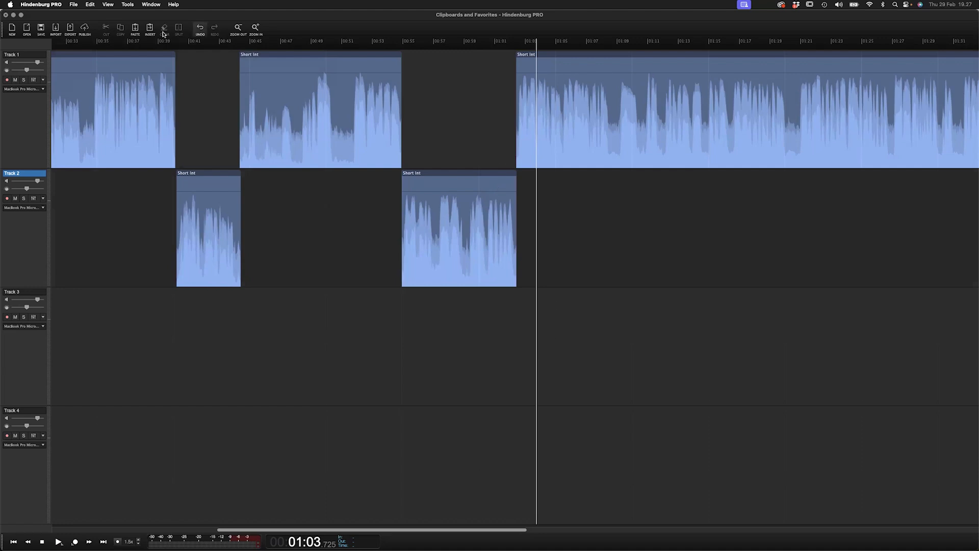
# - Open the Clipboard panel and widen it
pyautogui.click(108, 5)
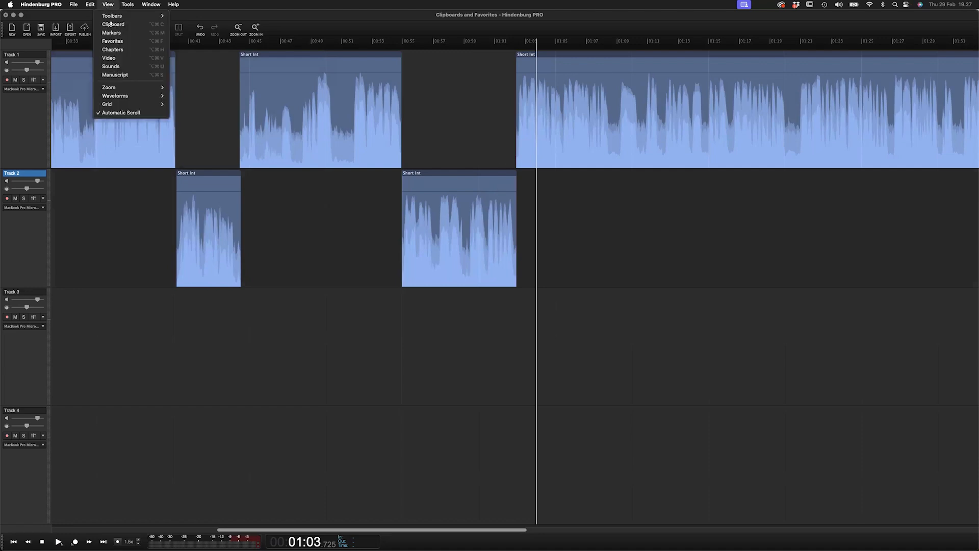
pyautogui.click(129, 25)
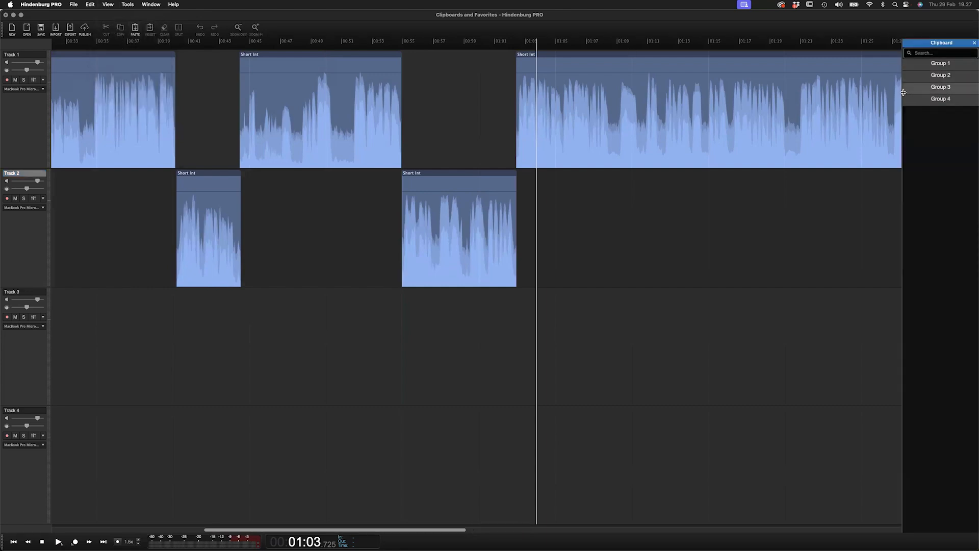
pyautogui.moveTo(903, 92); pyautogui.dragTo(820, 100)
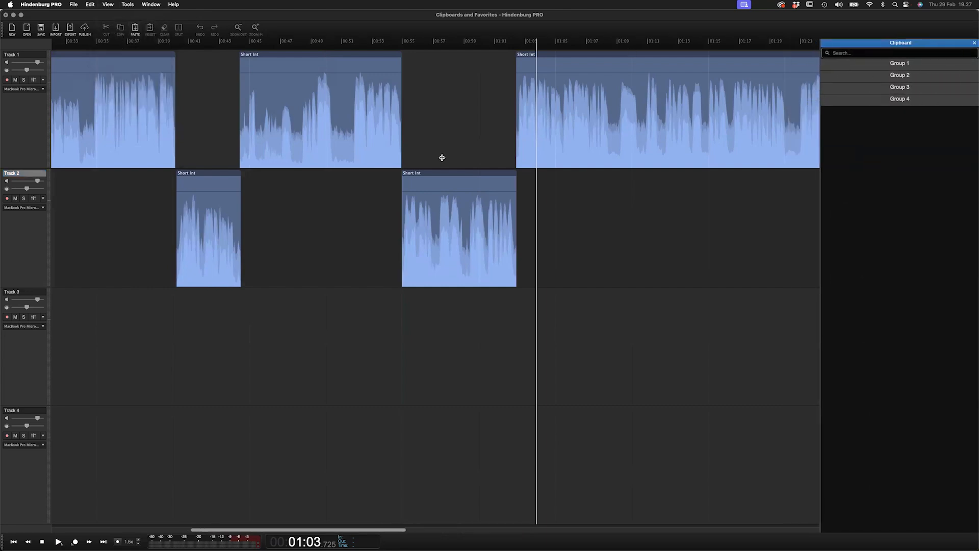
# - Undo the two moves to Track 2
pyautogui.click(471, 174)
pyautogui.press('super+z')
pyautogui.press('super+z')
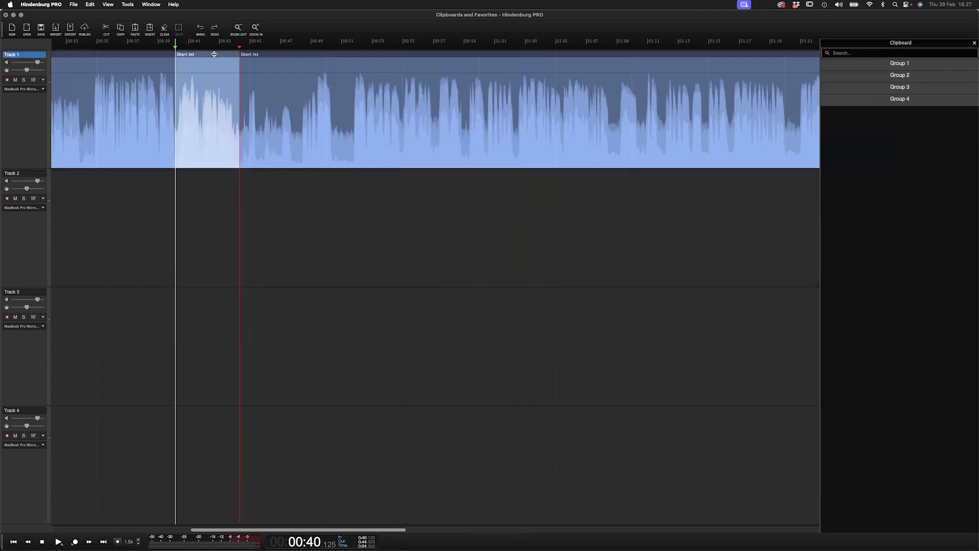
pyautogui.moveTo(351, 55); pyautogui.dragTo(932, 63)
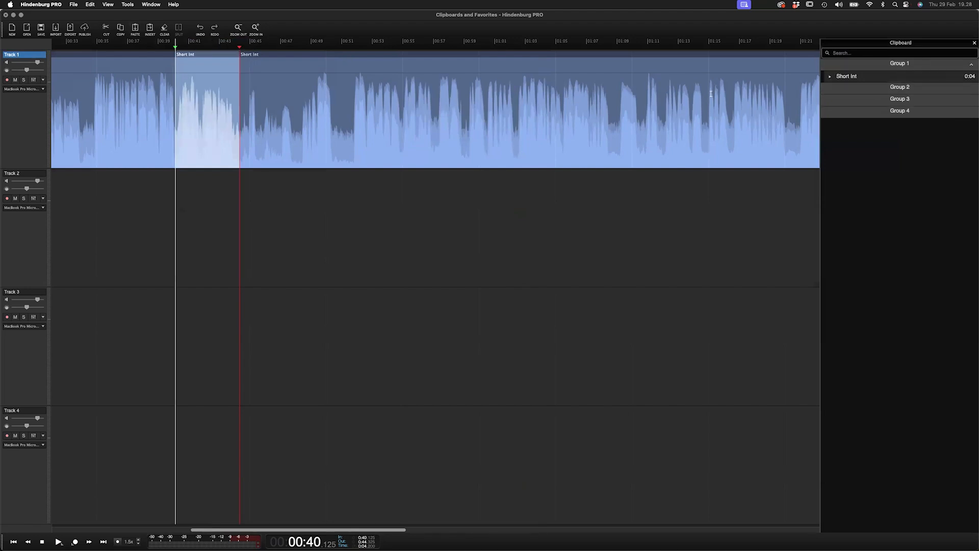
pyautogui.click(865, 78)
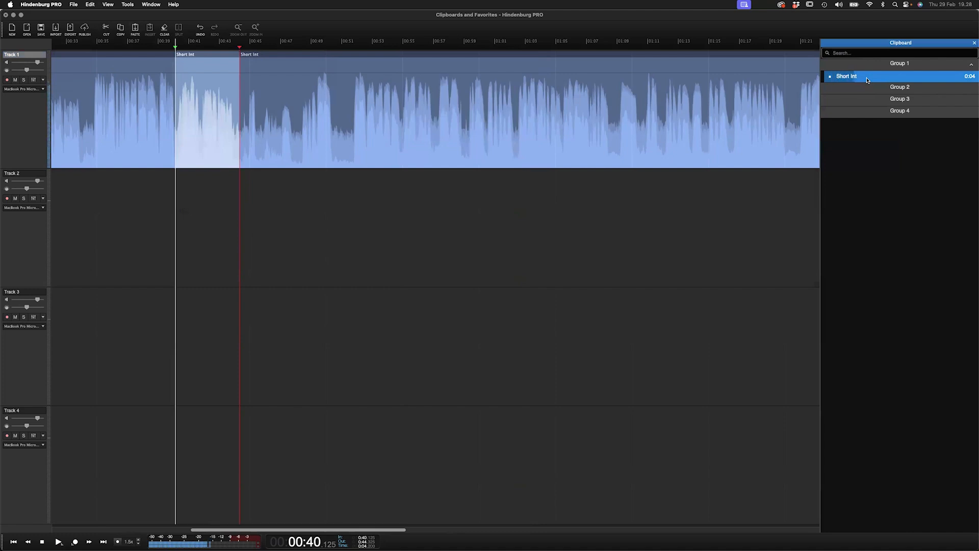
pyautogui.doubleClick(867, 80)
pyautogui.write('I')
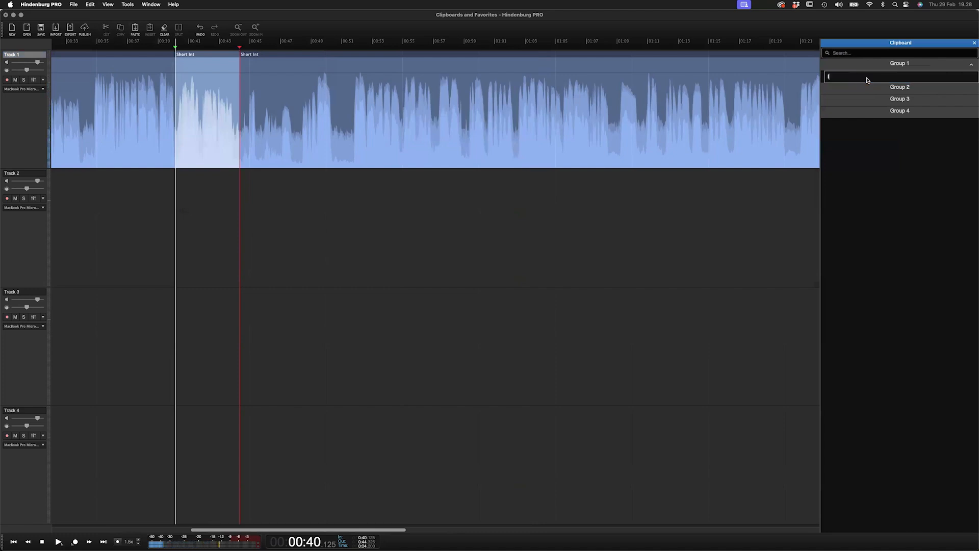
pyautogui.write('m Karen S')
pyautogui.press('Return')
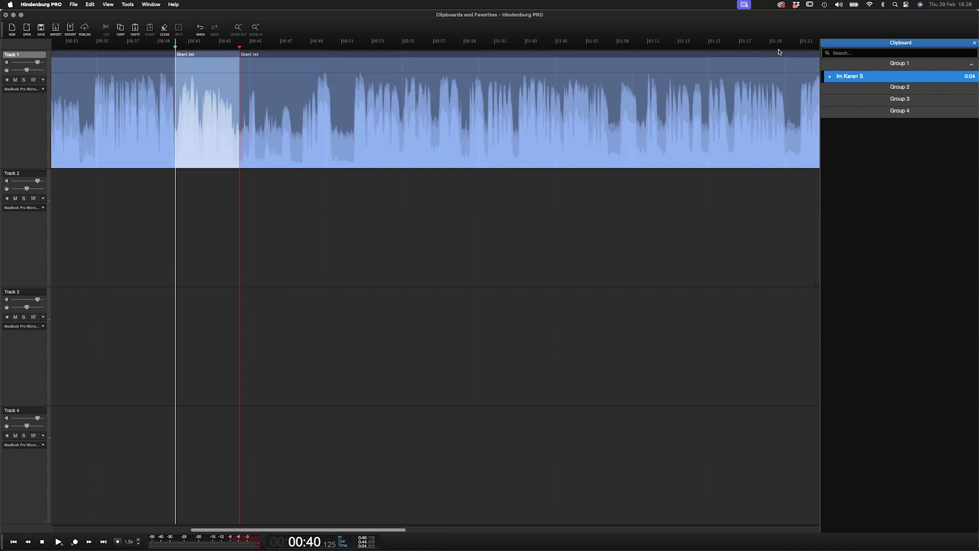
# - Select a section from about 0:55 to 1:02, add it to Clipboard Group 2 and name it 'Broklyn'
pyautogui.click(364, 140)
pyautogui.press('space')
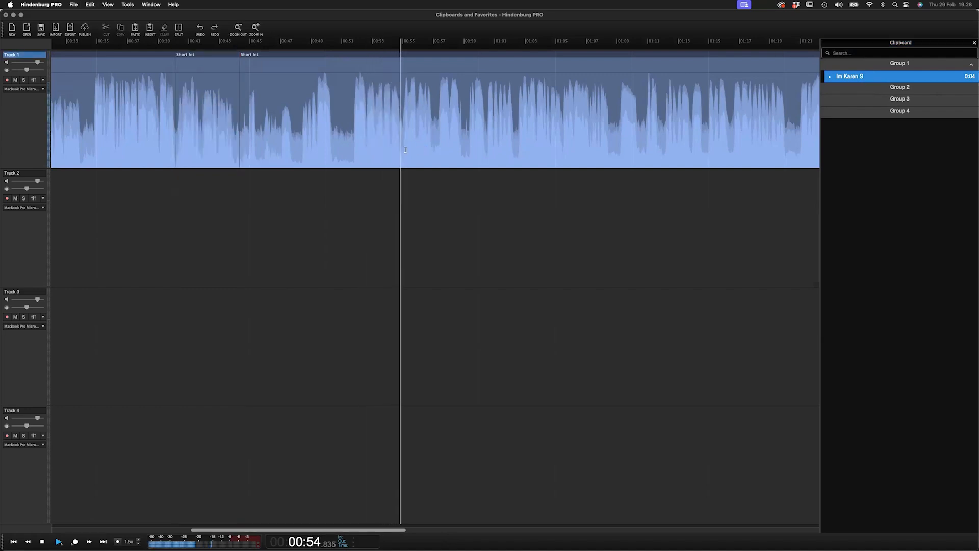
pyautogui.moveTo(402, 153); pyautogui.dragTo(515, 134)
pyautogui.moveTo(480, 55); pyautogui.dragTo(849, 102)
pyautogui.write('Broklyn')
pyautogui.press('Return')
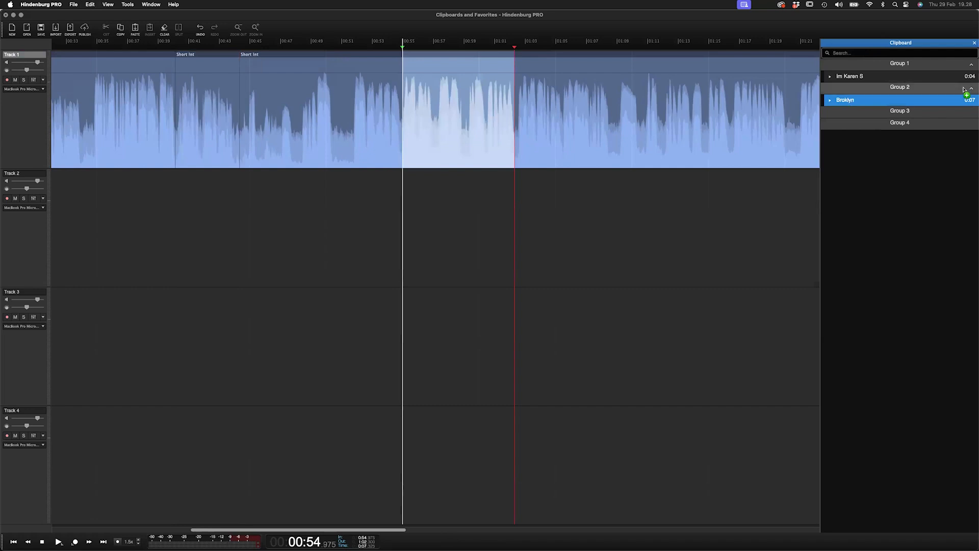
# - Rename Clipboard Group 1 to 'Karen' and Group 2 to 'Teddy'
pyautogui.doubleClick(890, 63)
pyautogui.write('Karen')
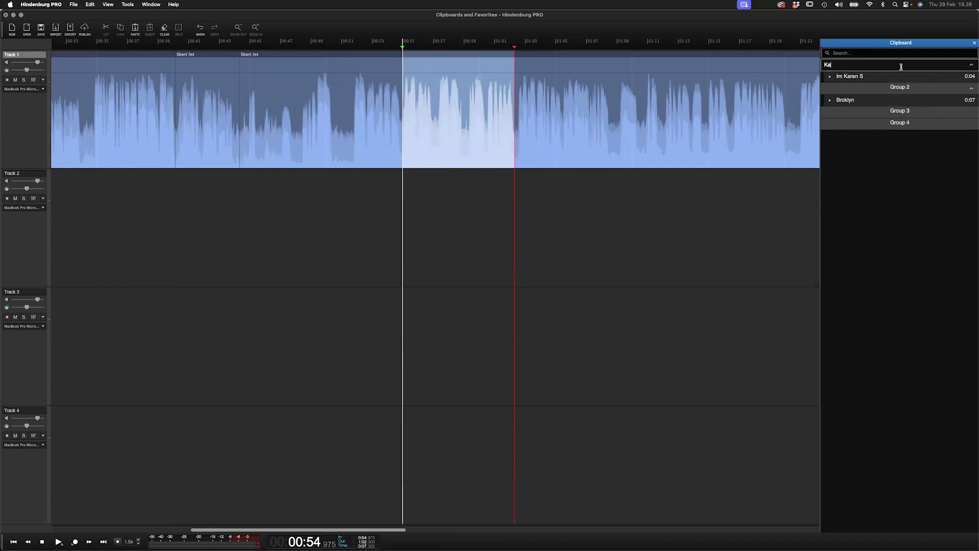
pyautogui.press('Return')
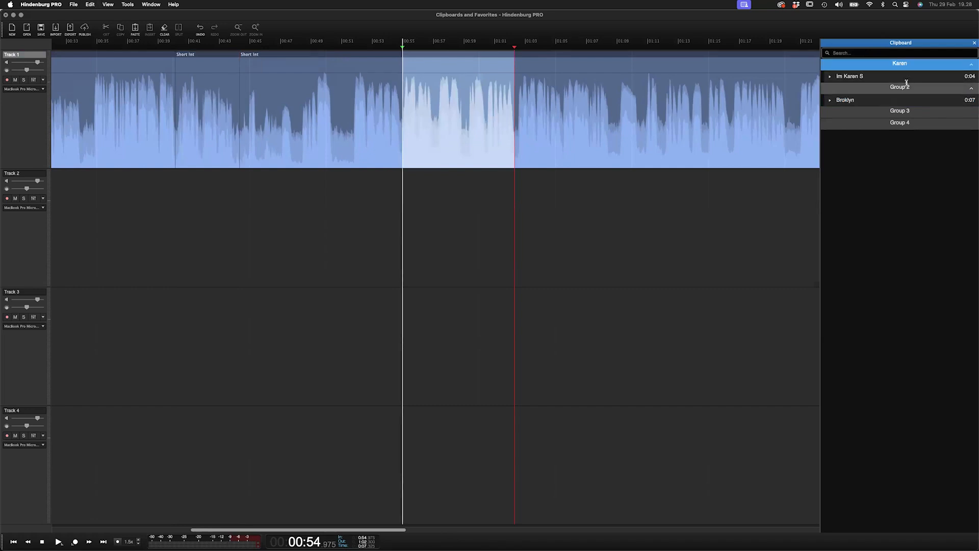
pyautogui.click(905, 86)
pyautogui.doubleClick(905, 87)
pyautogui.write('Teddy')
pyautogui.press('super+a')
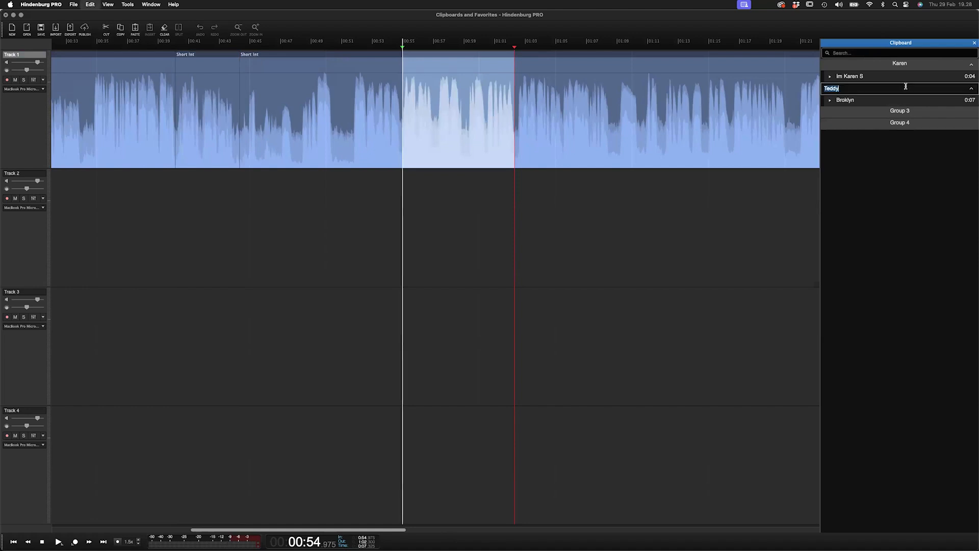
pyautogui.press('Return')
# - Colour the short split region on Track 1 green
pyautogui.click(673, 128)
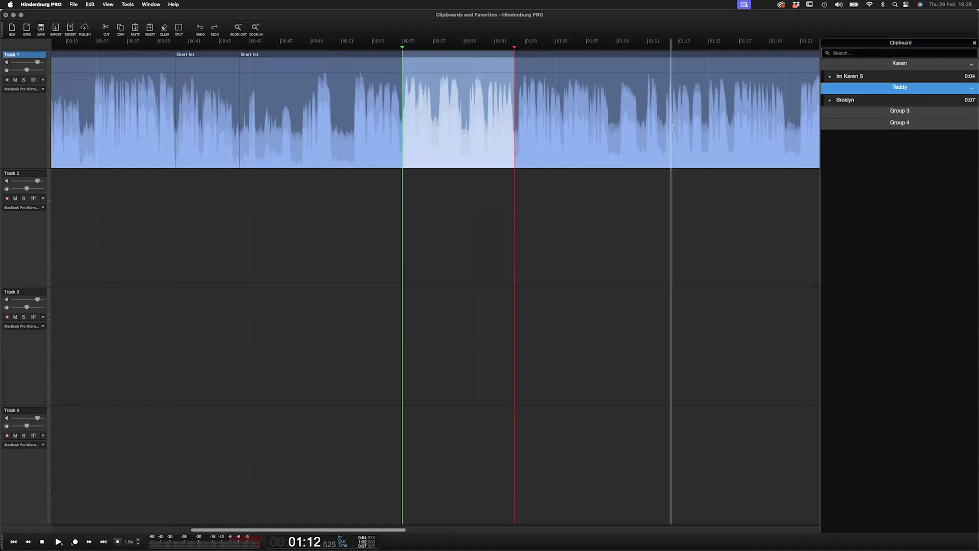
pyautogui.press('super+minus')
pyautogui.press('super+minus')
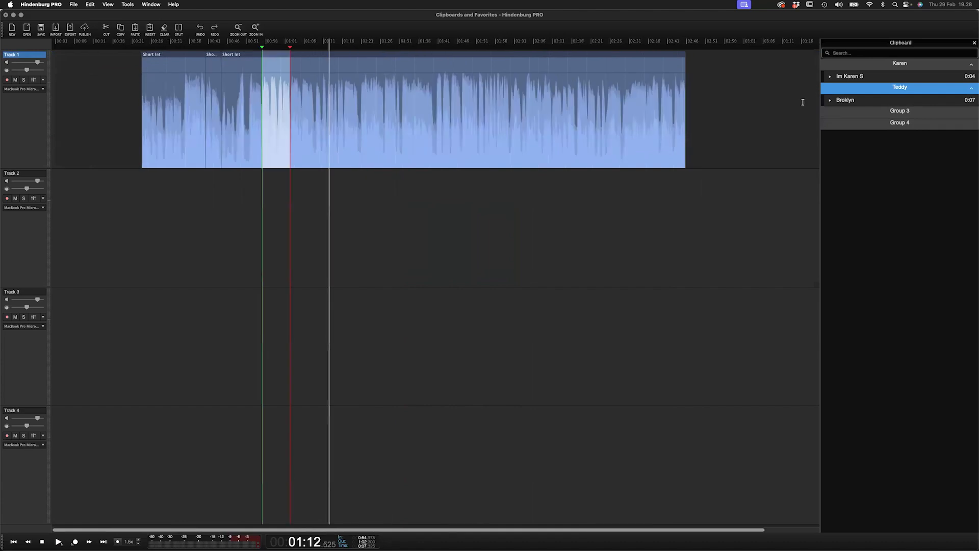
pyautogui.click(336, 88)
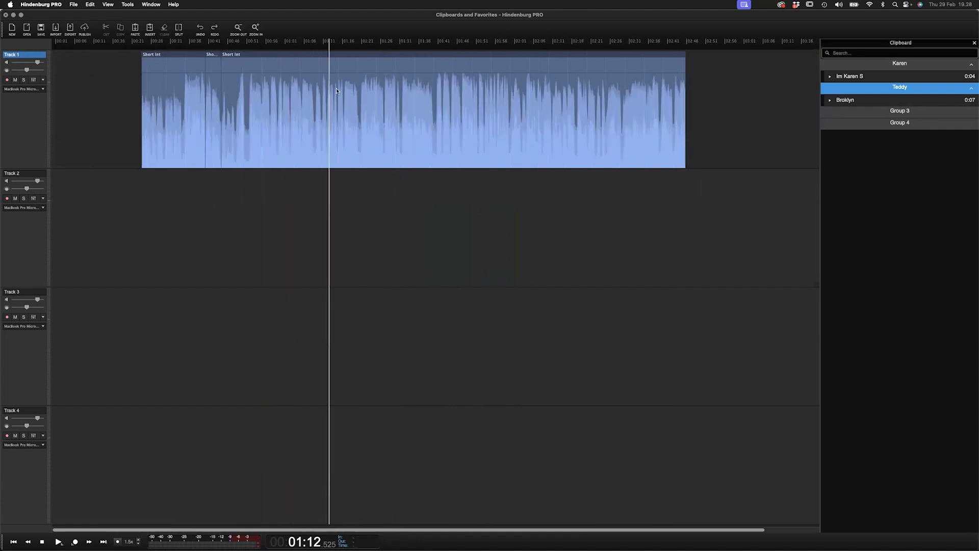
pyautogui.doubleClick(251, 124)
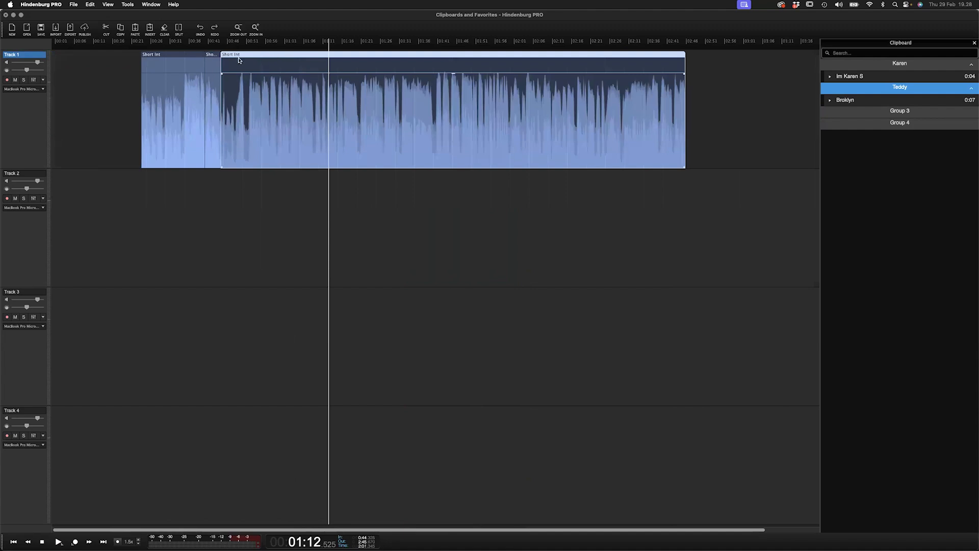
pyautogui.scroll(3, 223, 81)
pyautogui.hscroll(-2, 222, 82)
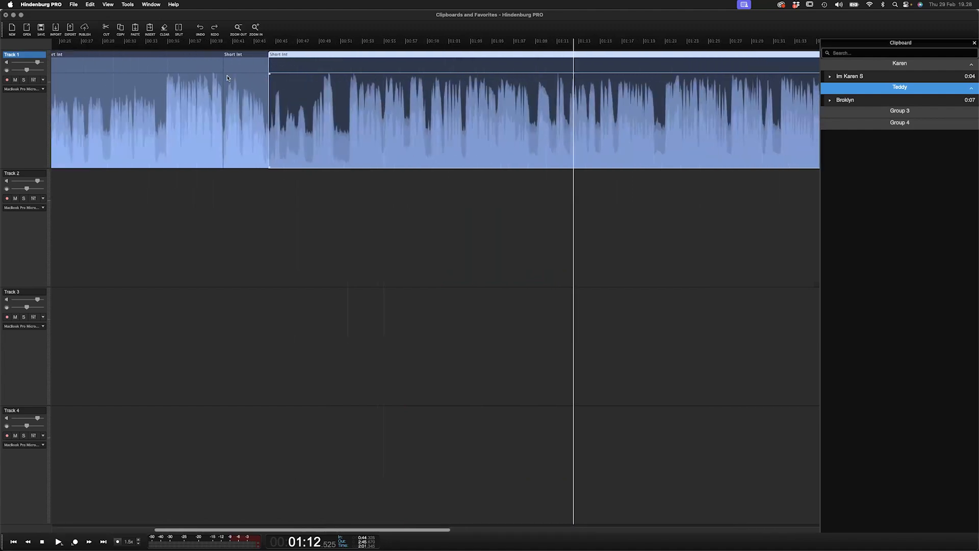
pyautogui.rightClick(248, 57)
pyautogui.click(278, 160)
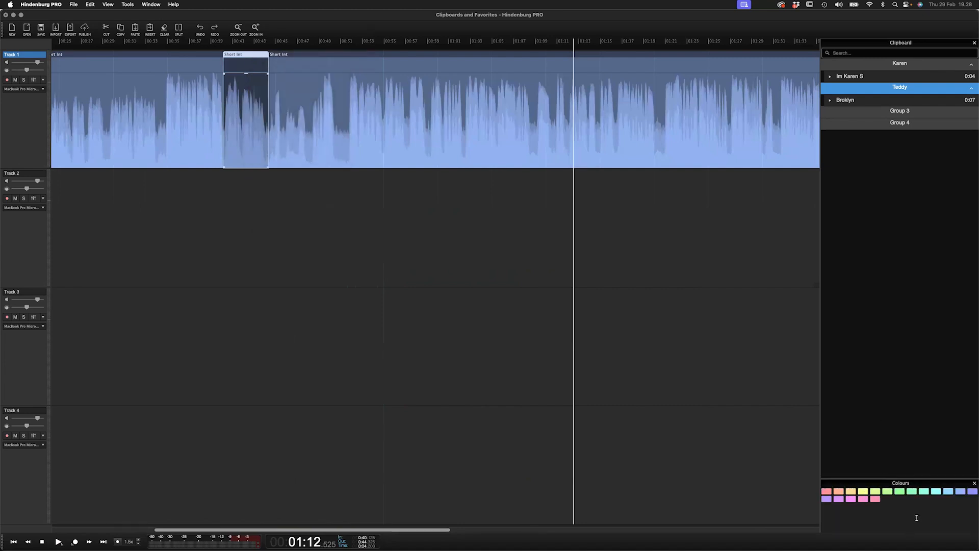
pyautogui.click(889, 491)
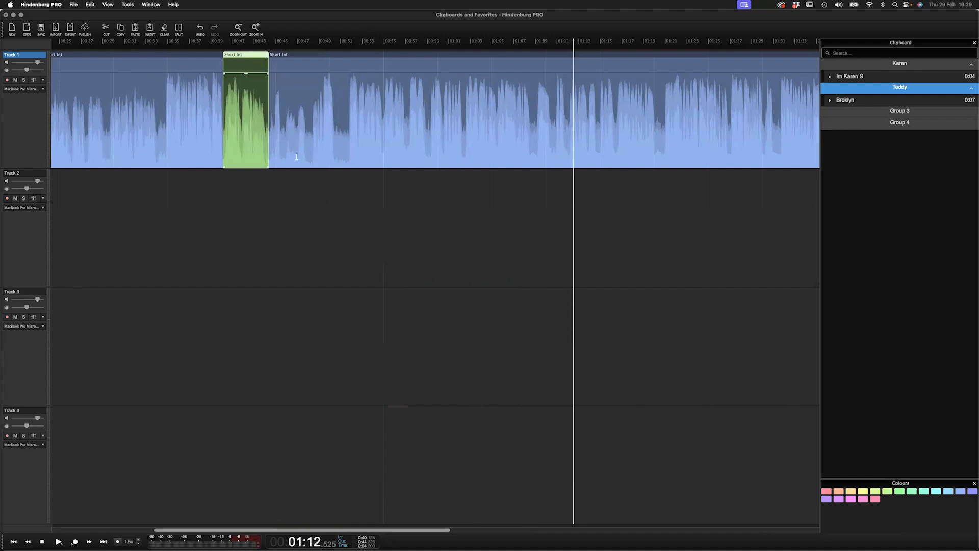
pyautogui.click(297, 131)
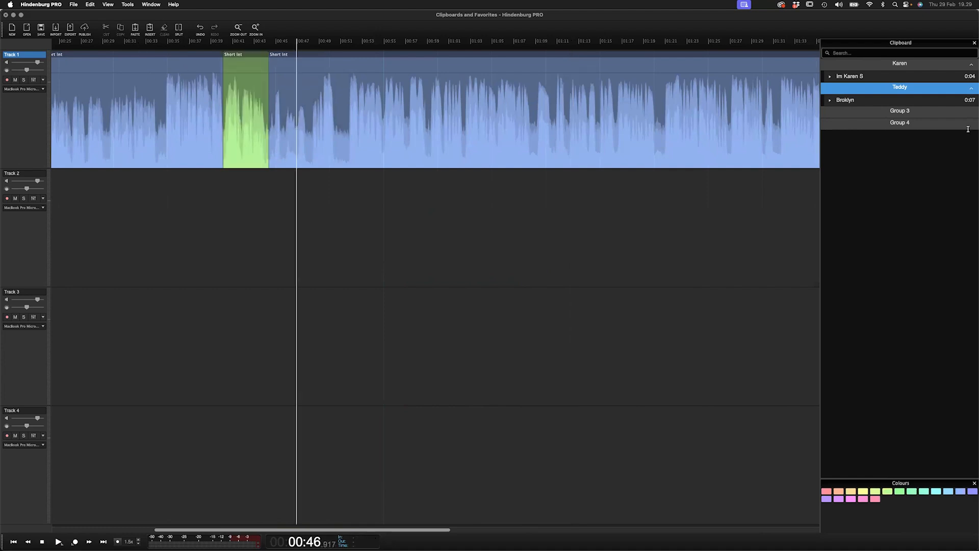
pyautogui.click(892, 43)
pyautogui.scroll(-3, 379, 97)
pyautogui.scroll(-3, 379, 98)
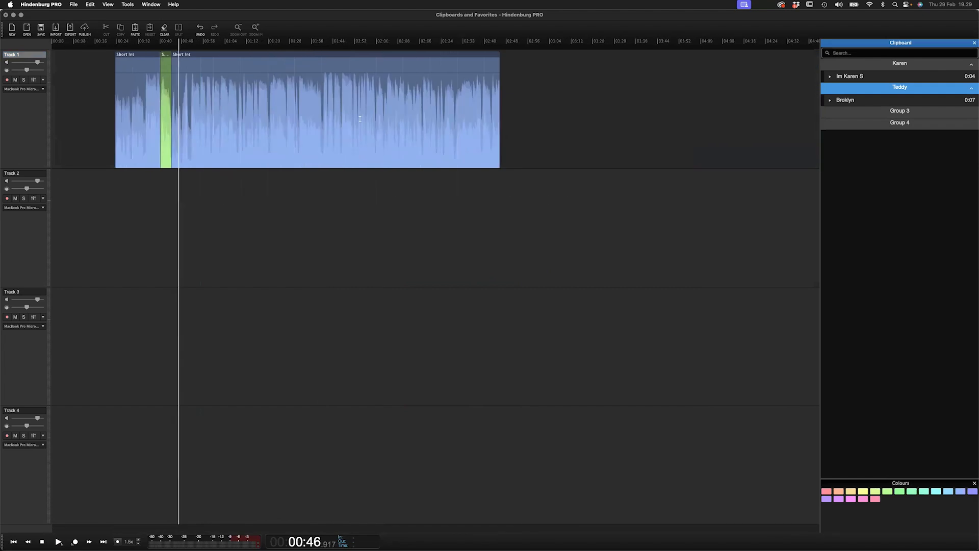
# - Delete all the regions on Track 1 to clear the timeline
pyautogui.click(321, 55)
pyautogui.moveTo(529, 98); pyautogui.dragTo(107, 61)
pyautogui.press('Delete')
pyautogui.click(161, 88)
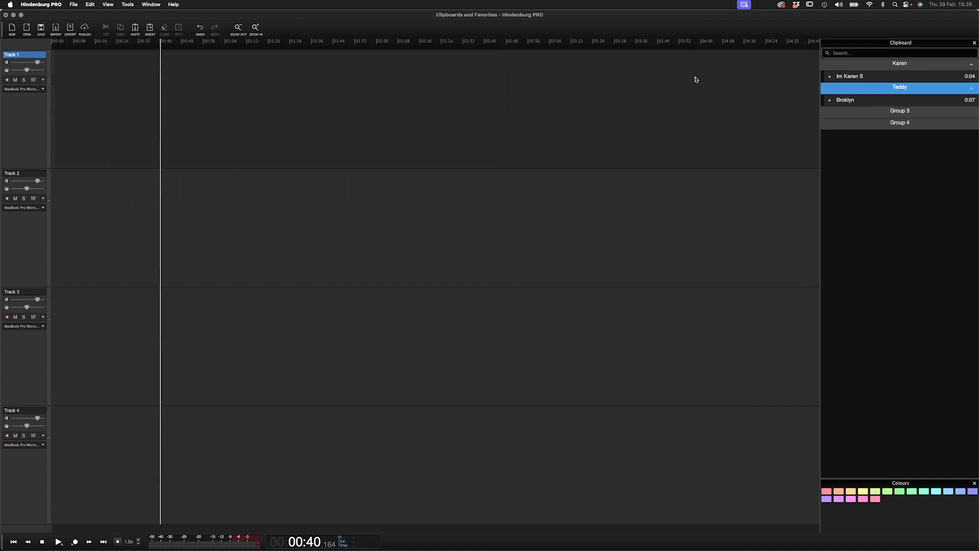
# - Drag the 'Im Karen S' clip from the Clipboard onto Track 1 and colour it green
pyautogui.click(875, 76)
pyautogui.moveTo(888, 81); pyautogui.dragTo(176, 116)
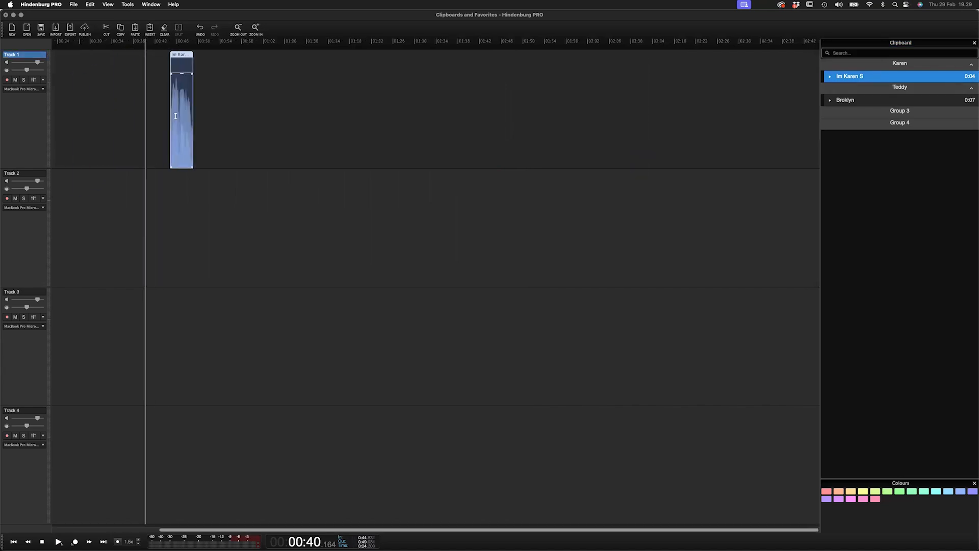
pyautogui.click(888, 492)
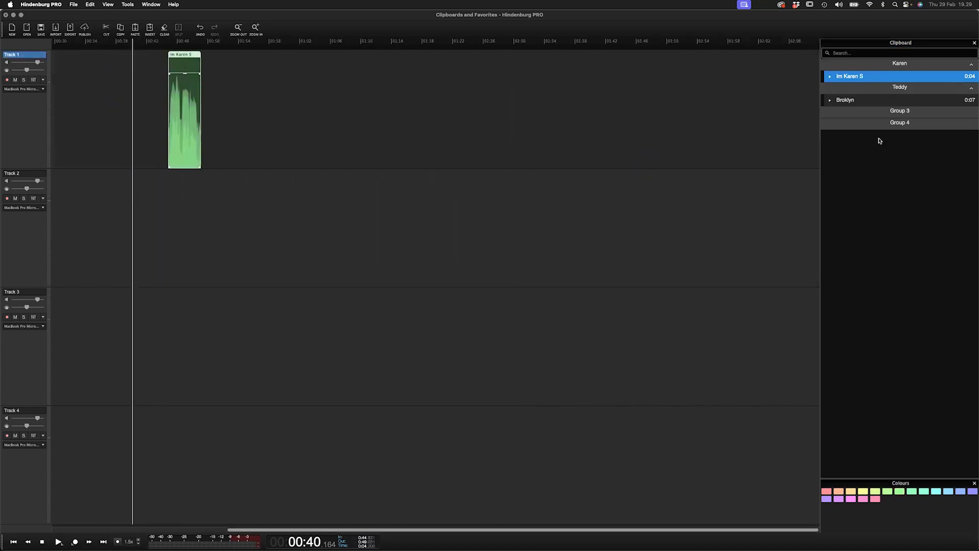
# - Drag the 'Broklyn' clip onto Track 2 just after the Karen clip and trim its end shorter
pyautogui.moveTo(868, 101); pyautogui.dragTo(196, 233)
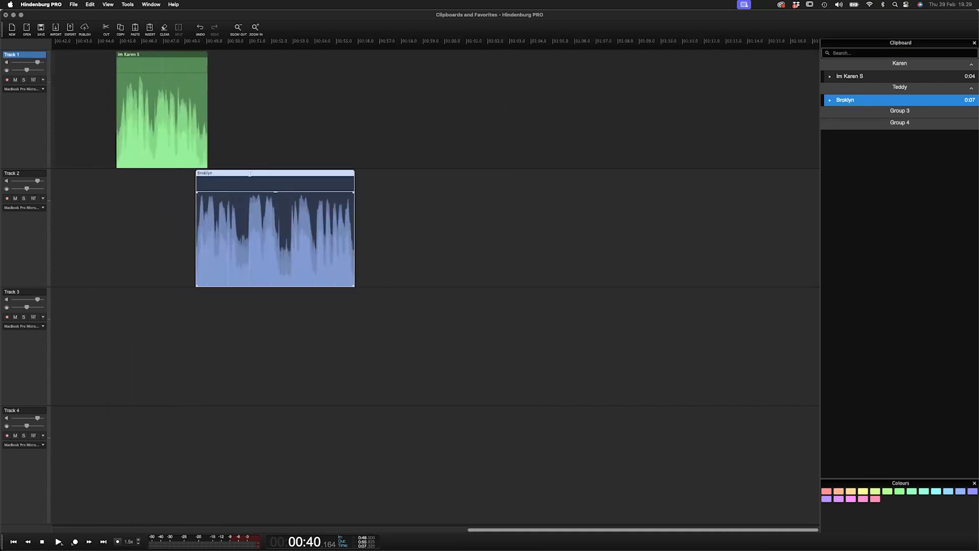
pyautogui.moveTo(250, 173); pyautogui.dragTo(262, 174)
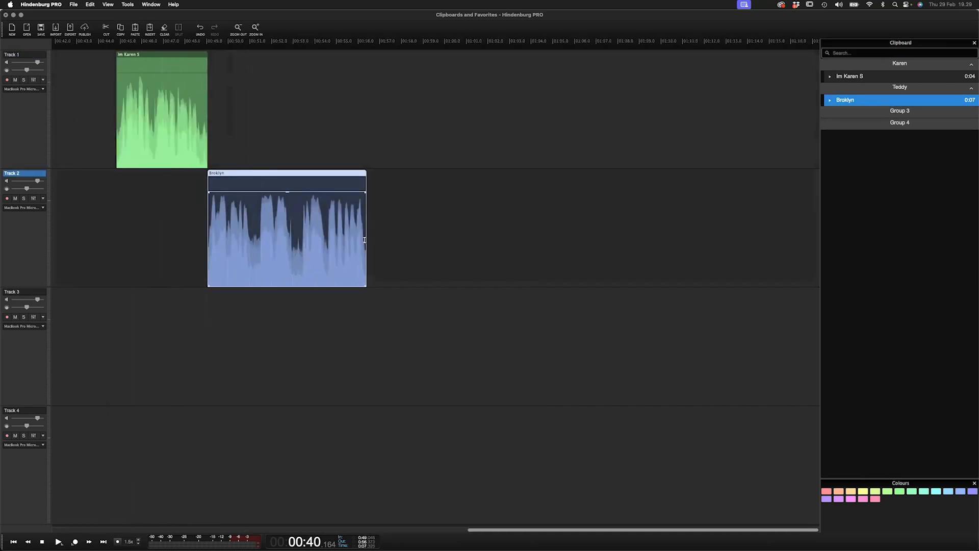
pyautogui.moveTo(365, 240); pyautogui.dragTo(221, 244)
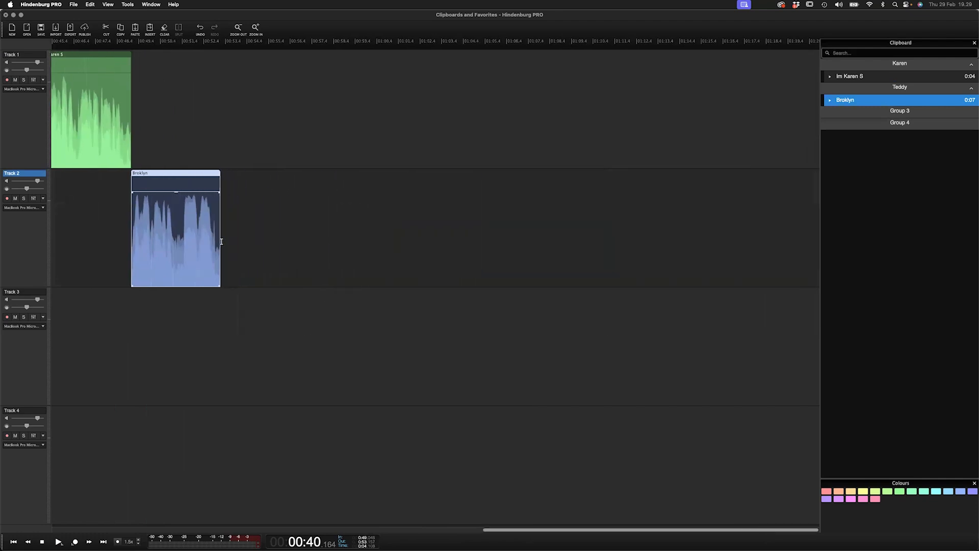
pyautogui.click(235, 229)
pyautogui.press('super+minus')
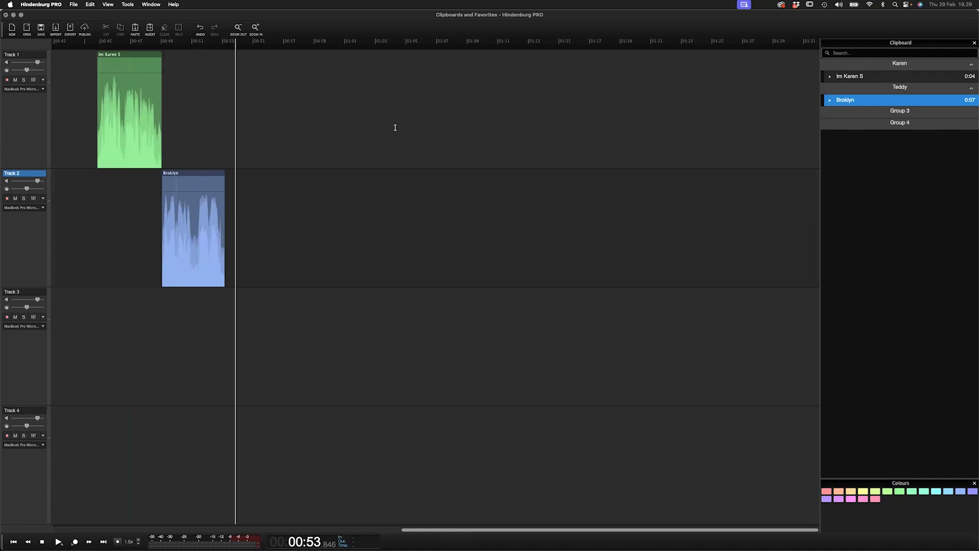
# - Open the Favorites panel, drag Radio_Montage_1 onto Track 1 after the clips, and play it
pyautogui.click(108, 4)
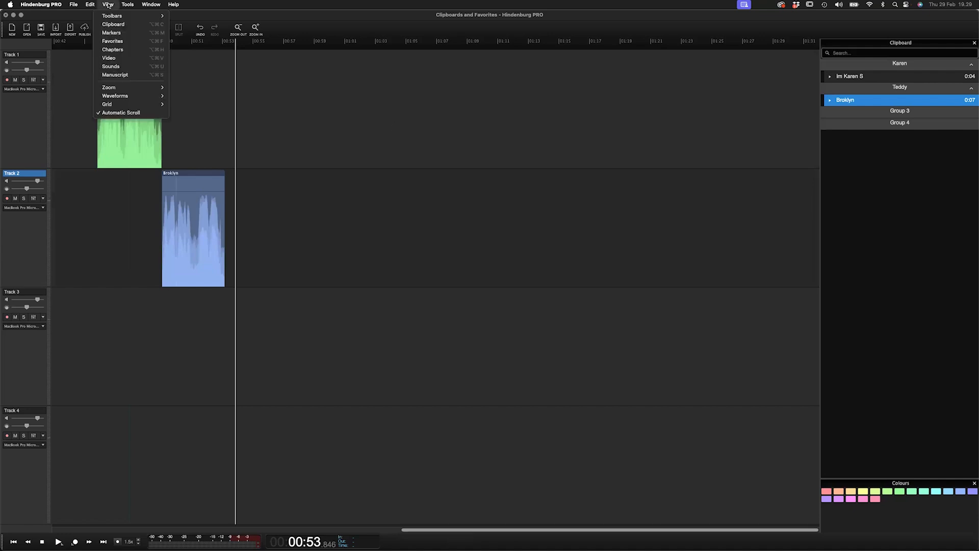
pyautogui.click(112, 40)
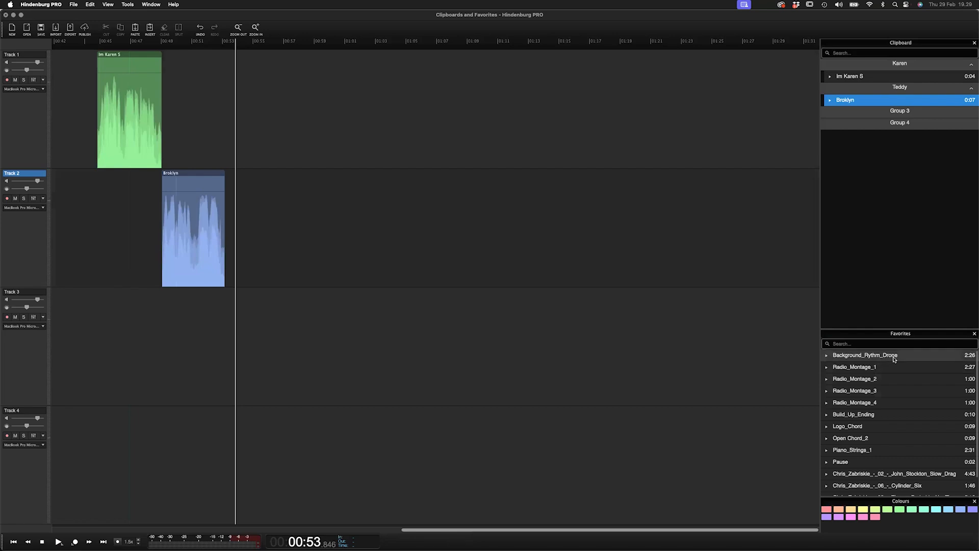
pyautogui.moveTo(869, 368); pyautogui.dragTo(301, 120)
pyautogui.click(365, 172)
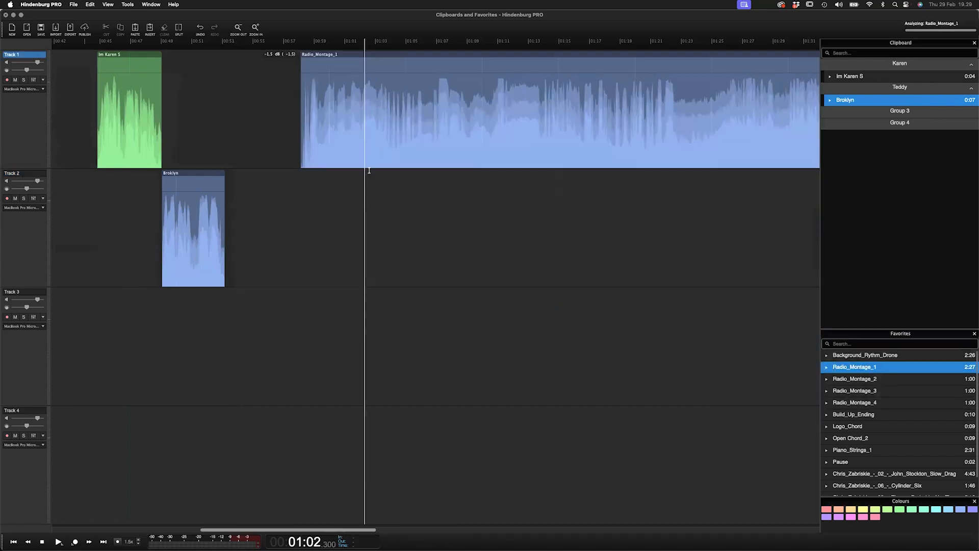
pyautogui.press('space')
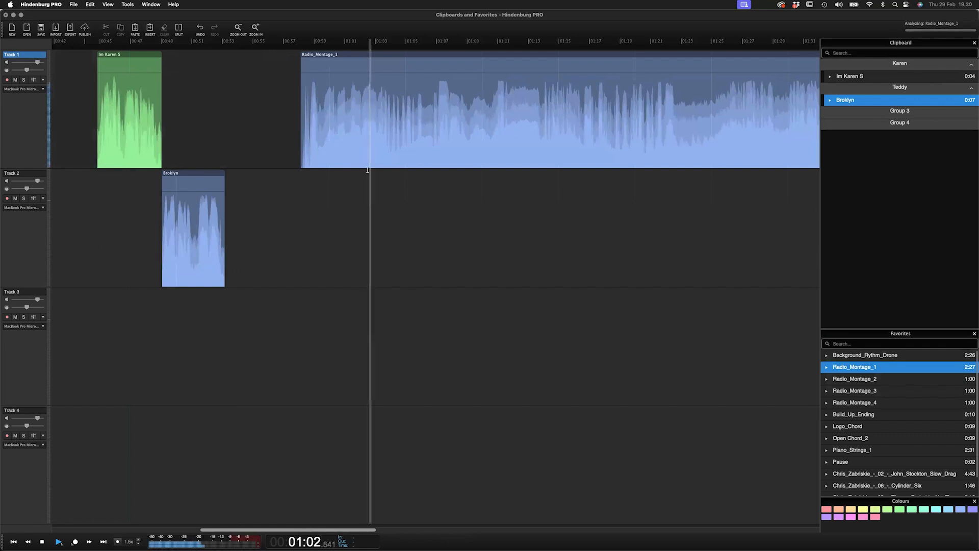
# - Delete the Radio_Montage_1 region from Track 1
pyautogui.scroll(-2, 370, 165)
pyautogui.scroll(-3, 371, 165)
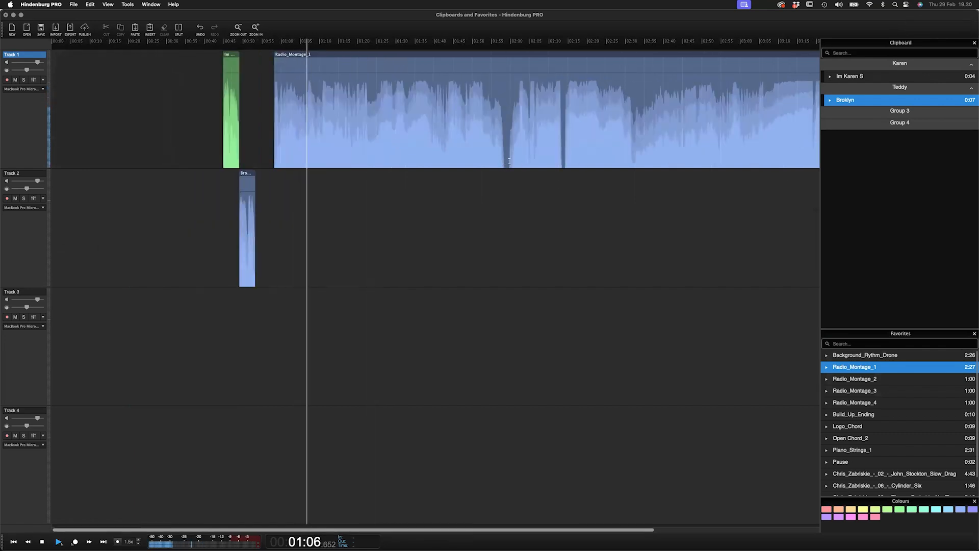
pyautogui.click(363, 54)
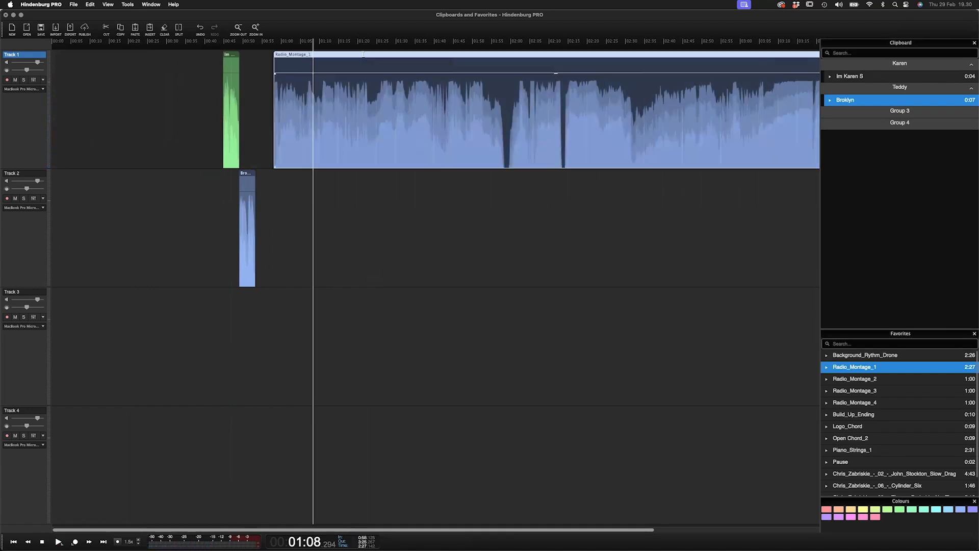
pyautogui.press('Delete')
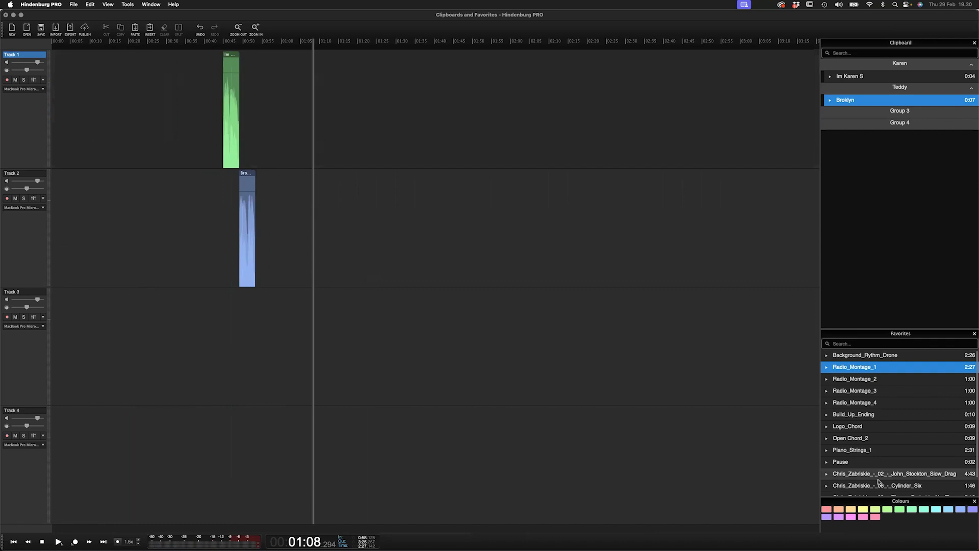
# - Start a new session without saving changes to the current one
pyautogui.click(12, 28)
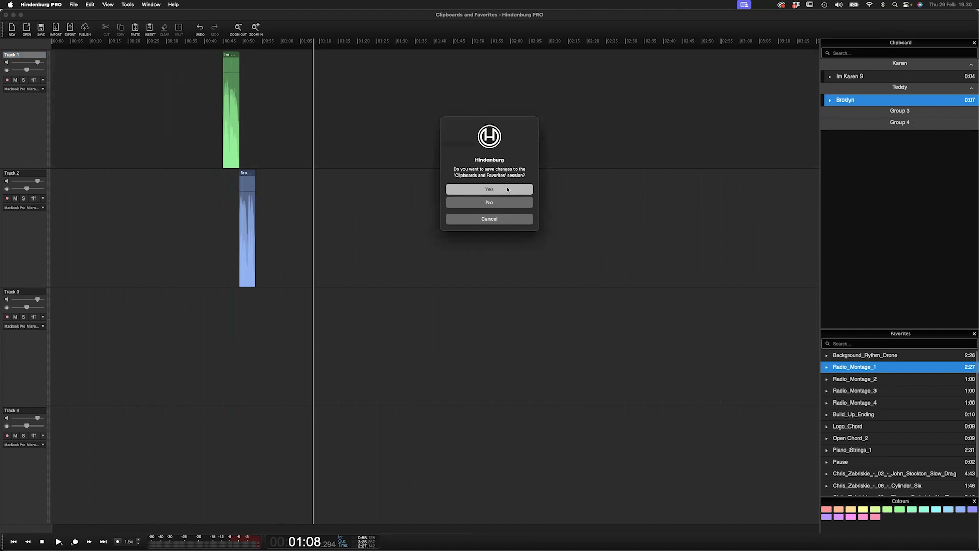
pyautogui.click(496, 203)
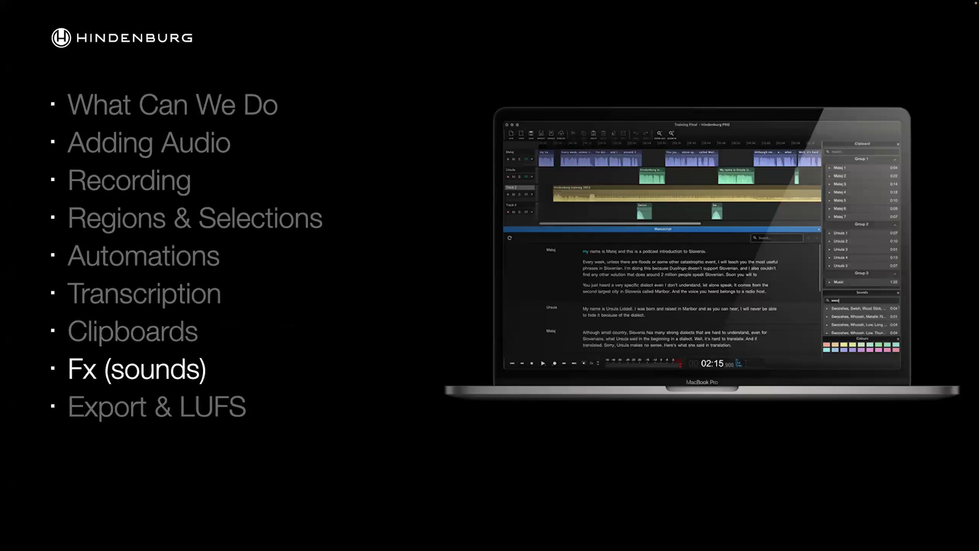
# - Open the recent session 'Regions and Selections'
pyautogui.press('super+Tab')
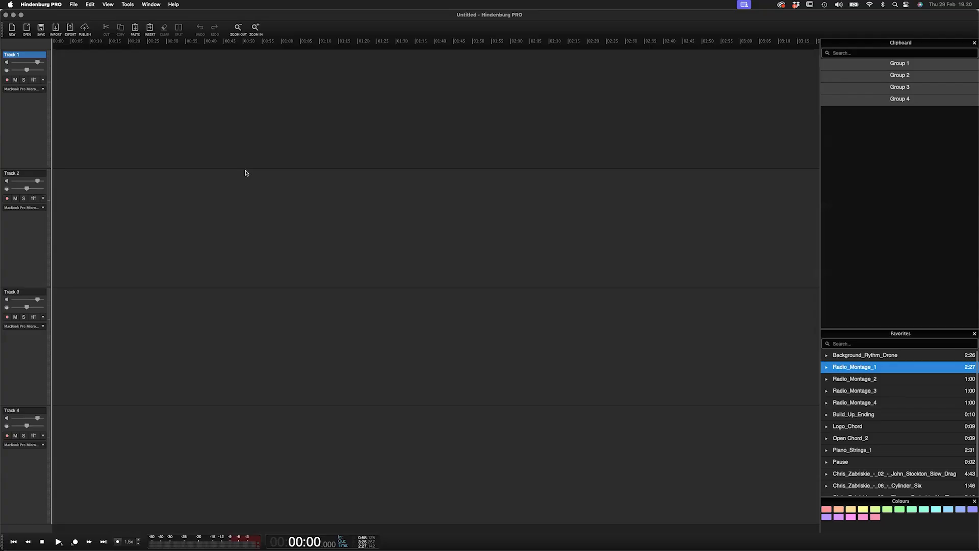
pyautogui.click(74, 5)
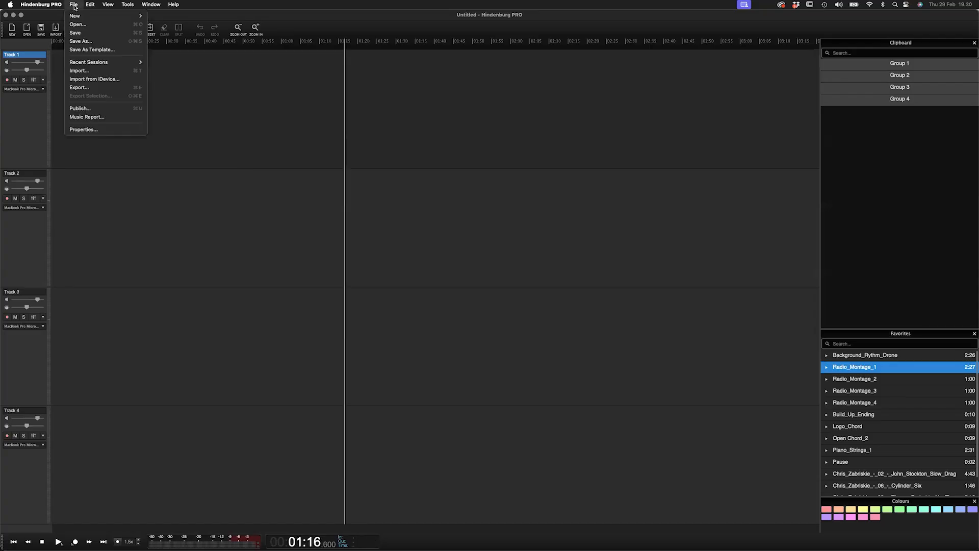
pyautogui.moveTo(122, 63)
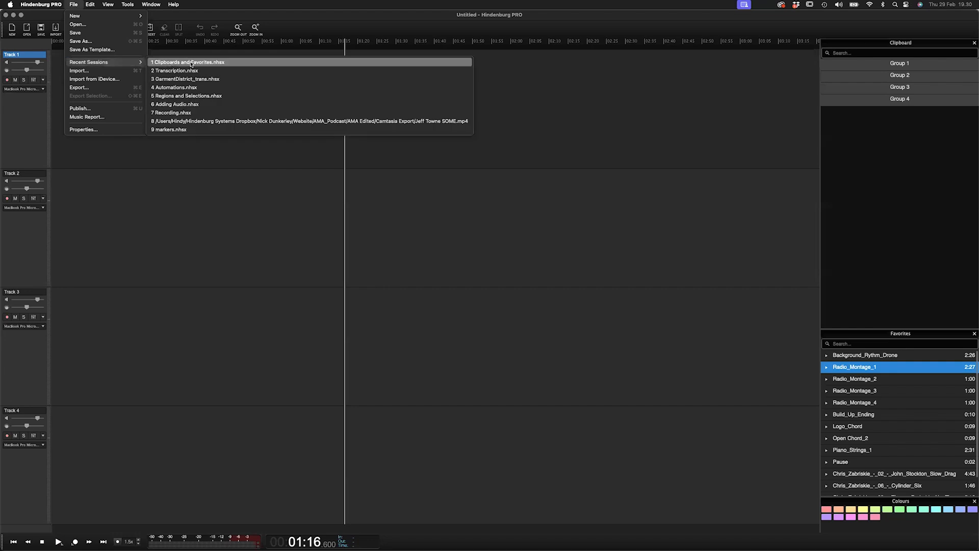
pyautogui.click(215, 96)
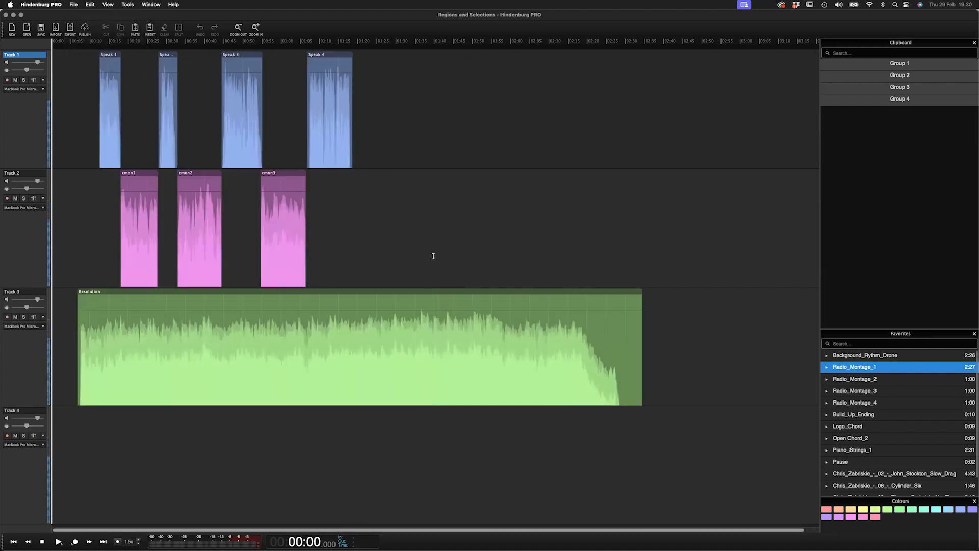
# - Lower the volume of the Resolution music on Track 3 after its intro with an automation point
pyautogui.click(387, 245)
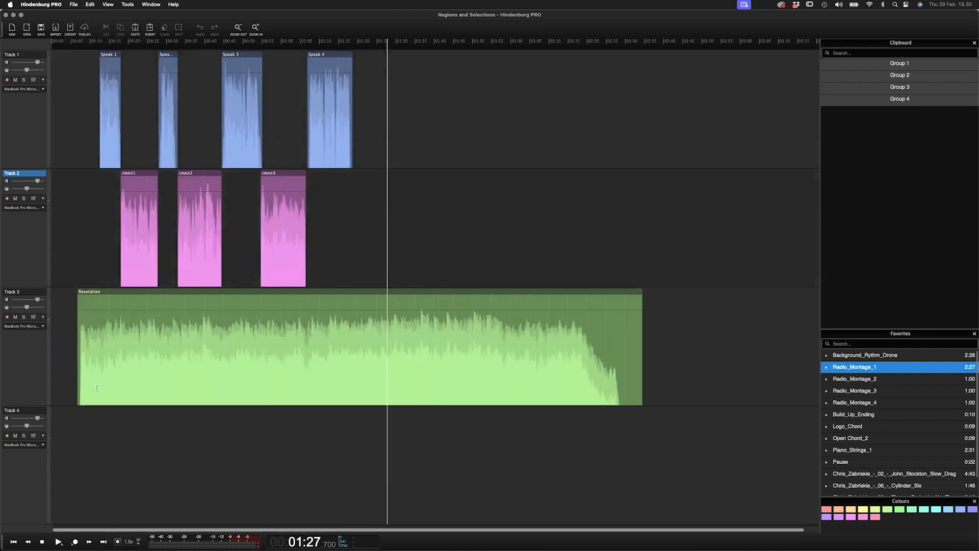
pyautogui.scroll(3, 91, 387)
pyautogui.moveTo(94, 386); pyautogui.dragTo(116, 373)
pyautogui.moveTo(134, 310); pyautogui.dragTo(133, 353)
pyautogui.click(118, 262)
pyautogui.scroll(-5, 146, 304)
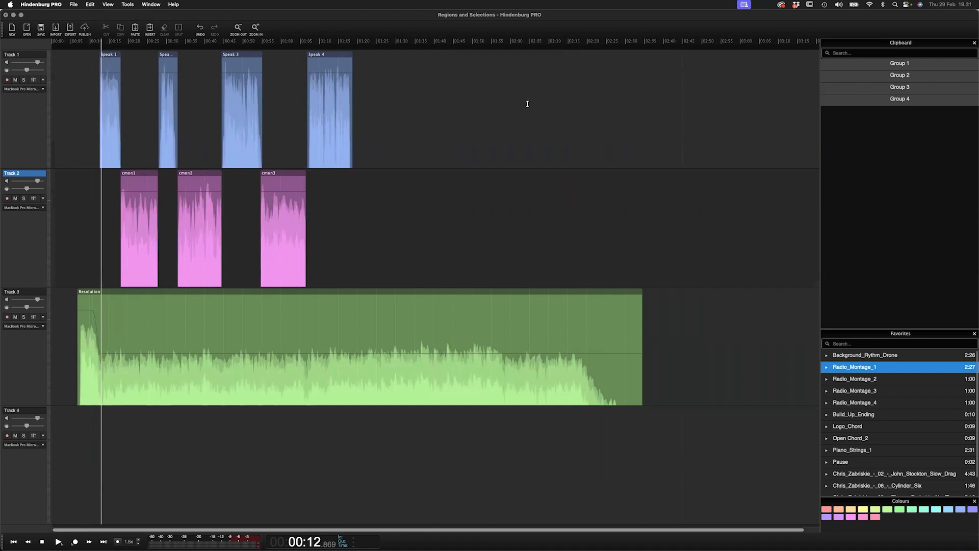
# - Open the Sounds panel and dock it above the Clipboard
pyautogui.click(109, 4)
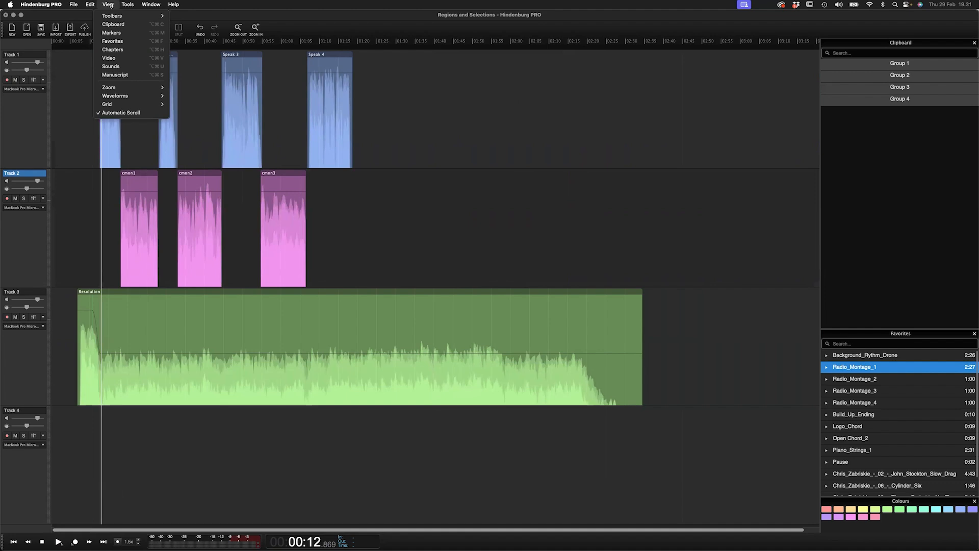
pyautogui.click(132, 67)
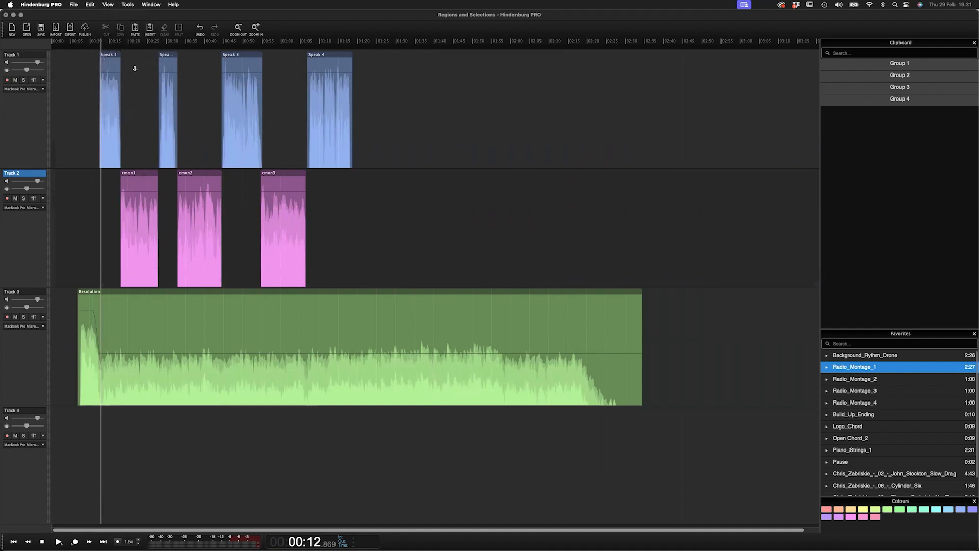
pyautogui.moveTo(915, 258); pyautogui.dragTo(905, 48)
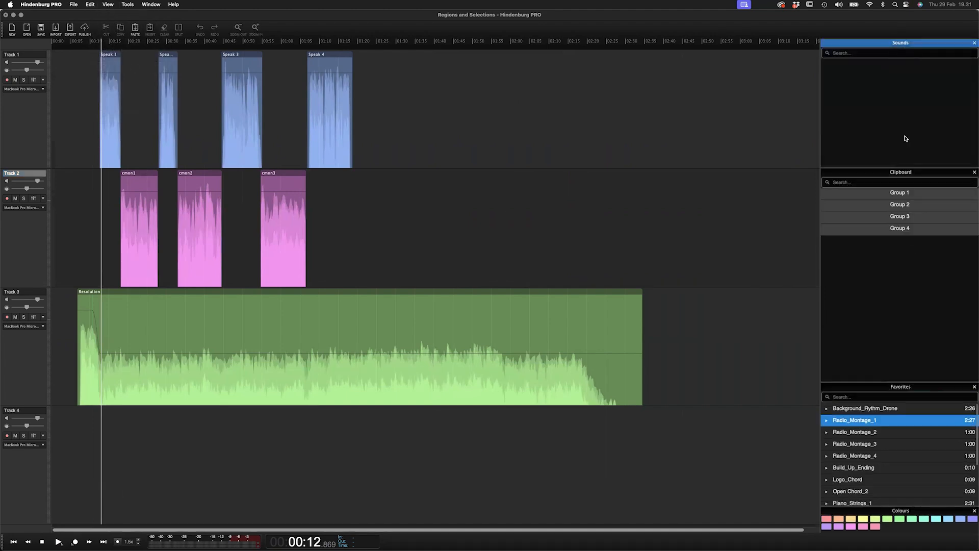
# - Search the Sounds library for "seaside"
pyautogui.click(883, 54)
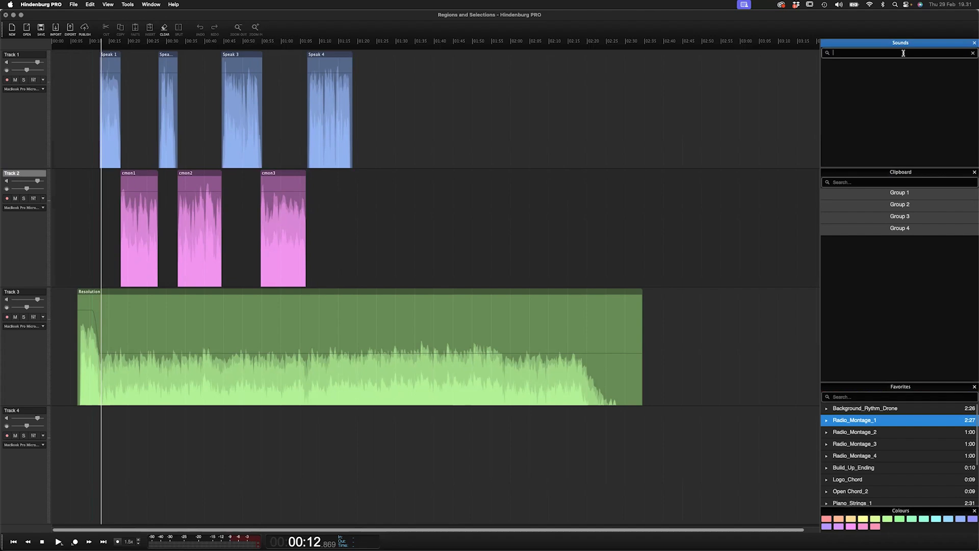
pyautogui.write('se')
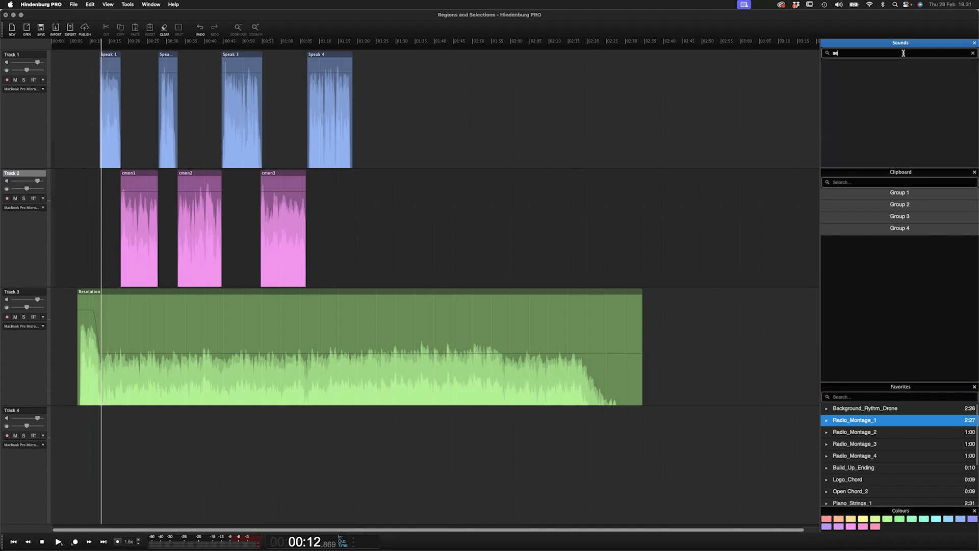
pyautogui.write('aside')
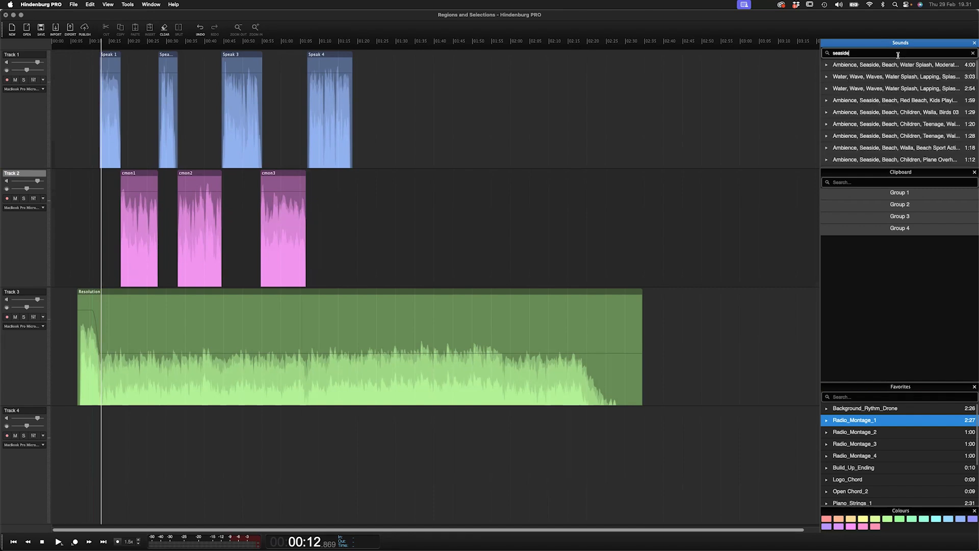
# - Add the 'Ambience, Seaside, Beach, Water Splash, Moderate…' sound to Track 4 at the start of the Resolution music
pyautogui.click(893, 68)
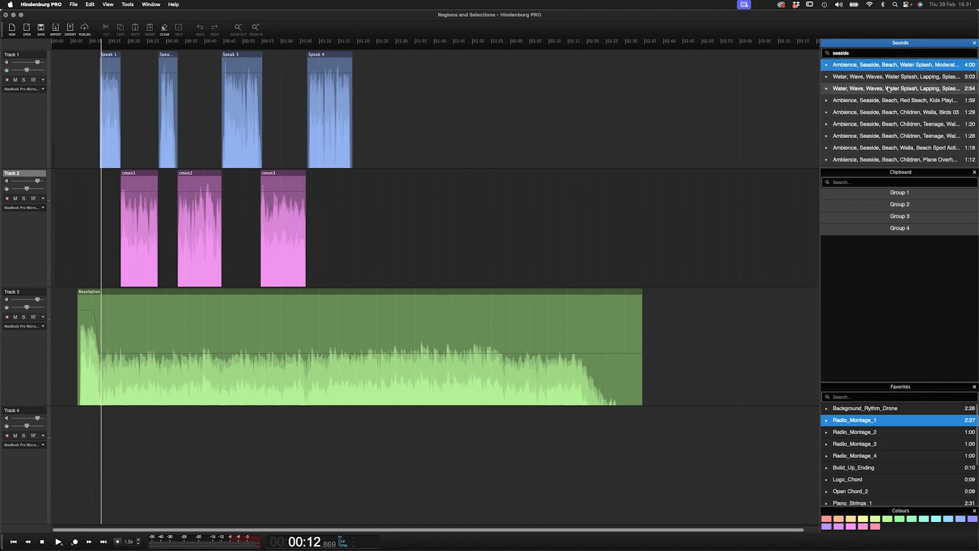
pyautogui.scroll(-3, 872, 88)
pyautogui.scroll(3, 874, 88)
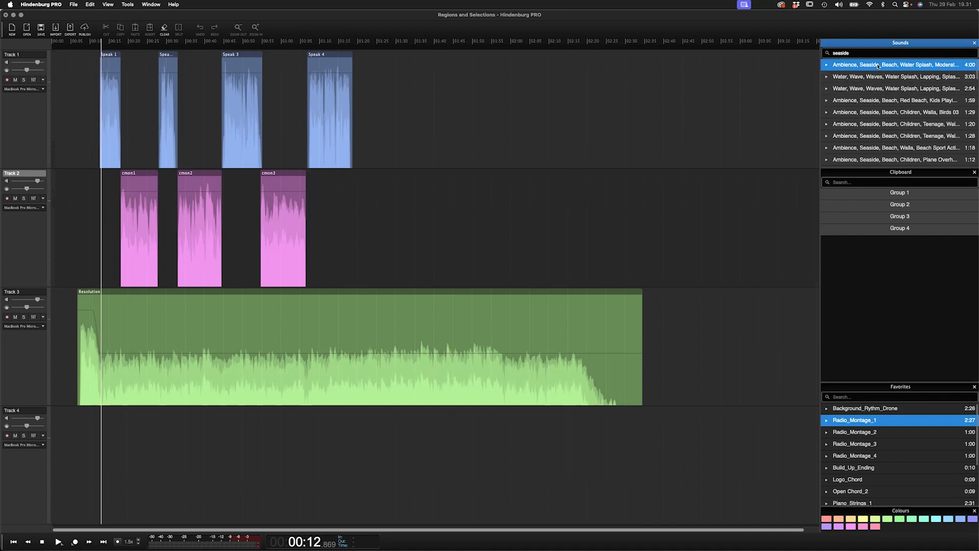
pyautogui.moveTo(881, 65); pyautogui.dragTo(83, 467)
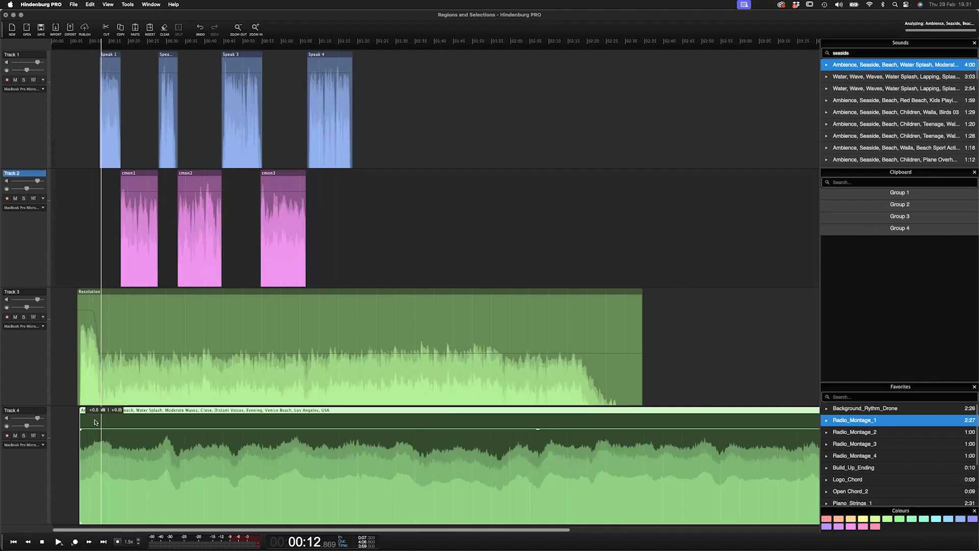
# - Colour the seaside ambience region on Track 4 cyan
pyautogui.press('super+minus')
pyautogui.moveTo(95, 422); pyautogui.dragTo(112, 412)
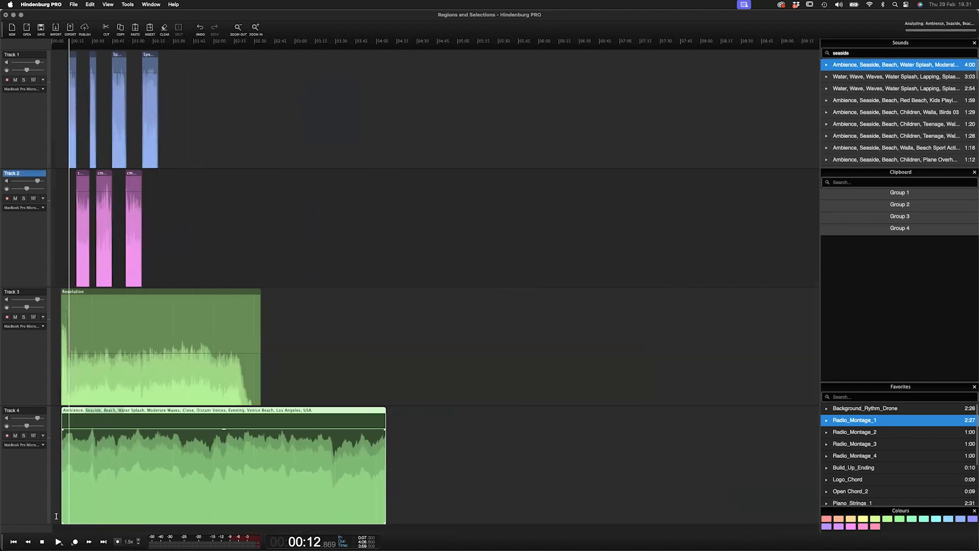
pyautogui.press('super+plus')
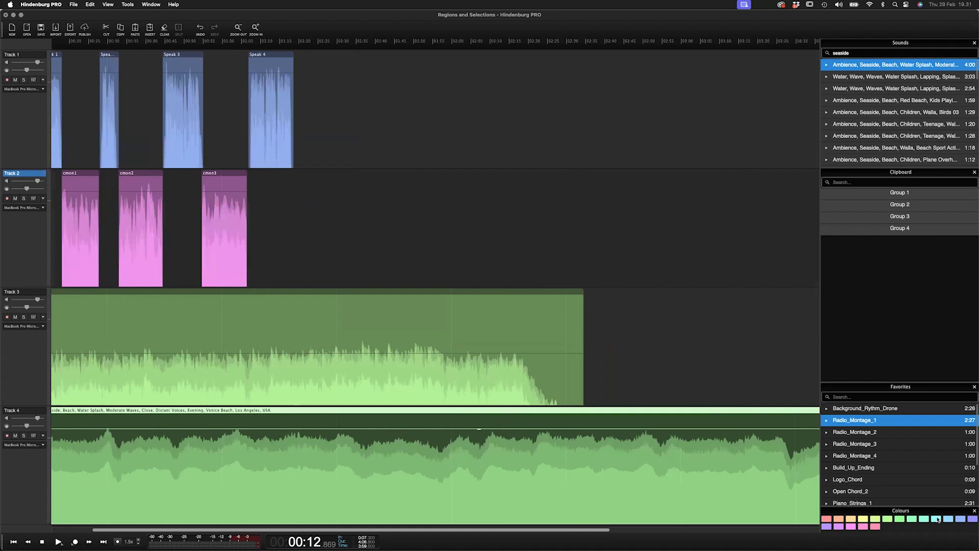
pyautogui.hscroll(-3, 297, 462)
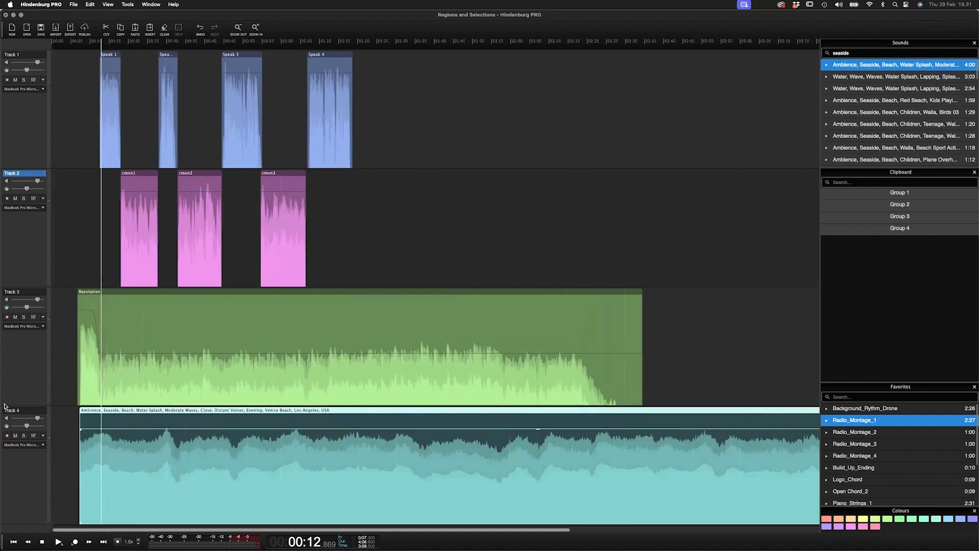
pyautogui.click(87, 456)
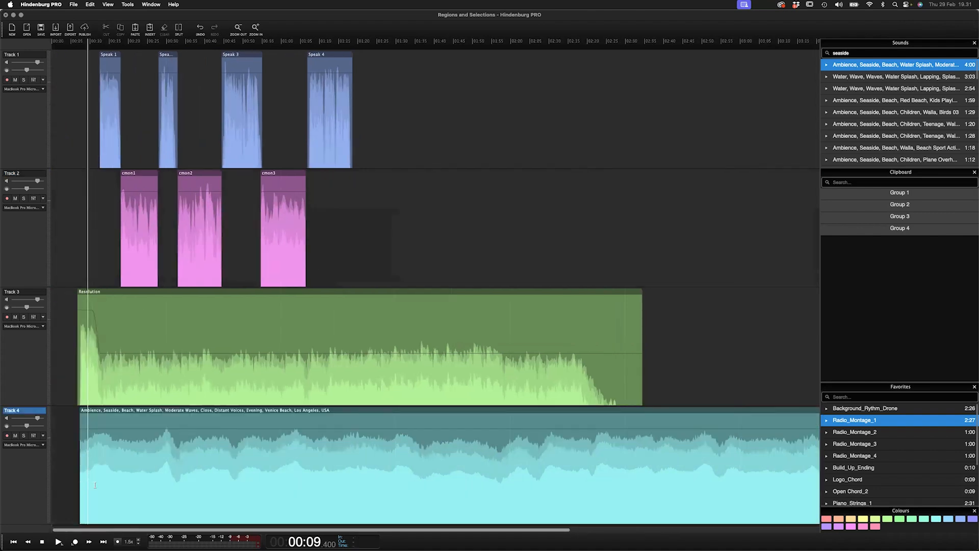
# - Lower the overall volume of the seaside ambience region on Track 4
pyautogui.press('space')
pyautogui.press('super+plus')
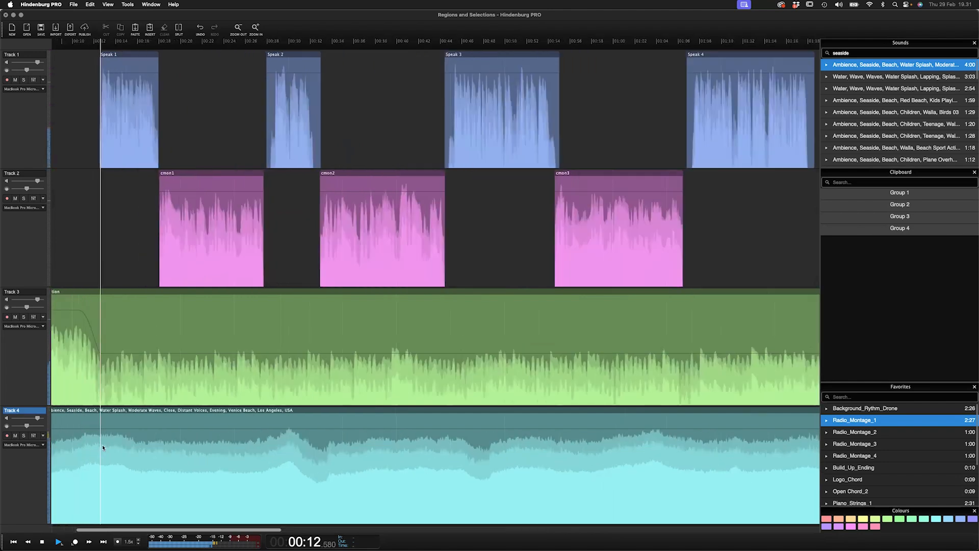
pyautogui.press('super+minus')
pyautogui.click(125, 477)
pyautogui.moveTo(126, 480); pyautogui.dragTo(99, 488)
# - Move the seaside ambience region earlier so it starts before the Resolution music
pyautogui.hscroll(-2, 100, 482)
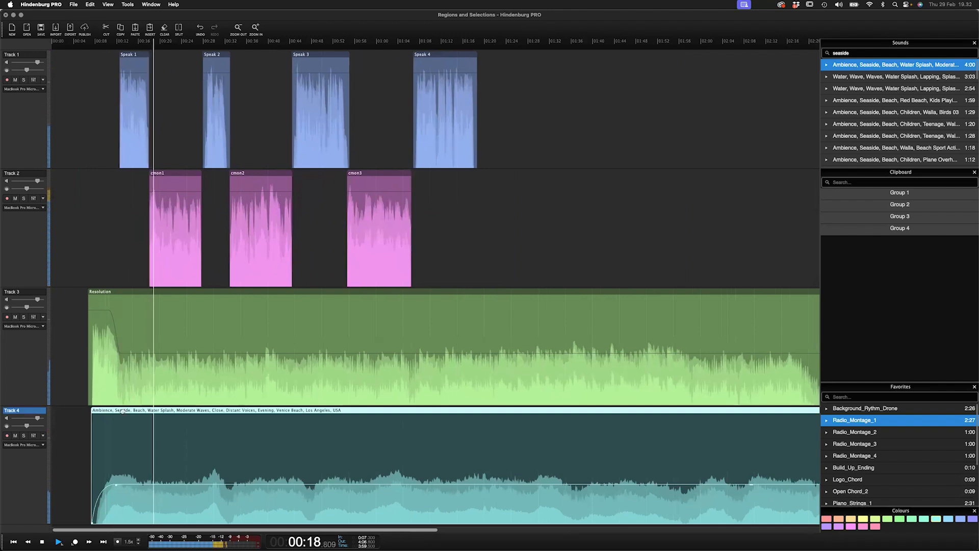
pyautogui.moveTo(122, 411); pyautogui.dragTo(89, 411)
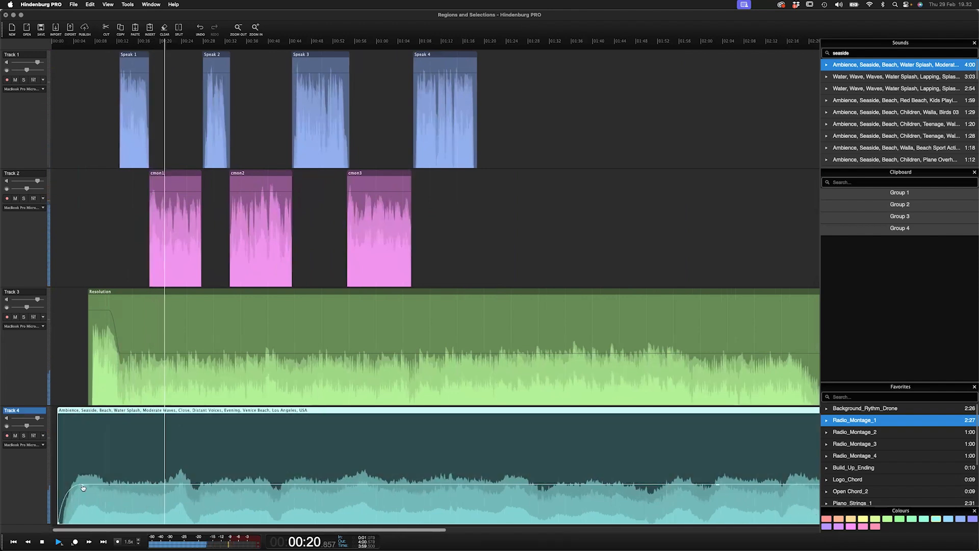
pyautogui.moveTo(110, 489); pyautogui.dragTo(177, 495)
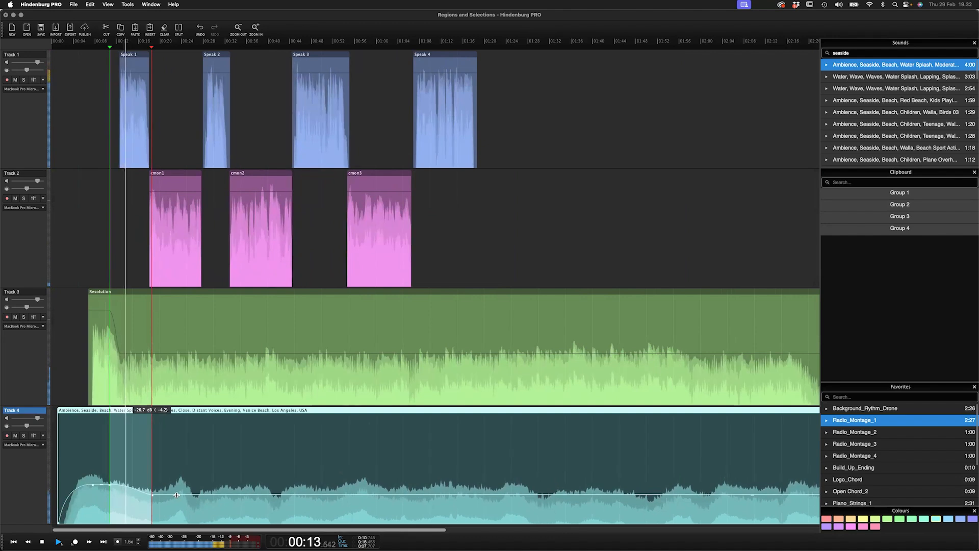
pyautogui.press('Escape')
pyautogui.press('space')
pyautogui.click(56, 384)
pyautogui.moveTo(59, 411); pyautogui.dragTo(71, 431)
pyautogui.press('super+z')
# - Raise the peak point of the ambience fade-in to about -18.4 dB on Track 4
pyautogui.press('space')
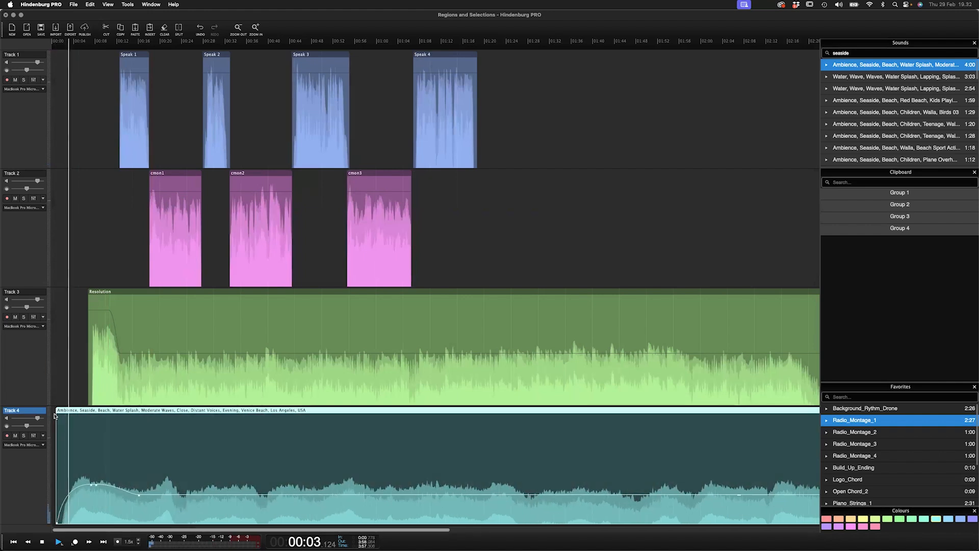
pyautogui.moveTo(93, 484); pyautogui.dragTo(93, 475)
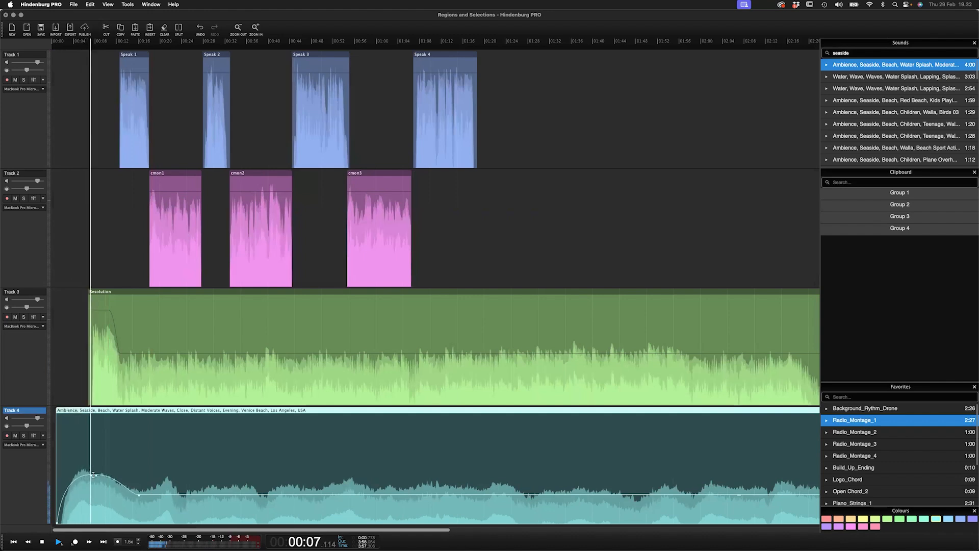
pyautogui.moveTo(94, 475); pyautogui.dragTo(94, 473)
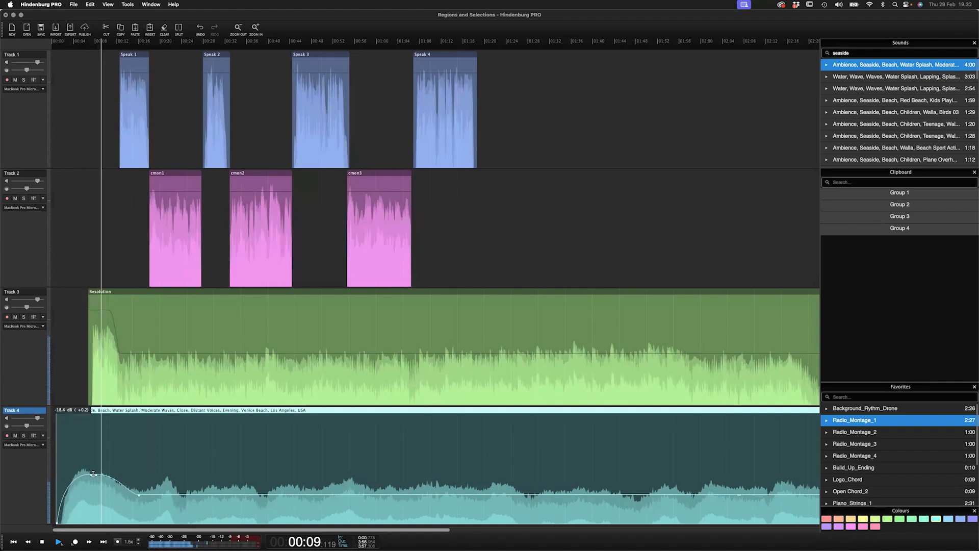
# - Adjust the Resolution music's volume envelope on Track 3, raising its lowered level after the intro
pyautogui.moveTo(102, 310); pyautogui.dragTo(98, 317)
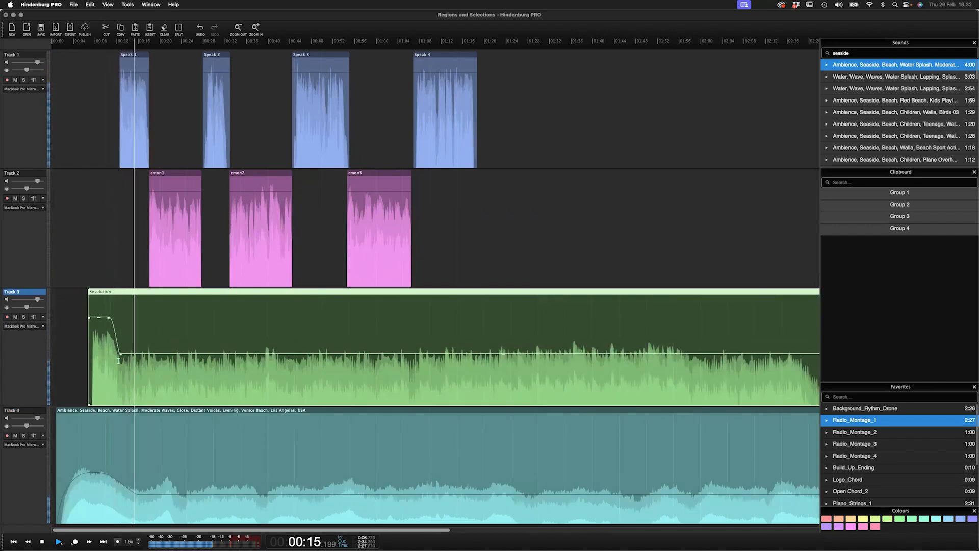
pyautogui.moveTo(148, 352); pyautogui.dragTo(156, 347)
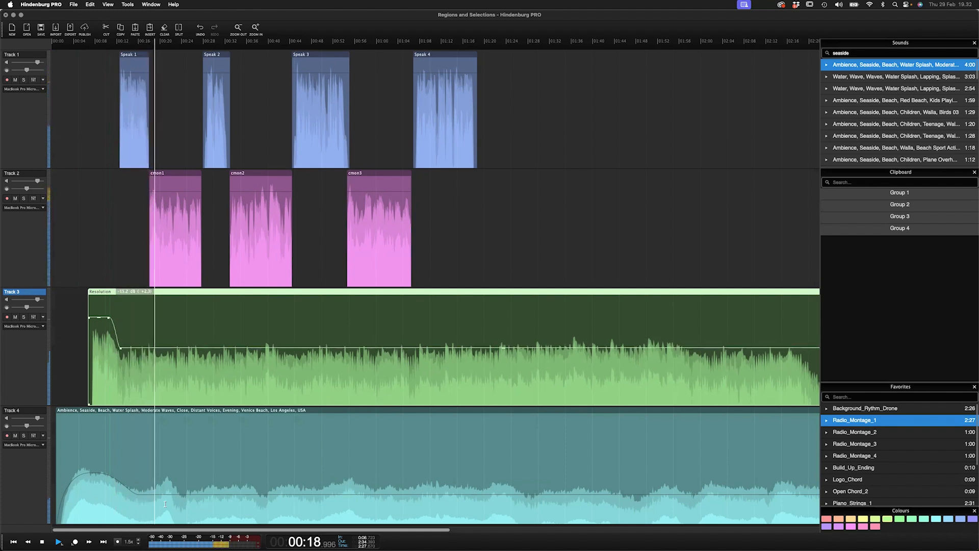
# - Shift Speak 2 and all following regions later in the timeline to widen the gap after Speak 1
pyautogui.doubleClick(223, 55)
pyautogui.moveTo(223, 56); pyautogui.dragTo(247, 55)
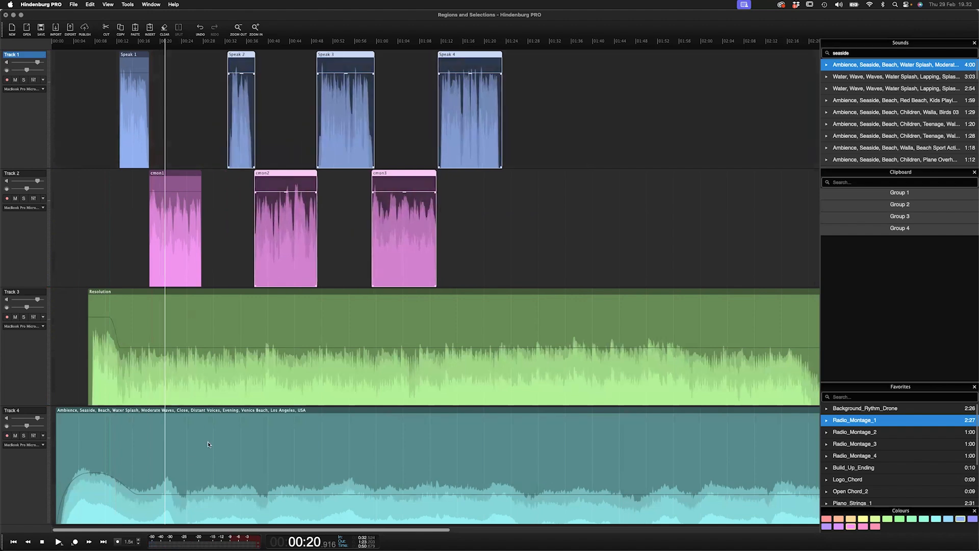
pyautogui.click(197, 146)
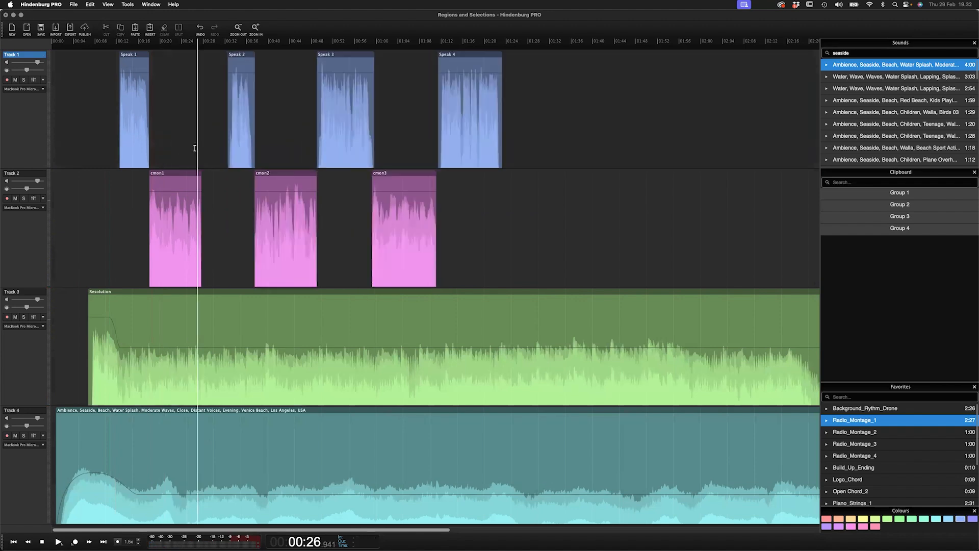
# - Play back the section around the gap before Speak 2 to review the timing
pyautogui.scroll(5, 193, 150)
pyautogui.press('space')
pyautogui.press('space')
pyautogui.click(171, 195)
pyautogui.press('space')
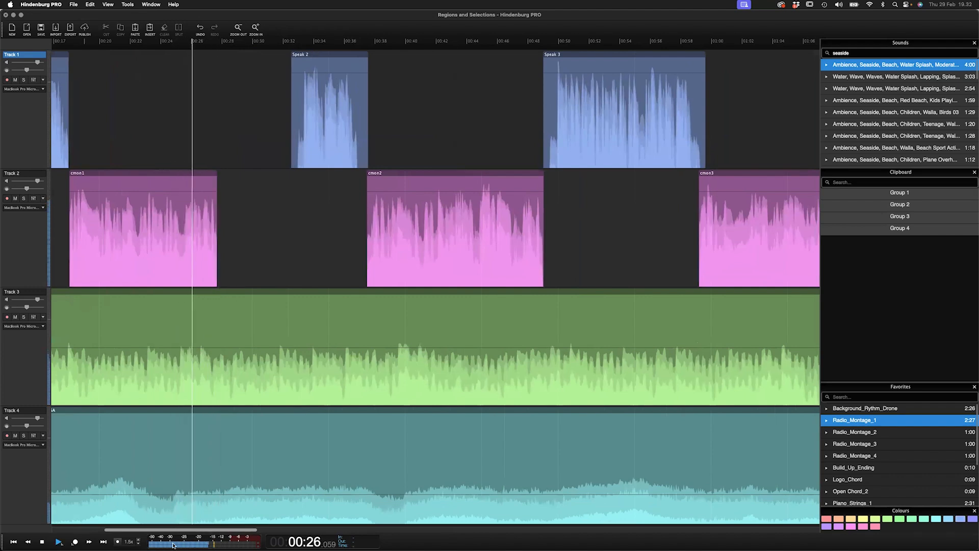
pyautogui.press('space')
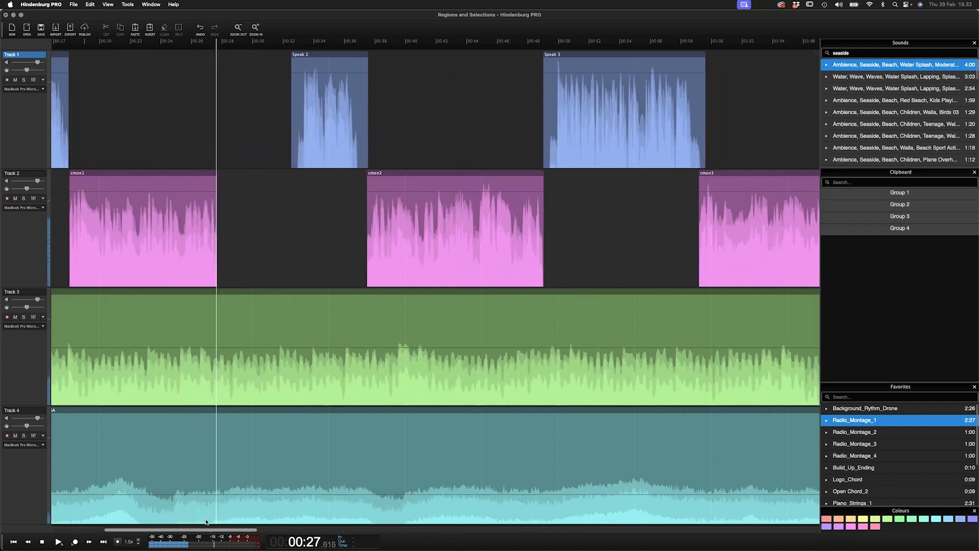
# - Raise the ambience volume on Track 4 within the gap between cmon1 and Speak 2, then play it back
pyautogui.click(209, 467)
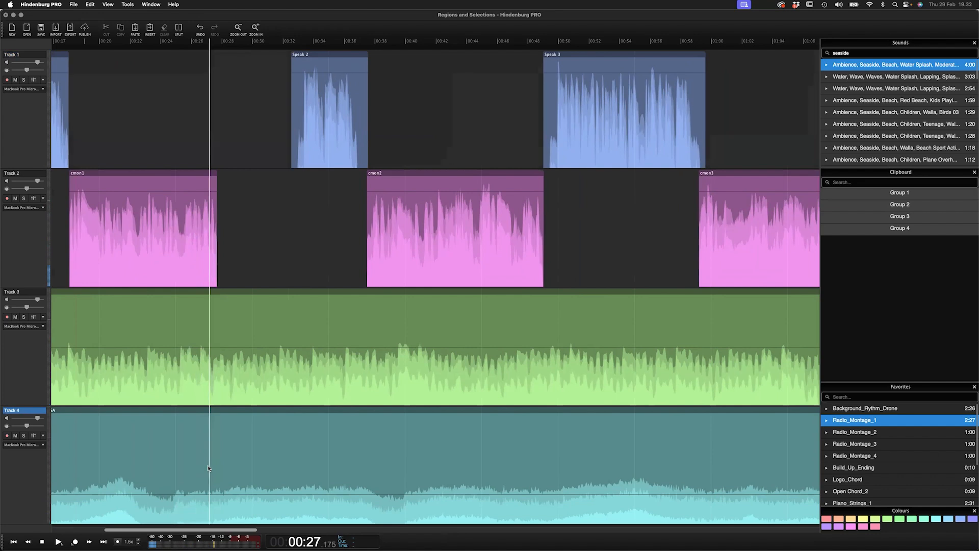
pyautogui.click(206, 509)
pyautogui.press('super+minus')
pyautogui.moveTo(202, 465); pyautogui.dragTo(250, 470)
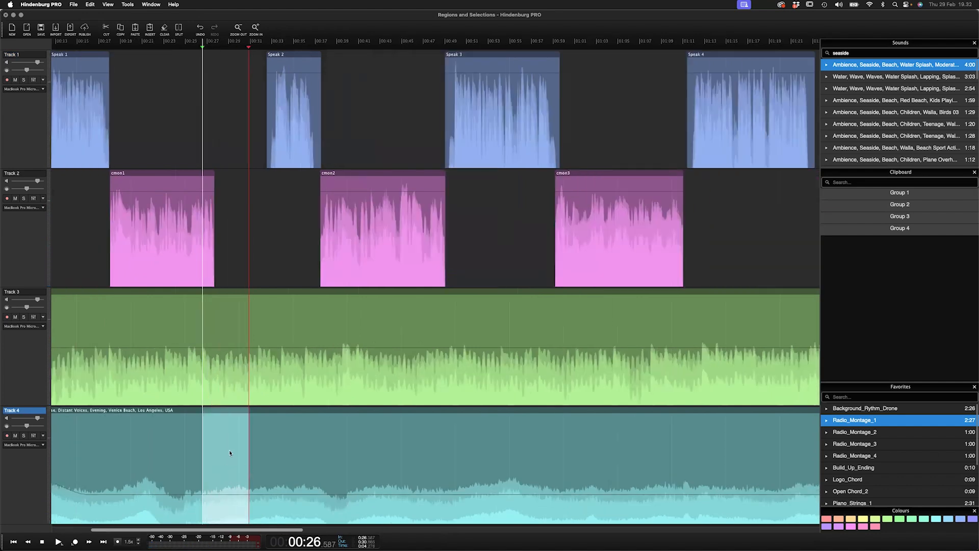
pyautogui.moveTo(225, 495); pyautogui.dragTo(226, 464)
pyautogui.click(200, 148)
pyautogui.press('space')
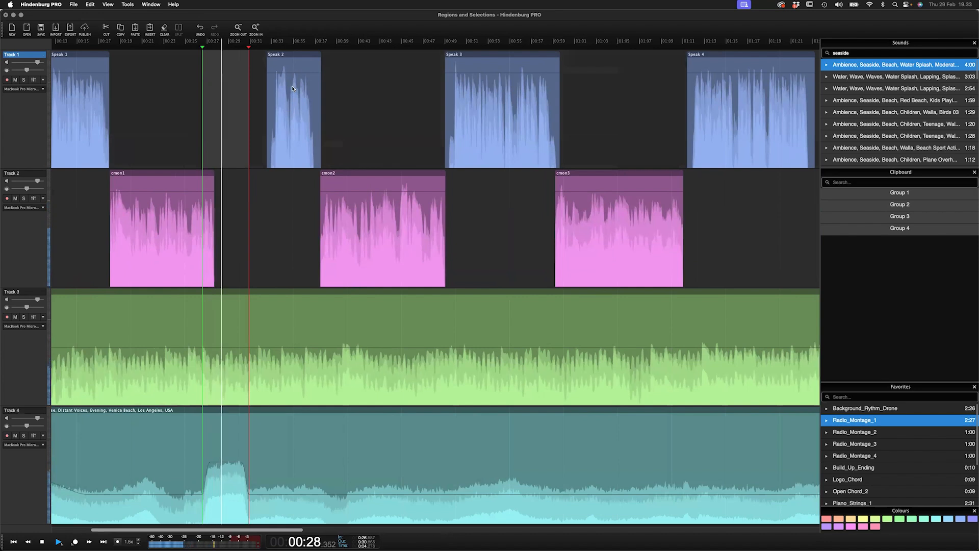
pyautogui.press('space')
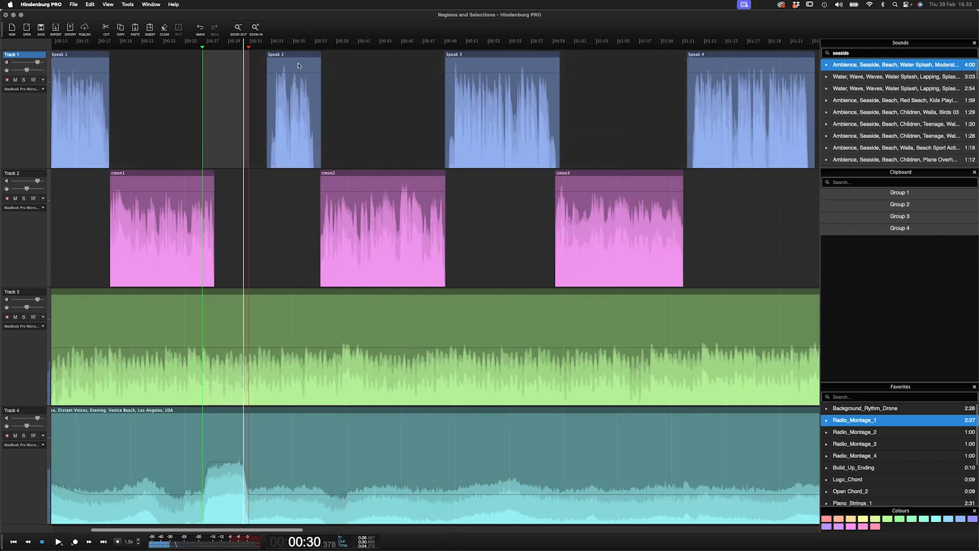
# - Move Speak 2 and the regions after it earlier to tighten the gap
pyautogui.moveTo(297, 55); pyautogui.dragTo(265, 64)
pyautogui.click(203, 105)
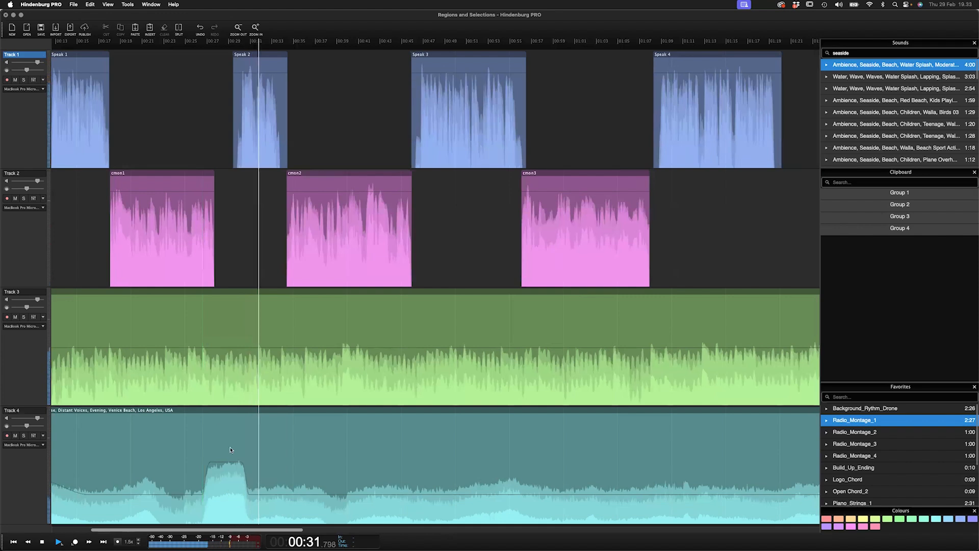
pyautogui.press('space')
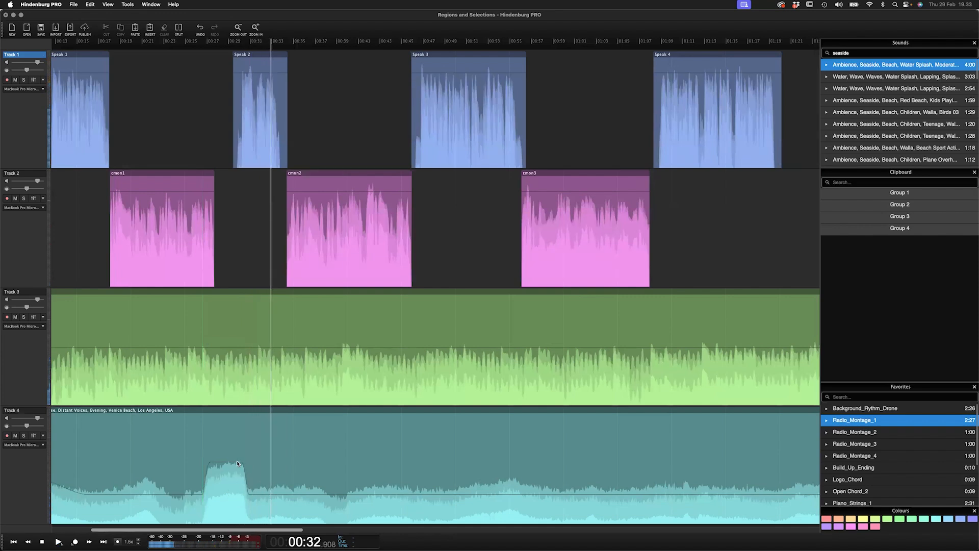
# - Extend the end of the ambience swell and lower its level to about -17.5 dB
pyautogui.click(248, 496)
pyautogui.moveTo(250, 497); pyautogui.dragTo(262, 496)
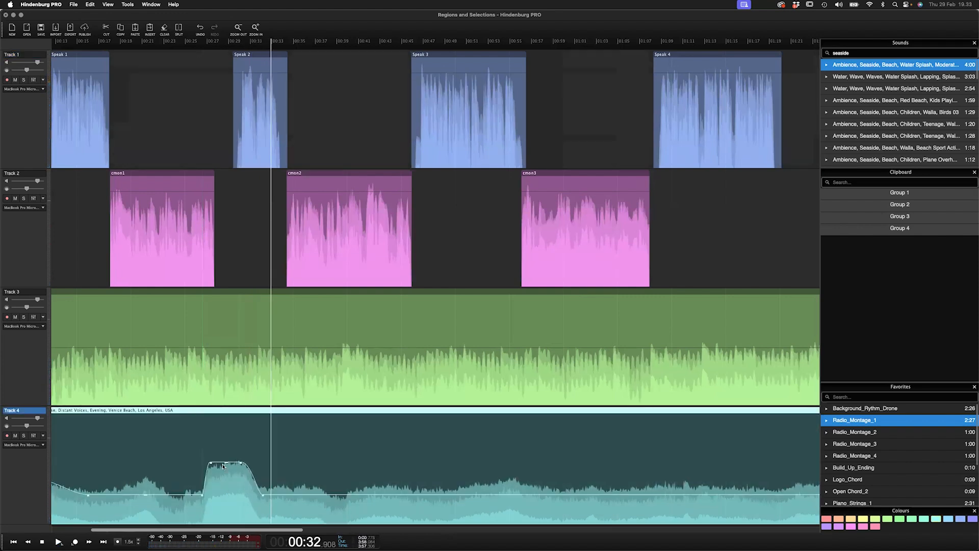
pyautogui.moveTo(226, 463); pyautogui.dragTo(227, 473)
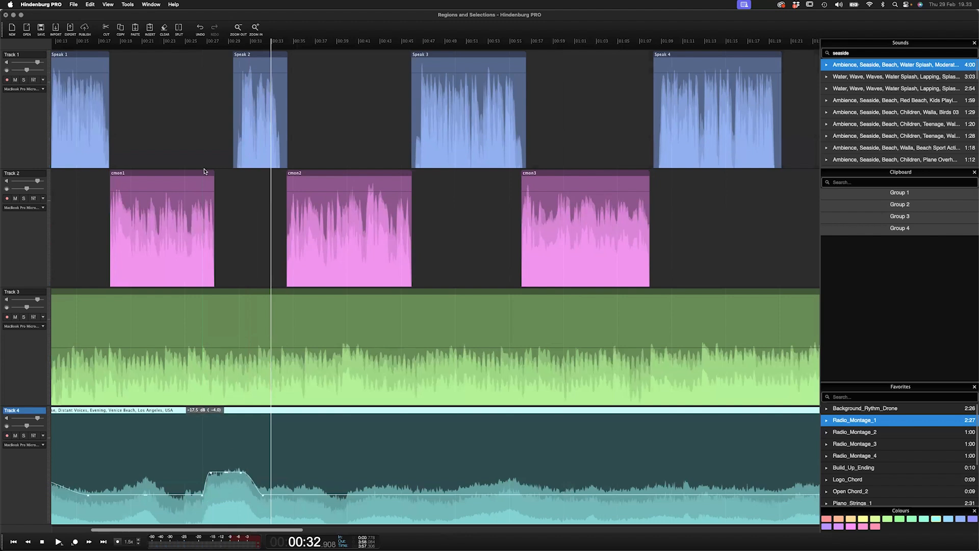
pyautogui.click(203, 146)
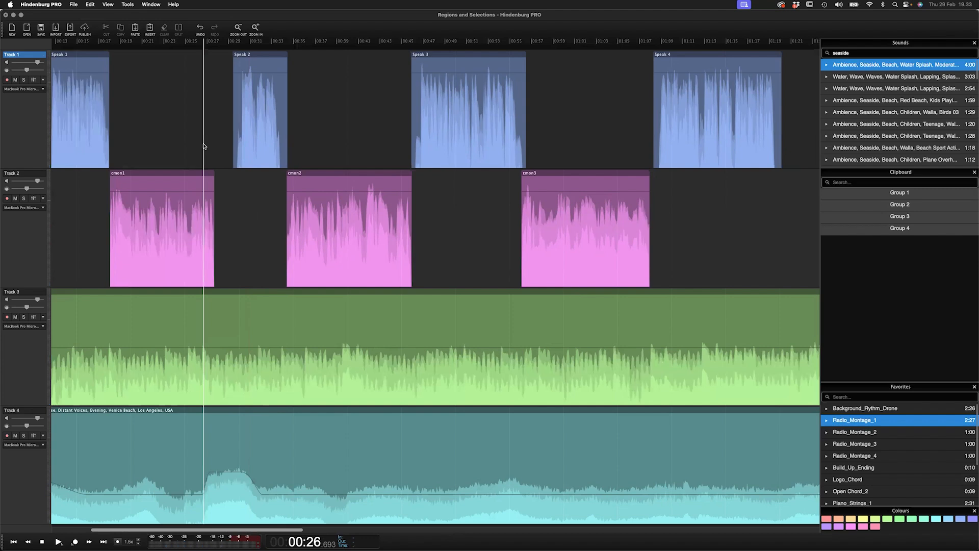
pyautogui.press('space')
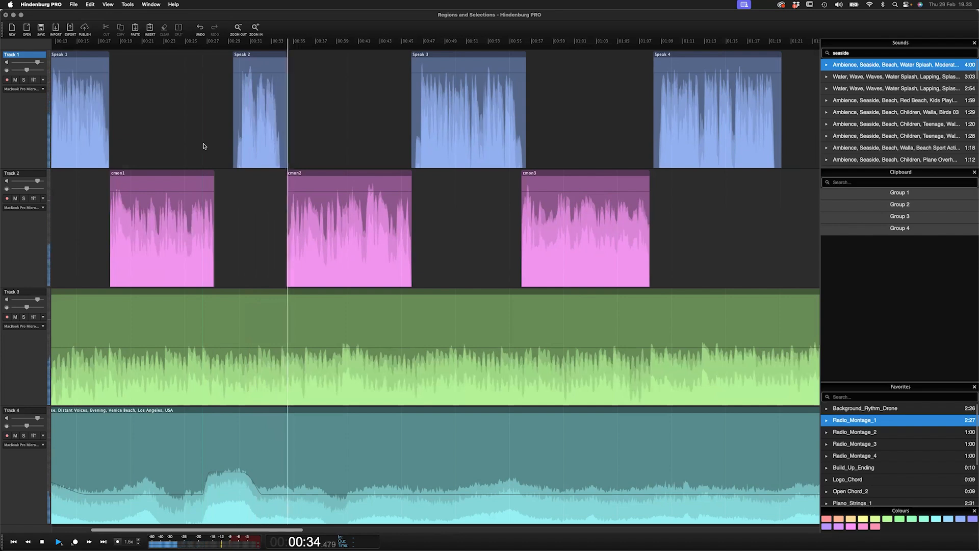
# - Move the cmon2 region slightly earlier on Track 2 and play the passage back
pyautogui.click(295, 175)
pyautogui.moveTo(295, 175); pyautogui.dragTo(287, 201)
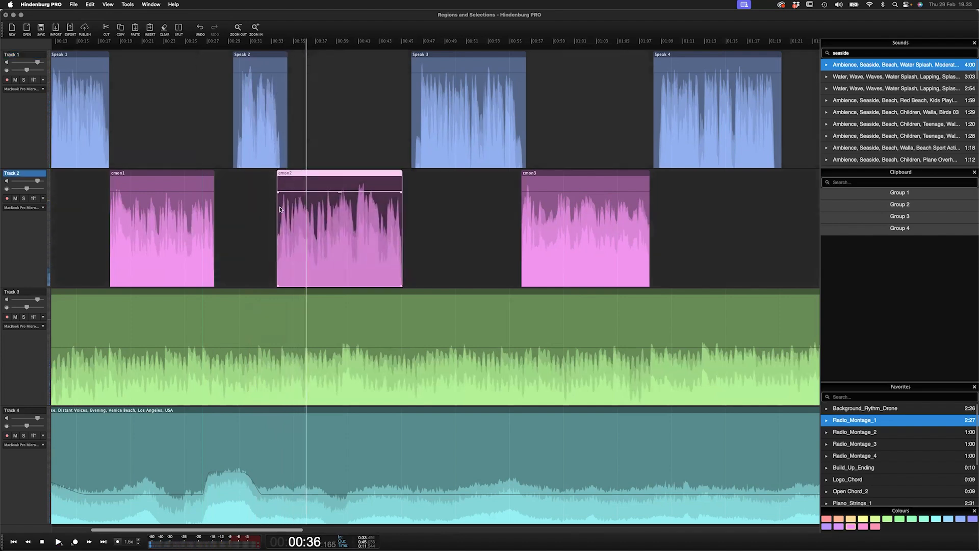
pyautogui.press('Down')
pyautogui.press('Down')
pyautogui.press('Down')
pyautogui.press('Down')
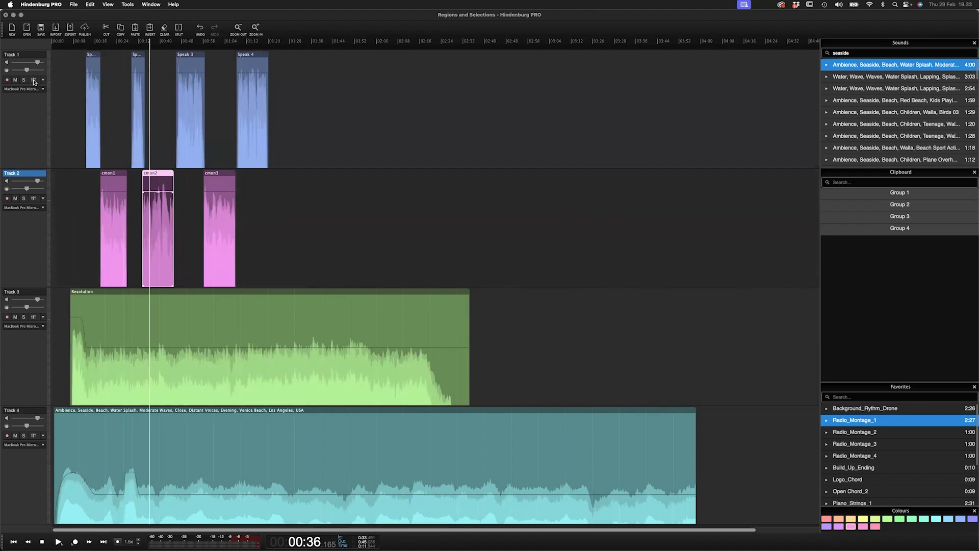
pyautogui.press('Up')
pyautogui.press('Up')
pyautogui.press('Up')
pyautogui.press('Up')
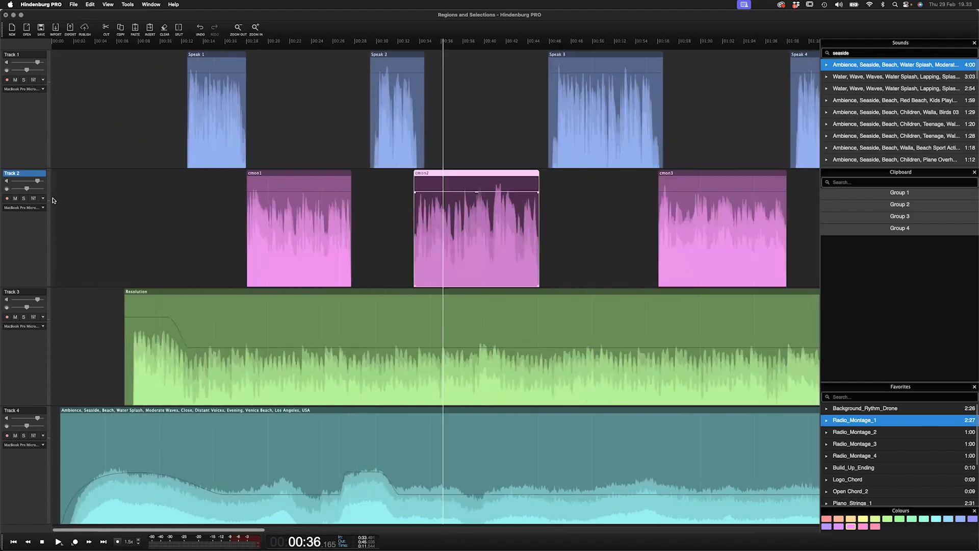
pyautogui.click(241, 190)
pyautogui.press('space')
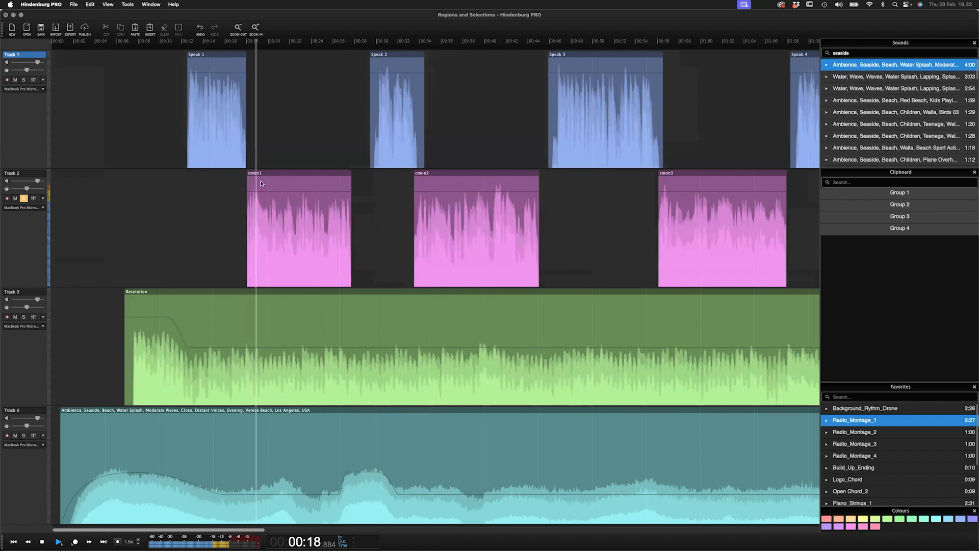
# - Add the Noise Reduction effect to Track 2
pyautogui.press('Up')
pyautogui.press('Up')
pyautogui.press('Up')
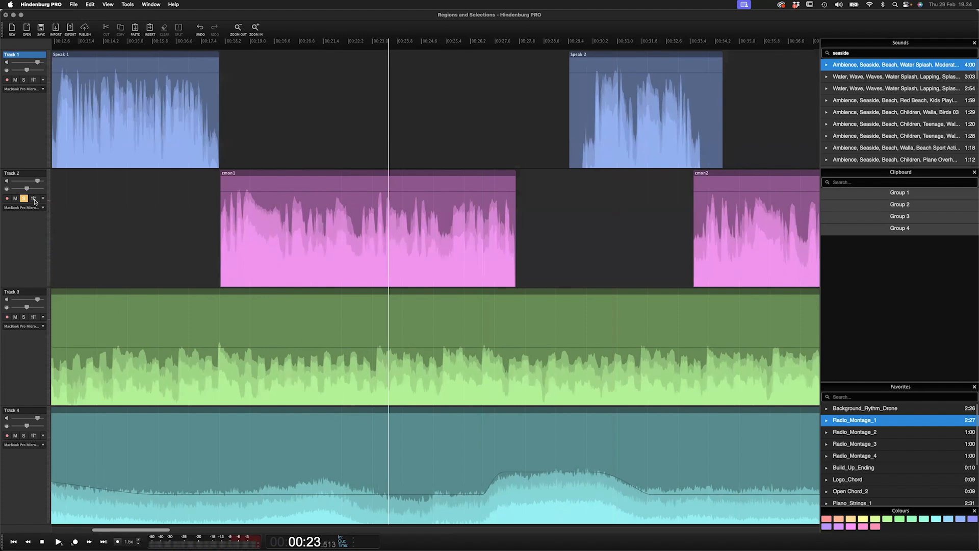
pyautogui.click(32, 199)
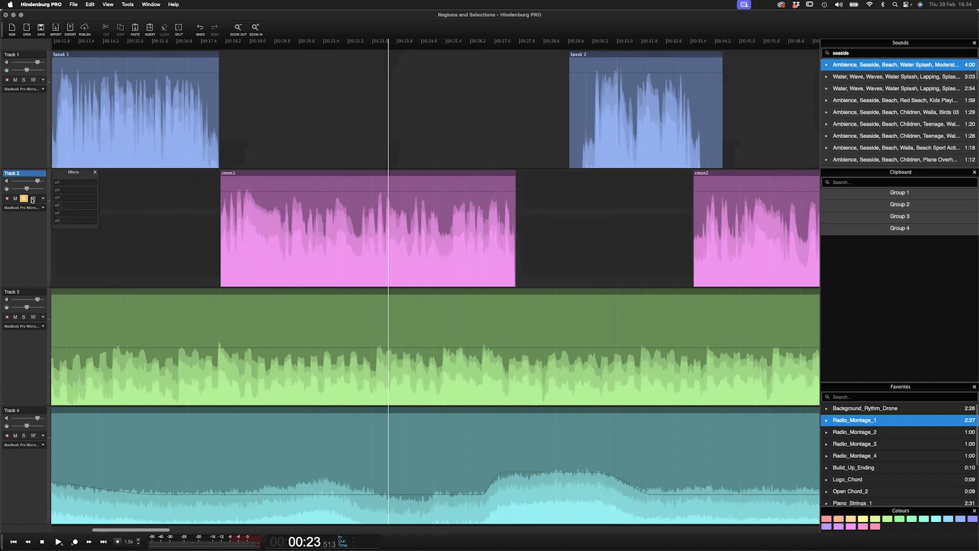
pyautogui.click(83, 187)
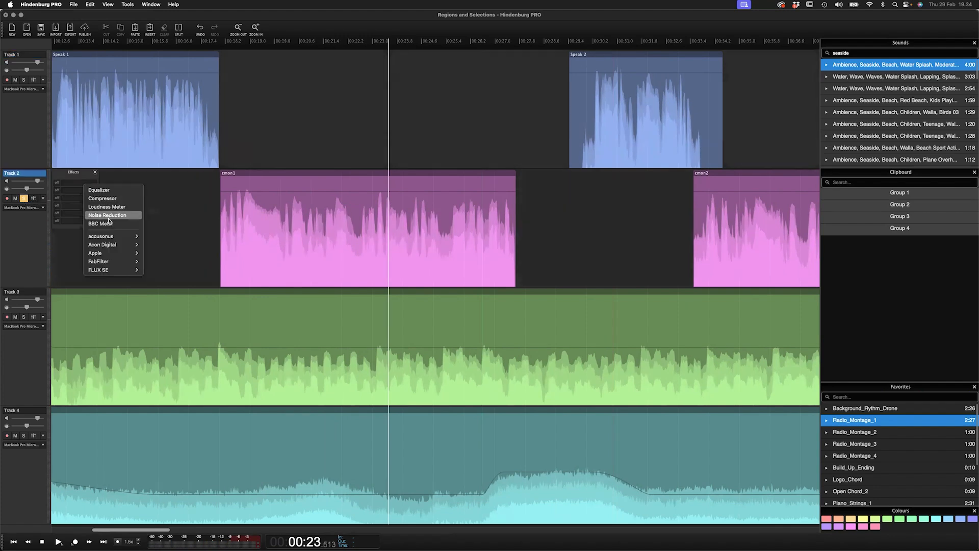
pyautogui.click(108, 216)
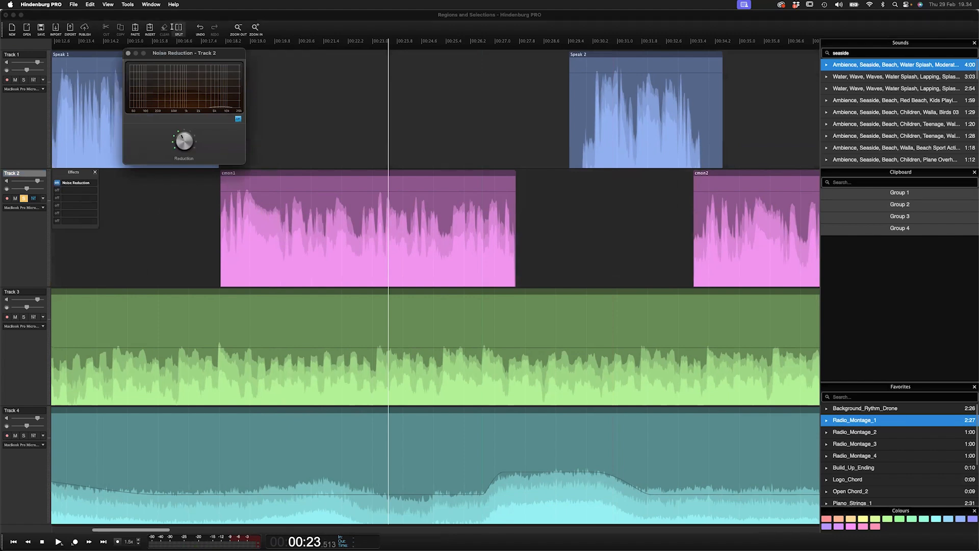
pyautogui.moveTo(198, 54); pyautogui.dragTo(360, 61)
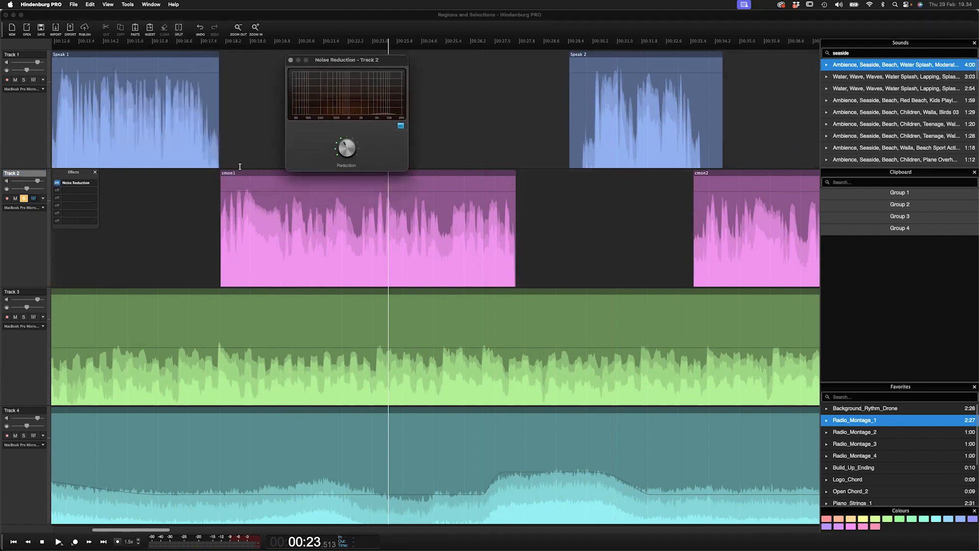
# - Play back the cmon1 region to hear the Noise Reduction effect on Track 2
pyautogui.click(217, 182)
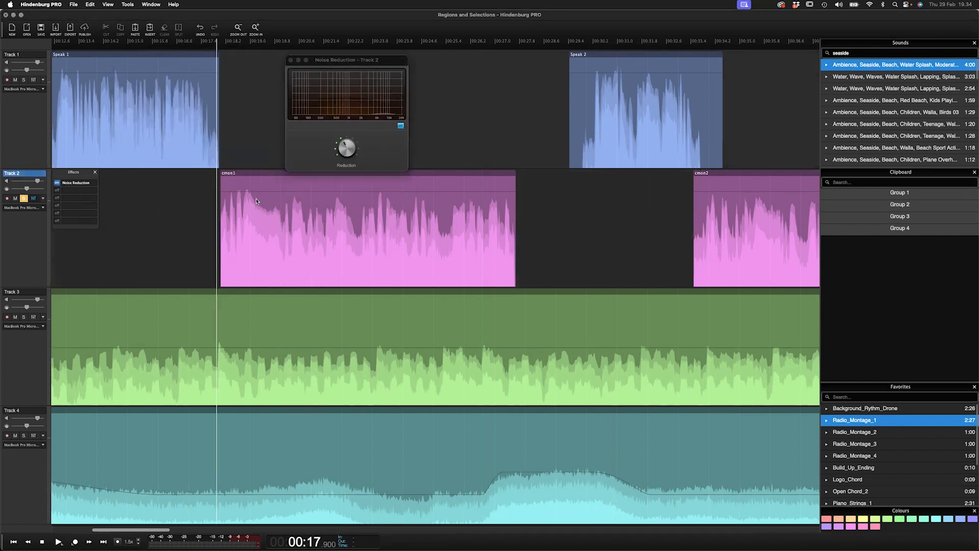
pyautogui.press('space')
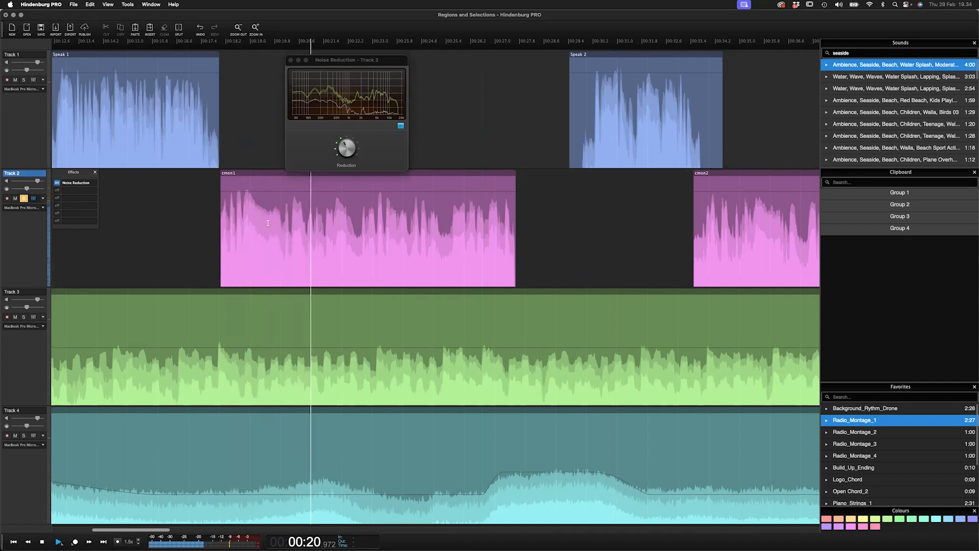
pyautogui.press('space')
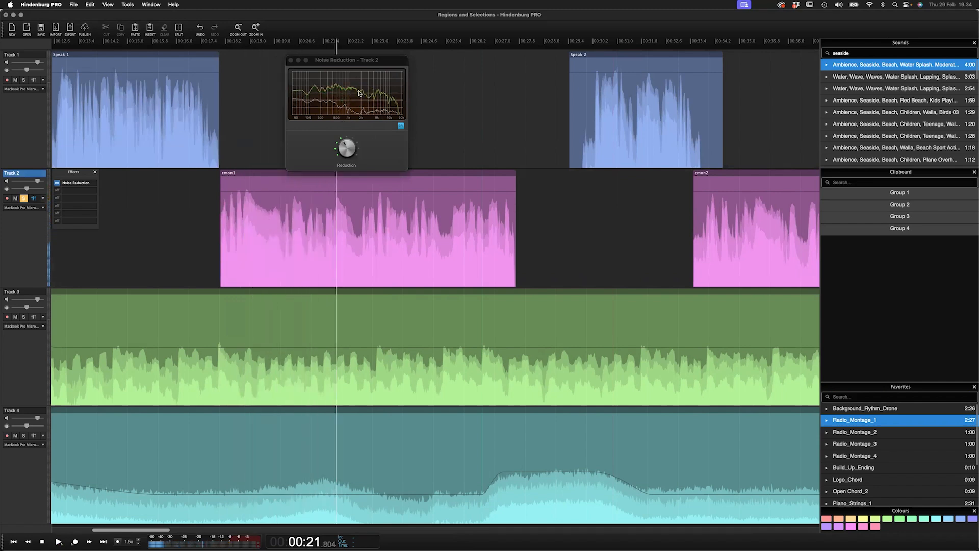
# - Adjust the Noise Reduction amount on Track 2 and replay the start of the cmon1 region
pyautogui.press('space')
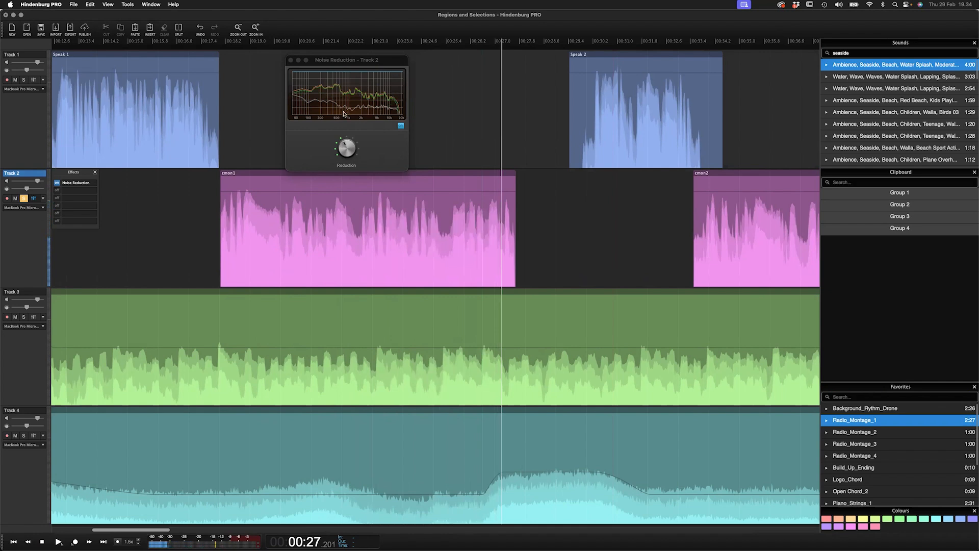
pyautogui.click(342, 149)
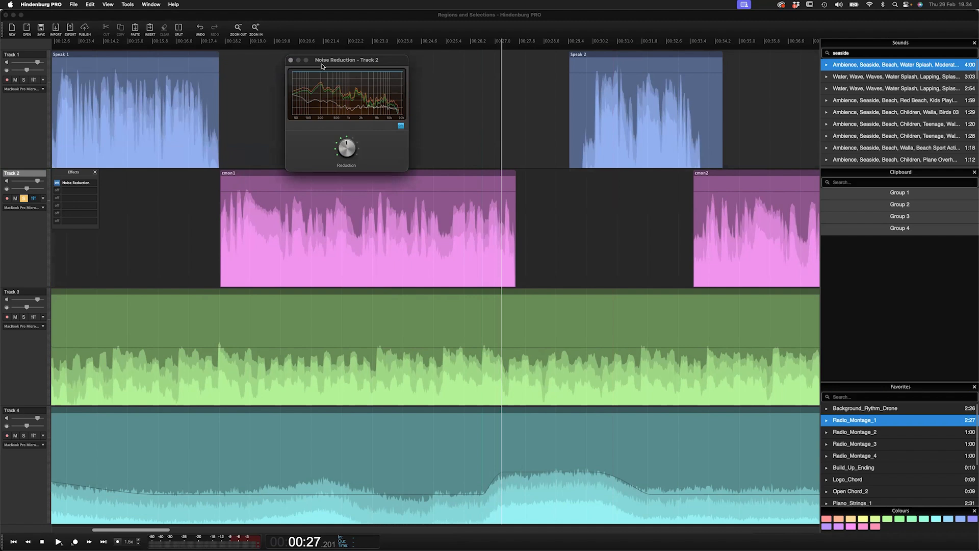
pyautogui.moveTo(329, 62); pyautogui.dragTo(378, 63)
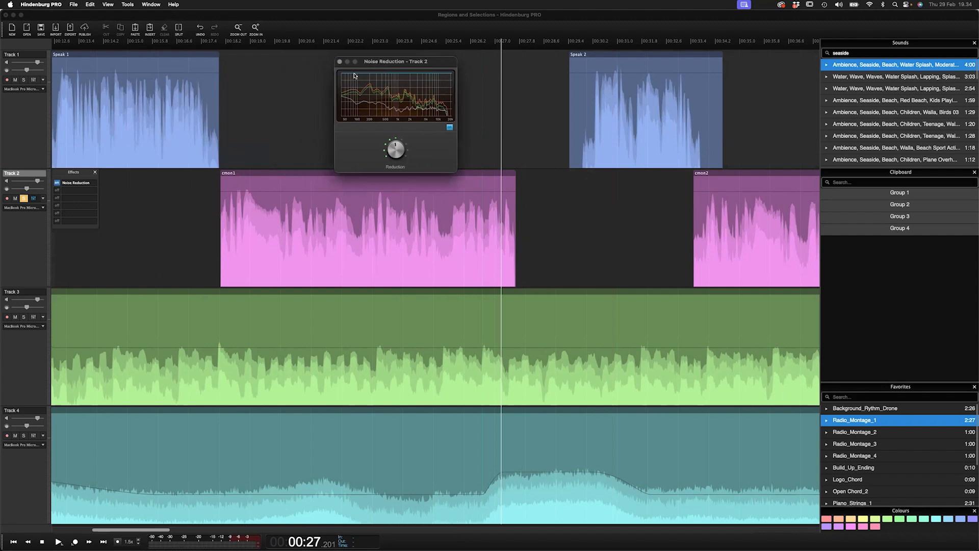
pyautogui.click(217, 184)
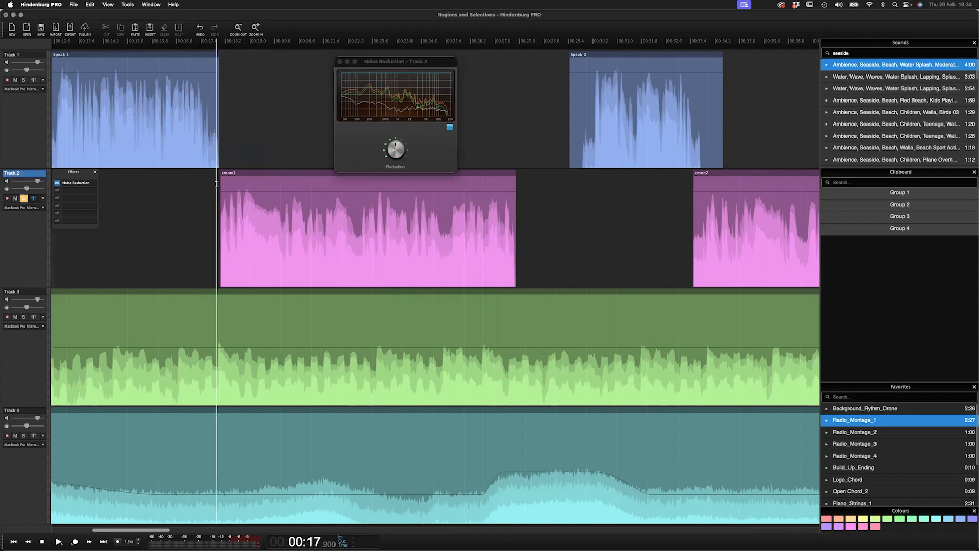
pyautogui.press('space')
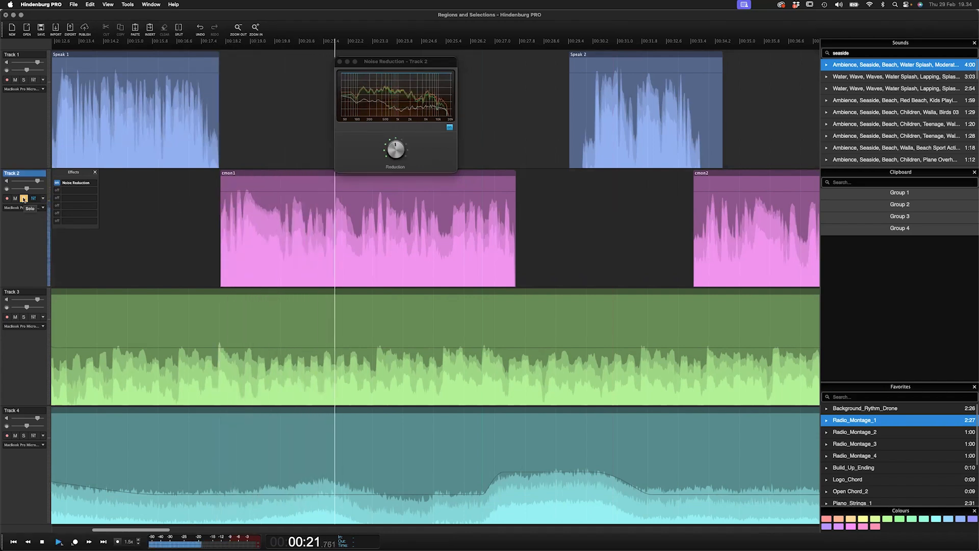
pyautogui.press('space')
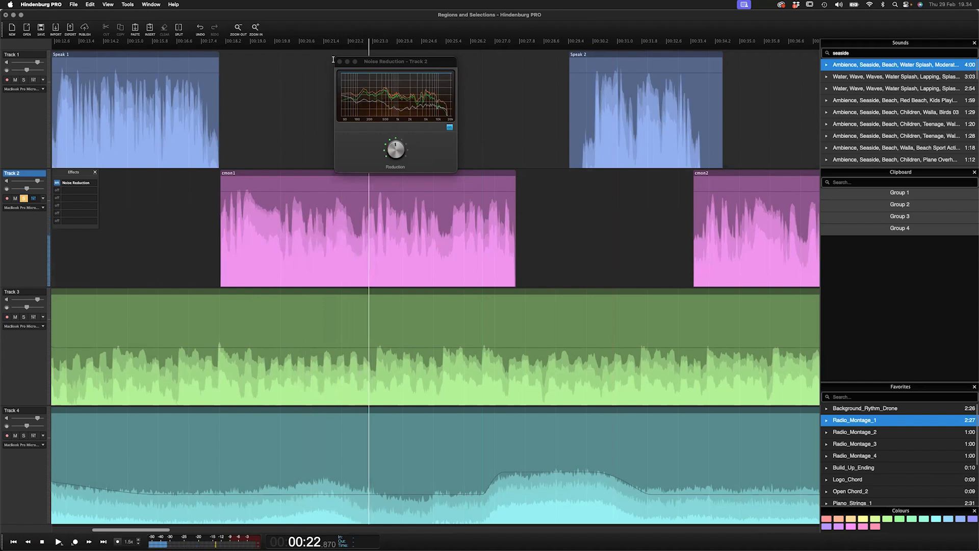
# - Add an Equalizer to Track 2's effects and turn its HIGH knob down
pyautogui.moveTo(333, 60); pyautogui.dragTo(348, 60)
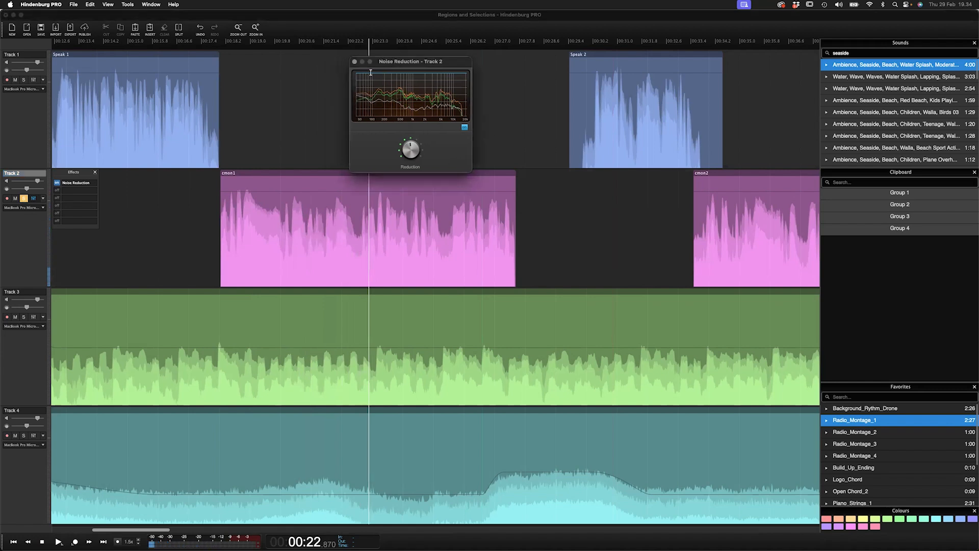
pyautogui.click(80, 195)
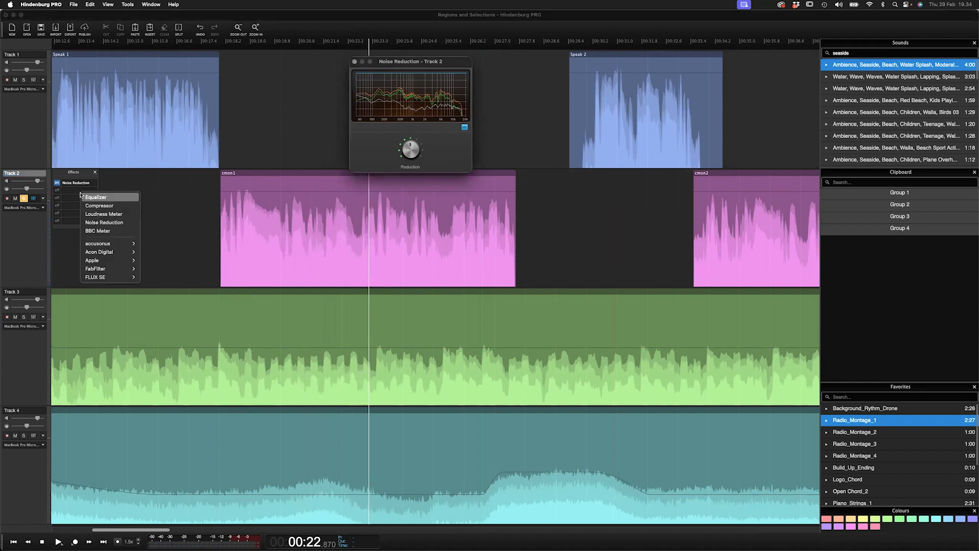
pyautogui.click(108, 199)
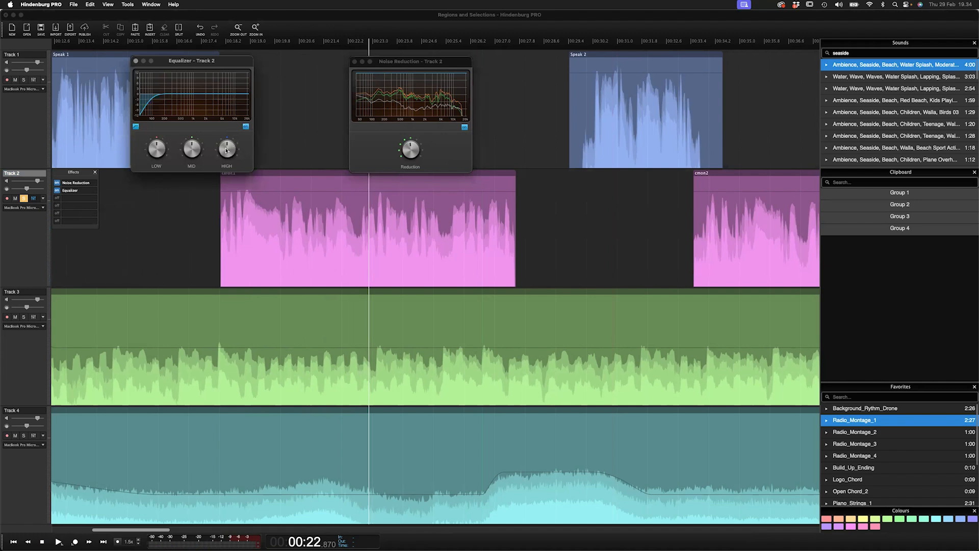
pyautogui.moveTo(223, 153); pyautogui.dragTo(190, 150)
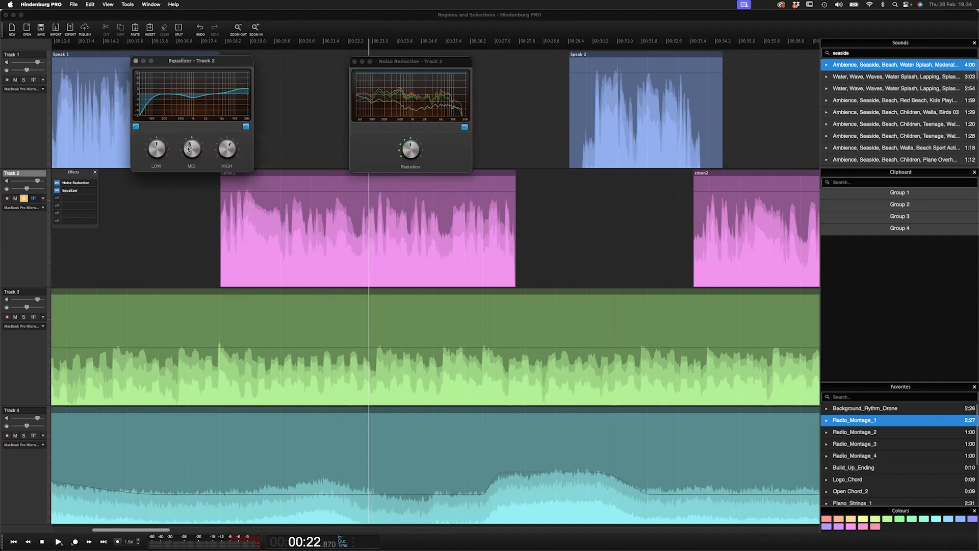
# - Add a Compressor to Track 2's effects and raise its compression amount
pyautogui.click(80, 198)
pyautogui.click(106, 211)
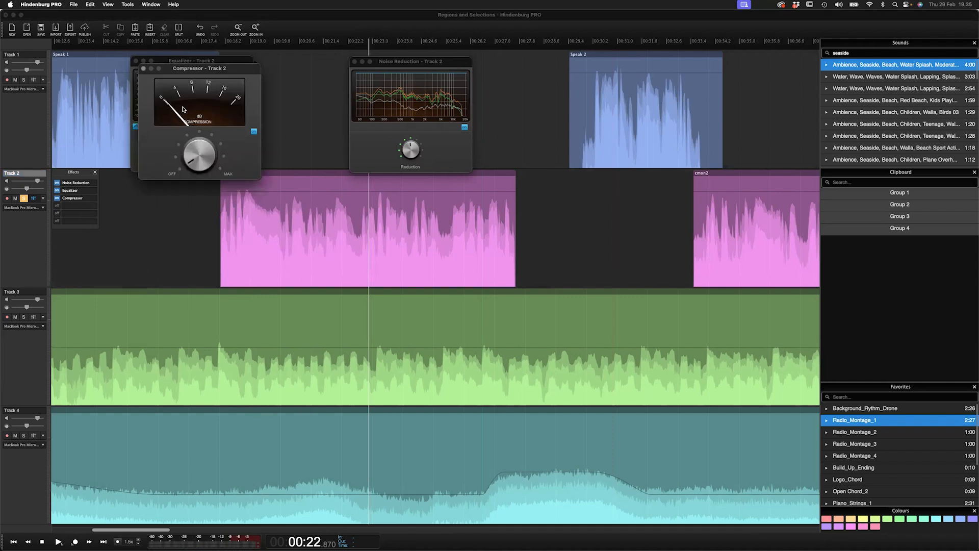
pyautogui.moveTo(194, 70); pyautogui.dragTo(551, 78)
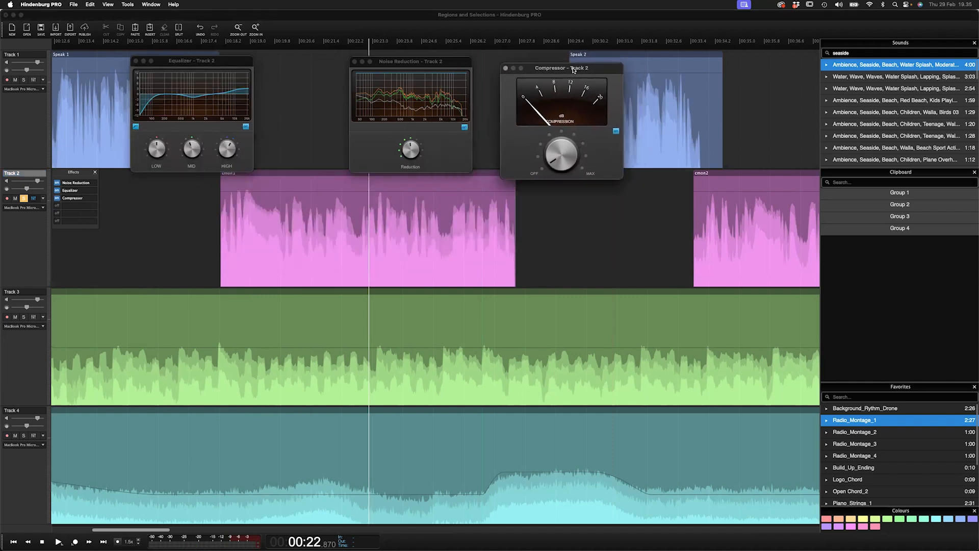
pyautogui.moveTo(566, 162); pyautogui.dragTo(555, 142)
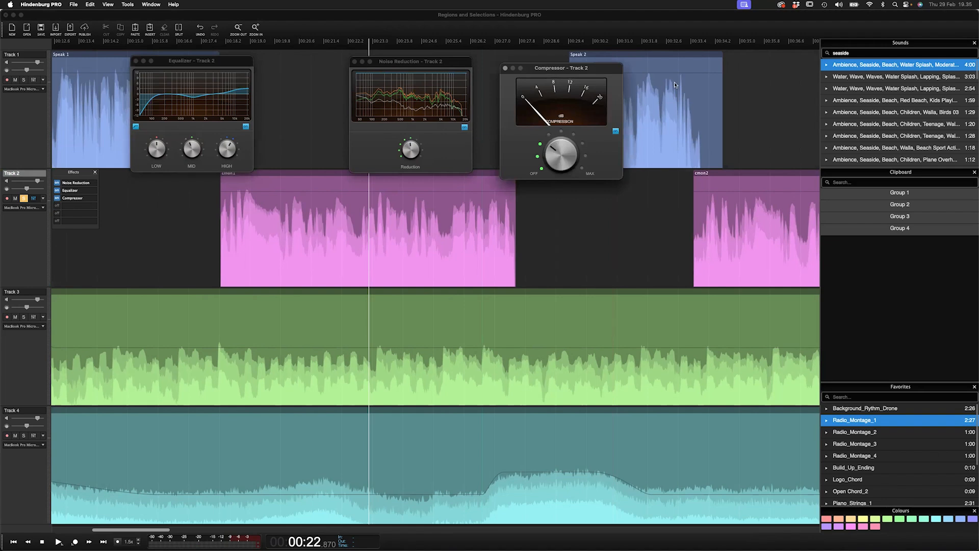
pyautogui.moveTo(579, 70); pyautogui.dragTo(587, 63)
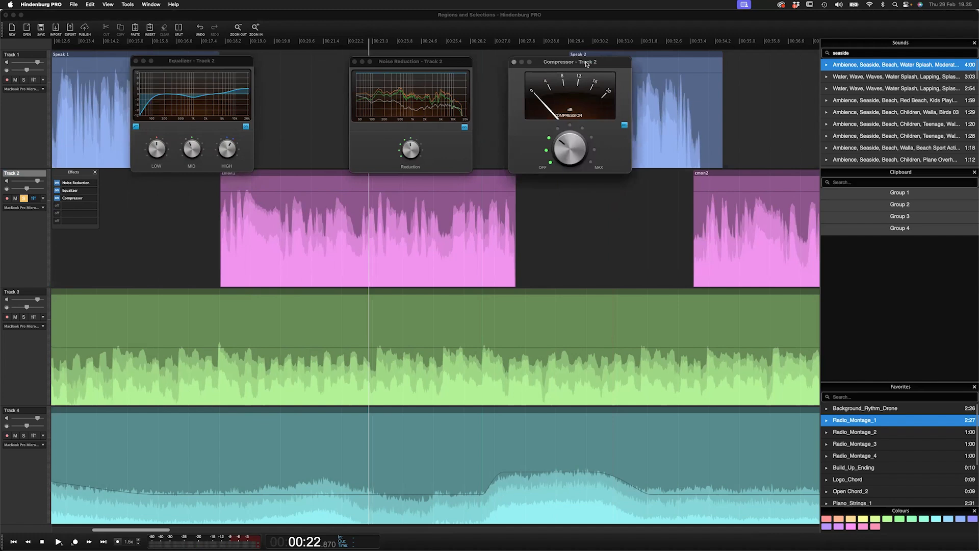
pyautogui.moveTo(587, 64); pyautogui.dragTo(555, 67)
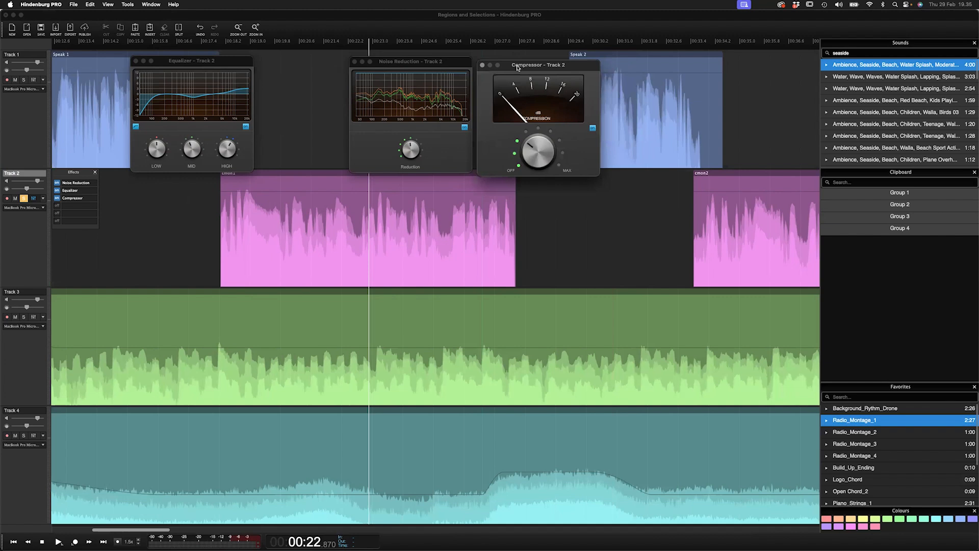
# - Close the Compressor, Noise Reduction and Equalizer effect windows
pyautogui.click(482, 66)
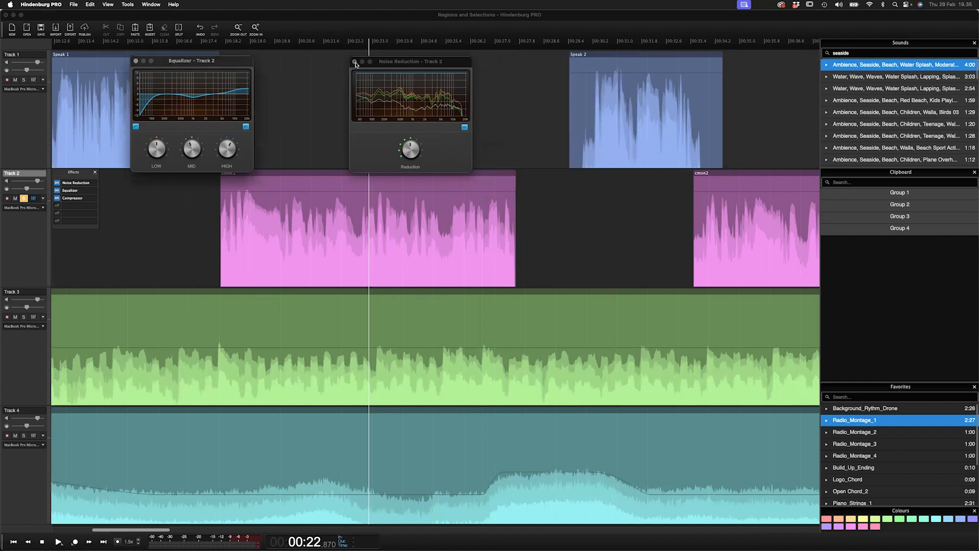
pyautogui.click(355, 61)
pyautogui.moveTo(222, 62); pyautogui.dragTo(417, 84)
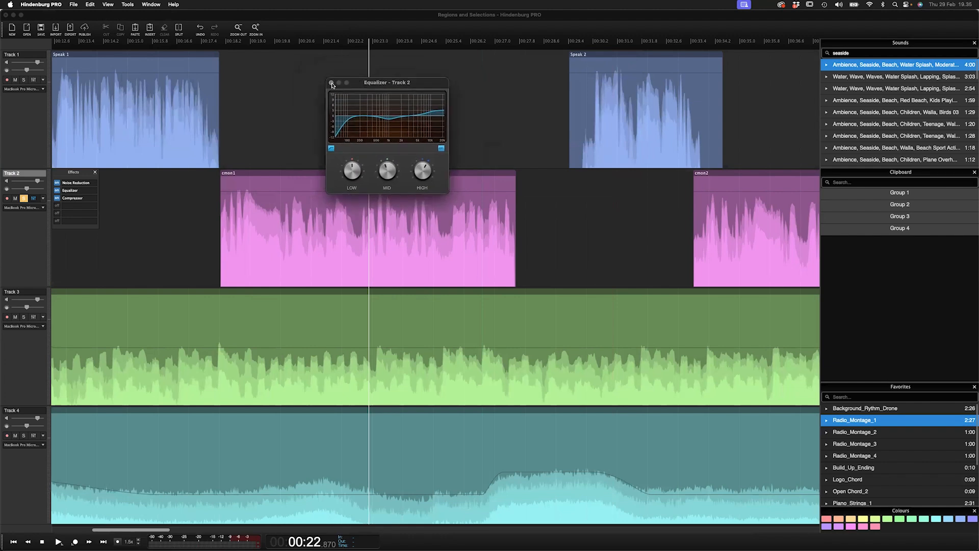
pyautogui.moveTo(396, 85); pyautogui.dragTo(307, 153)
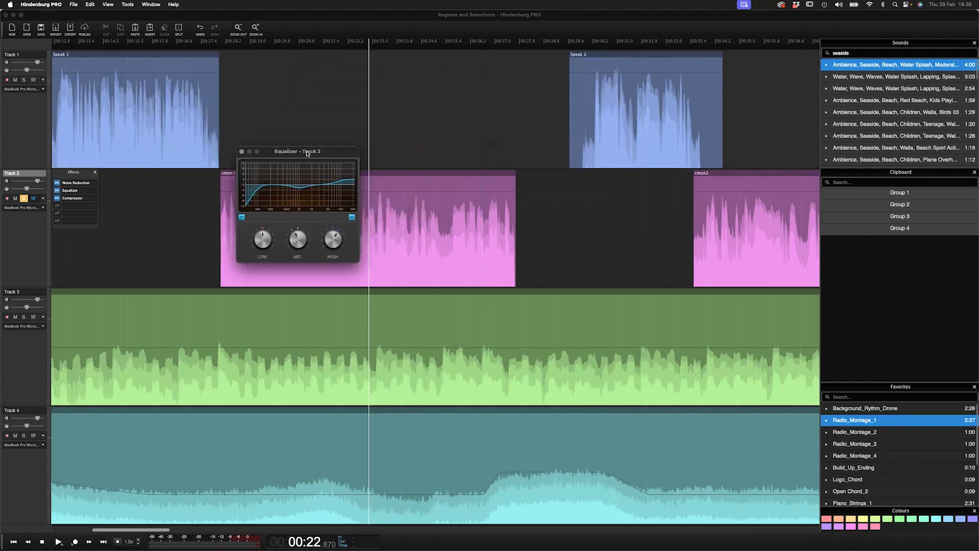
pyautogui.click(242, 153)
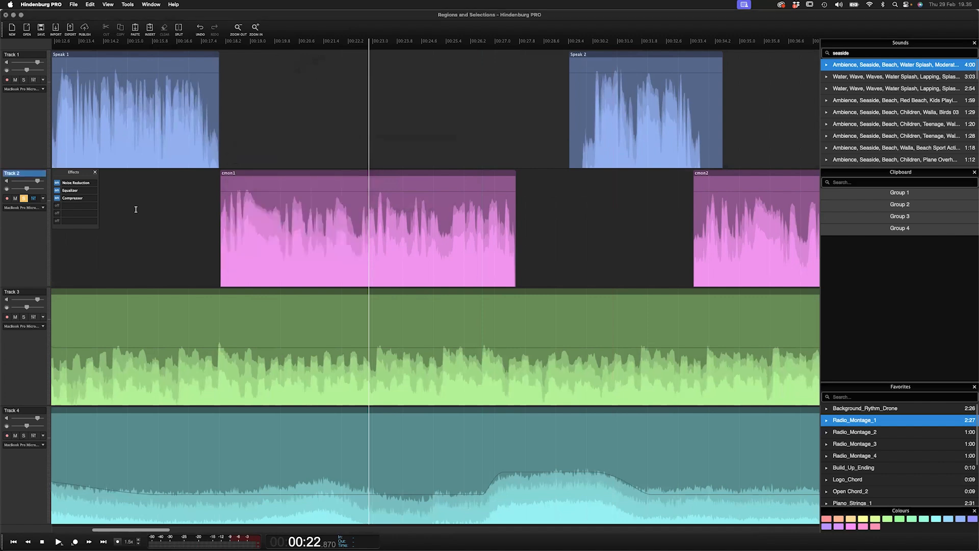
# - Apply the Generic voice profile to Track 2
pyautogui.click(175, 209)
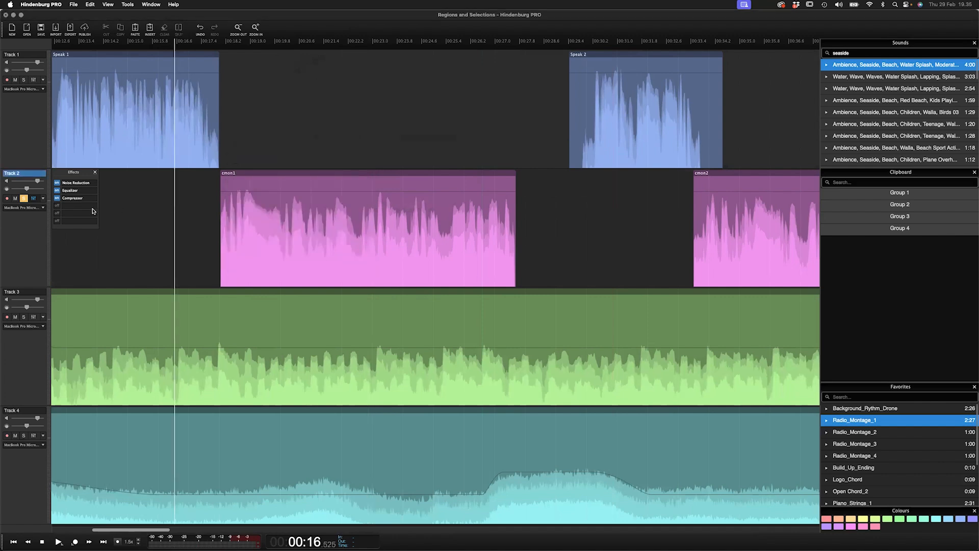
pyautogui.click(95, 171)
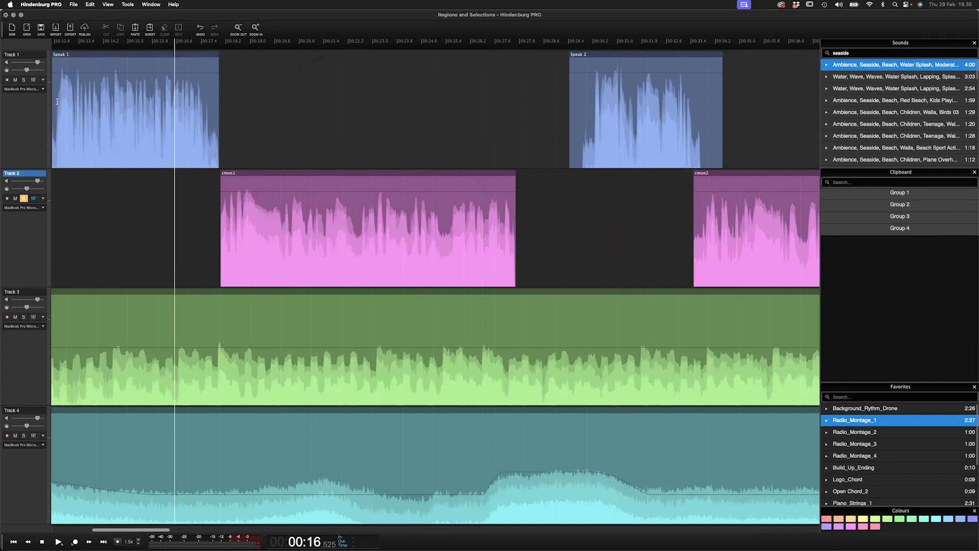
pyautogui.click(34, 198)
pyautogui.click(44, 199)
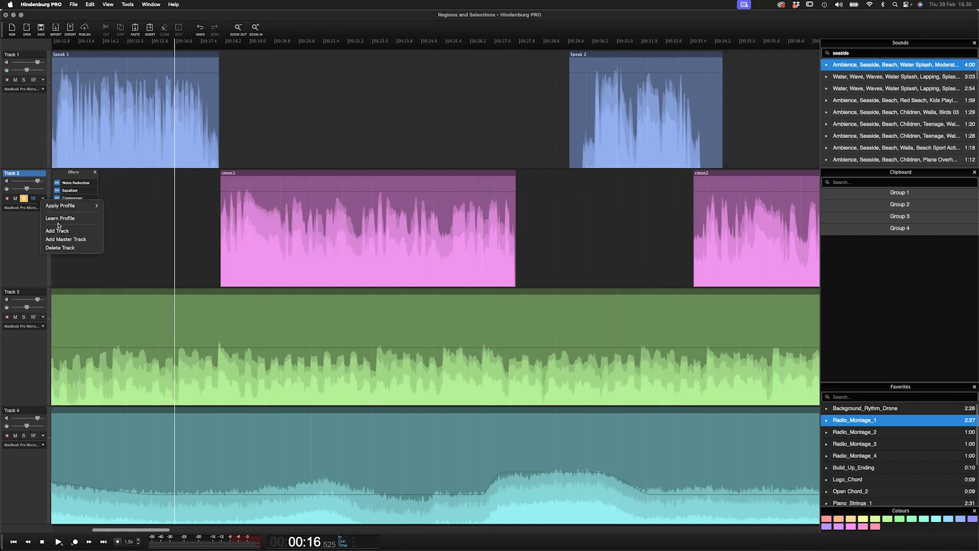
pyautogui.moveTo(71, 206)
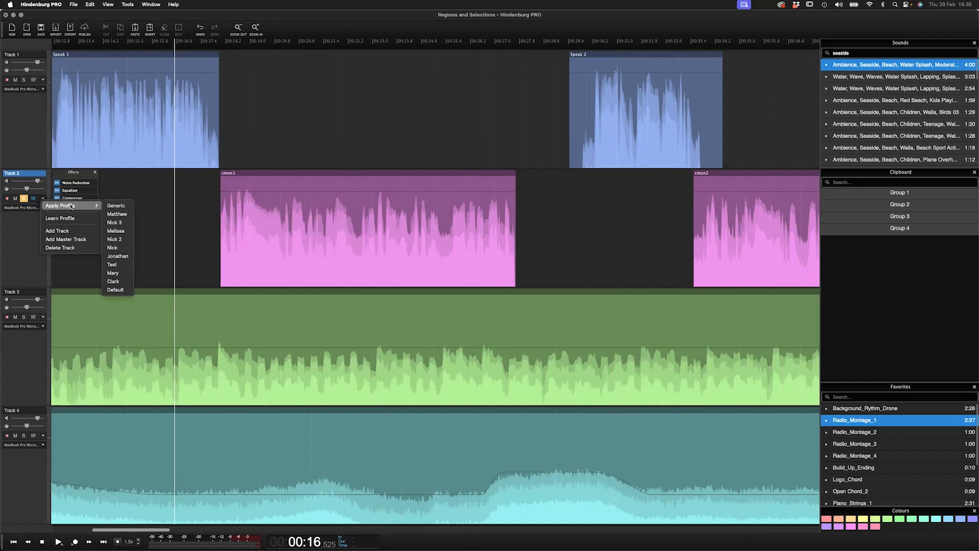
pyautogui.click(126, 207)
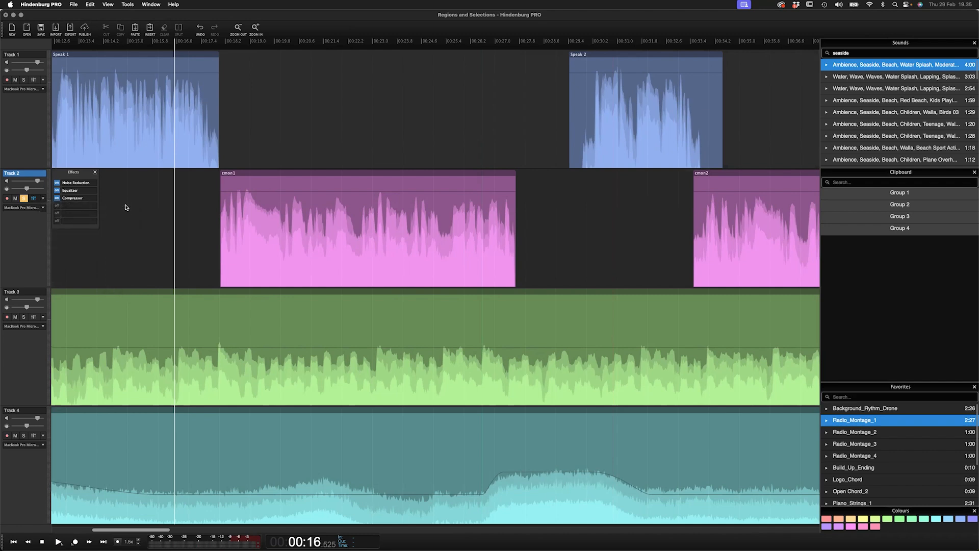
pyautogui.click(486, 194)
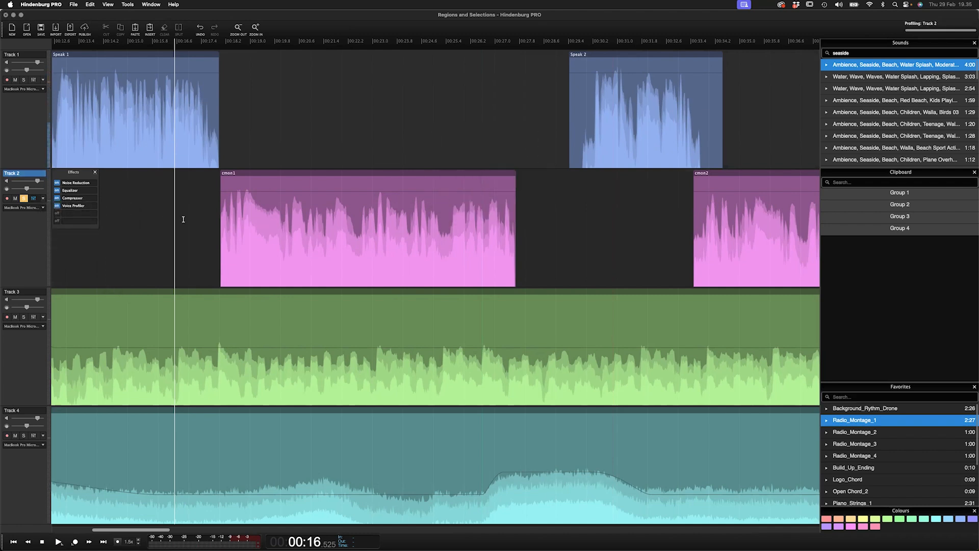
# - Open Track 2's Voice Profiler window to examine its frequency curves, then close it
pyautogui.click(83, 206)
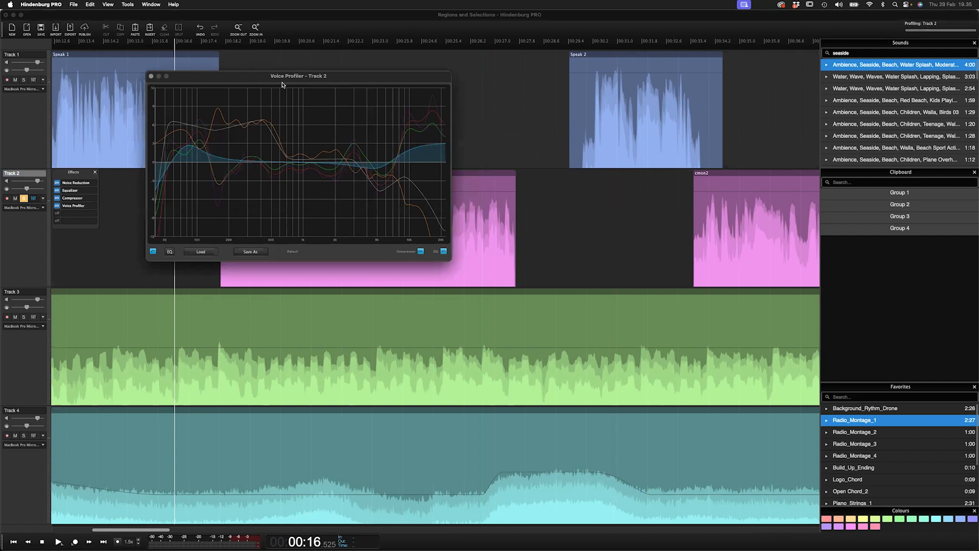
pyautogui.moveTo(287, 77); pyautogui.dragTo(482, 211)
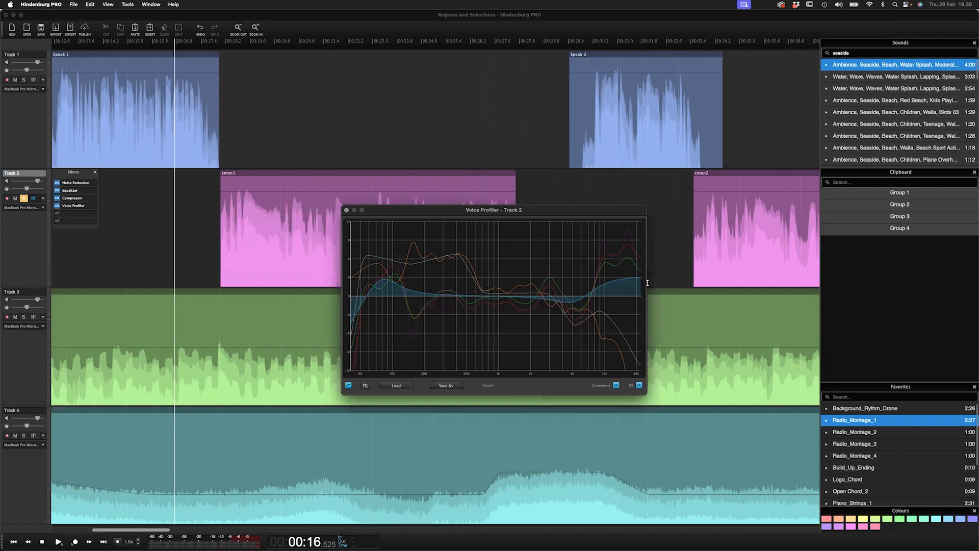
pyautogui.hscroll(5, 647, 283)
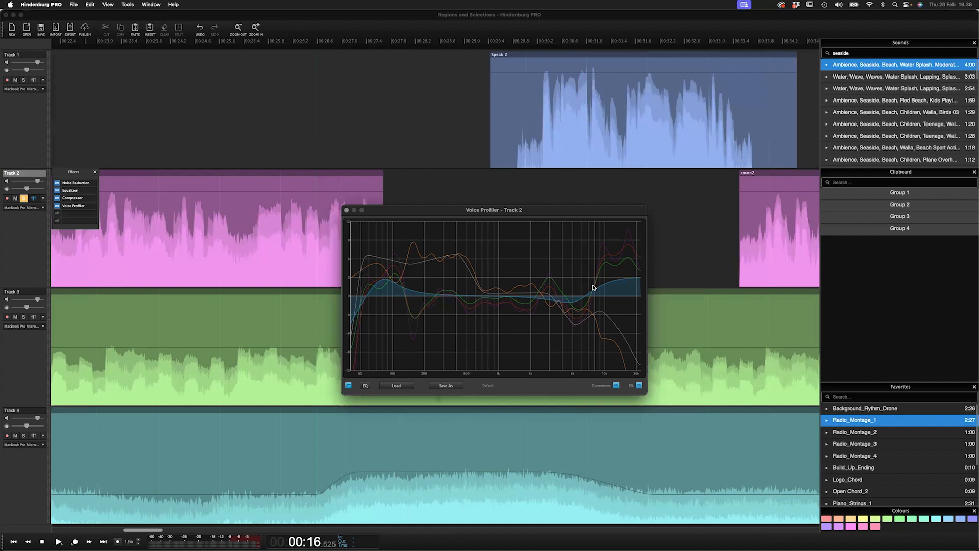
pyautogui.moveTo(458, 211); pyautogui.dragTo(388, 214)
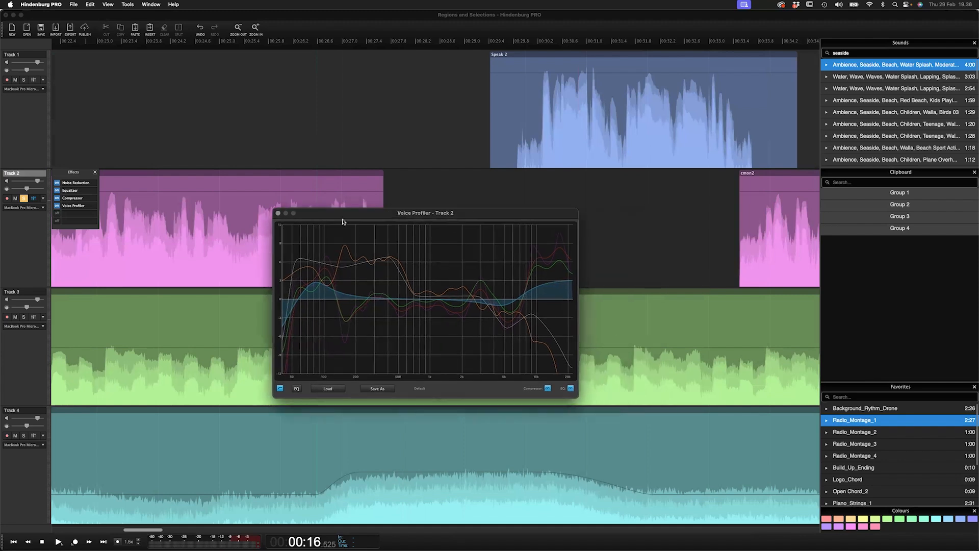
pyautogui.click(278, 213)
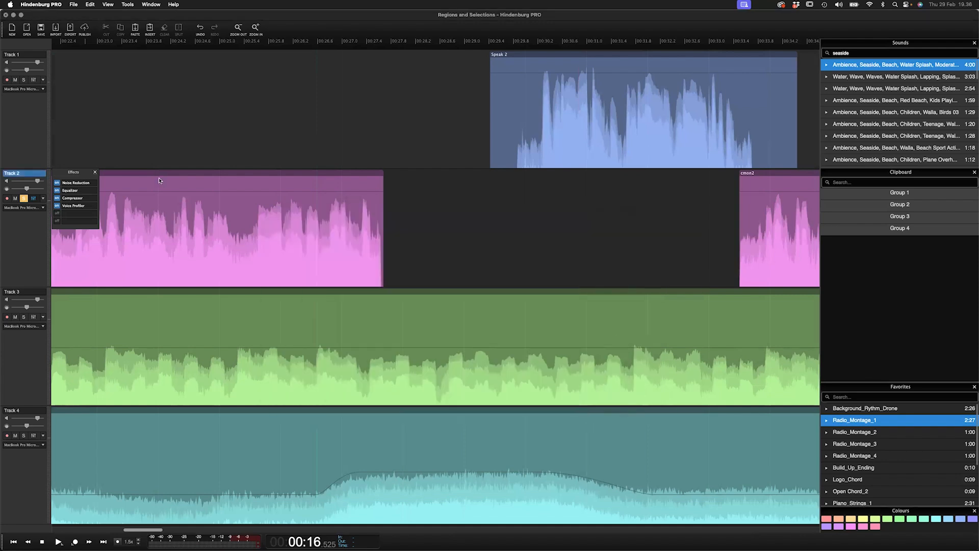
pyautogui.click(95, 173)
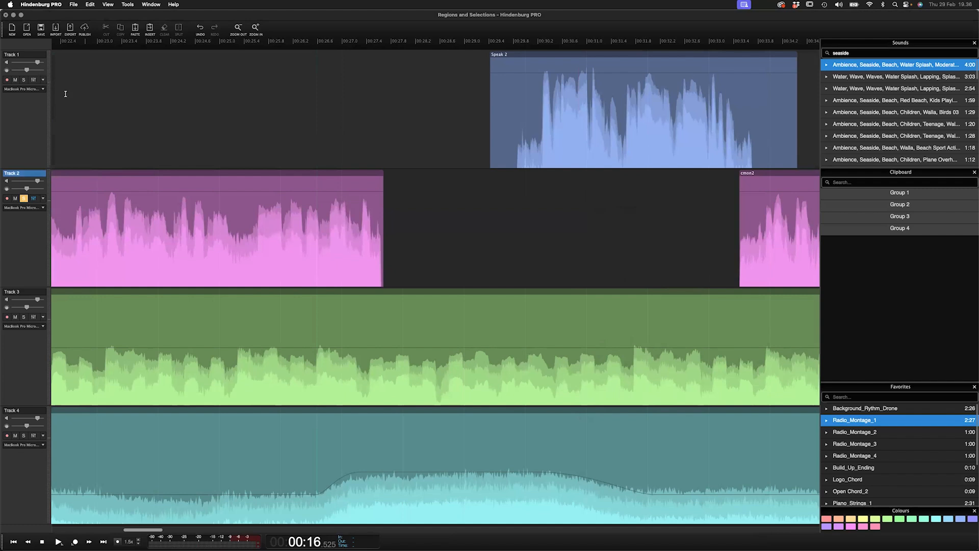
# - Apply a saved speaker voice profile to Track 1 and open its Voice Profiler window
pyautogui.click(43, 80)
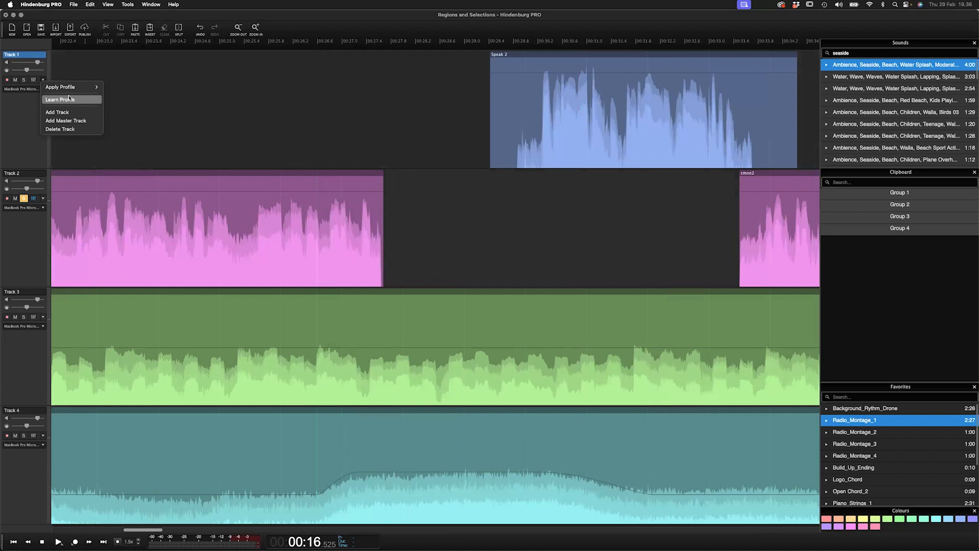
pyautogui.moveTo(77, 87)
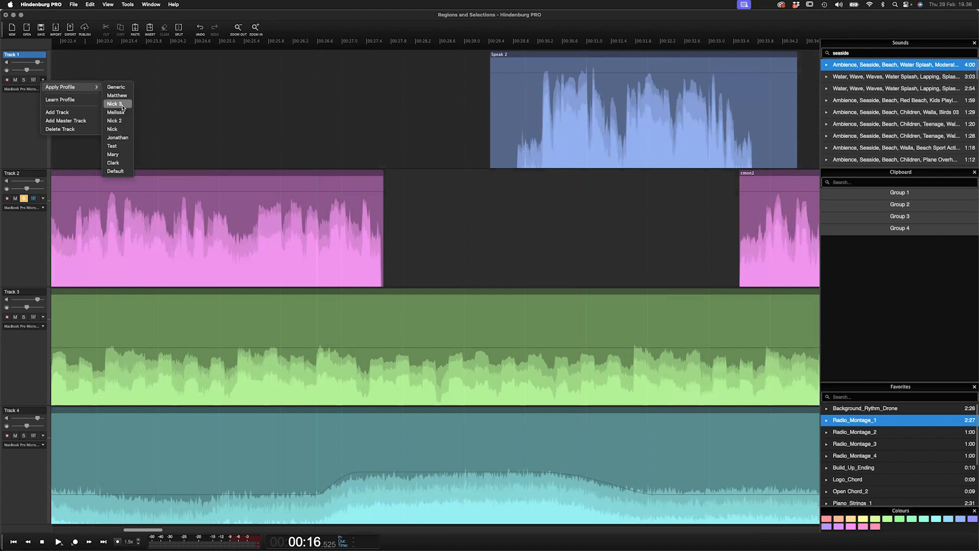
pyautogui.click(121, 163)
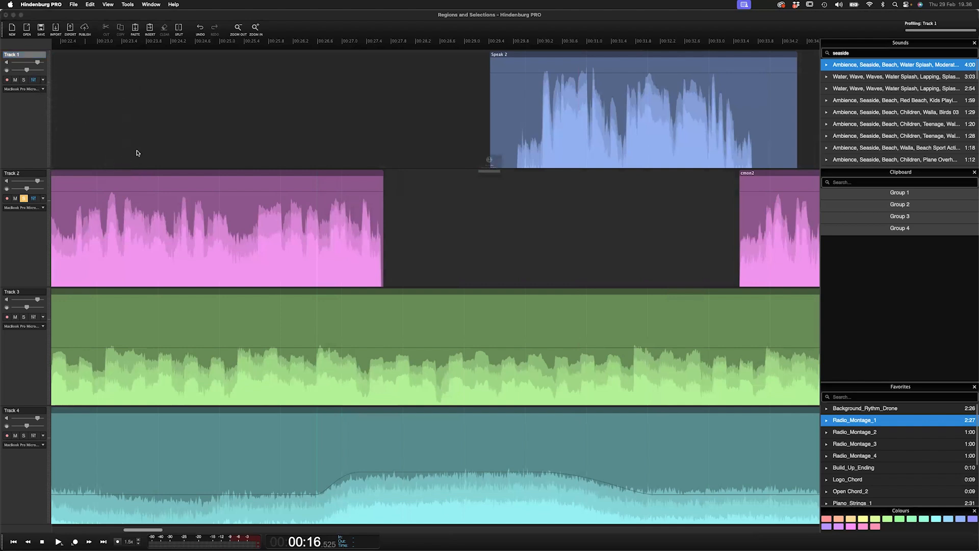
pyautogui.click(493, 197)
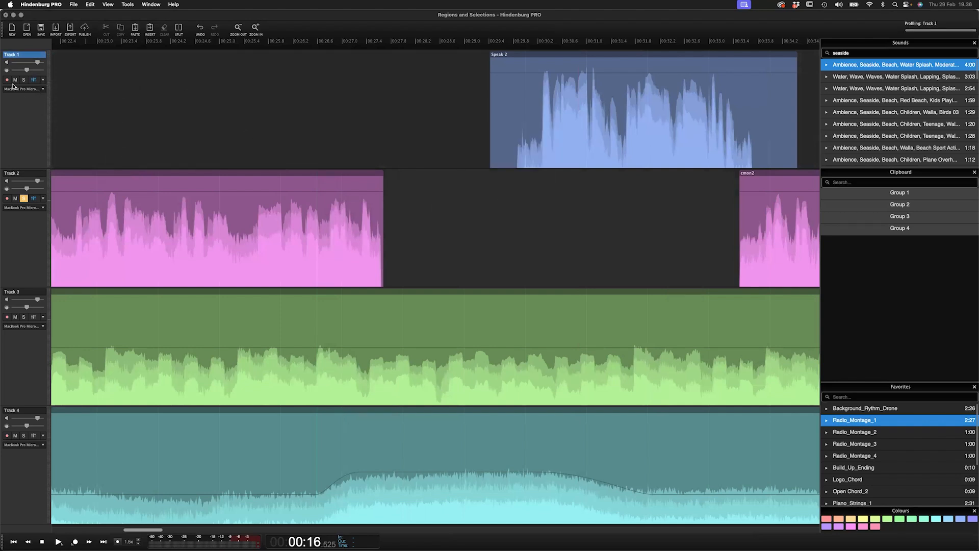
pyautogui.click(33, 79)
pyautogui.doubleClick(81, 65)
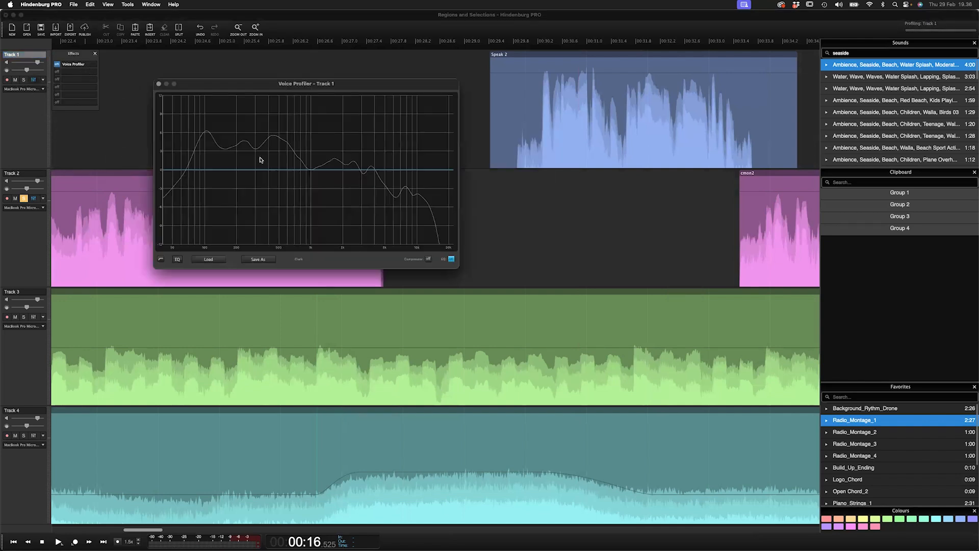
# - Close Track 1's Voice Profiler and Effects windows and turn off solo on Track 2
pyautogui.click(158, 84)
pyautogui.click(95, 54)
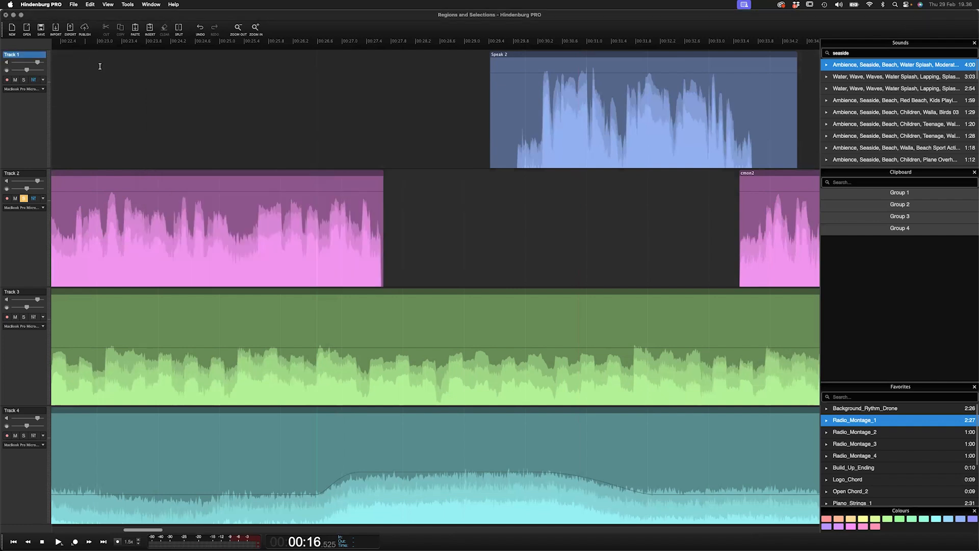
pyautogui.scroll(-6, 100, 65)
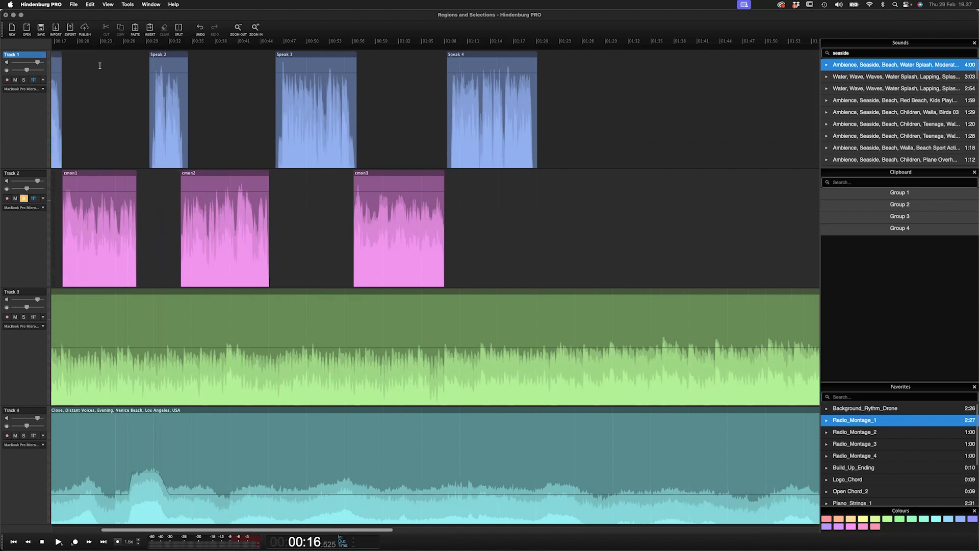
pyautogui.click(24, 198)
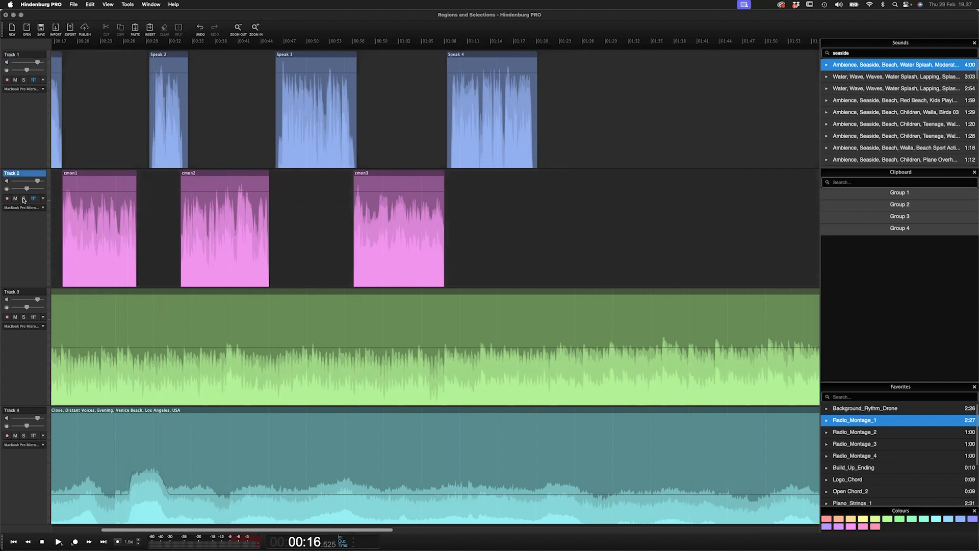
pyautogui.click(105, 147)
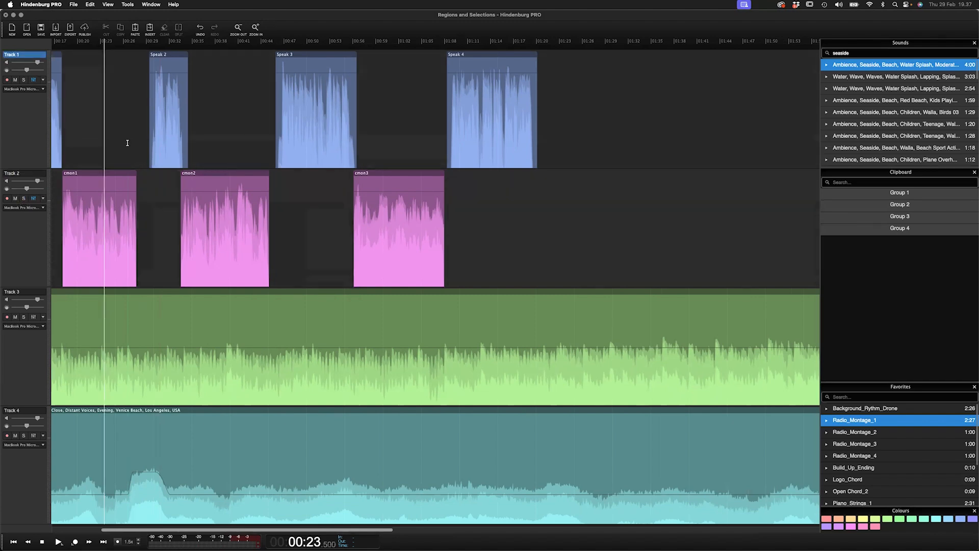
pyautogui.scroll(3, 127, 143)
pyautogui.hscroll(-5, 128, 143)
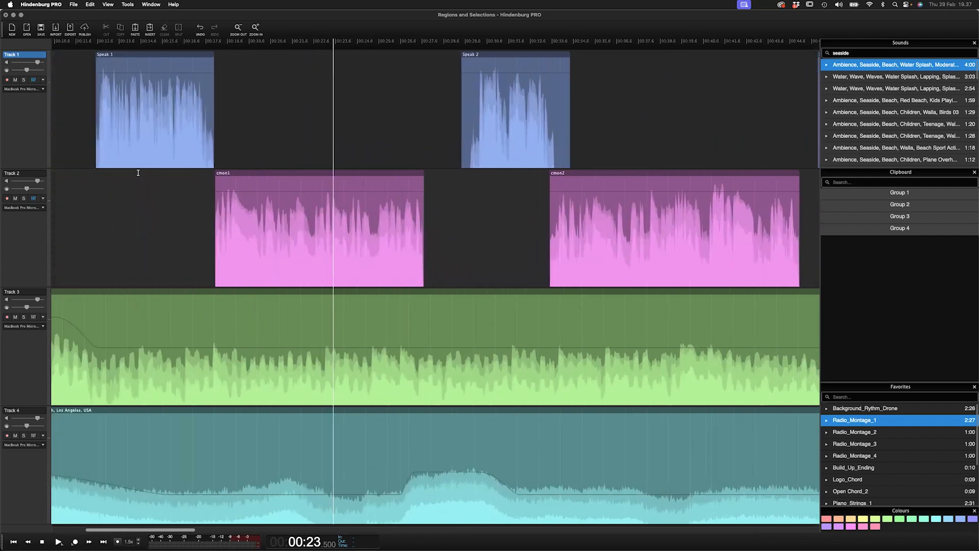
pyautogui.click(138, 173)
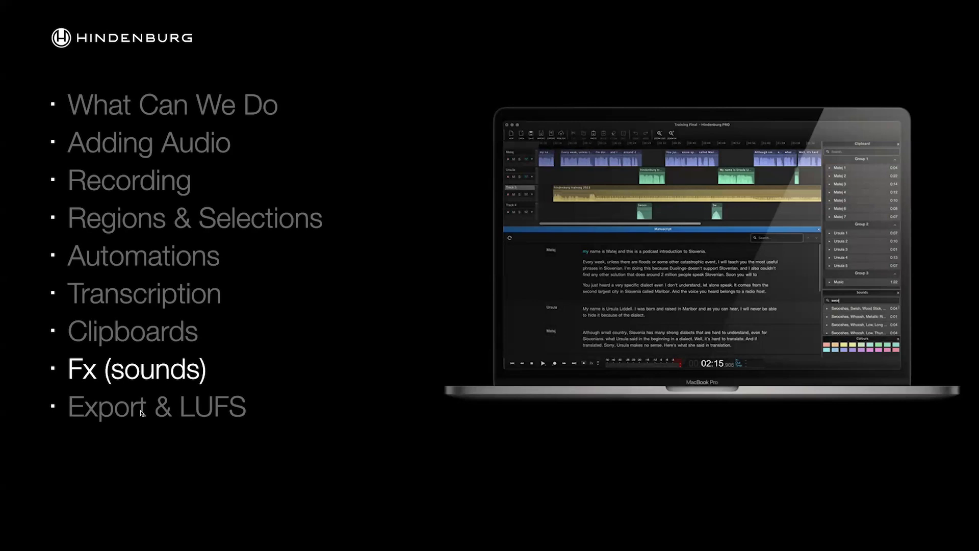
pyautogui.press('Right')
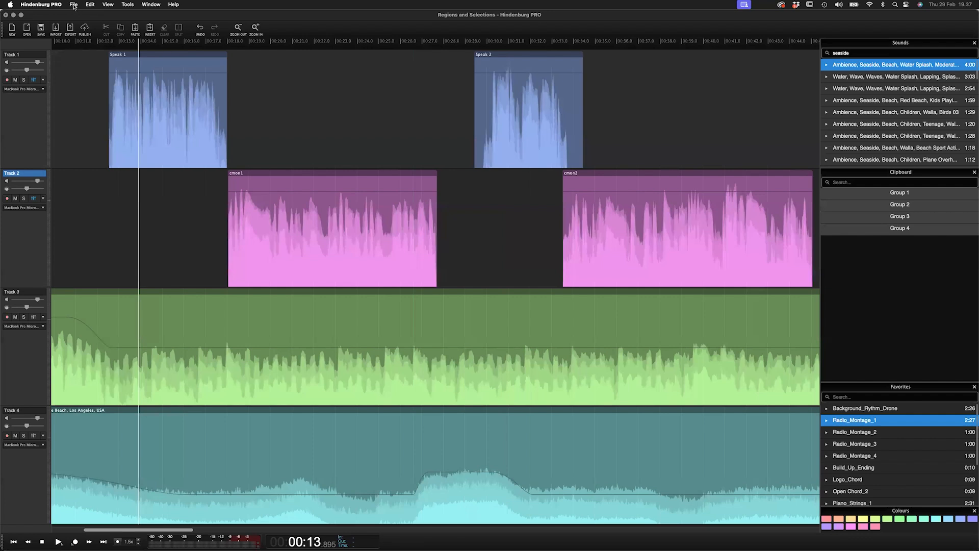
# - Open the recent session GarmentDistrict_trans without saving changes to the current session
pyautogui.click(73, 4)
pyautogui.moveTo(102, 62)
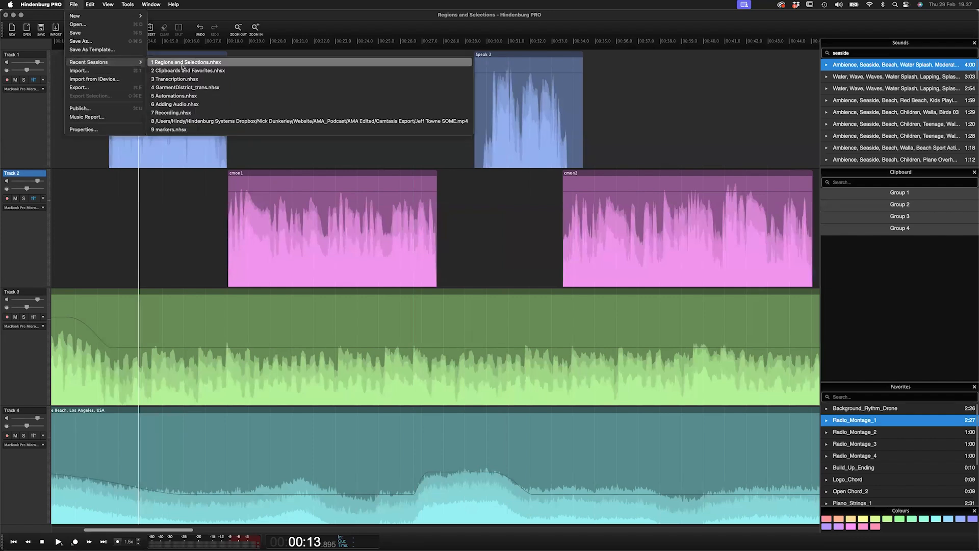
pyautogui.click(183, 87)
pyautogui.click(500, 201)
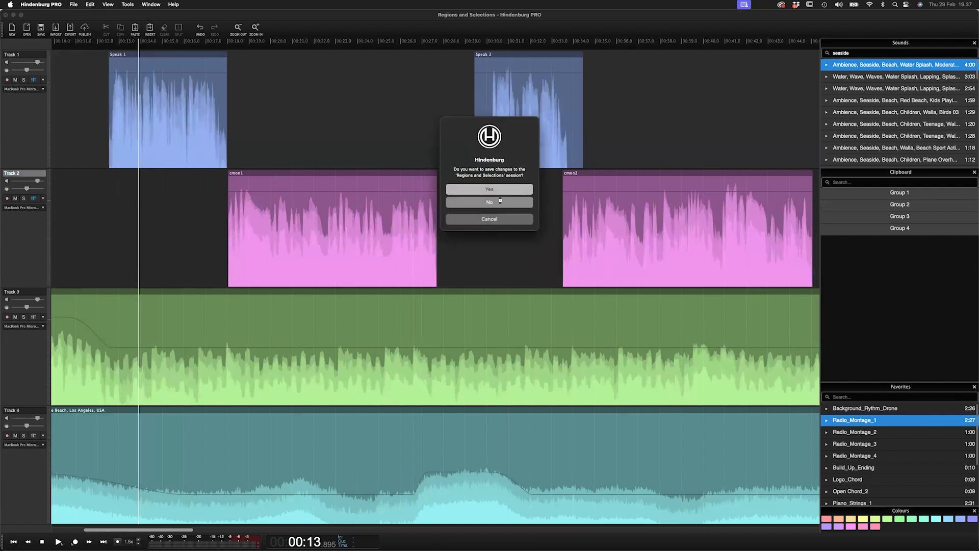
pyautogui.scroll(-5, 165, 143)
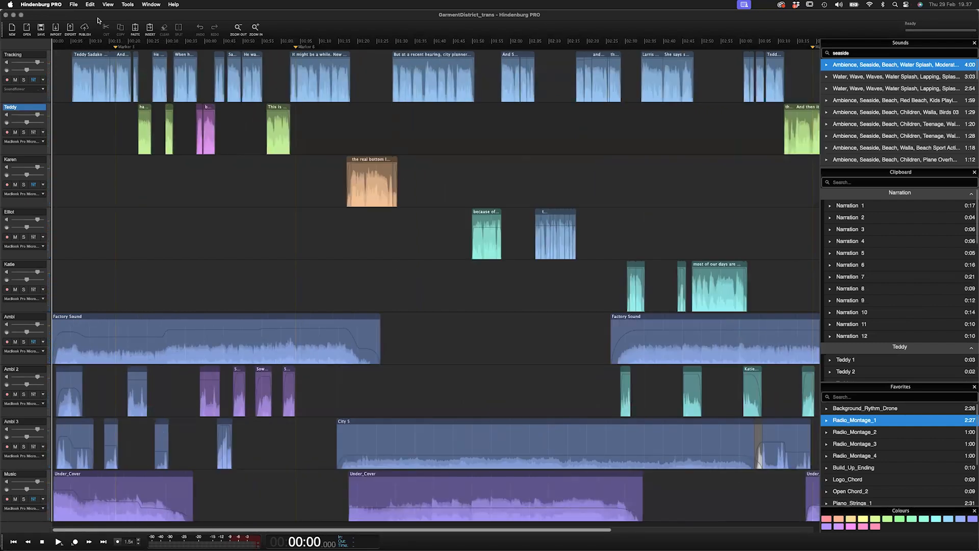
# - Open the Export dialog and inspect its export options
pyautogui.click(70, 29)
pyautogui.click(574, 295)
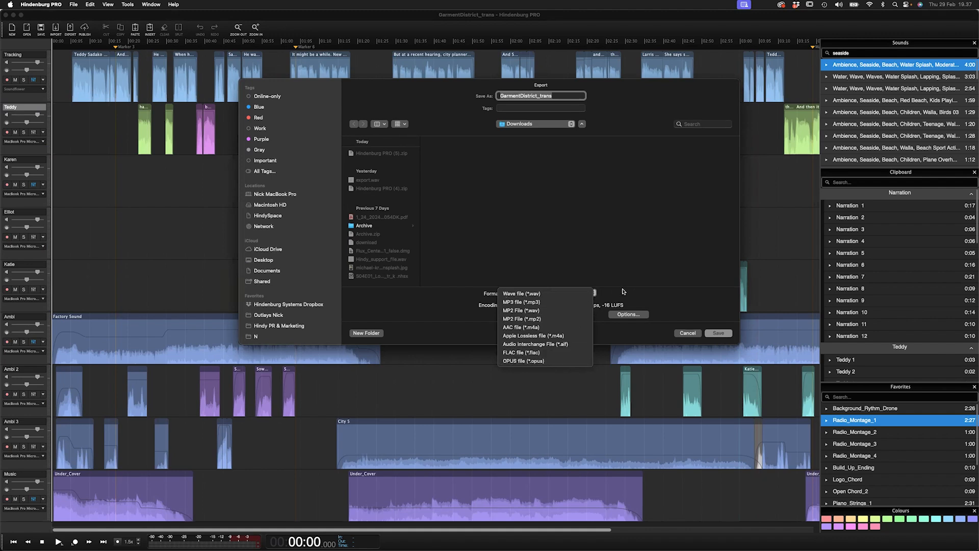
pyautogui.click(634, 316)
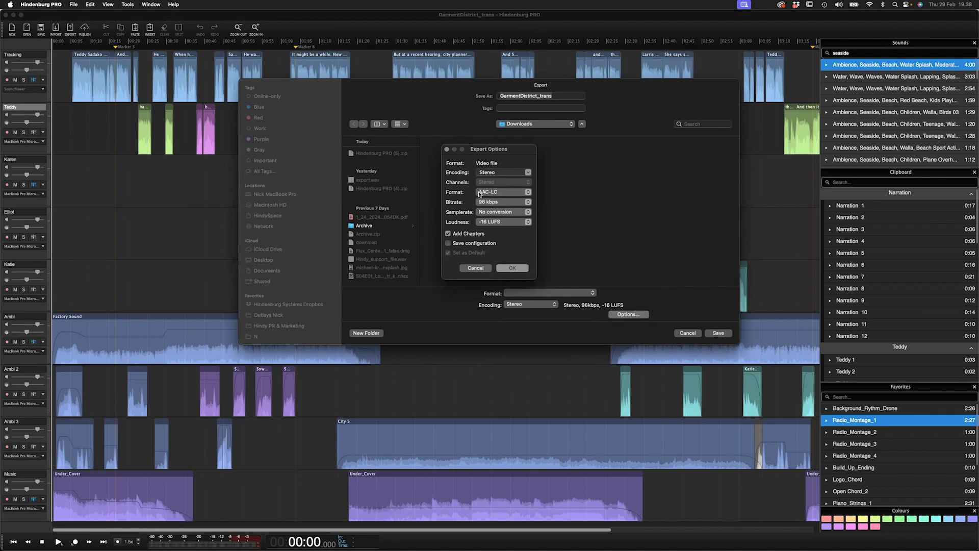
pyautogui.click(479, 268)
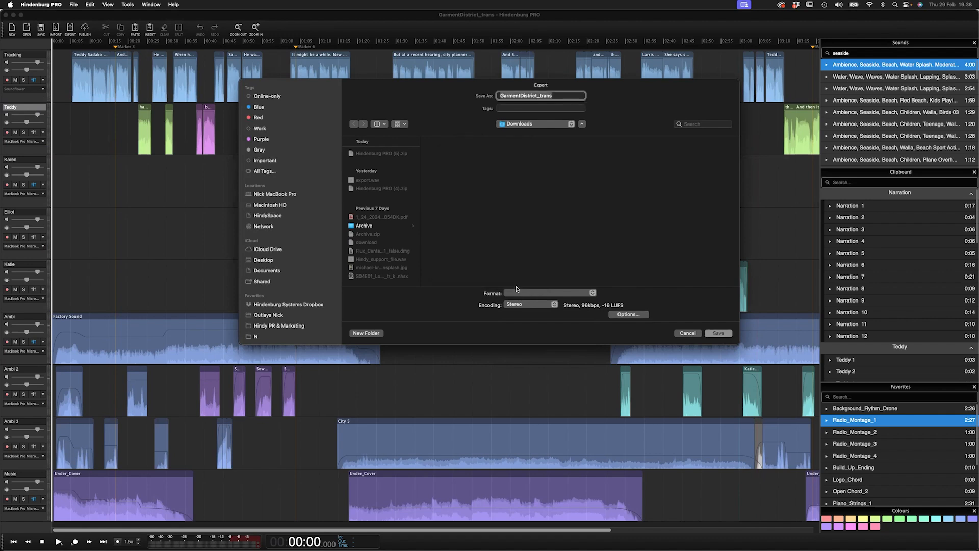
# - Switch the export format to Wave file and review its loudness options, then cancel the export
pyautogui.click(554, 295)
pyautogui.click(555, 295)
pyautogui.click(626, 315)
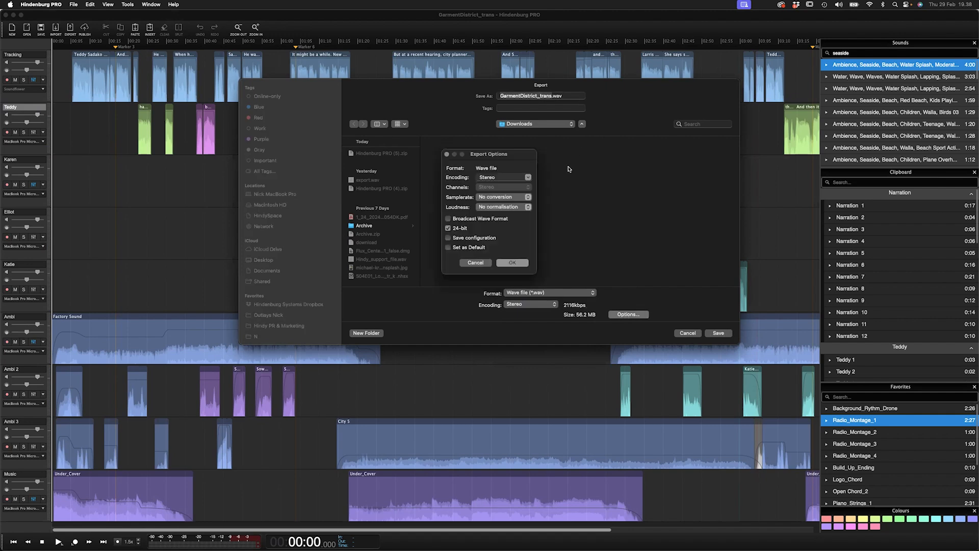
pyautogui.click(505, 210)
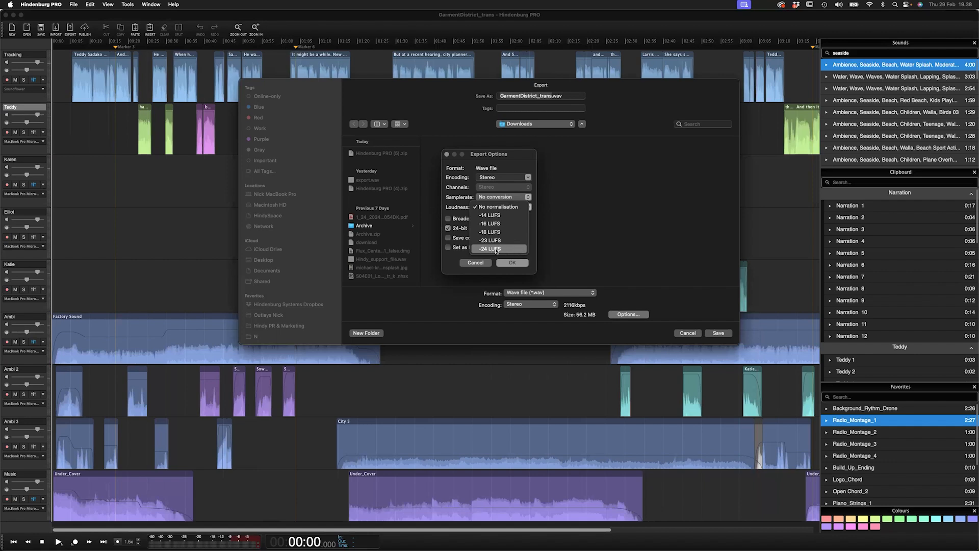
pyautogui.click(513, 226)
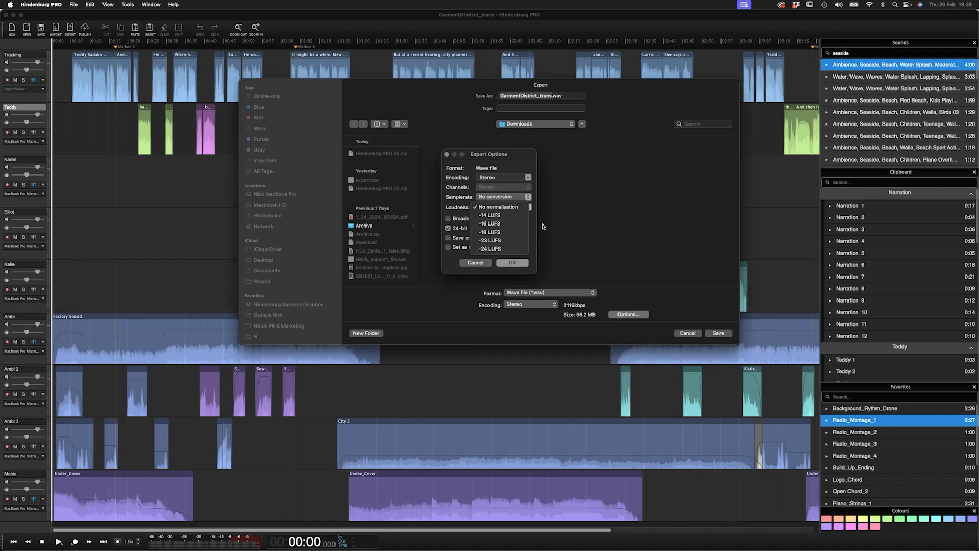
pyautogui.click(478, 264)
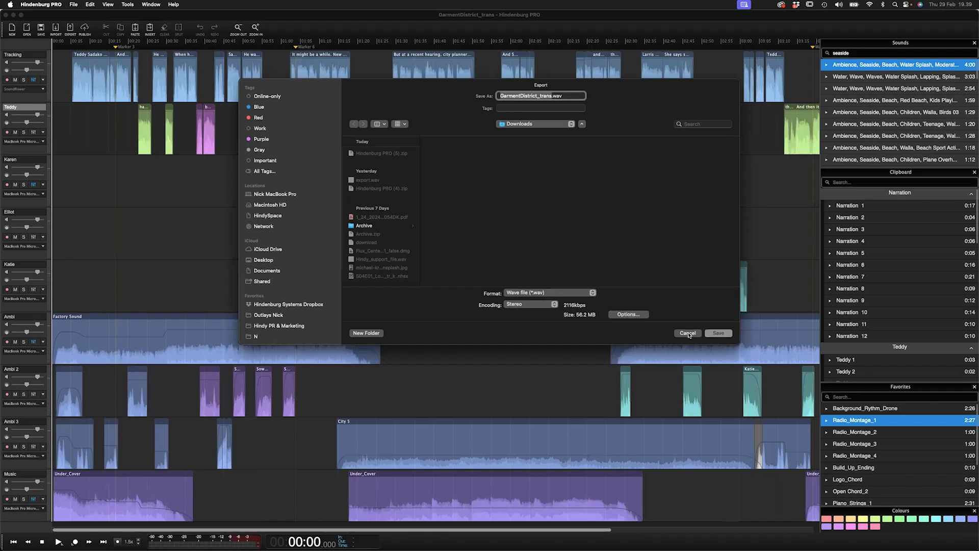
pyautogui.click(688, 333)
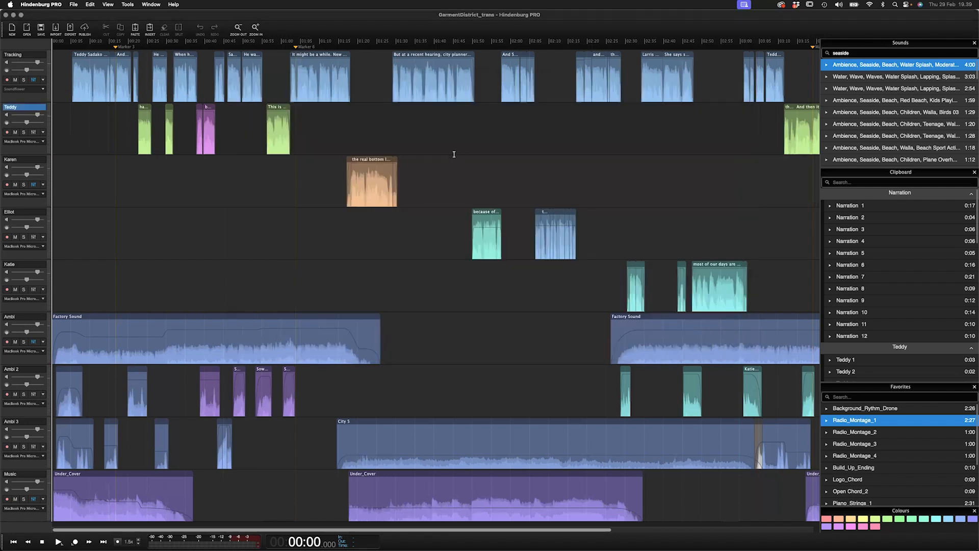
# - Open the Publish window for the session
pyautogui.click(454, 154)
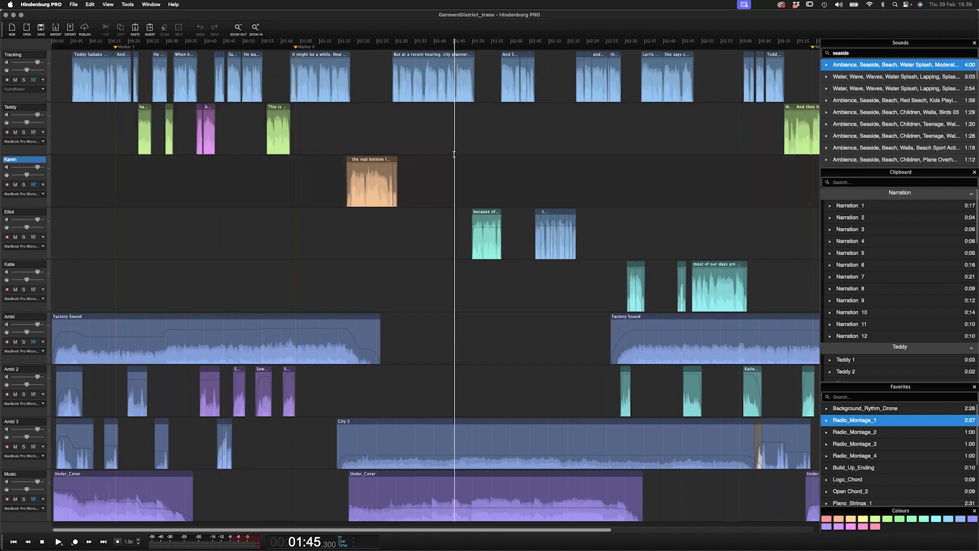
pyautogui.click(85, 28)
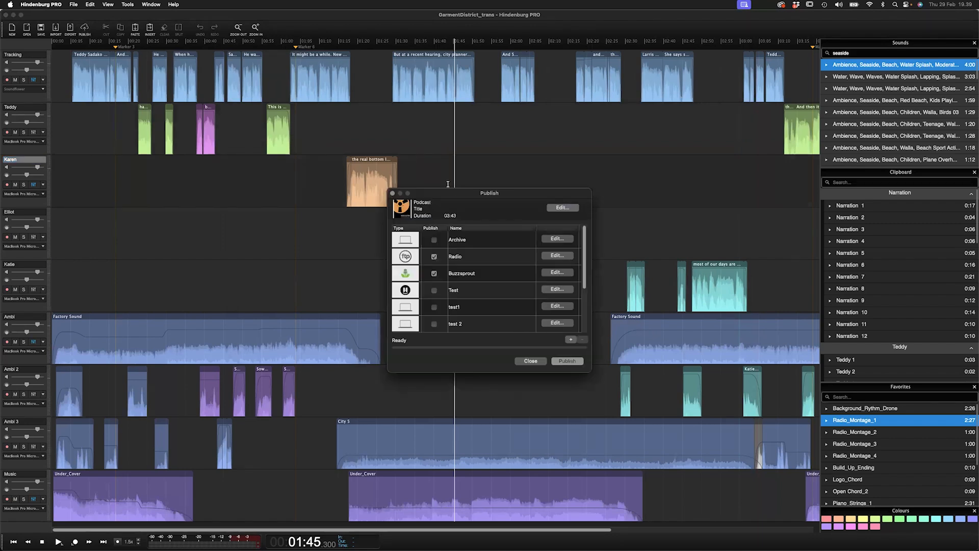
pyautogui.moveTo(454, 193); pyautogui.dragTo(404, 113)
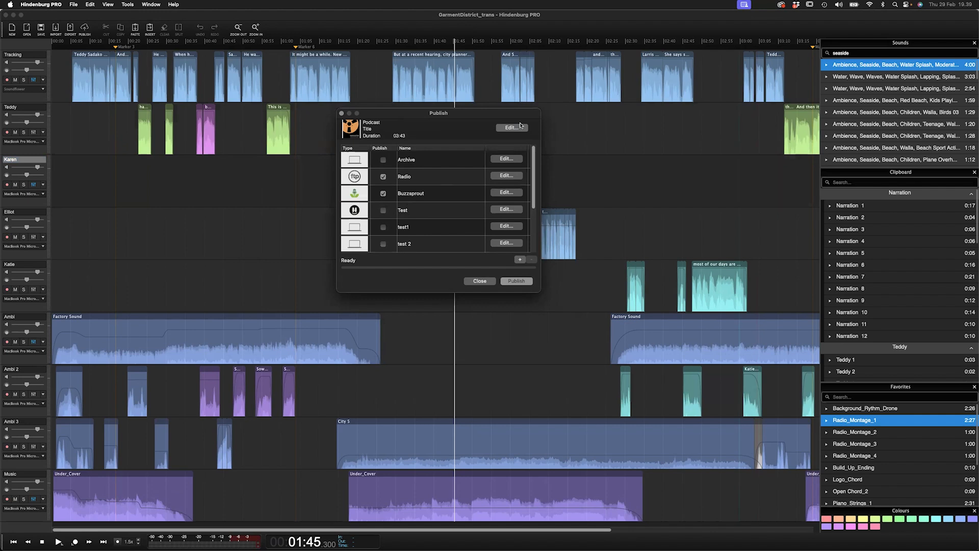
# - Set the Radio destination's loudness to -24 LUFS, then cancel its configuration
pyautogui.click(515, 176)
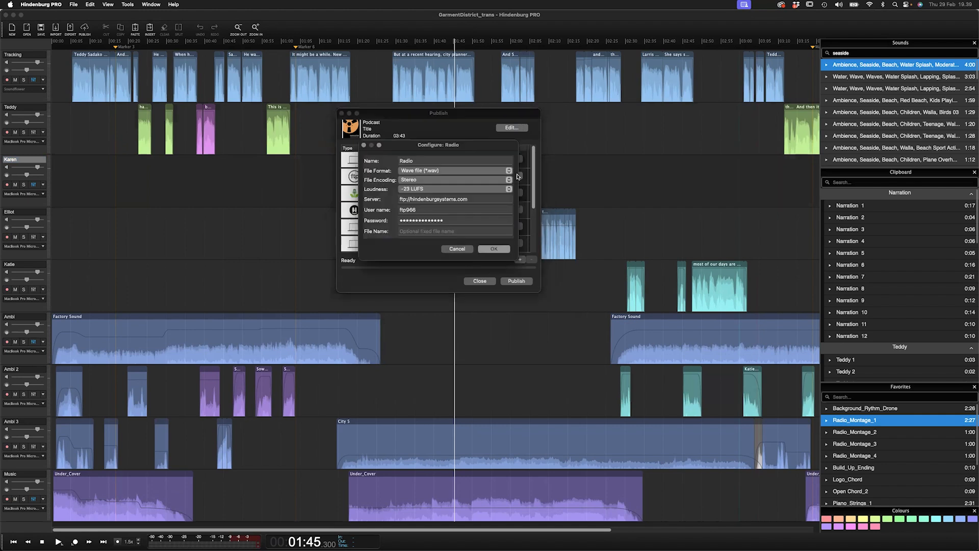
pyautogui.click(453, 189)
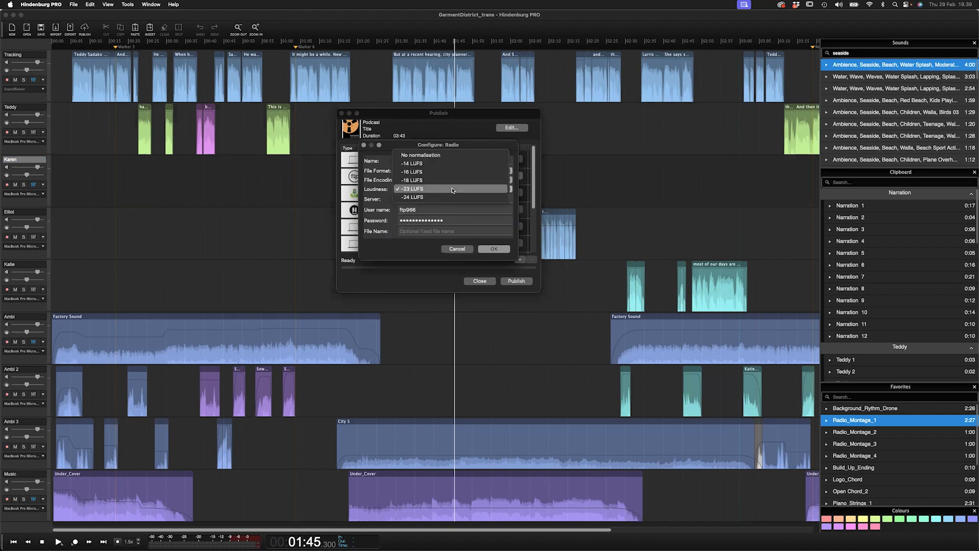
pyautogui.click(418, 198)
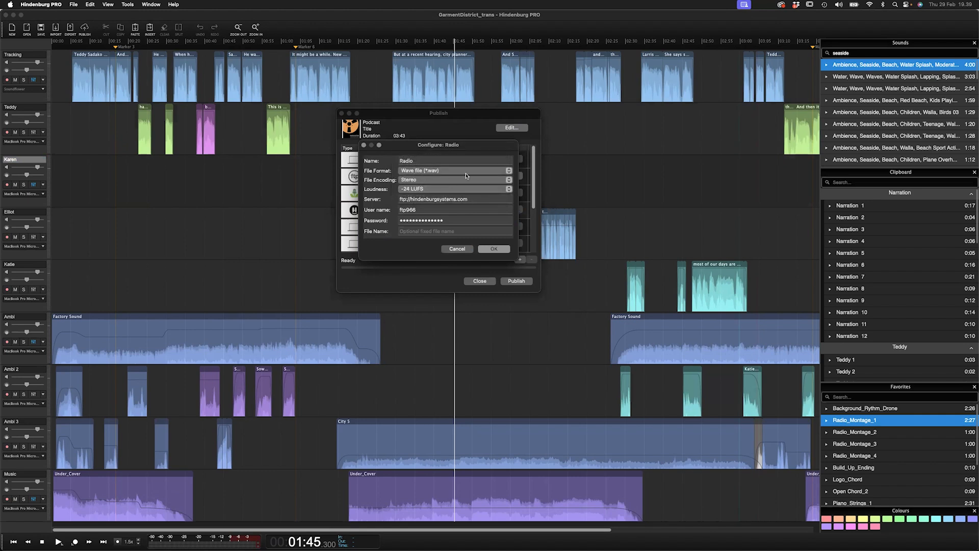
pyautogui.click(463, 250)
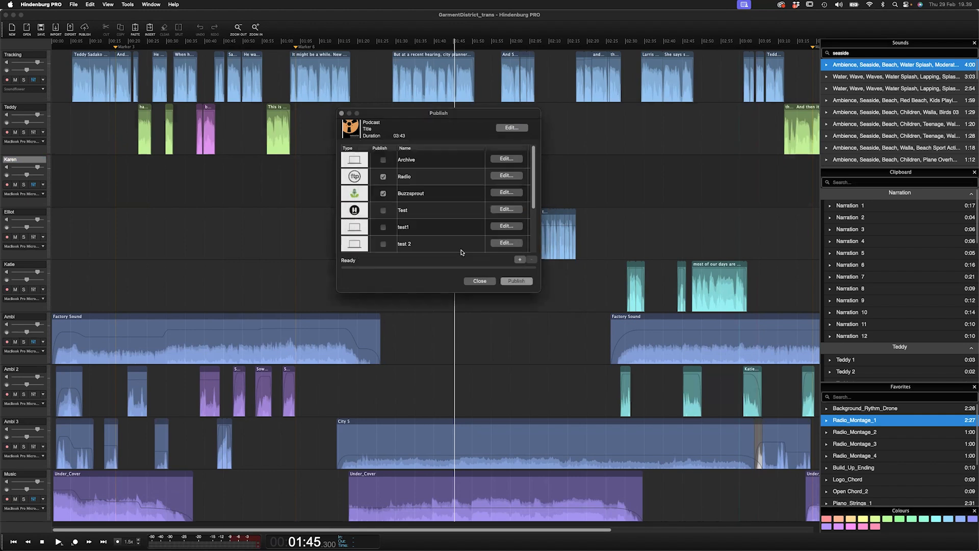
# - Open the Buzzsprout destination's configuration and review its loudness setting, then cancel
pyautogui.click(507, 193)
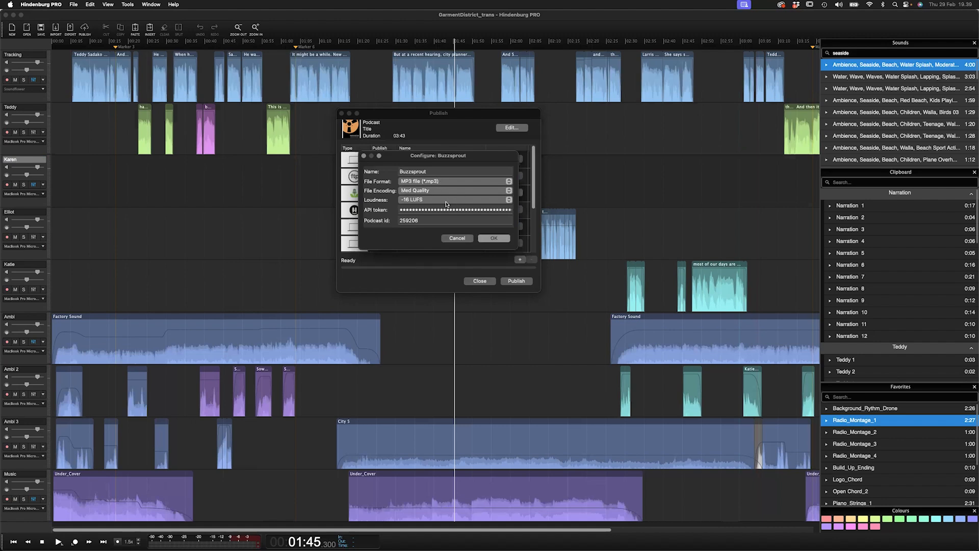
pyautogui.click(422, 201)
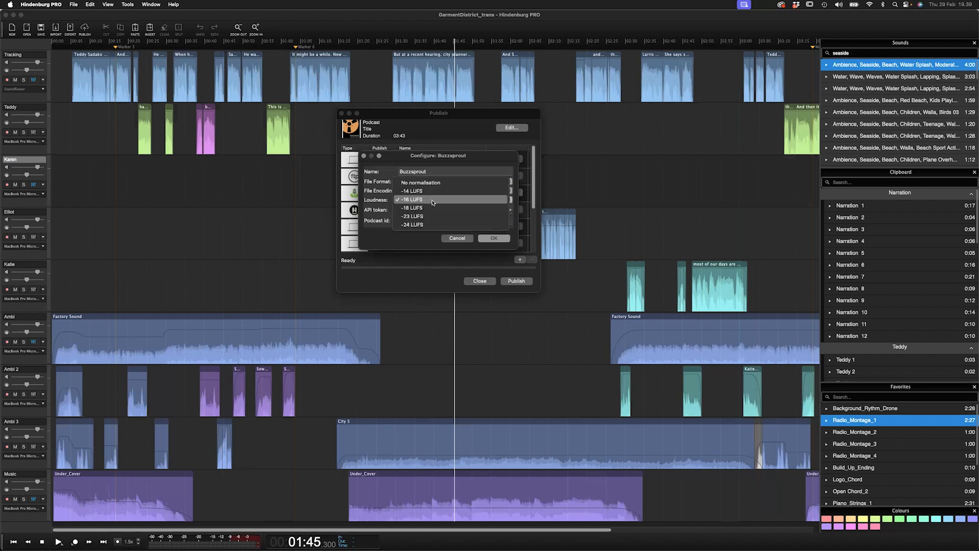
pyautogui.click(432, 201)
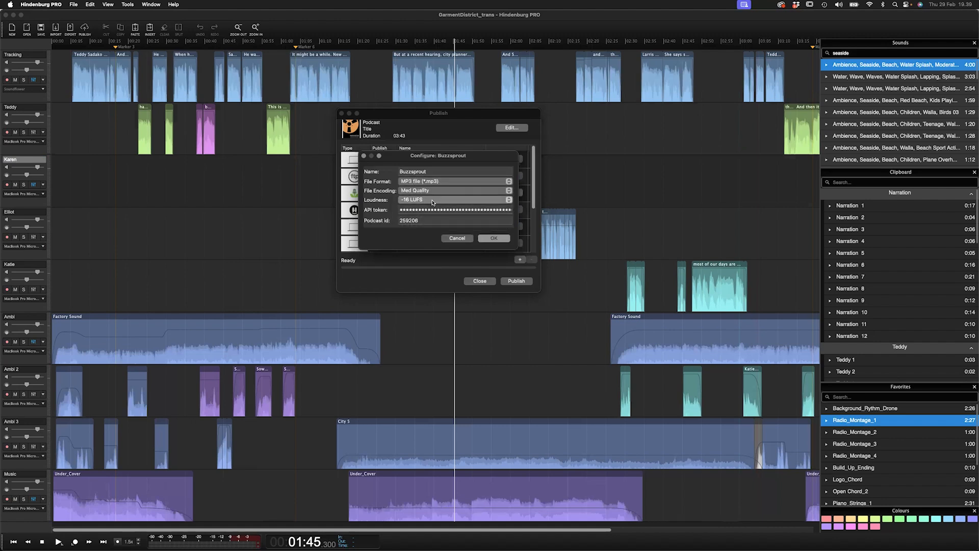
pyautogui.click(451, 238)
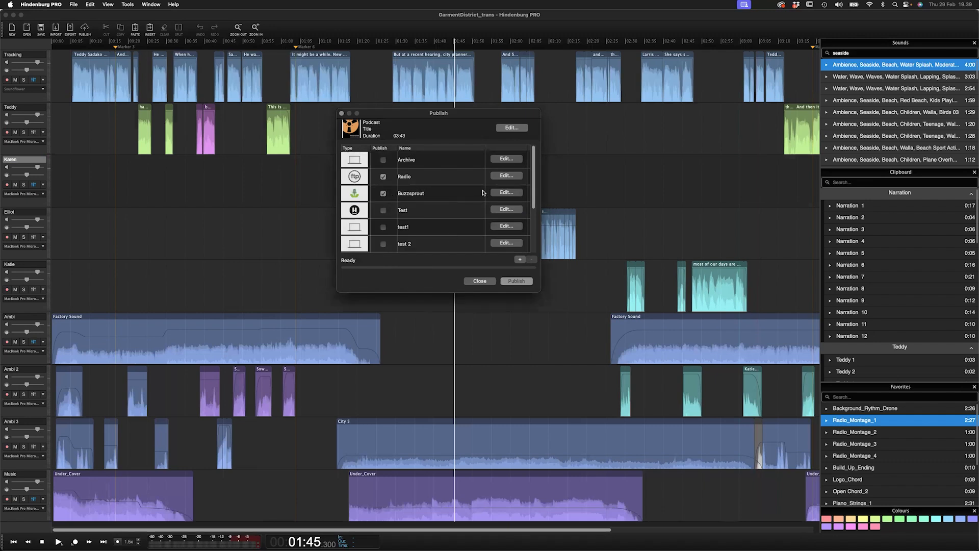
# - Start publishing the session to the Radio and Buzzsprout destinations, then cancel the upload
pyautogui.click(383, 177)
pyautogui.click(383, 193)
pyautogui.click(383, 177)
pyautogui.click(383, 193)
pyautogui.click(516, 281)
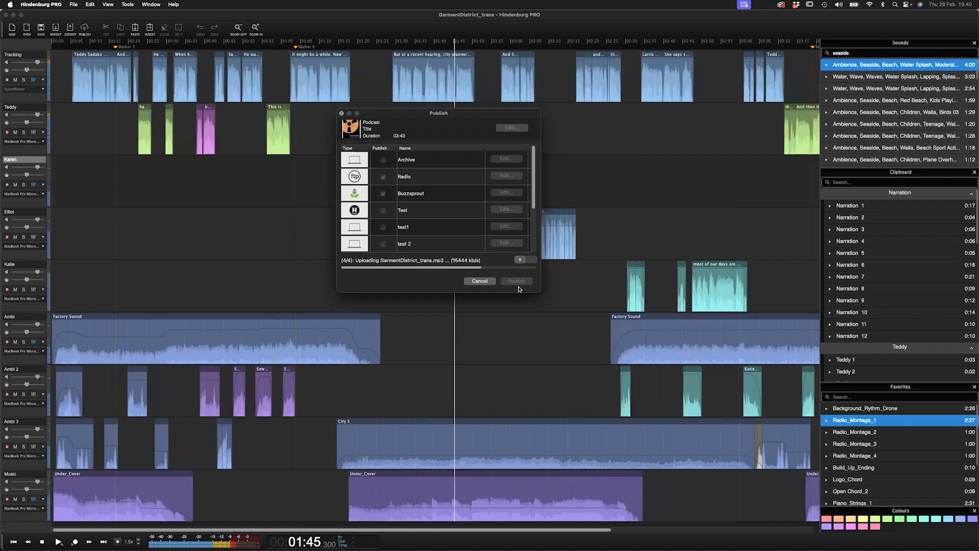
pyautogui.click(486, 283)
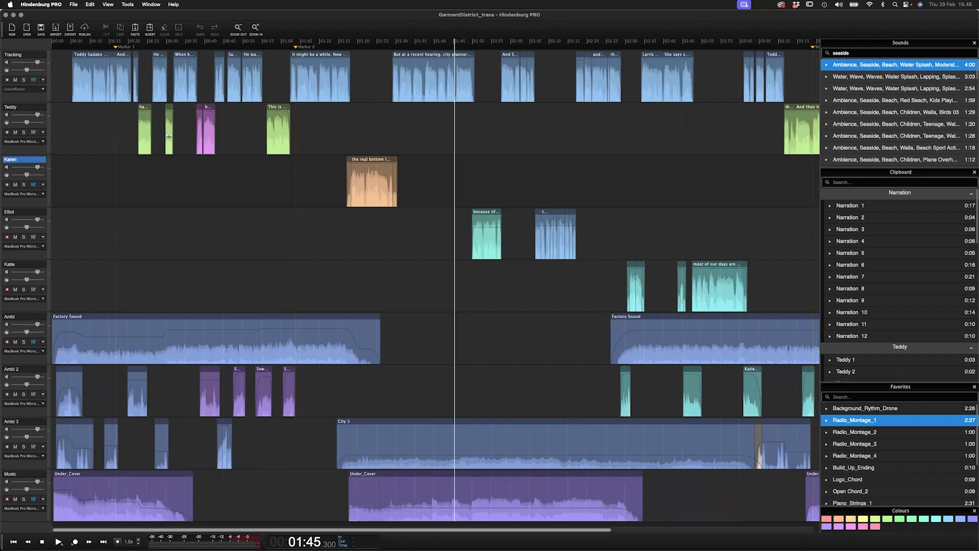
# - Open the Noise Reduction and Equalizer effect windows on the Tracking track to inspect them
pyautogui.click(34, 80)
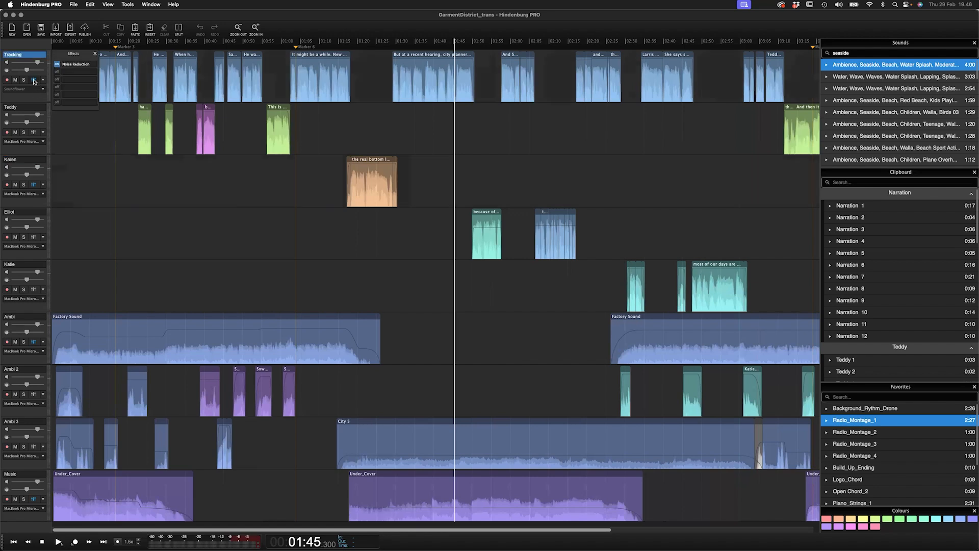
pyautogui.doubleClick(85, 66)
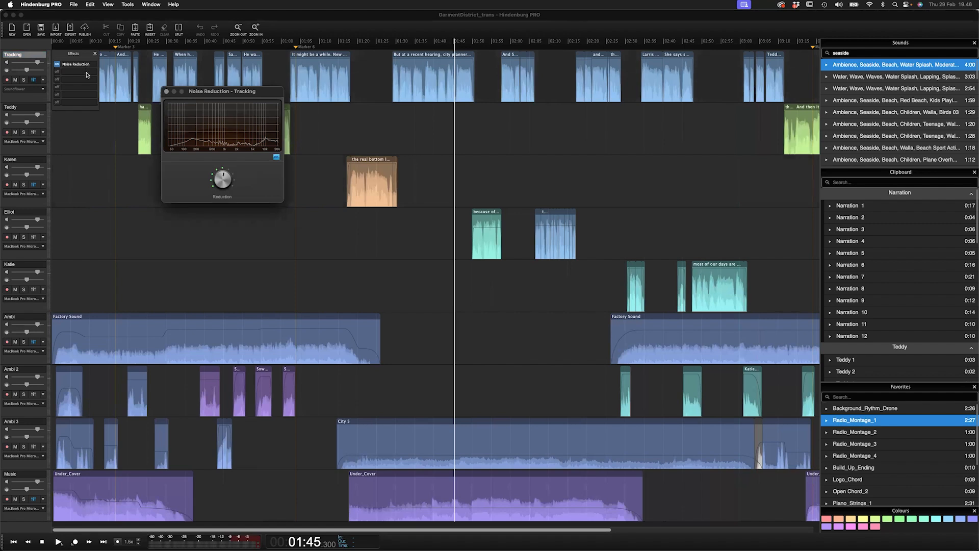
pyautogui.click(86, 71)
pyautogui.click(103, 77)
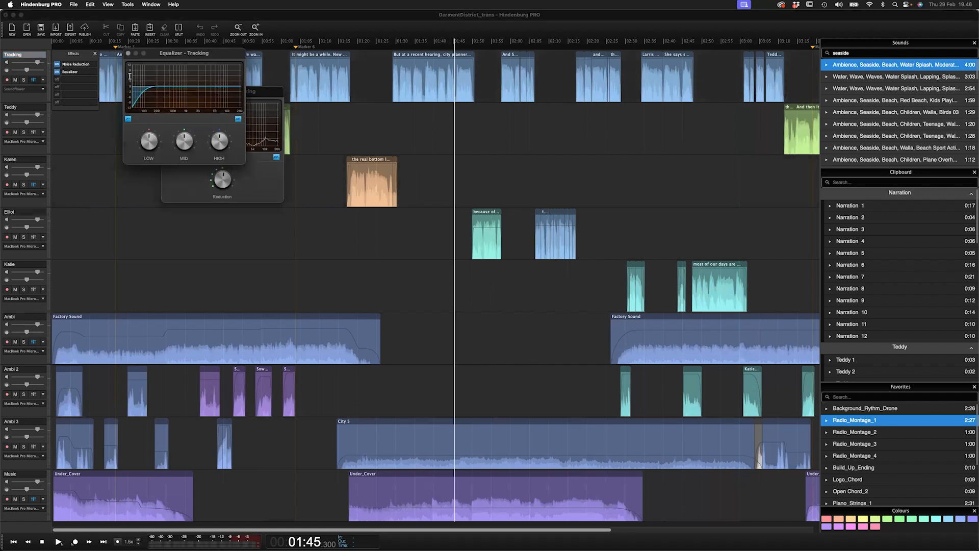
pyautogui.moveTo(185, 59); pyautogui.dragTo(236, 186)
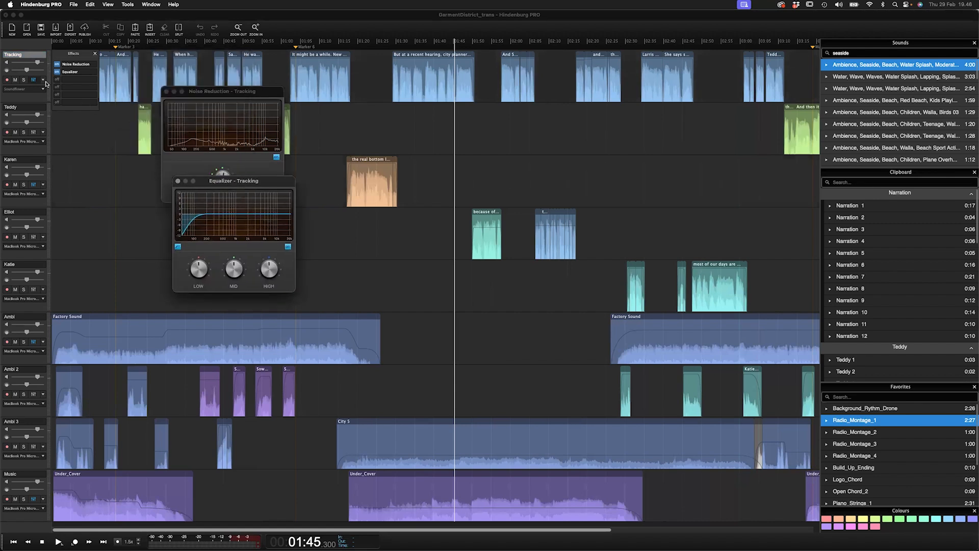
# - Apply the Generic voice profile to the Tracking track and acknowledge the confirmation
pyautogui.click(44, 81)
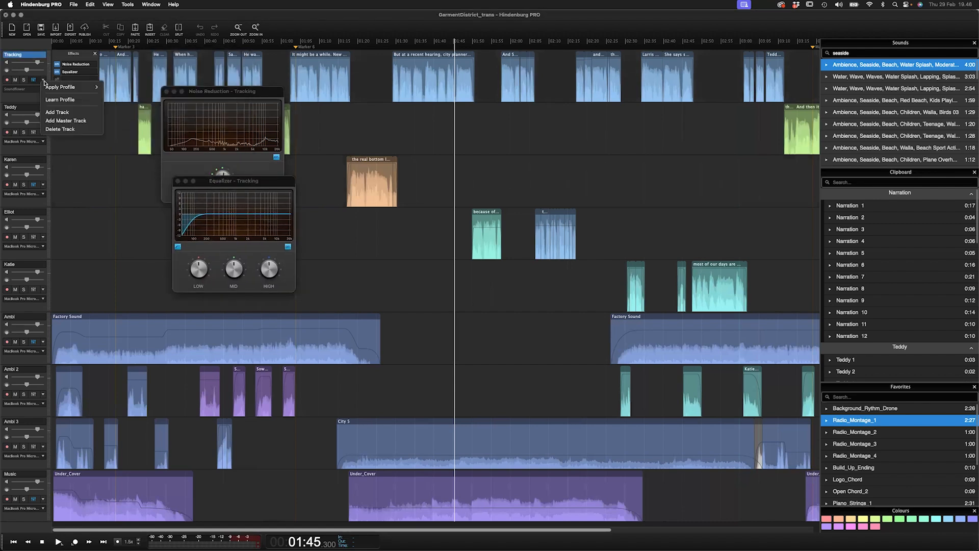
pyautogui.moveTo(50, 87)
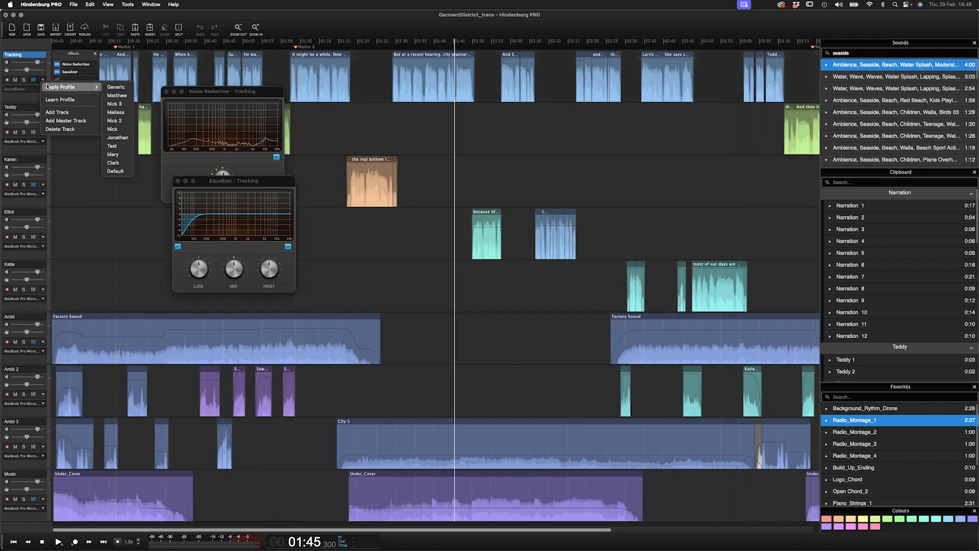
pyautogui.click(125, 92)
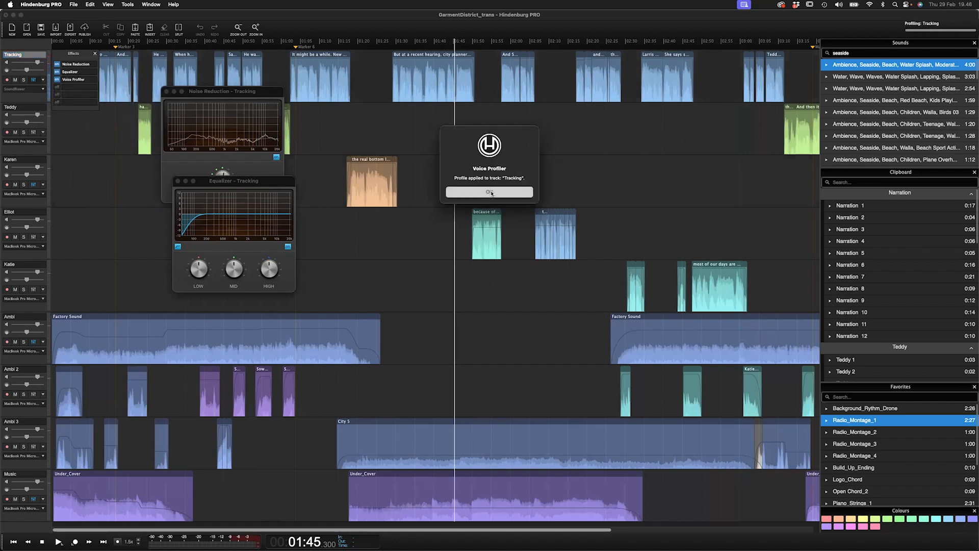
pyautogui.click(491, 193)
# - Close the Noise Reduction and Equalizer windows of the Tracking track
pyautogui.moveTo(240, 97); pyautogui.dragTo(386, 187)
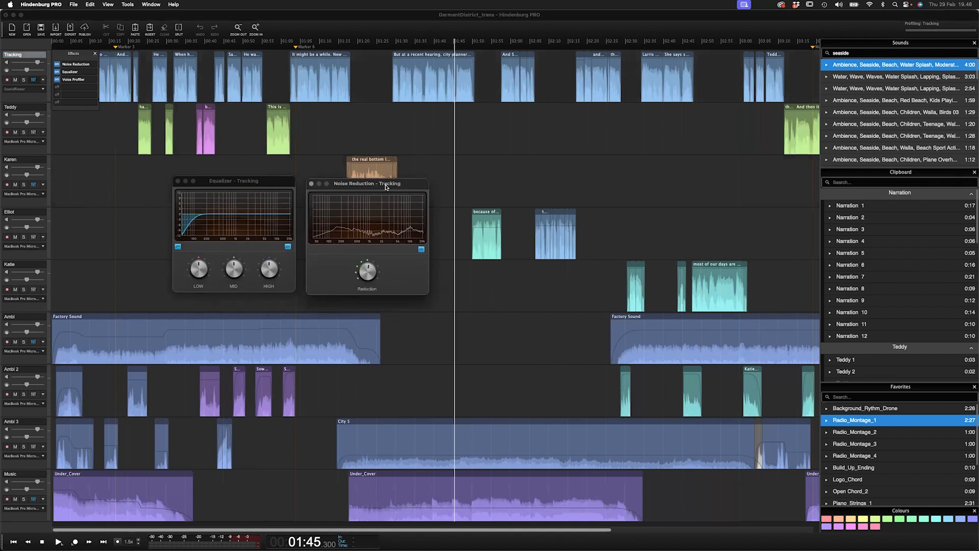
pyautogui.click(311, 184)
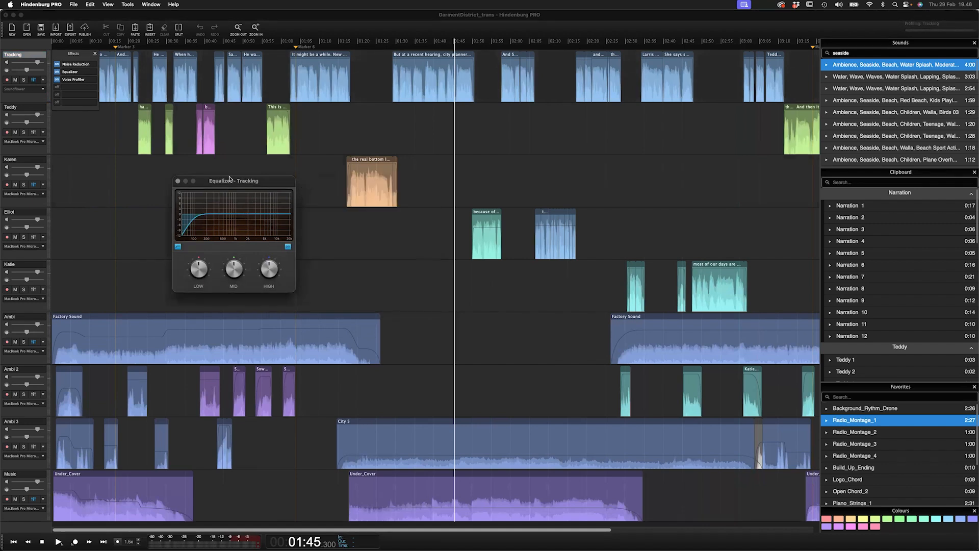
pyautogui.click(177, 180)
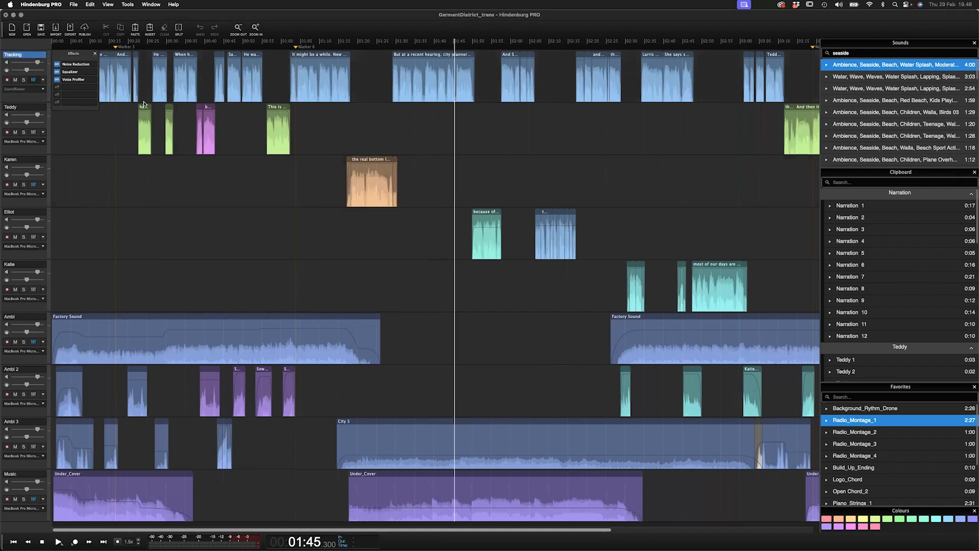
# - Create a new empty session
pyautogui.press('super+n')
pyautogui.click(492, 201)
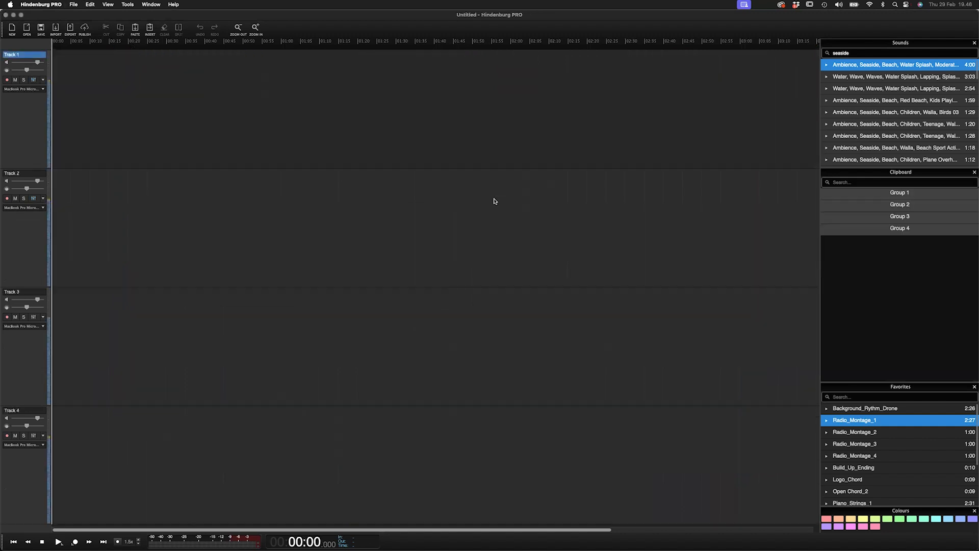
# - Switch to Finder and drag Speak 1.wav from the Speak folder onto Track 1
pyautogui.press('super+Tab')
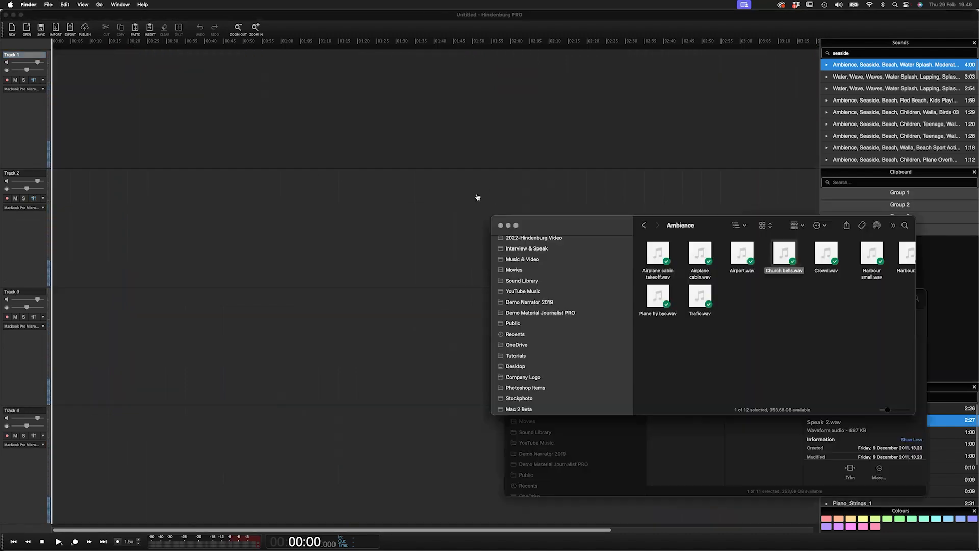
pyautogui.scroll(-3, 543, 339)
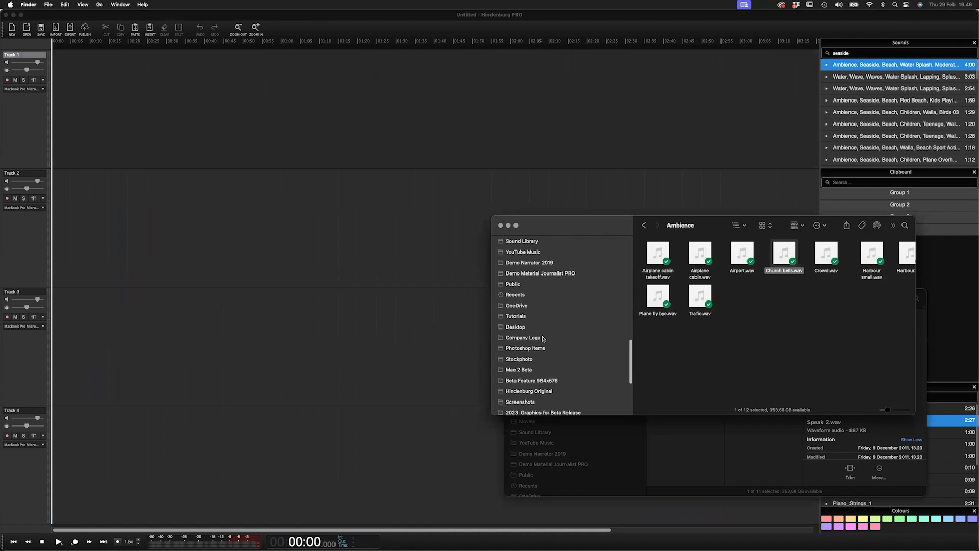
pyautogui.click(653, 449)
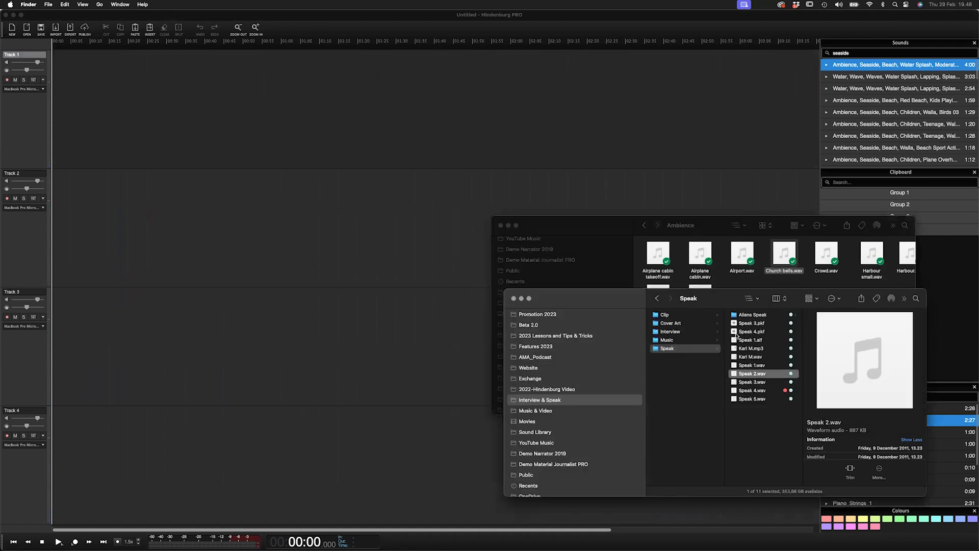
pyautogui.click(735, 323)
pyautogui.click(736, 365)
pyautogui.moveTo(736, 365); pyautogui.dragTo(96, 116)
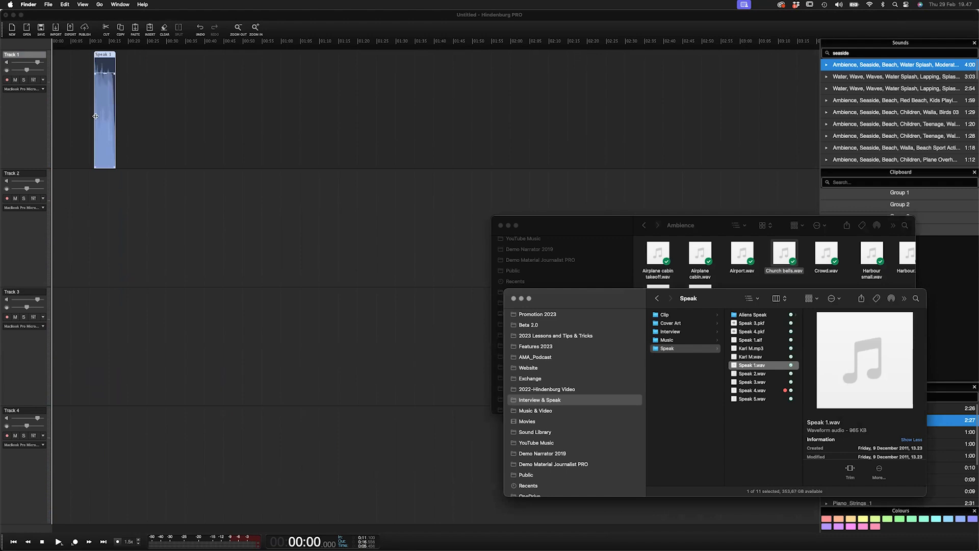
# - Zoom into the Speak 1 clip and have the Voice Profiler learn a profile from Track 1
pyautogui.scroll(10, 96, 116)
pyautogui.click(103, 130)
pyautogui.hscroll(-7, 111, 139)
pyautogui.hscroll(5, 127, 138)
pyautogui.click(199, 155)
pyautogui.click(200, 155)
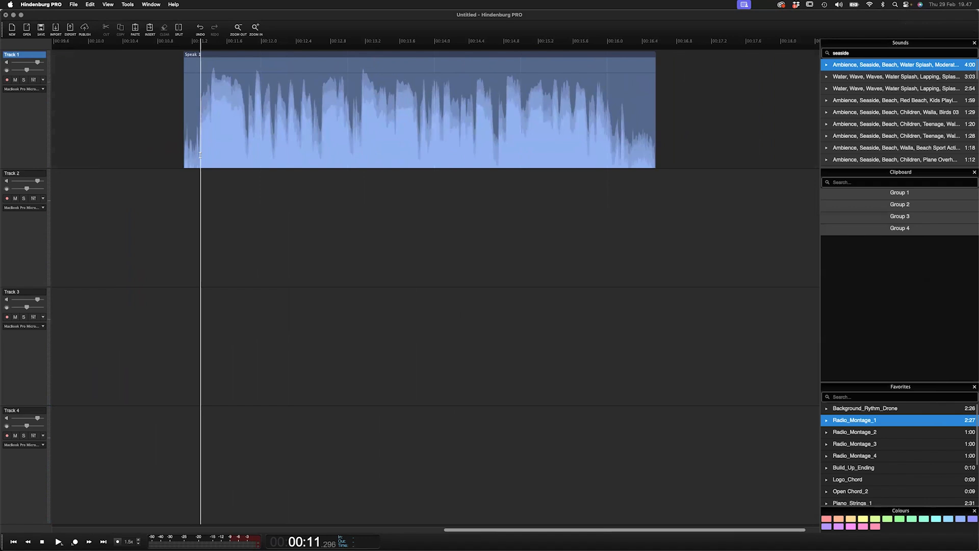
pyautogui.click(44, 82)
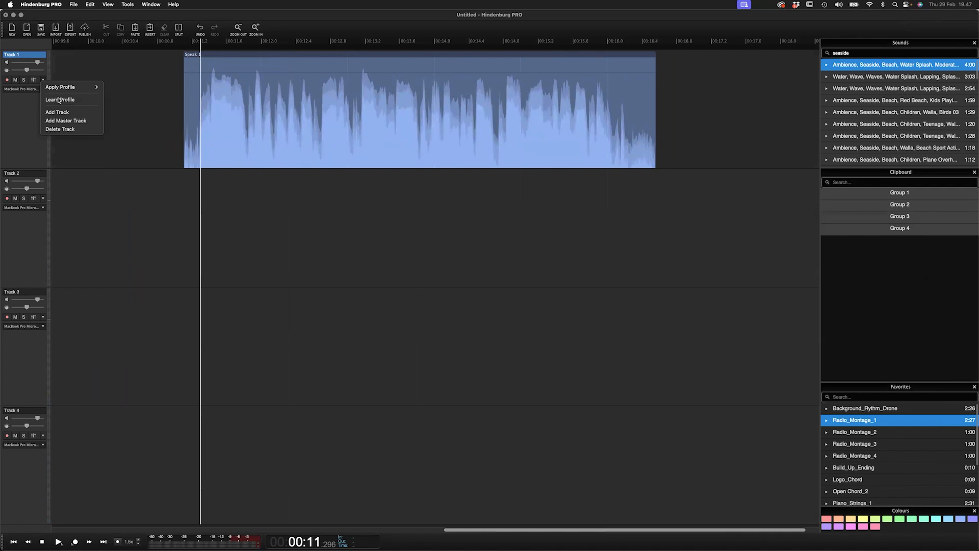
pyautogui.click(58, 100)
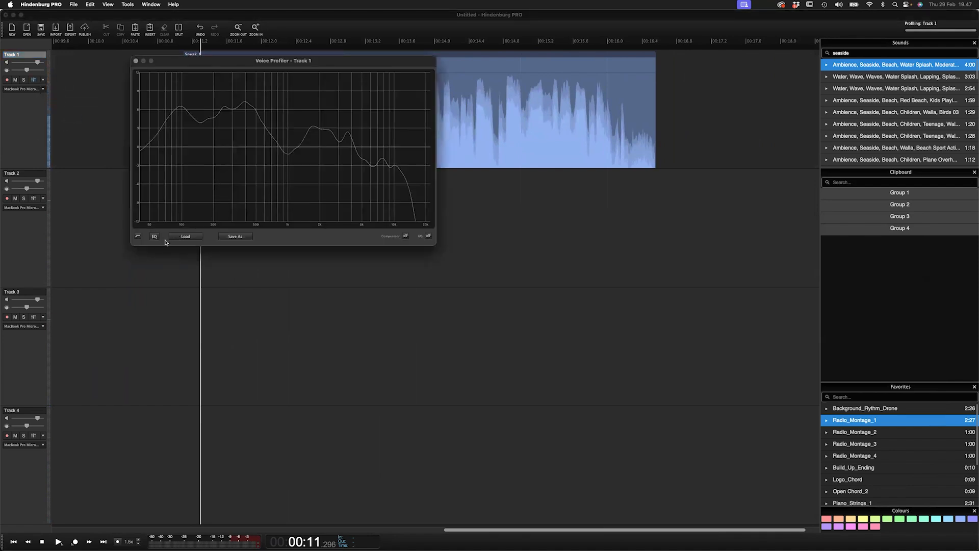
# - Open the Save As dialog for the learned voice profile, cancel it, and close the Voice Profiler window
pyautogui.click(235, 237)
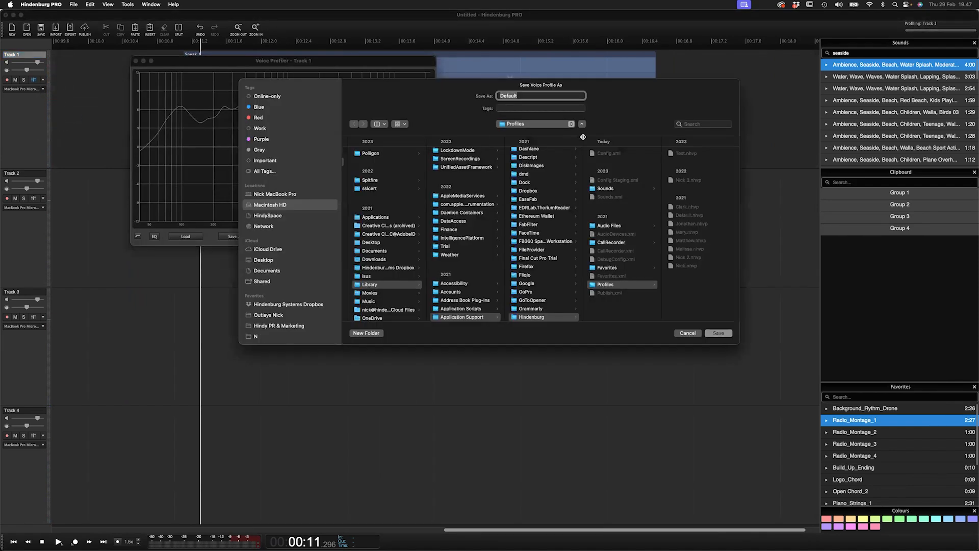
pyautogui.click(688, 335)
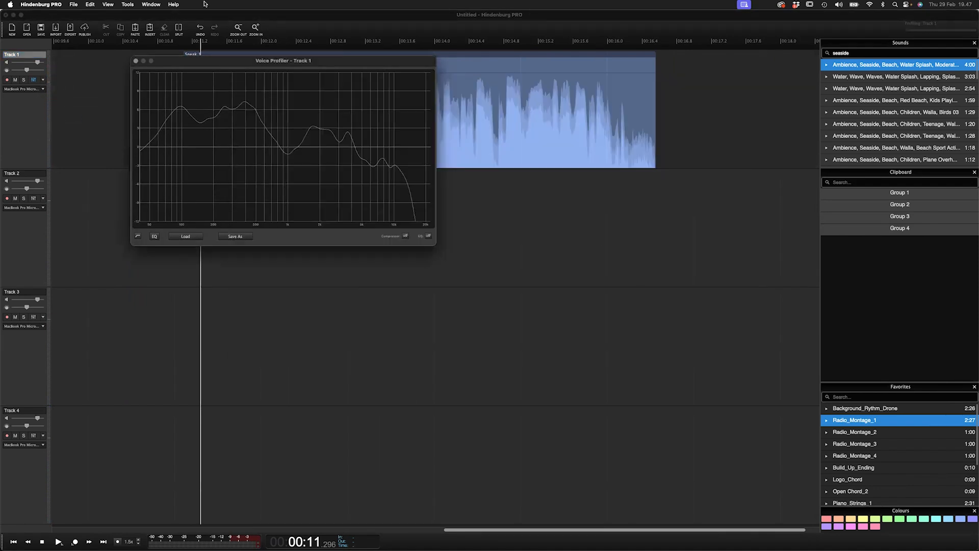
pyautogui.click(135, 61)
# - Move the Speak 1 clip to Track 2 and delete it
pyautogui.moveTo(239, 59); pyautogui.dragTo(490, 237)
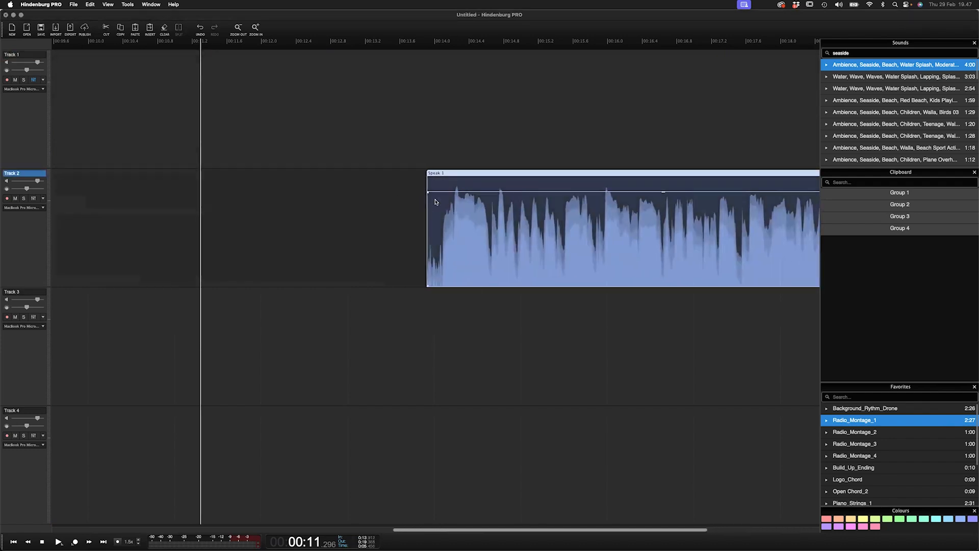
pyautogui.press('BackSpace')
# - Arm Track 1 for recording and record a short voice take, then stop
pyautogui.click(20, 89)
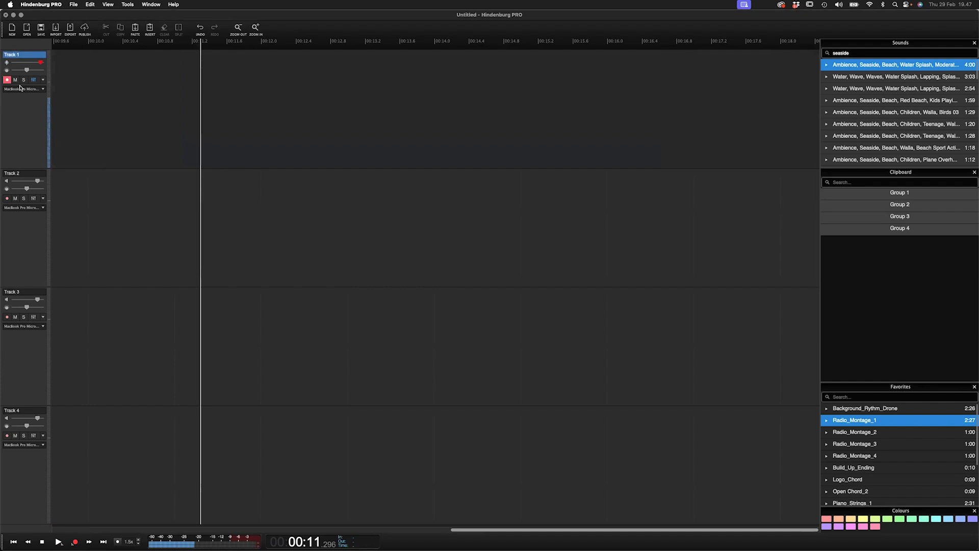
pyautogui.hotkey('shift', 'r')
pyautogui.press('Down')
pyautogui.press('Down')
pyautogui.press('Down')
pyautogui.press('Down')
pyautogui.press('Down')
pyautogui.press('Down')
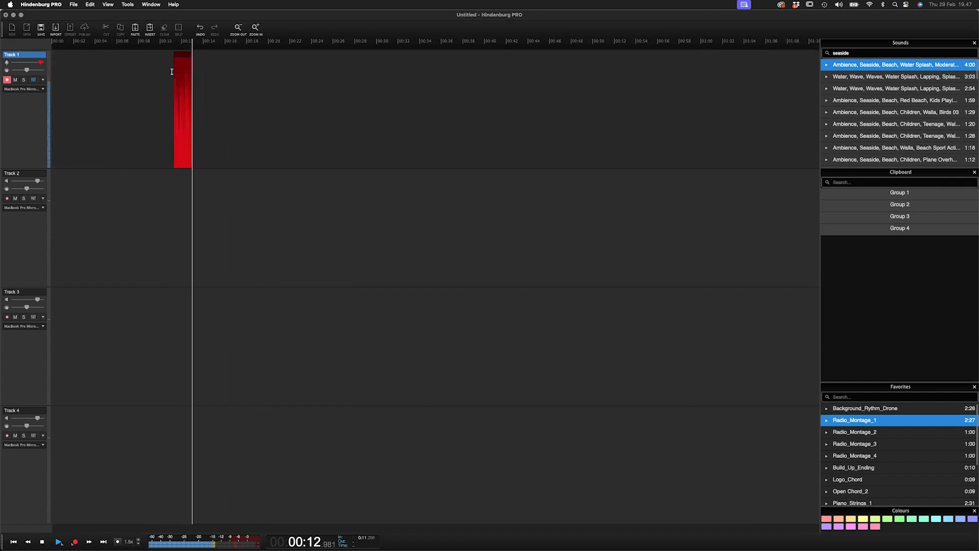
pyautogui.press('Up')
pyautogui.press('Up')
pyautogui.press('Up')
pyautogui.press('Up')
pyautogui.press('Up')
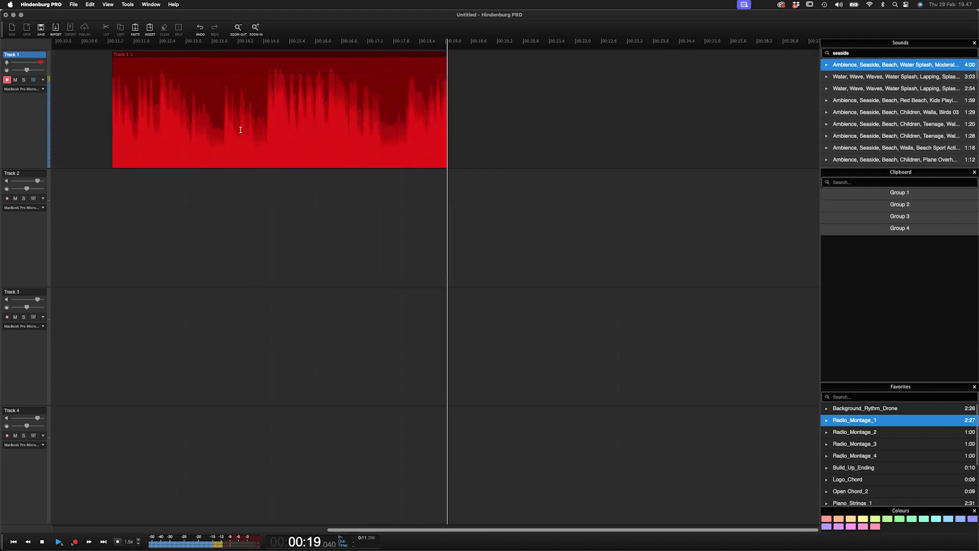
pyautogui.press('space')
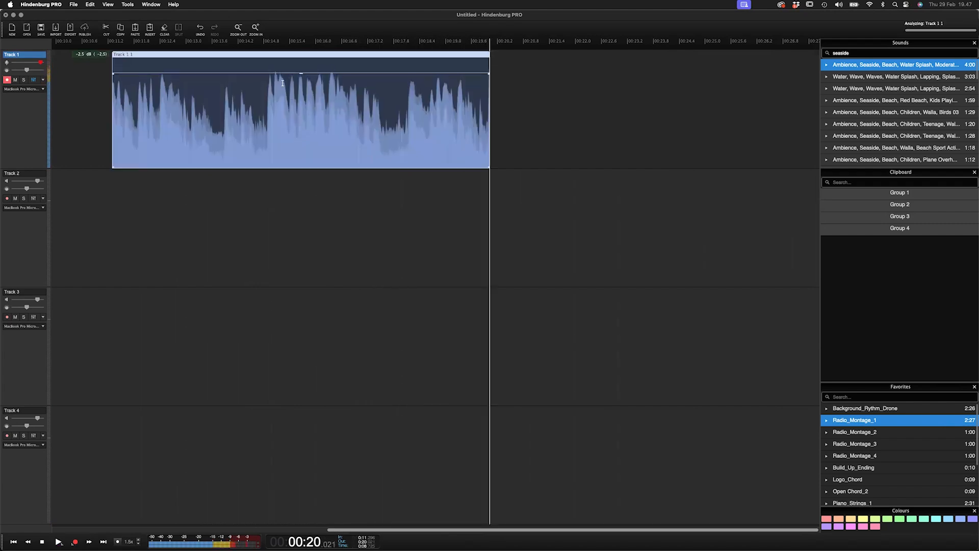
# - Apply the Nick 2 voice profile to Track 1 and acknowledge the confirmation
pyautogui.click(43, 81)
pyautogui.moveTo(55, 88)
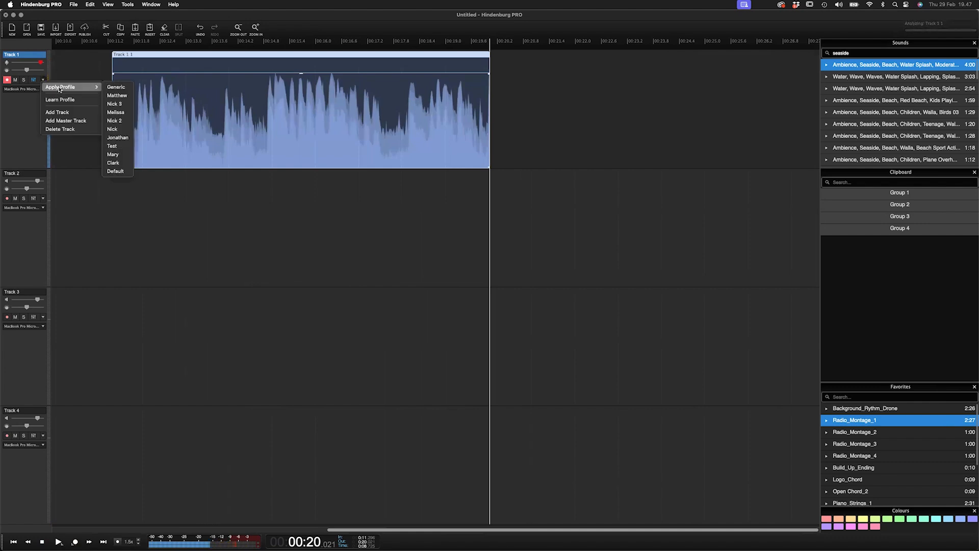
pyautogui.click(118, 130)
pyautogui.click(481, 191)
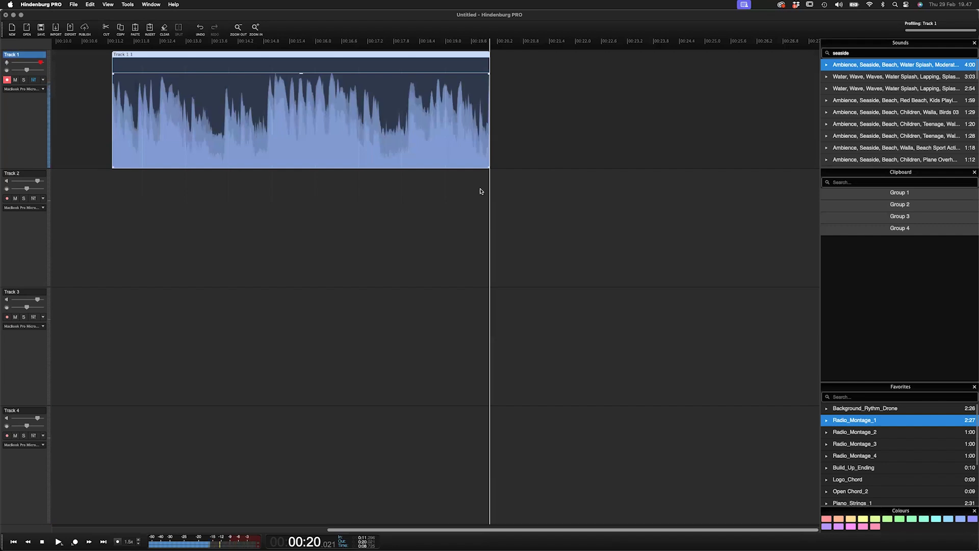
# - Open Track 1's Voice Profiler effect to inspect its curves, then close it and the effects list
pyautogui.click(35, 81)
pyautogui.click(73, 65)
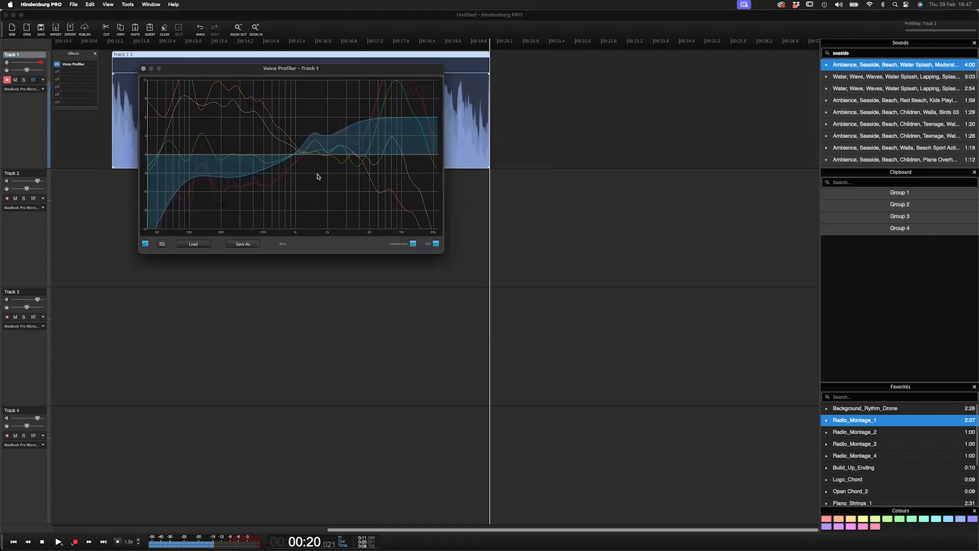
pyautogui.click(144, 69)
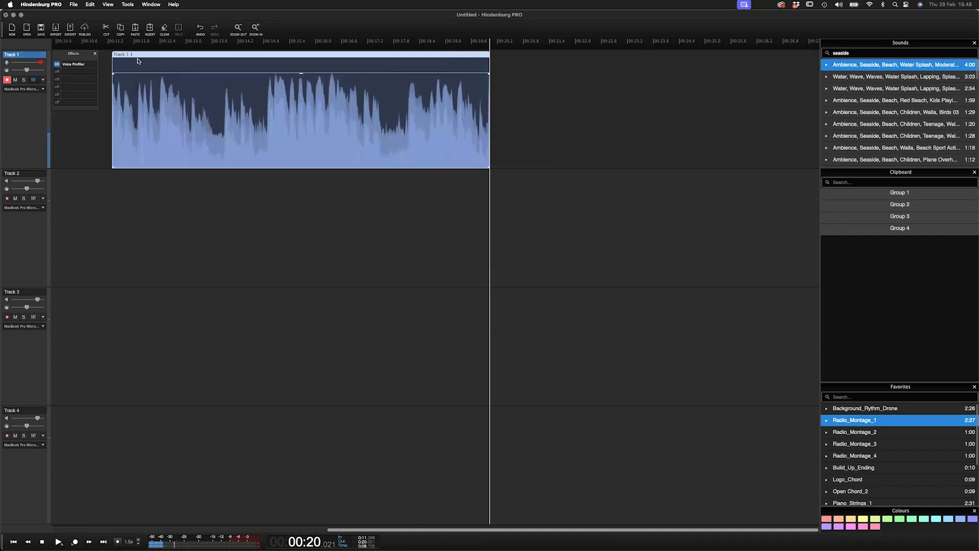
pyautogui.click(95, 54)
# - Nudge the recorded clip left and then back to its original position
pyautogui.moveTo(148, 57); pyautogui.dragTo(121, 60)
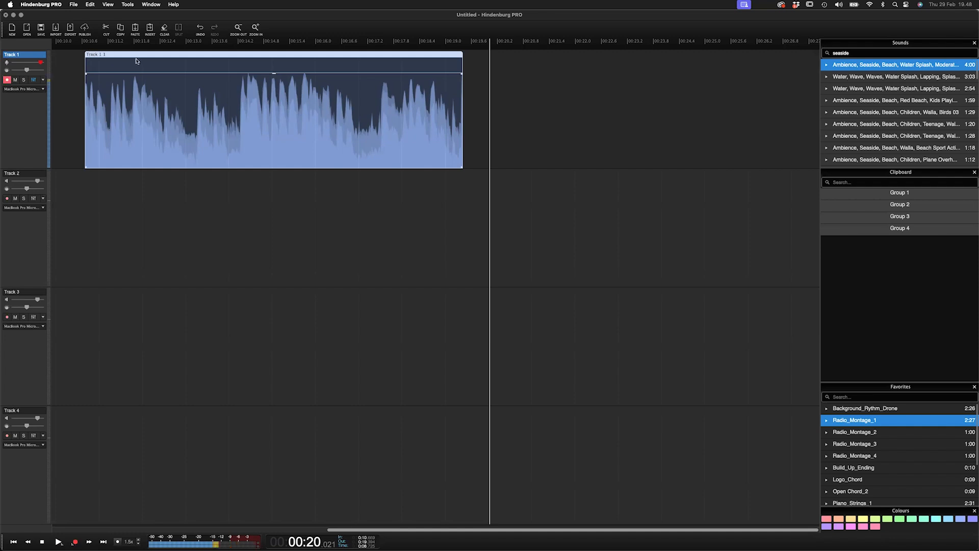
pyautogui.moveTo(134, 64); pyautogui.dragTo(161, 64)
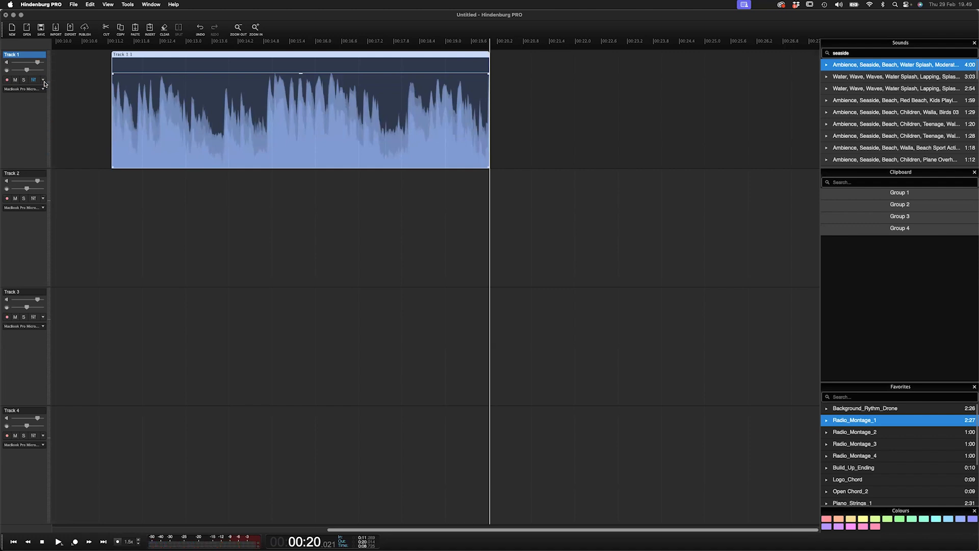
# - Add an Equalizer effect to Track 1 and close its window
pyautogui.click(34, 80)
pyautogui.click(79, 78)
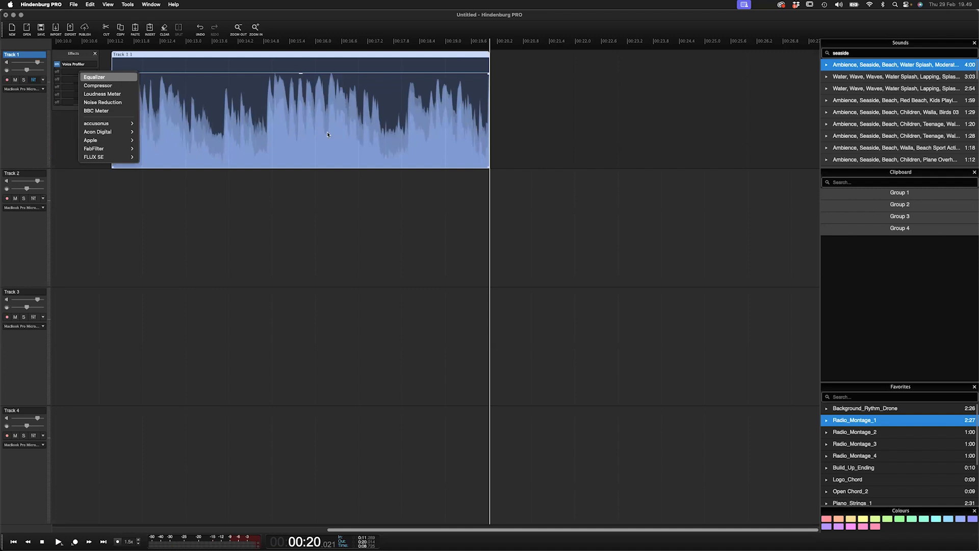
pyautogui.click(95, 77)
pyautogui.moveTo(251, 156); pyautogui.dragTo(204, 165)
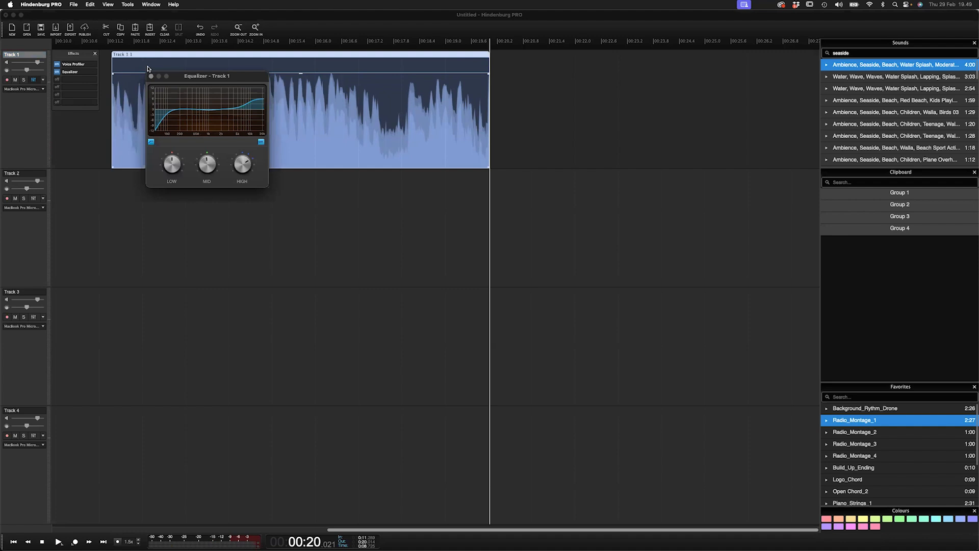
pyautogui.click(94, 66)
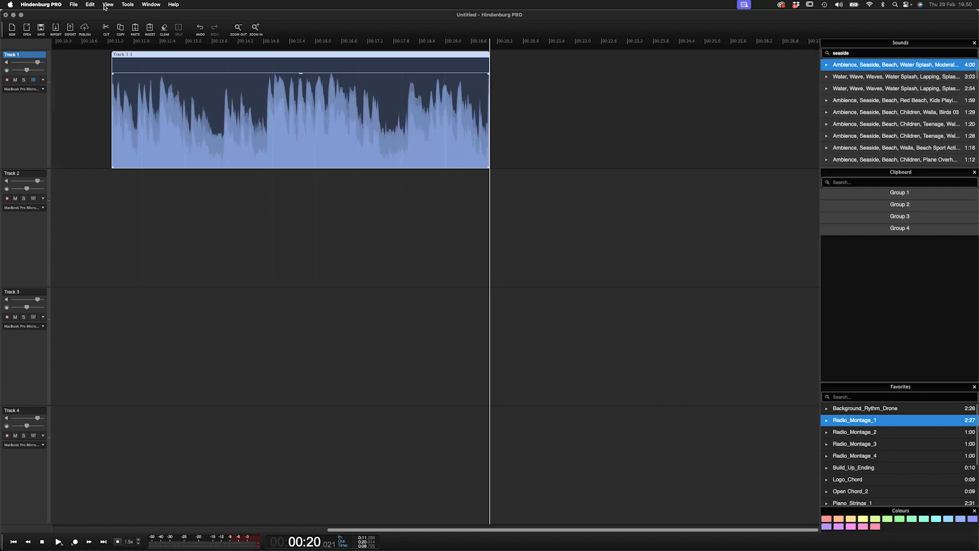
pyautogui.click(73, 4)
pyautogui.moveTo(91, 60)
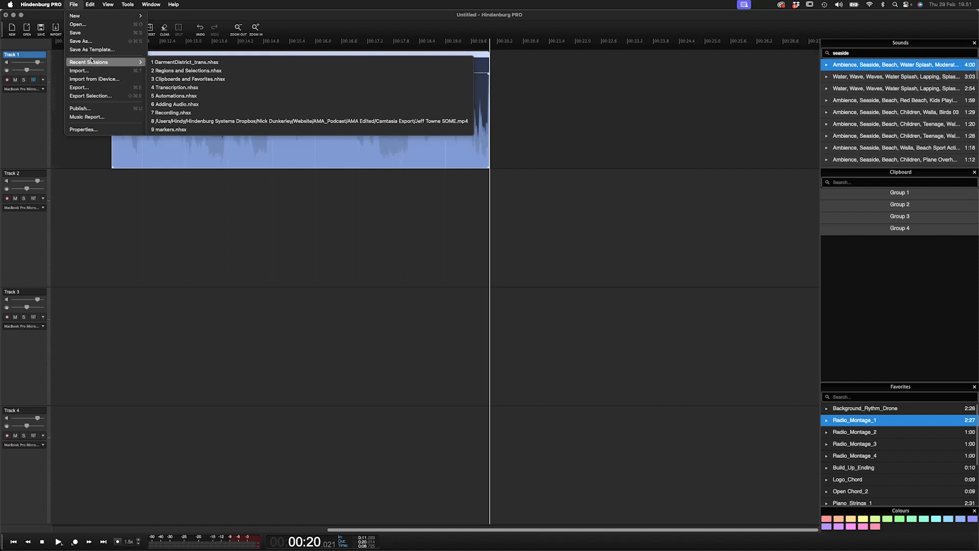
pyautogui.click(294, 205)
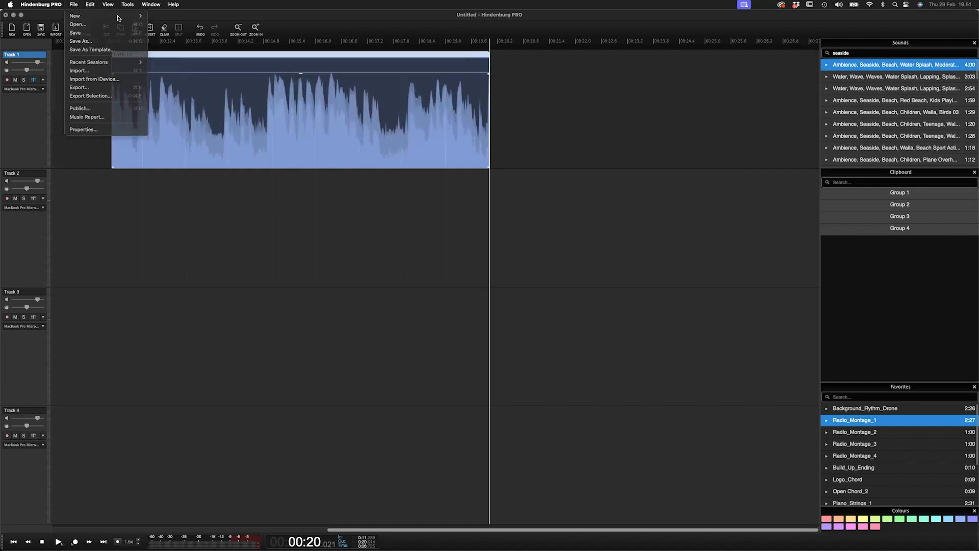
# - Open the recent session GarmentDistrict_trans.nhsx without saving changes to the Untitled session
pyautogui.click(73, 5)
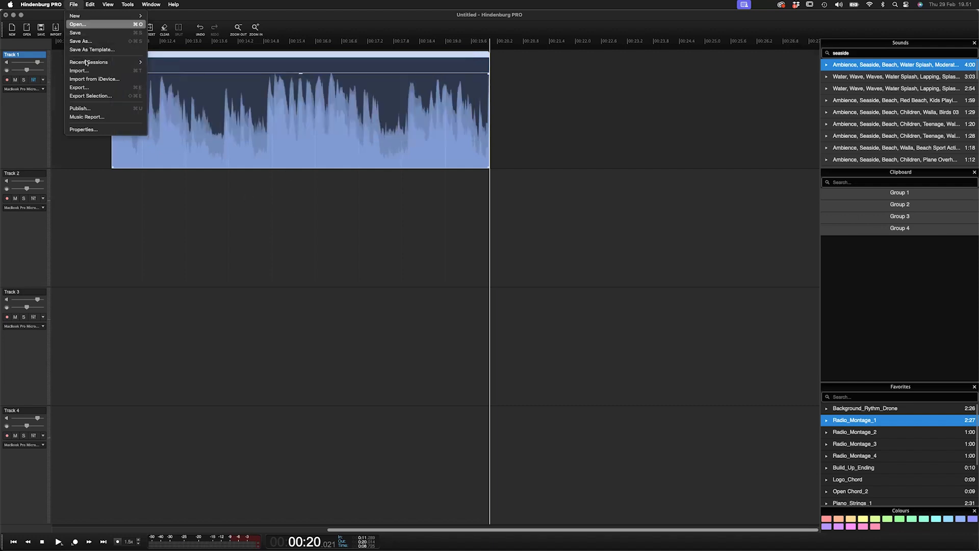
pyautogui.moveTo(87, 62)
pyautogui.click(183, 64)
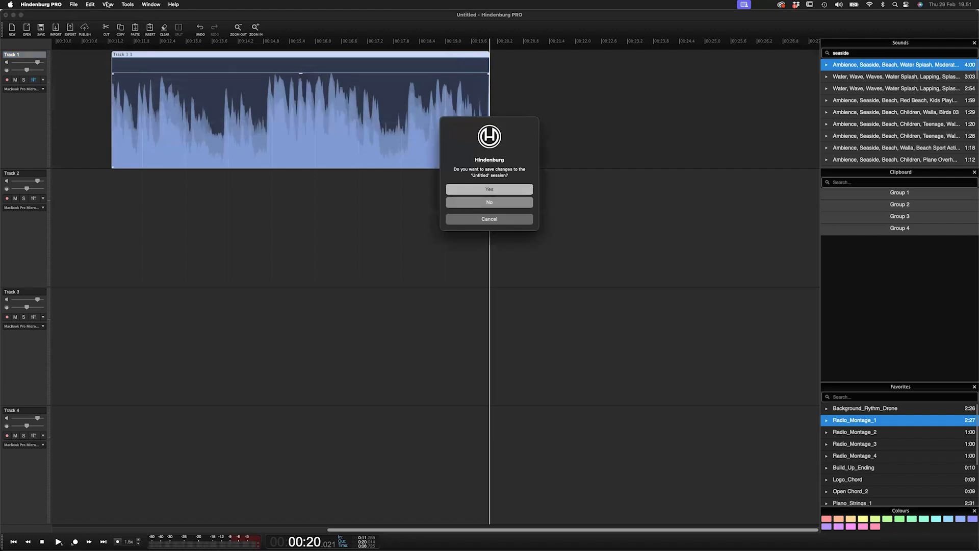
pyautogui.click(108, 5)
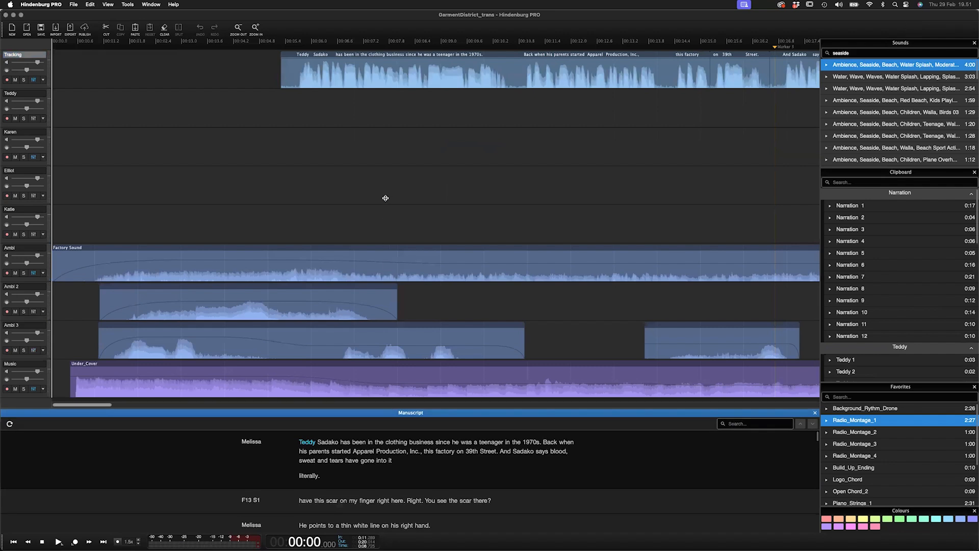
# - Enlarge the Manuscript pane upward and zoom the timeline out to show the whole session
pyautogui.moveTo(407, 406); pyautogui.dragTo(407, 194)
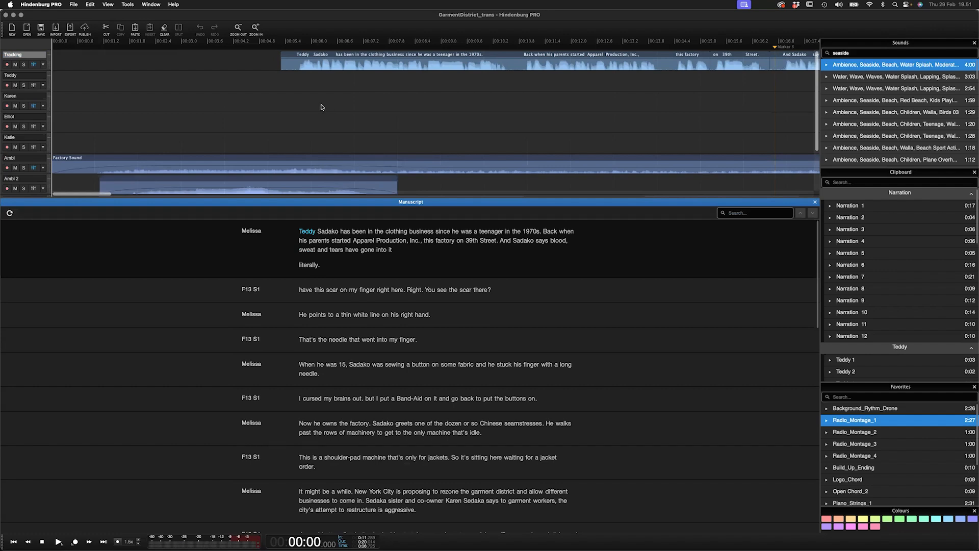
pyautogui.press('Down')
pyautogui.press('Down')
pyautogui.press('Down')
pyautogui.press('Down')
pyautogui.press('Down')
pyautogui.press('Down')
pyautogui.press('Down')
pyautogui.press('Down')
pyautogui.press('Down')
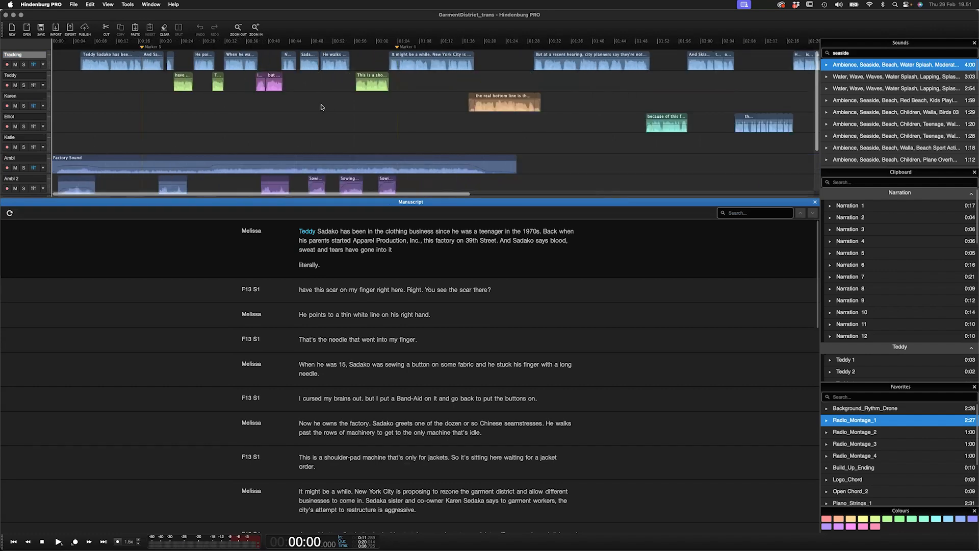